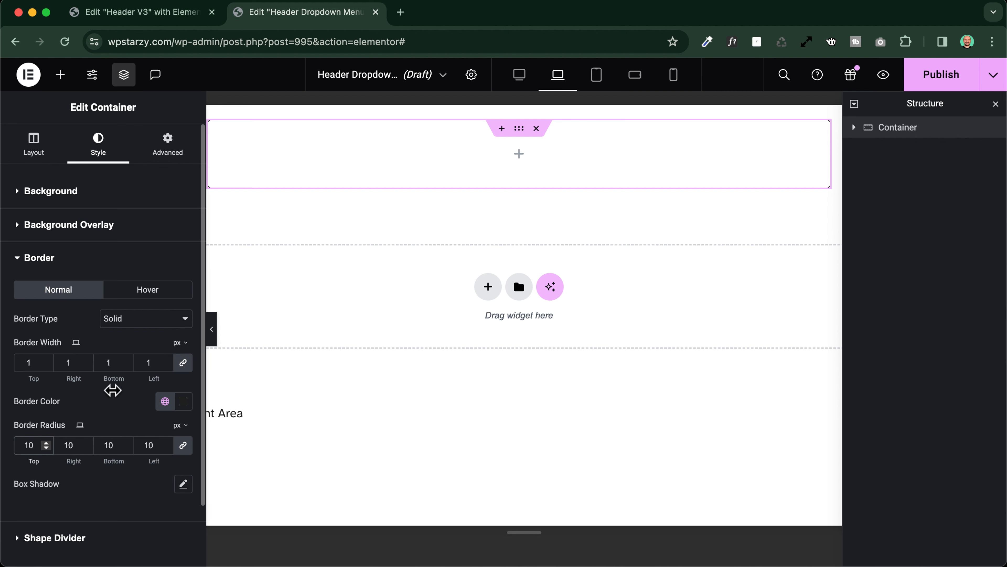
- Add a Site Logo widget inside the empty bordered header container
{"action": "left_click", "coordinate": [211, 329]}
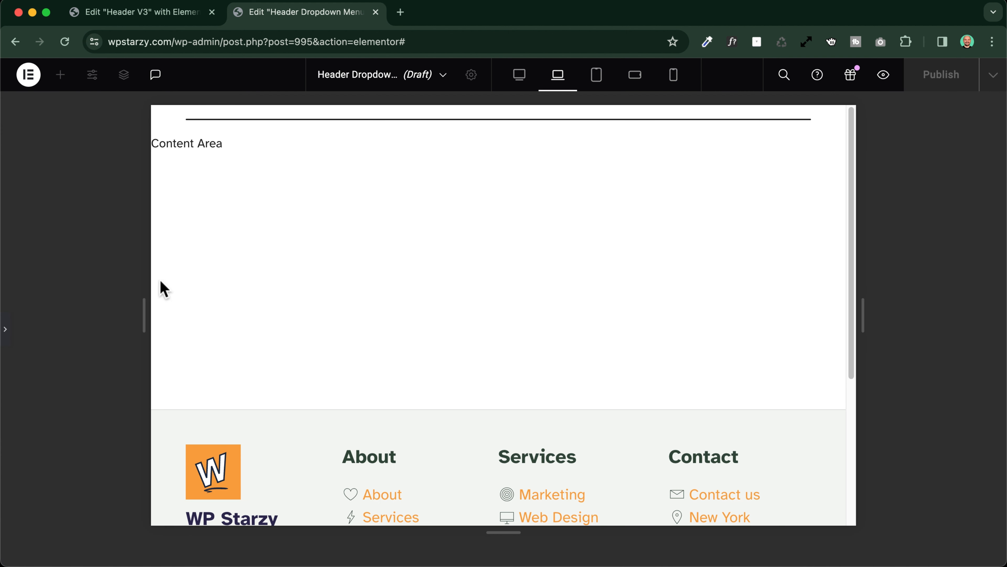
{"action": "left_click", "coordinate": [10, 336]}
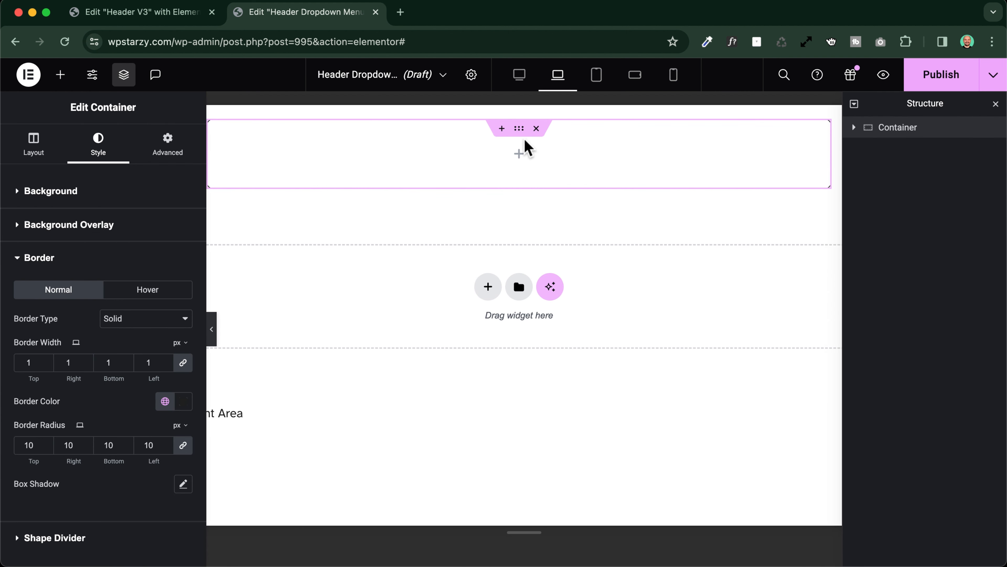
{"action": "left_click", "coordinate": [518, 154]}
{"action": "left_click", "coordinate": [51, 317]}
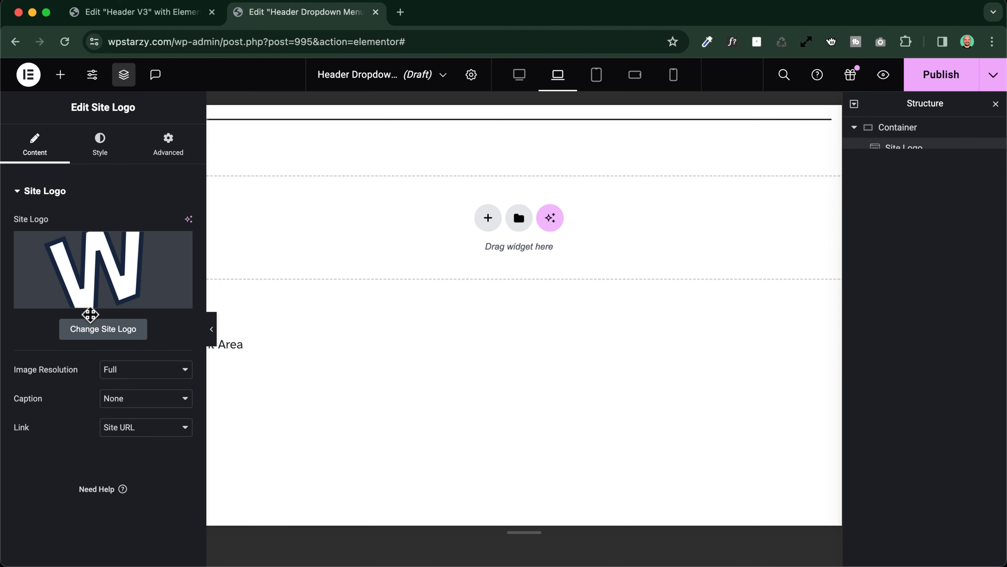
- Set the site logo's width to 80 px for the desktop layout
{"action": "left_click", "coordinate": [100, 147]}
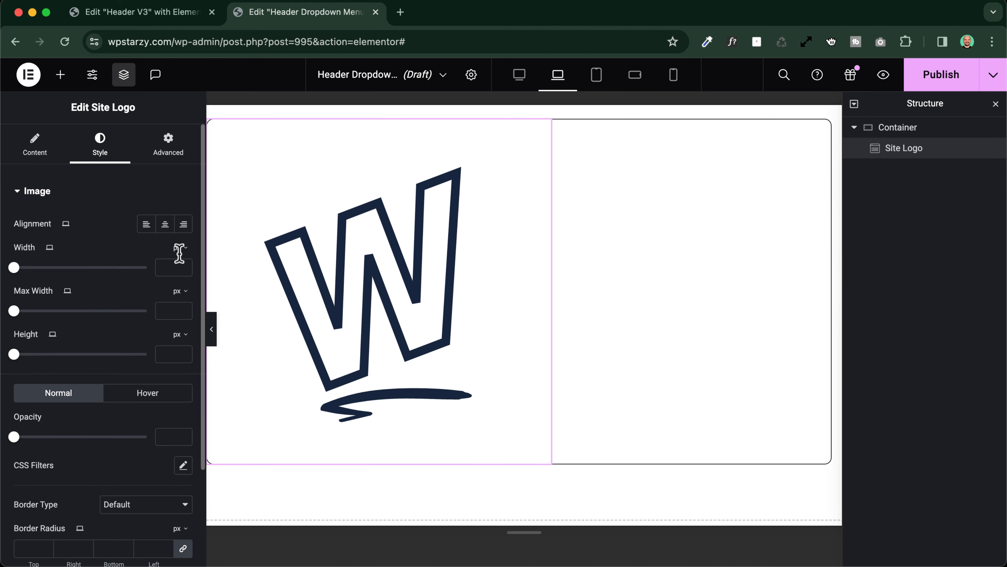
{"action": "left_click", "coordinate": [167, 273]}
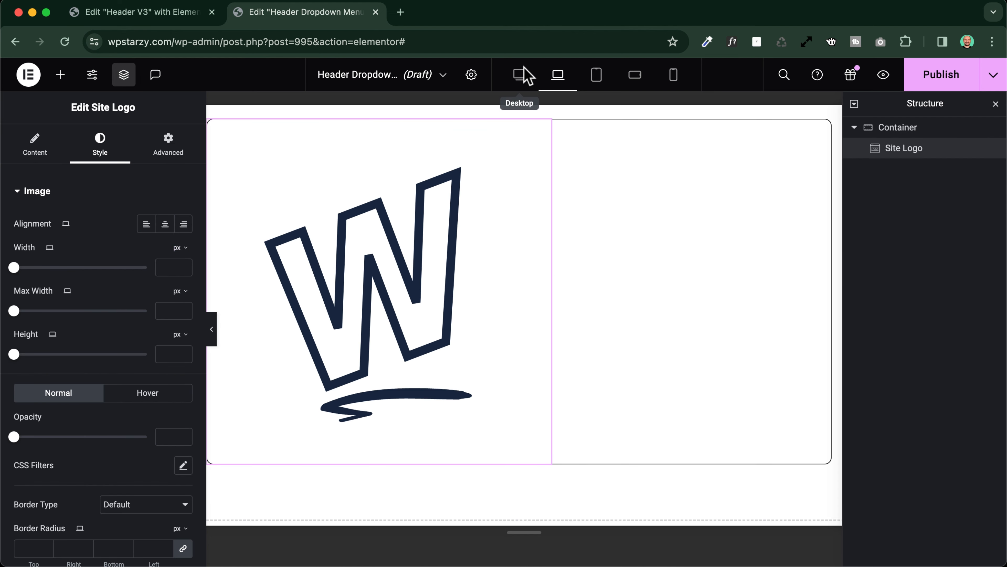
{"action": "left_click", "coordinate": [520, 74]}
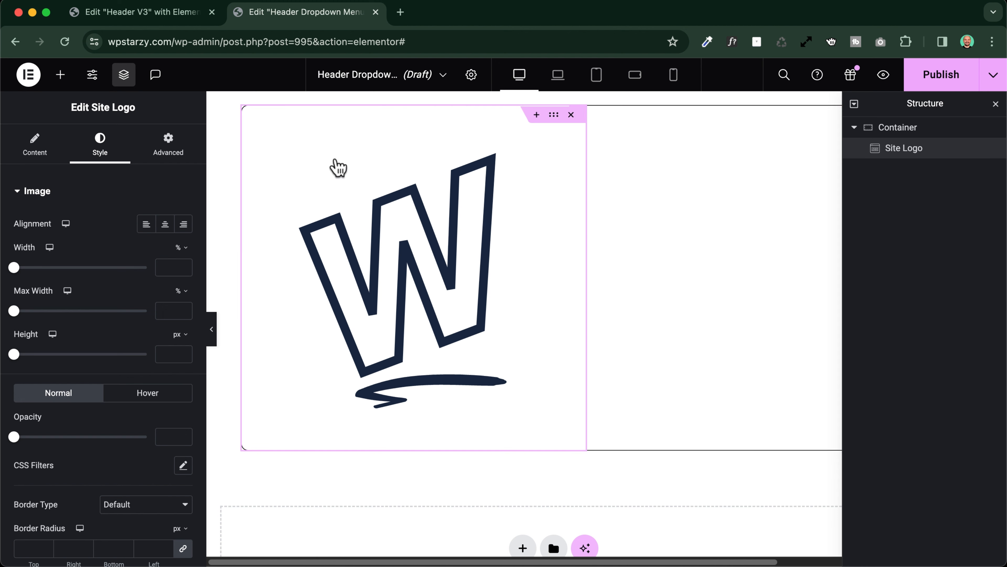
{"action": "left_click", "coordinate": [179, 247]}
{"action": "left_click", "coordinate": [179, 250]}
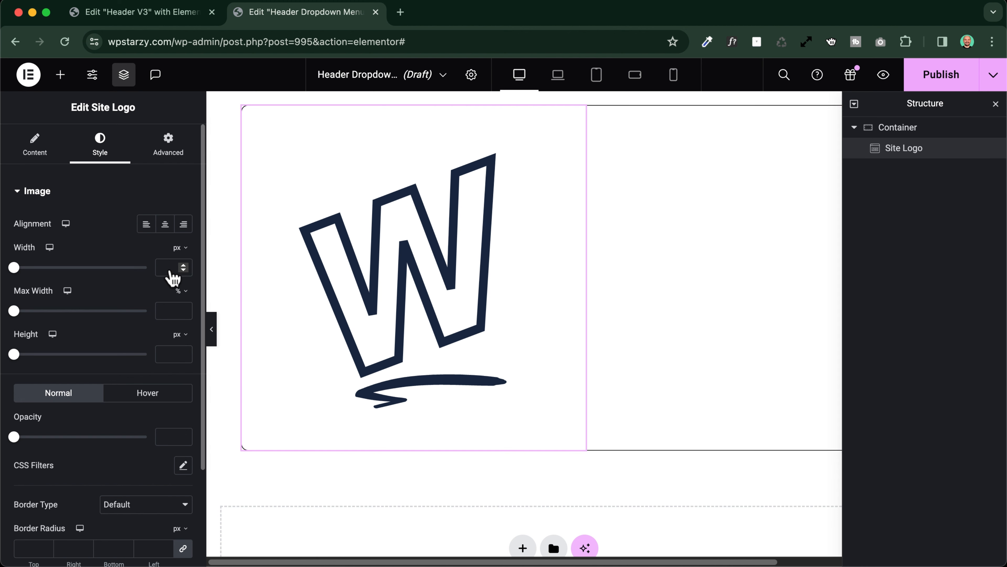
{"action": "left_click", "coordinate": [160, 269]}
{"action": "type", "text": "80"}
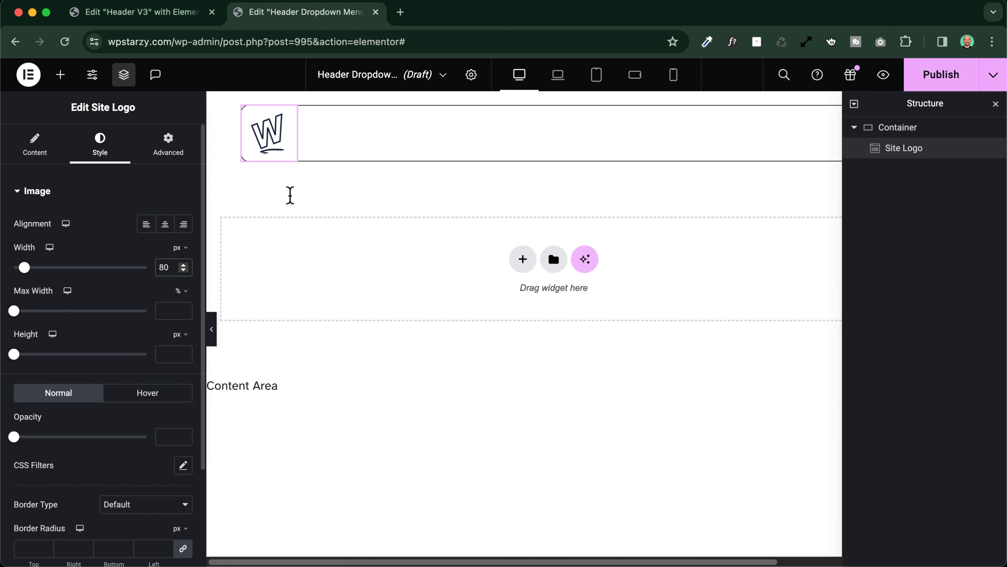
- Add a Menu widget beside the site logo in the header container
{"action": "left_click", "coordinate": [61, 74]}
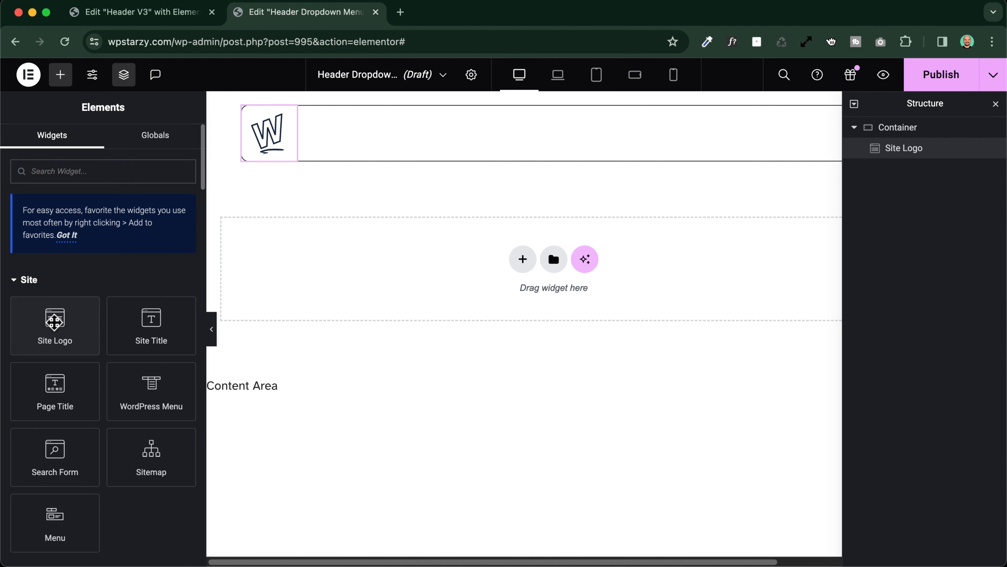
{"action": "scroll", "coordinate": [105, 338], "scroll_direction": "down", "scroll_amount": 3}
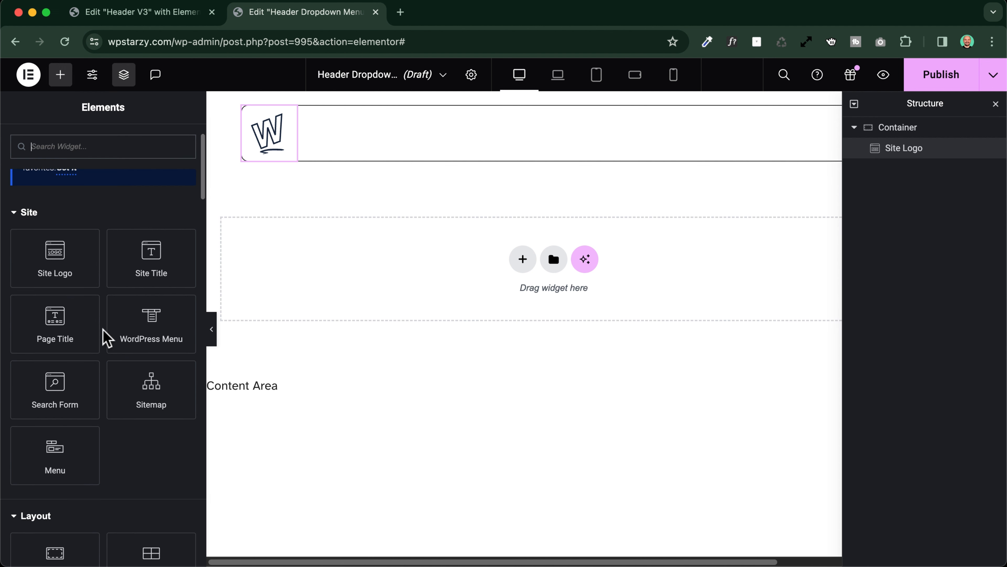
{"action": "left_click", "coordinate": [55, 444]}
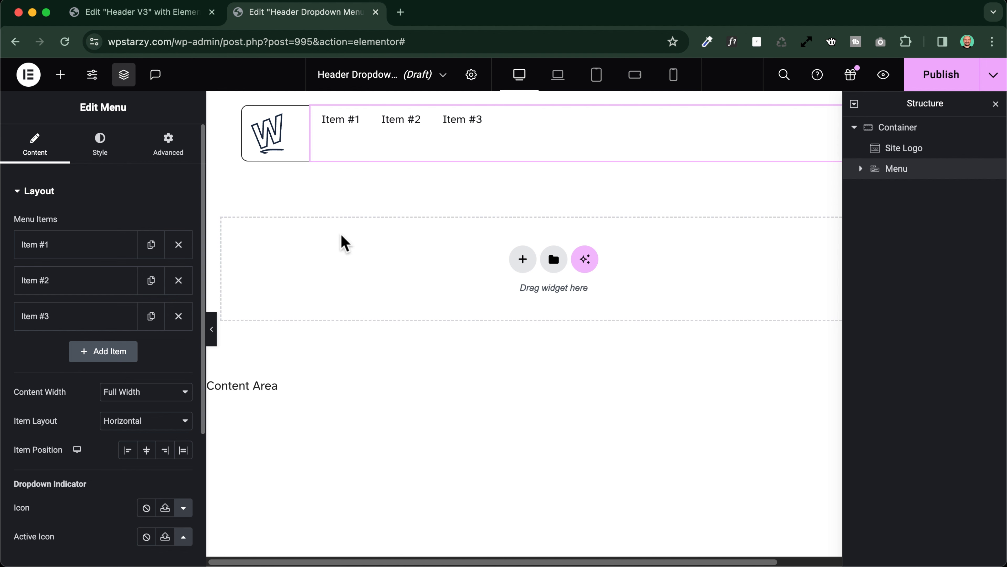
- Set the header container's item alignment to Center so the logo and menu line up vertically
{"action": "left_click", "coordinate": [960, 131]}
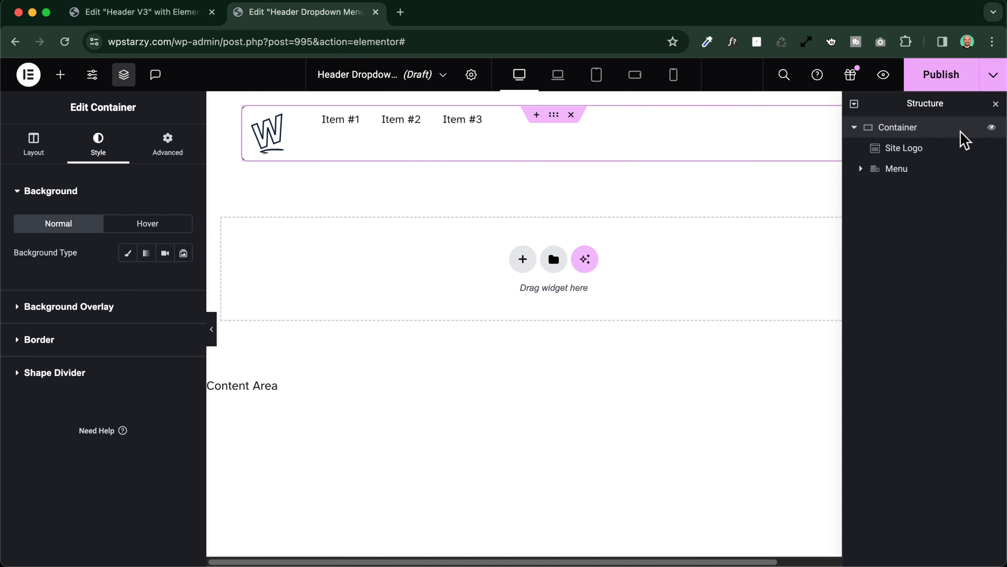
{"action": "left_click", "coordinate": [38, 147]}
{"action": "scroll", "coordinate": [93, 331], "scroll_direction": "down", "scroll_amount": 5}
{"action": "scroll", "coordinate": [93, 331], "scroll_direction": "down", "scroll_amount": 1}
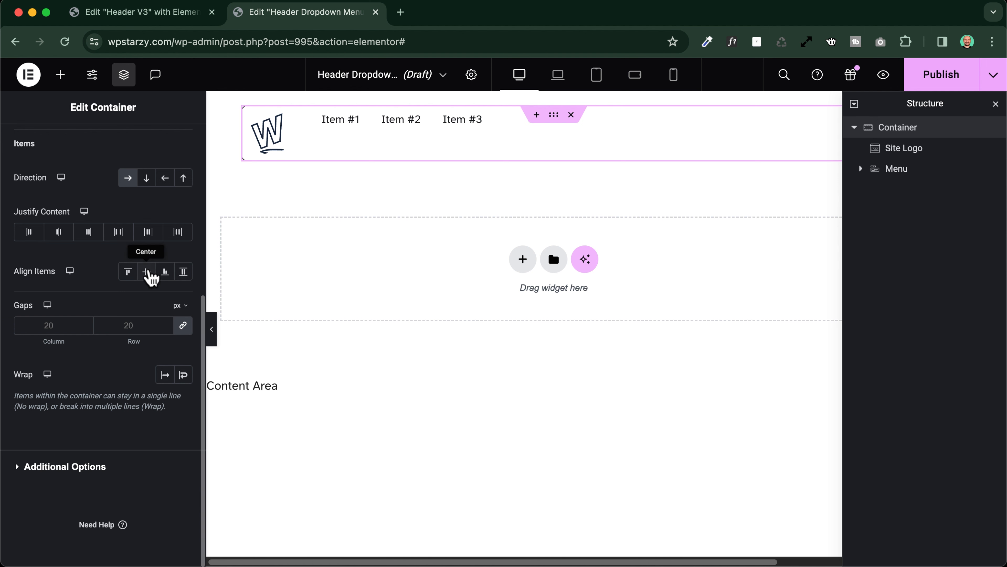
{"action": "left_click", "coordinate": [147, 273]}
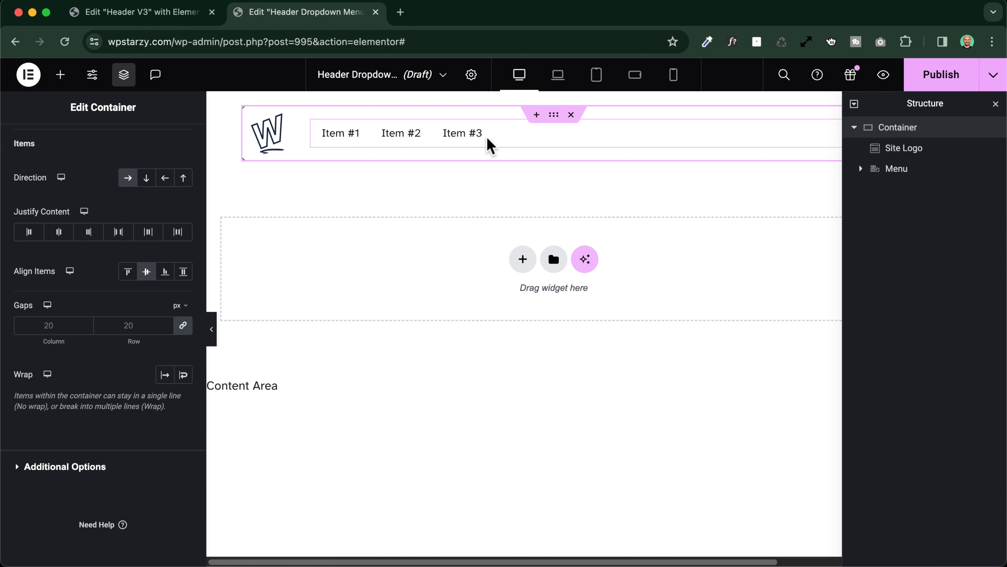
- Apply the Buttons and Nav Links global font to the menu items' typography
{"action": "left_click", "coordinate": [502, 137]}
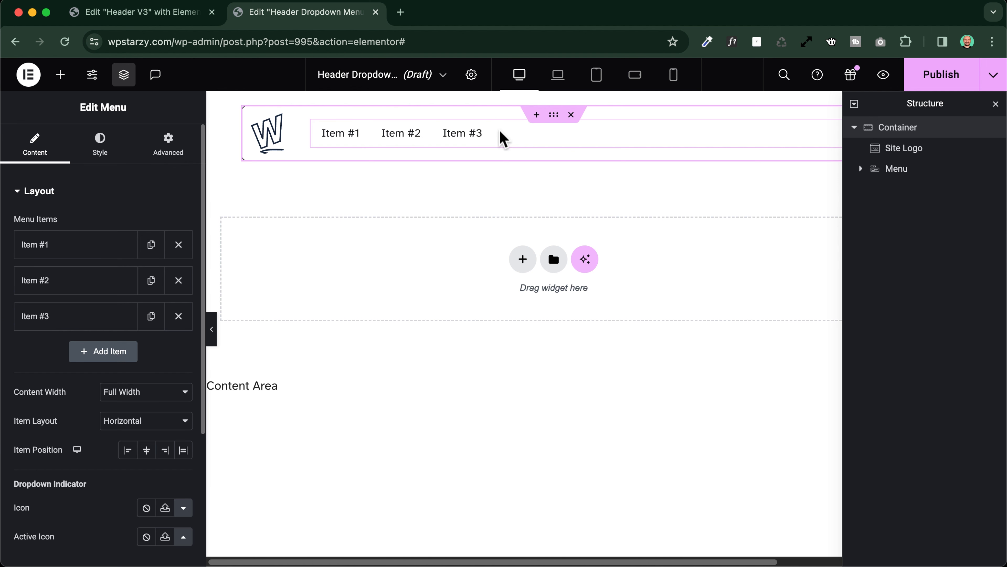
{"action": "left_click", "coordinate": [100, 144]}
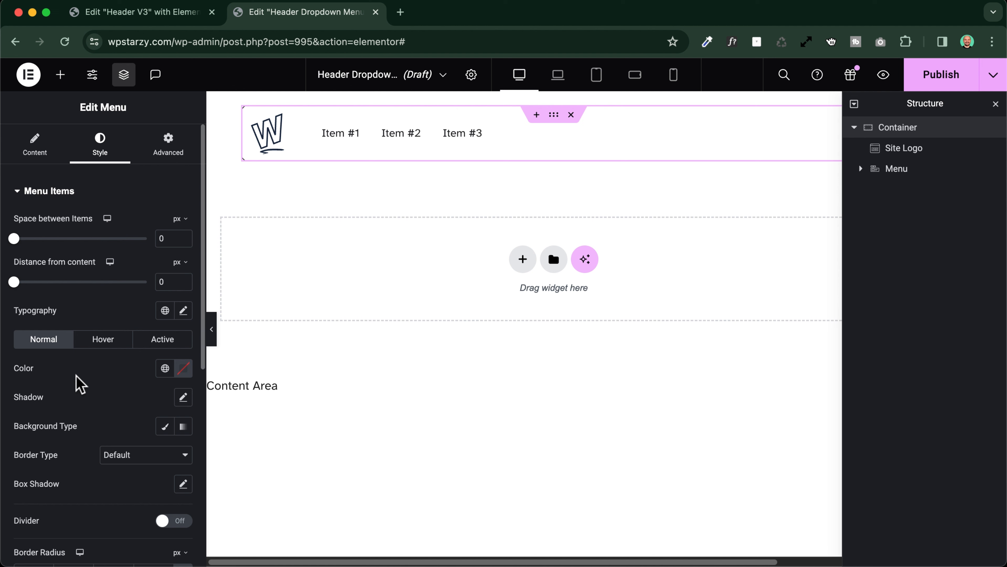
{"action": "scroll", "coordinate": [81, 383], "scroll_direction": "down", "scroll_amount": 2}
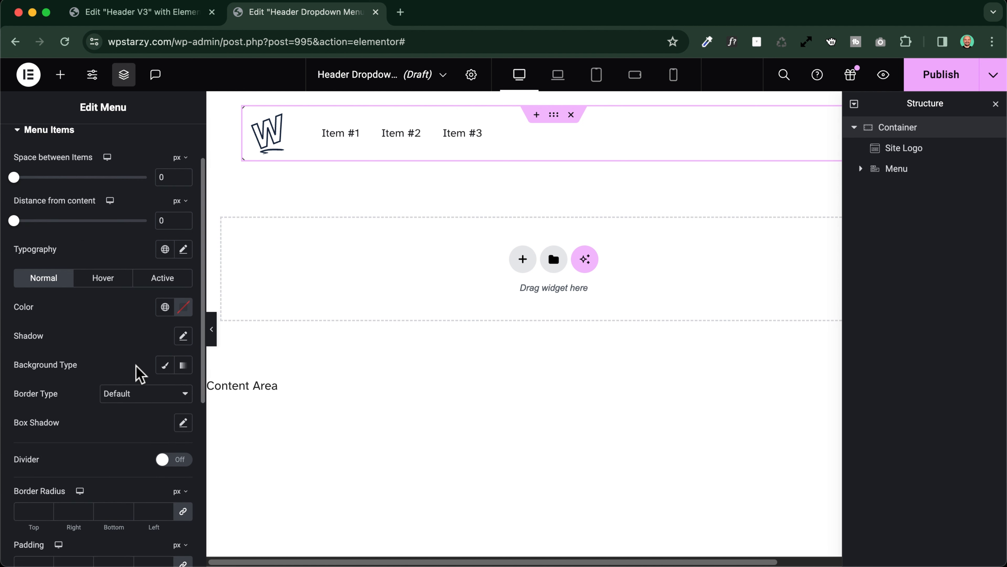
{"action": "scroll", "coordinate": [99, 353], "scroll_direction": "up", "scroll_amount": 2}
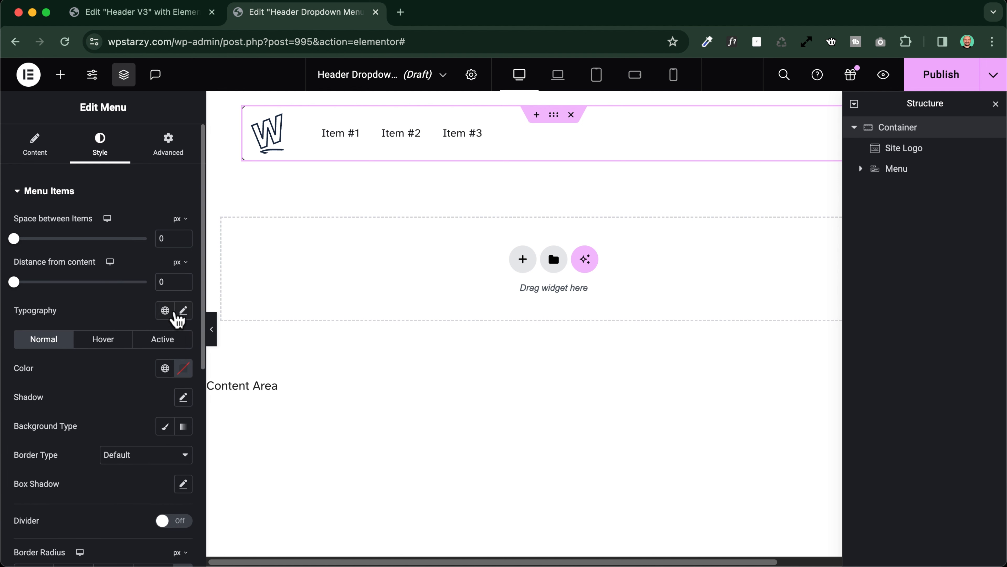
{"action": "left_click", "coordinate": [165, 310]}
{"action": "scroll", "coordinate": [78, 427], "scroll_direction": "down", "scroll_amount": 8}
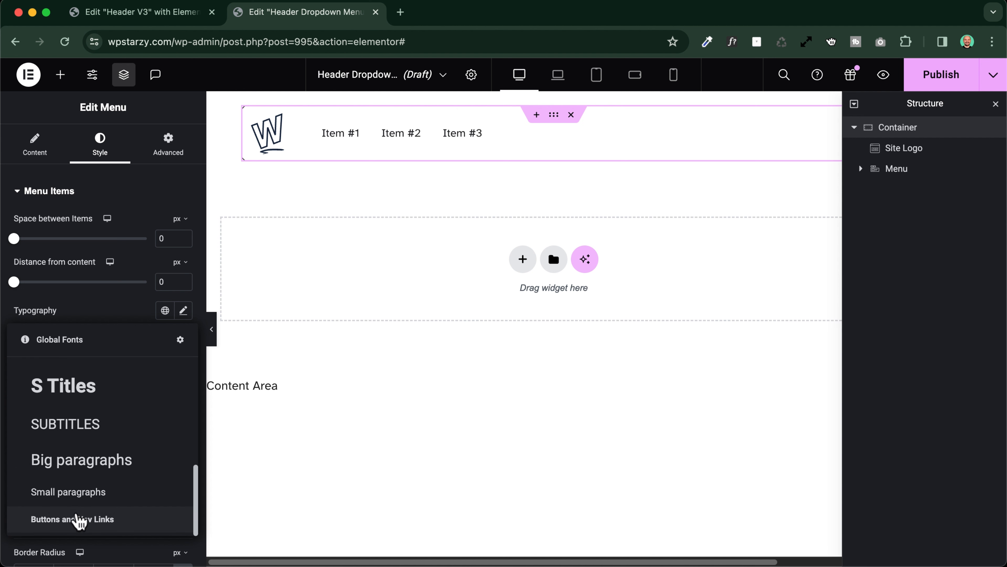
{"action": "left_click", "coordinate": [78, 520]}
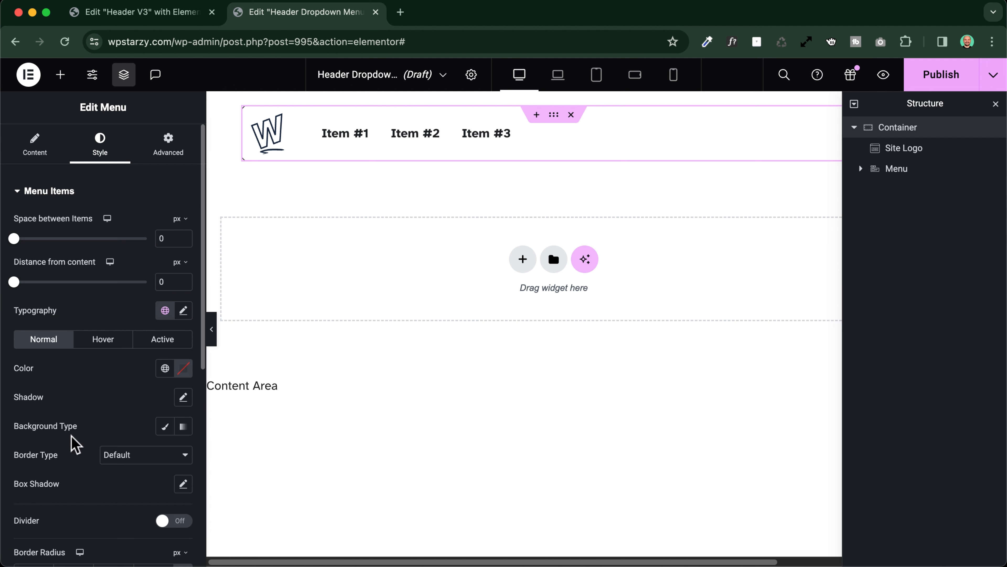
- Set the menu items' normal text color to the dark navy global color
{"action": "left_click", "coordinate": [165, 369]}
{"action": "left_click", "coordinate": [165, 369]}
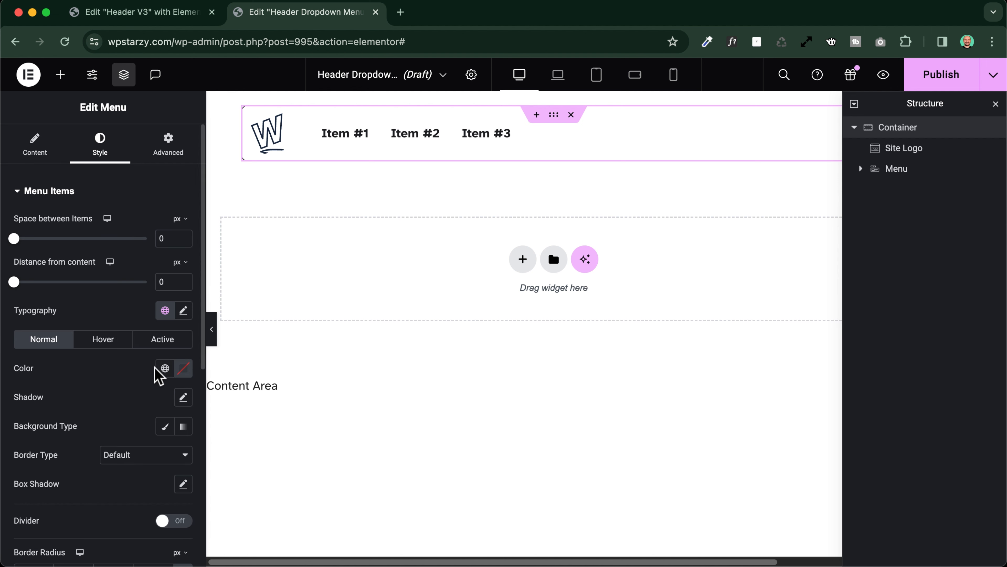
{"action": "left_click", "coordinate": [165, 369]}
{"action": "left_click", "coordinate": [50, 250]}
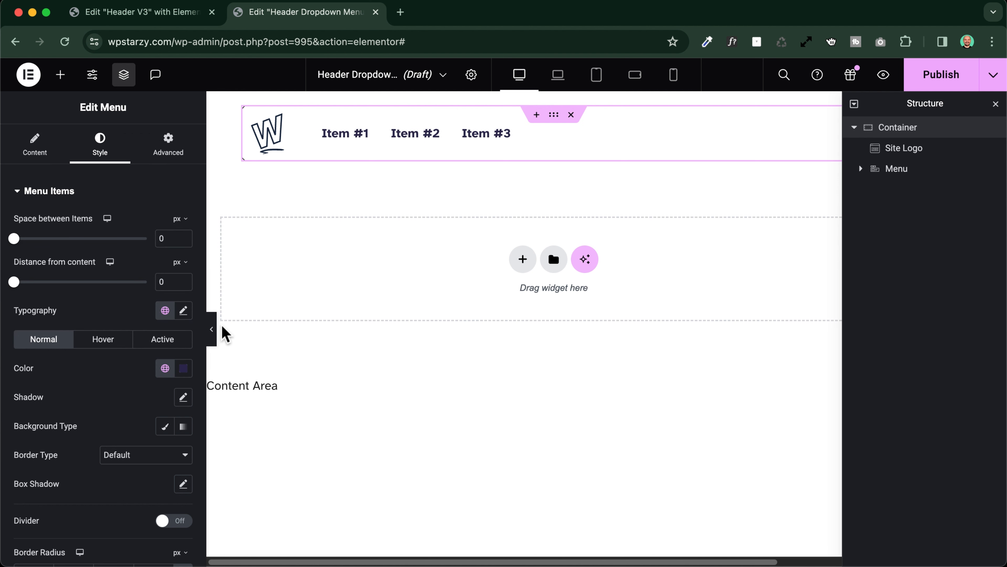
- Set the header container's desktop border radius to 10 px on all corners and preview the full-width header
{"action": "left_click", "coordinate": [214, 334]}
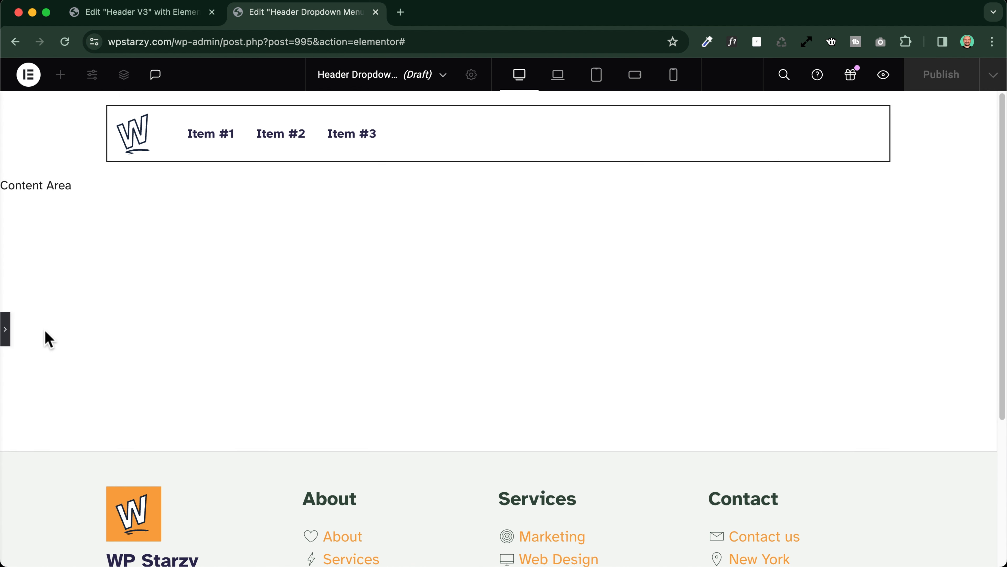
{"action": "left_click", "coordinate": [6, 328]}
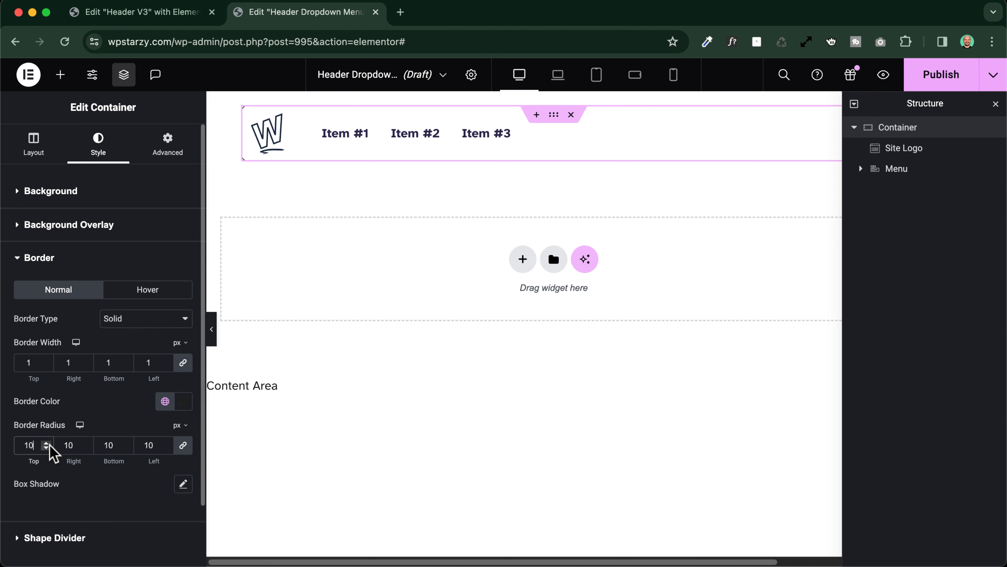
{"action": "left_click", "coordinate": [211, 329]}
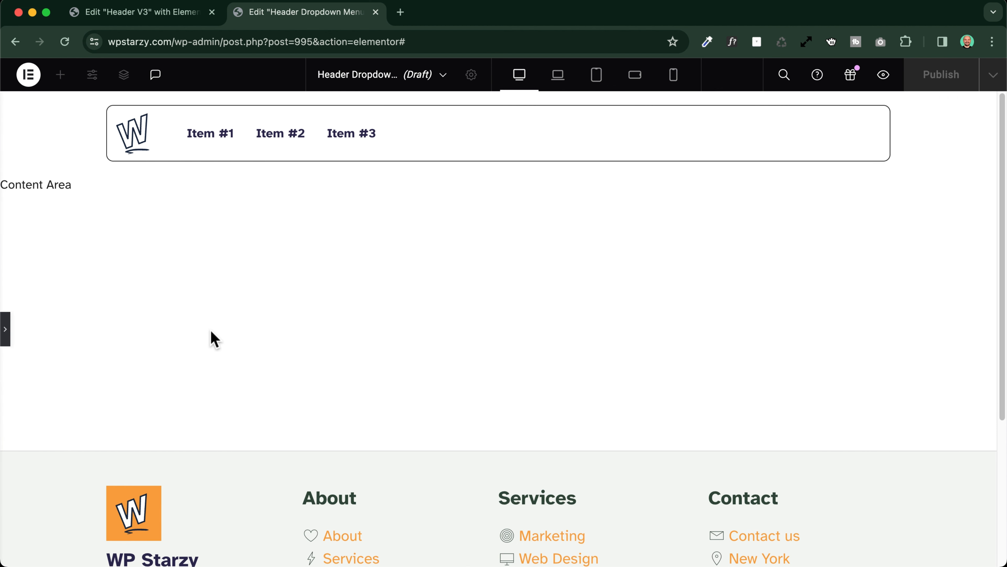
{"action": "left_click", "coordinate": [6, 331]}
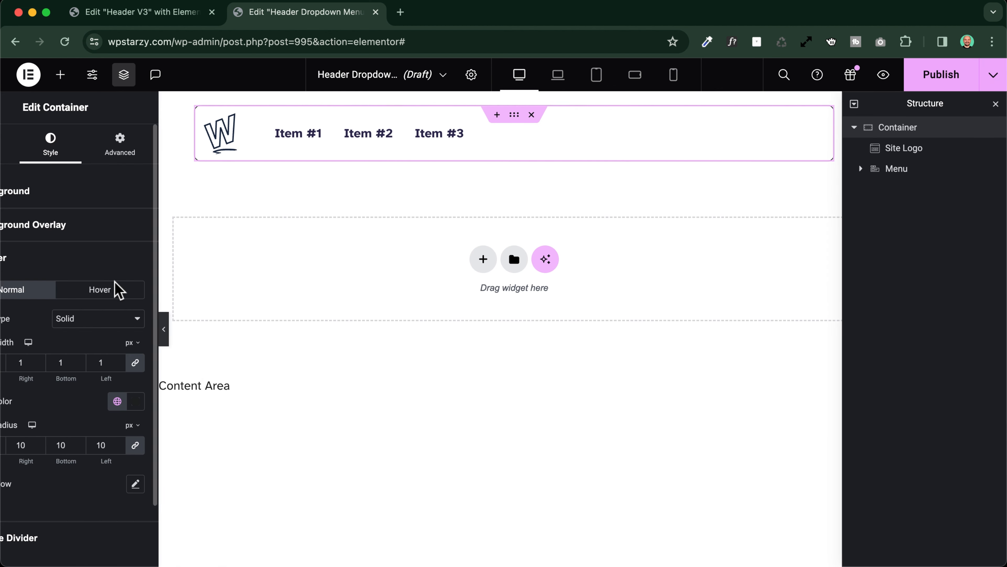
- Add a Social Icons widget after the menu in the header container, checking the finished Header V3 template for reference
{"action": "left_click", "coordinate": [95, 17]}
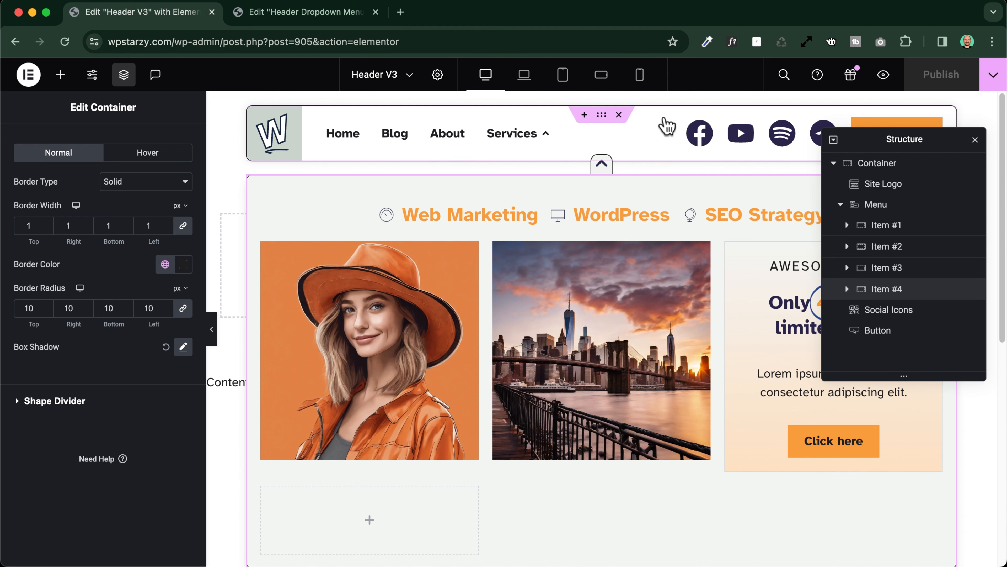
{"action": "left_click_drag", "start_coordinate": [901, 148], "coordinate": [905, 271]}
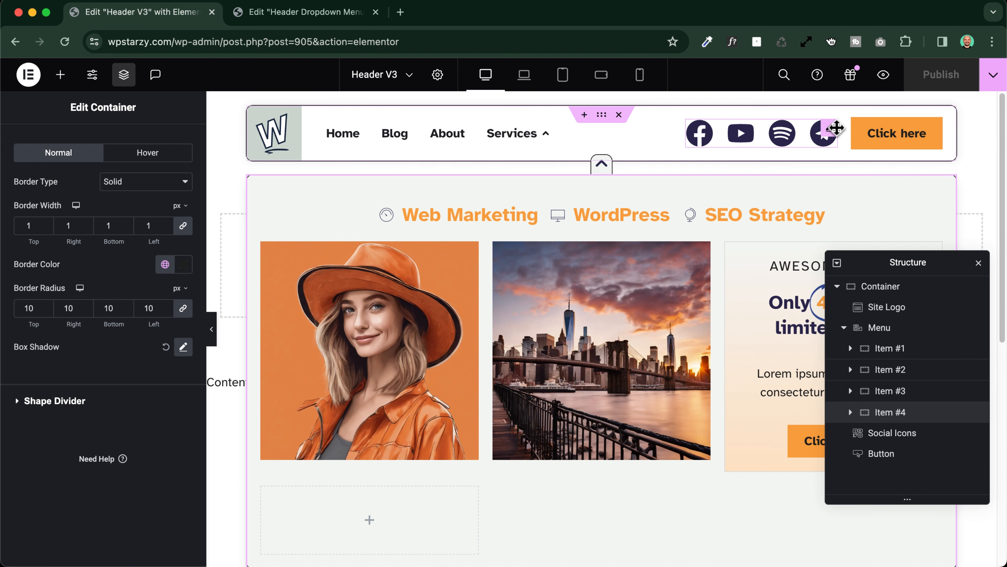
{"action": "left_click", "coordinate": [283, 17]}
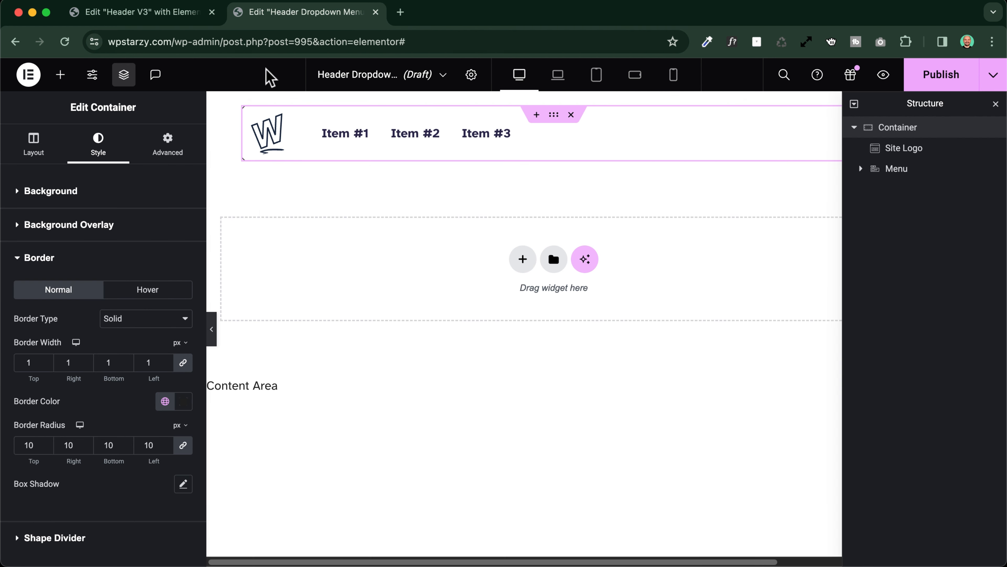
{"action": "left_click", "coordinate": [81, 229]}
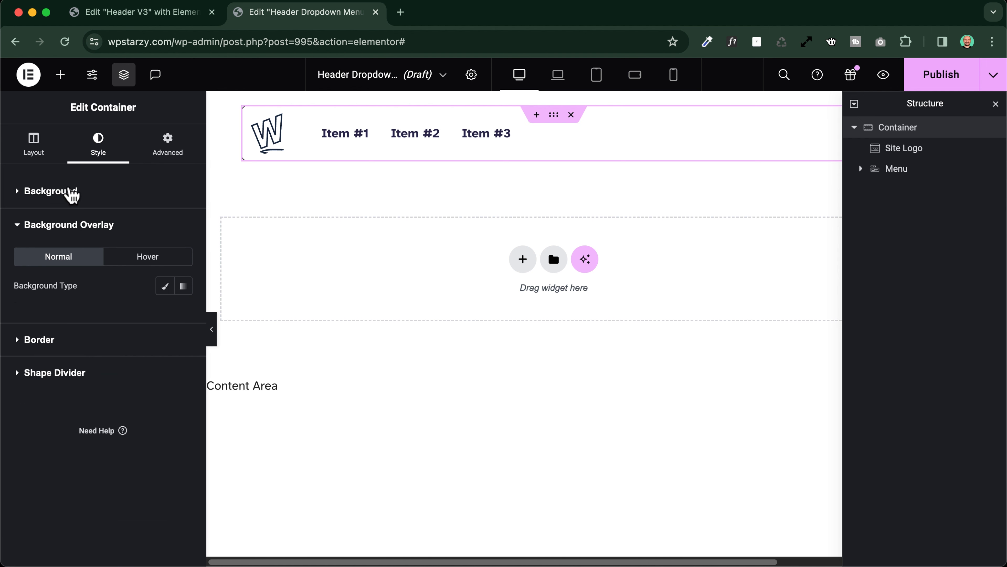
{"action": "left_click", "coordinate": [32, 143]}
{"action": "left_click", "coordinate": [60, 74]}
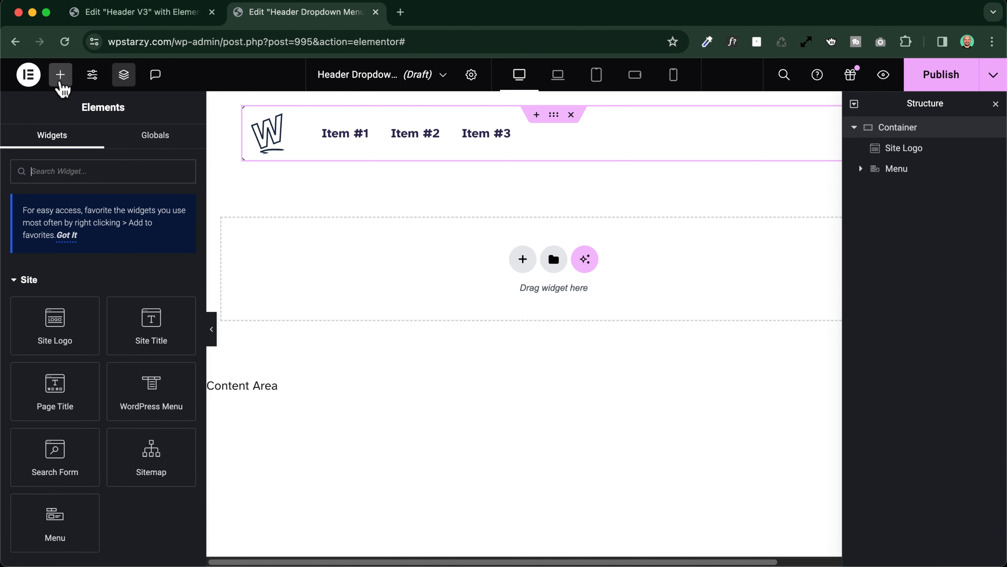
{"action": "type", "text": "social"}
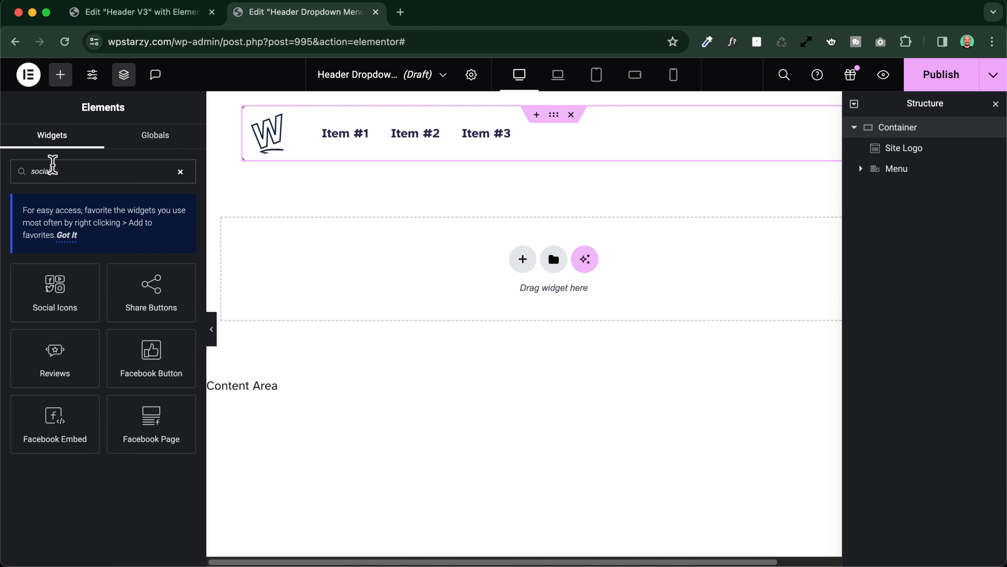
{"action": "left_click", "coordinate": [67, 312]}
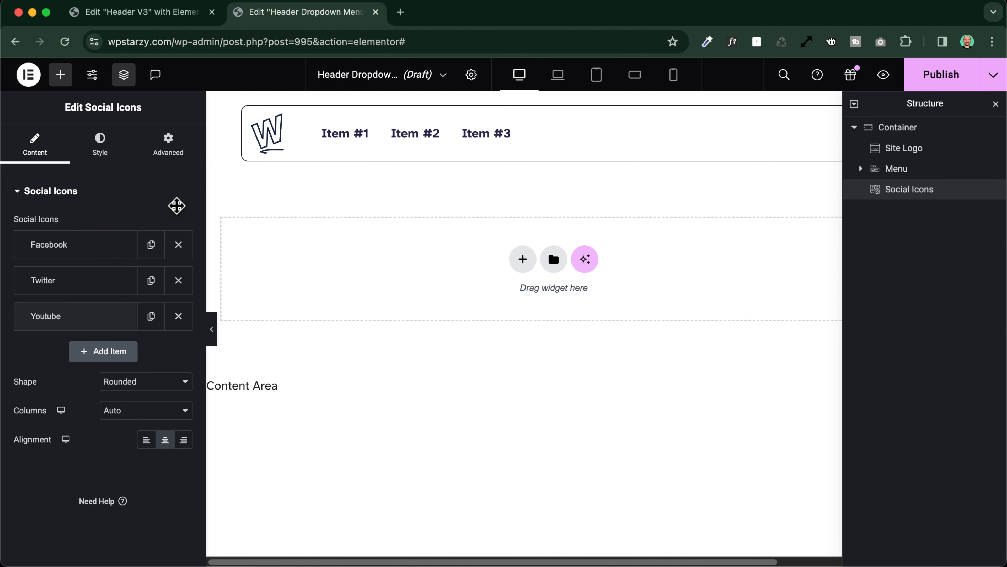
{"action": "left_click", "coordinate": [163, 14]}
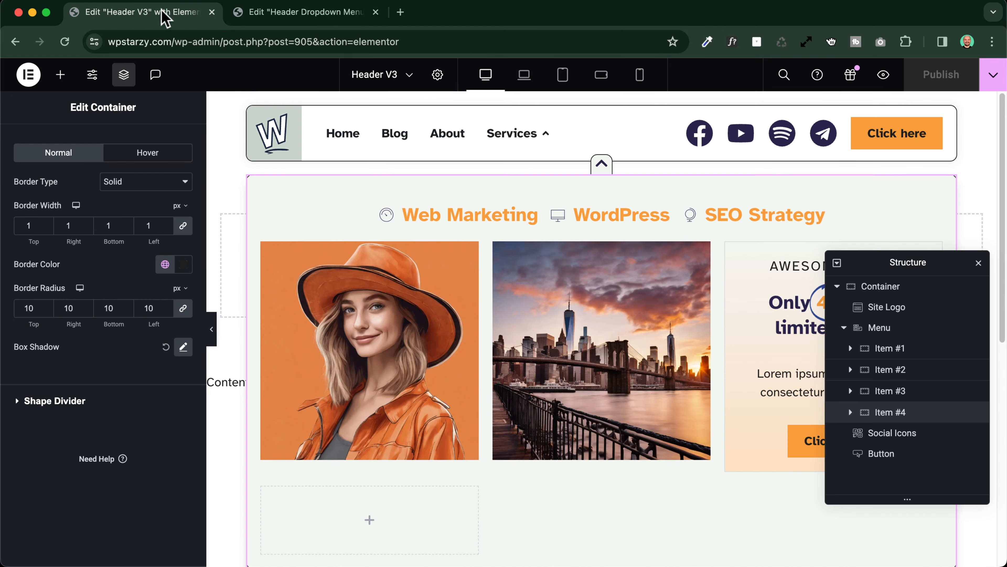
{"action": "left_click", "coordinate": [289, 14]}
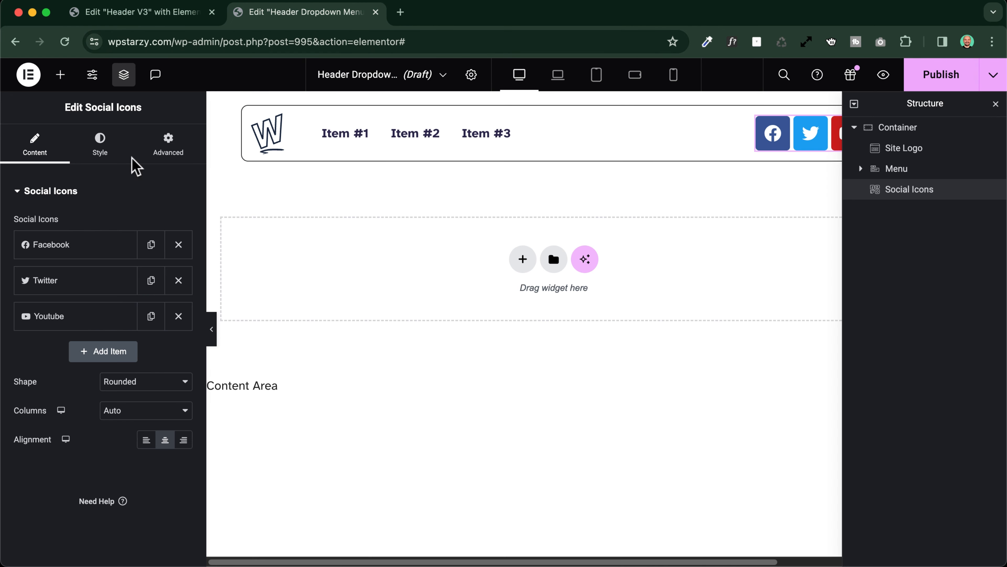
- Add a Button widget after the social icons in the header container and review the full header row
{"action": "left_click", "coordinate": [60, 74]}
{"action": "type", "text": "bu"}
{"action": "scroll", "coordinate": [351, 188], "scroll_direction": "right", "scroll_amount": 2}
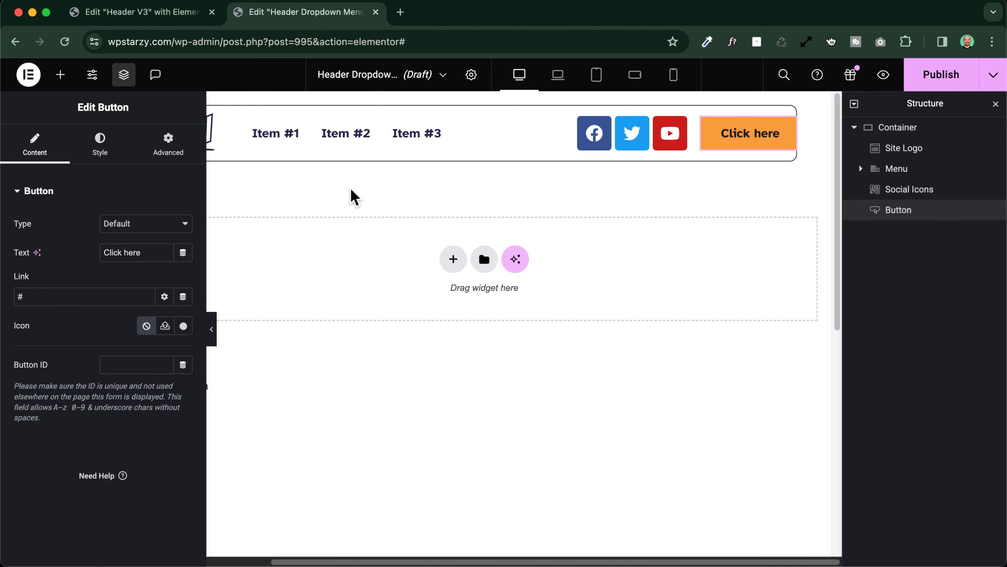
{"action": "scroll", "coordinate": [351, 195], "scroll_direction": "left", "scroll_amount": 2}
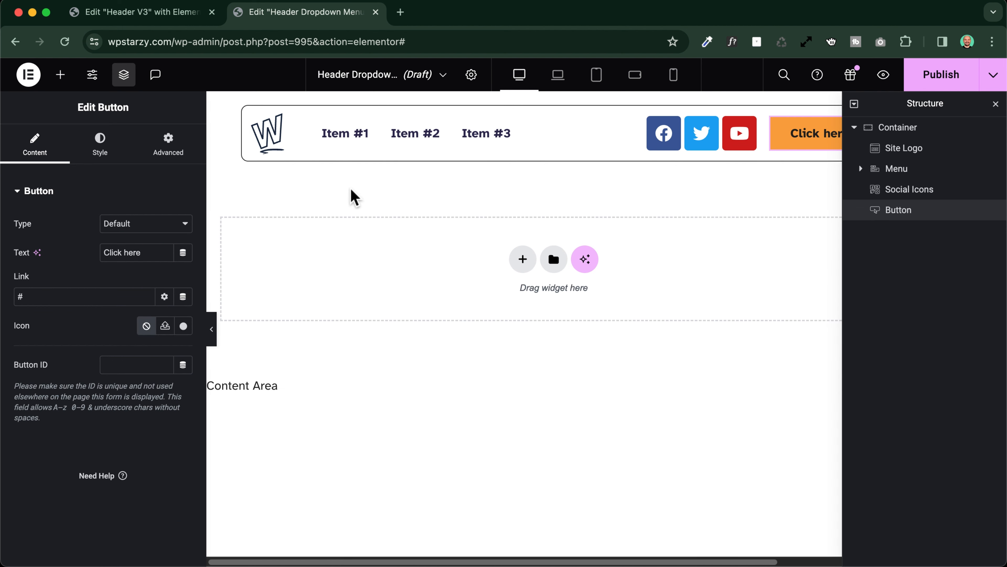
{"action": "scroll", "coordinate": [348, 187], "scroll_direction": "right", "scroll_amount": 2}
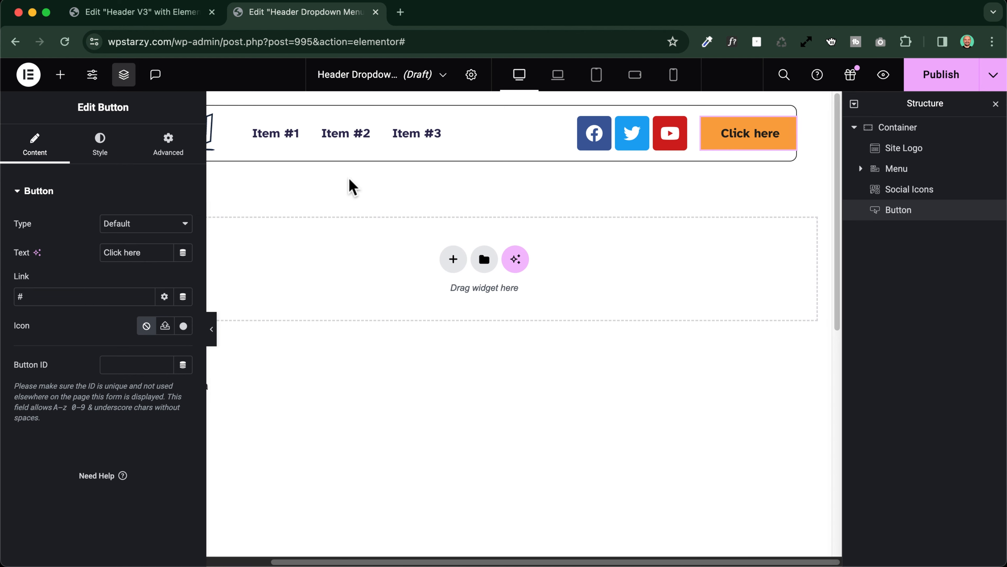
{"action": "scroll", "coordinate": [417, 179], "scroll_direction": "left", "scroll_amount": 1}
{"action": "scroll", "coordinate": [415, 182], "scroll_direction": "left", "scroll_amount": 1}
{"action": "scroll", "coordinate": [414, 182], "scroll_direction": "right", "scroll_amount": 2}
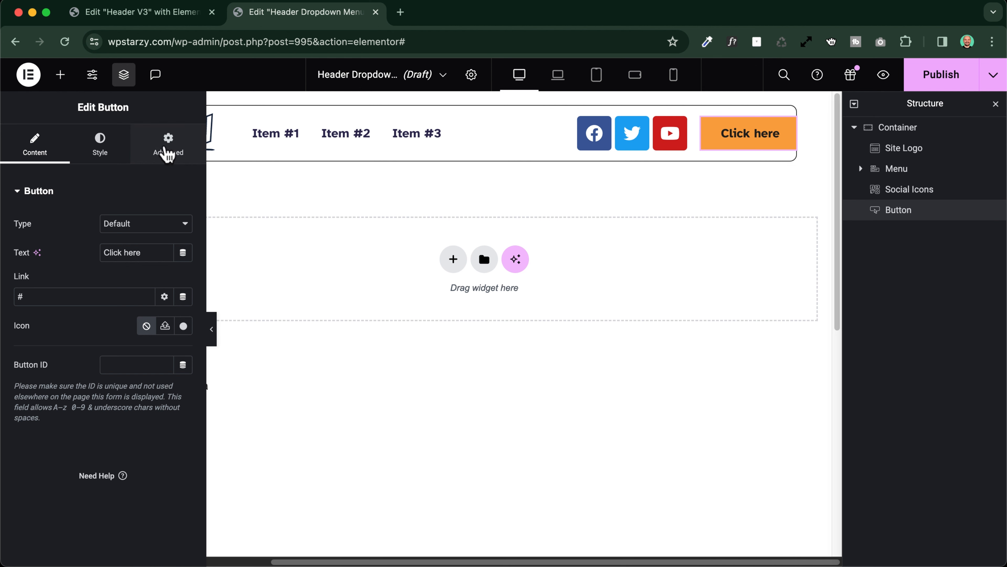
- Set the header button's right margin to 20 px and preview the header at full width
{"action": "left_click", "coordinate": [168, 153]}
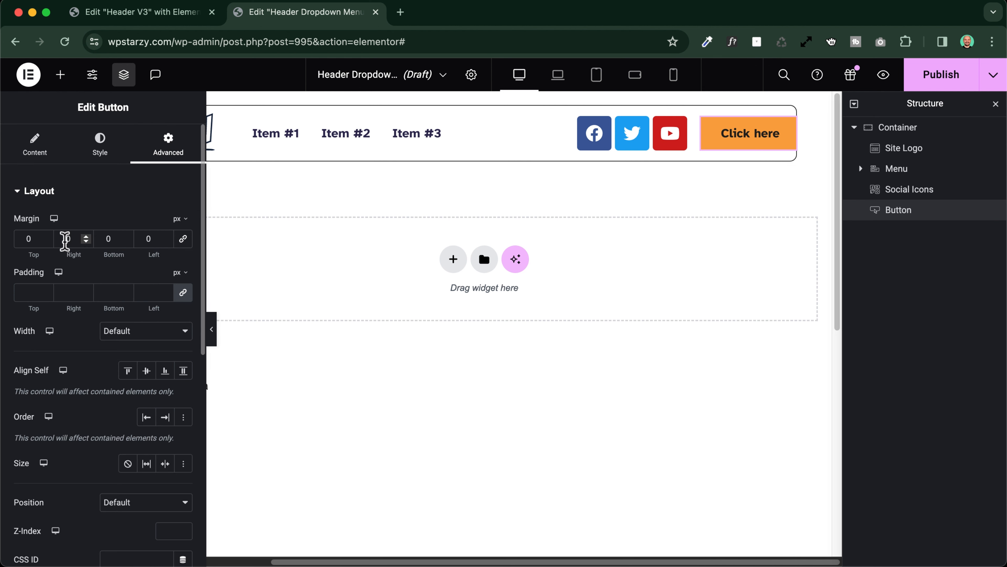
{"action": "type", "text": "2"}
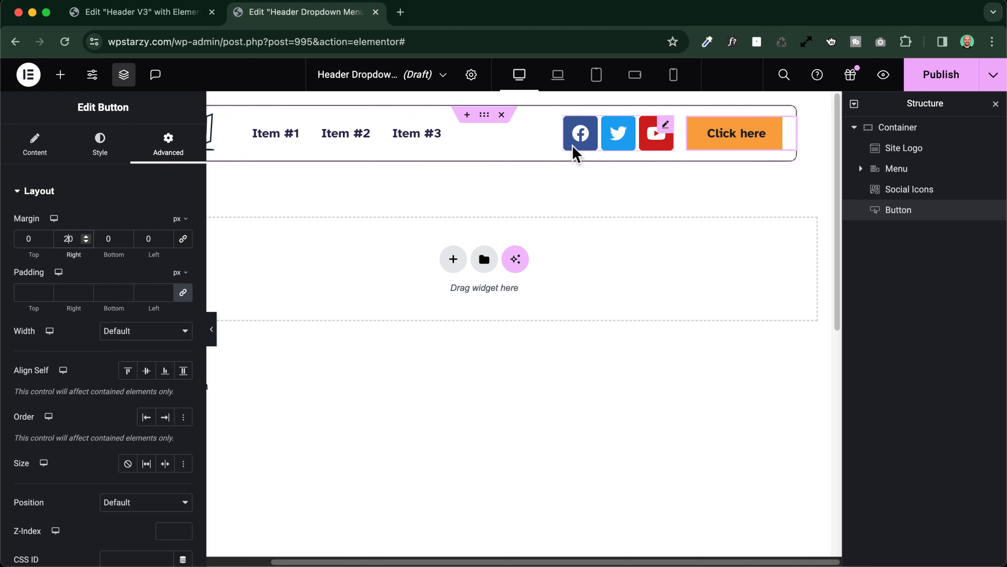
{"action": "left_click", "coordinate": [213, 333]}
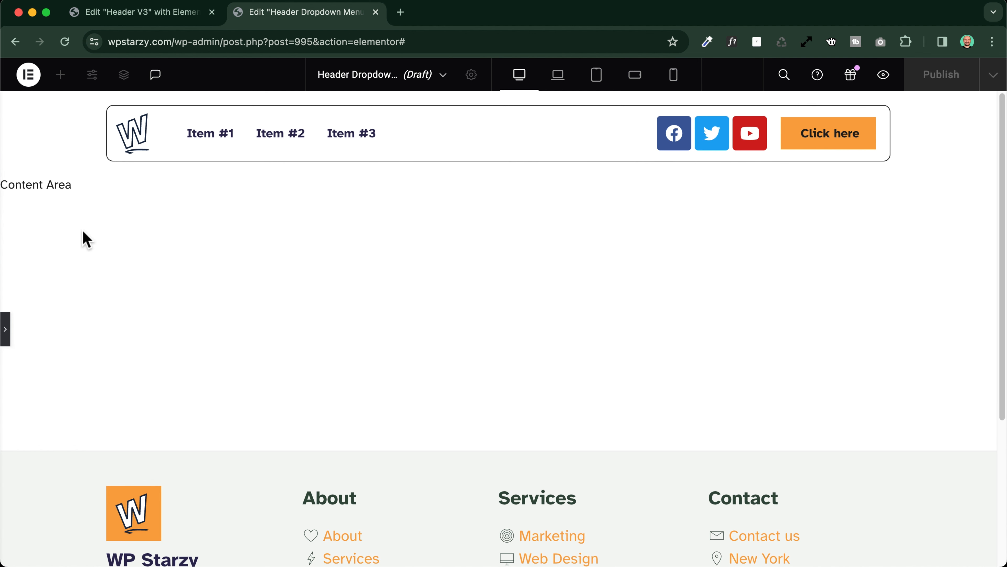
{"action": "left_click", "coordinate": [5, 329]}
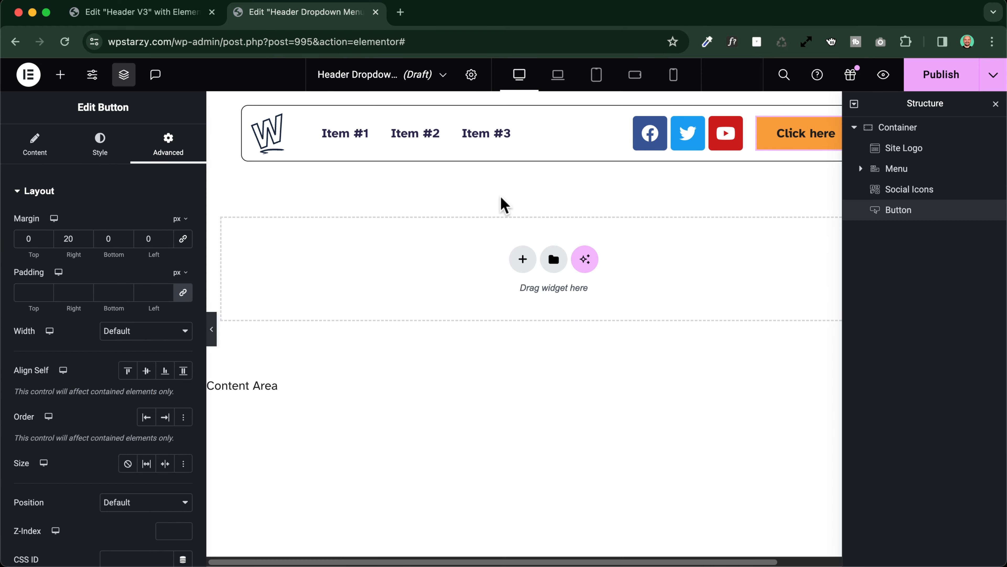
- Check the Services dropdown in Header V3, and in the draft header title the first menu item Home, linked to the Home page
{"action": "left_click", "coordinate": [178, 25]}
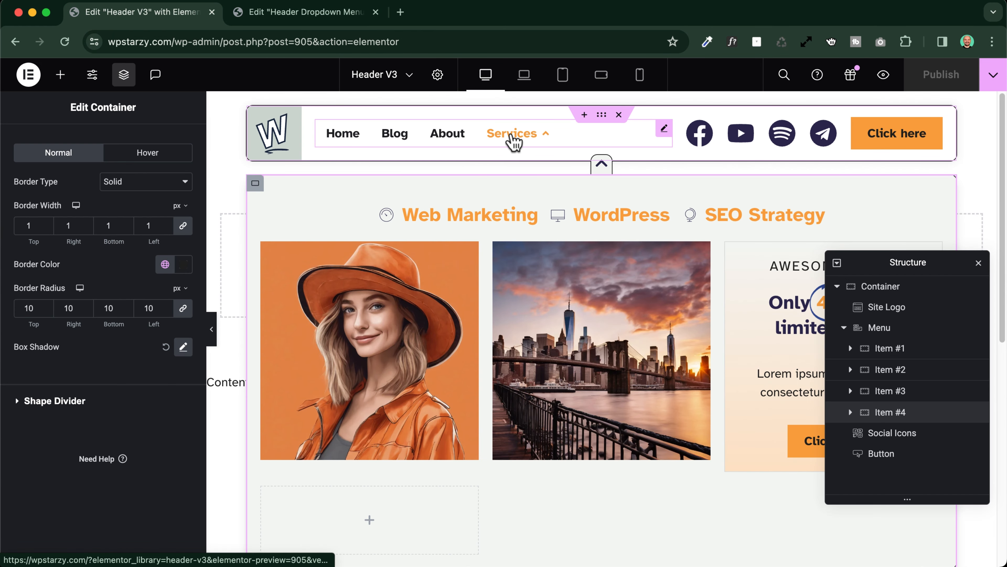
{"action": "left_click", "coordinate": [520, 135]}
{"action": "left_click", "coordinate": [520, 135]}
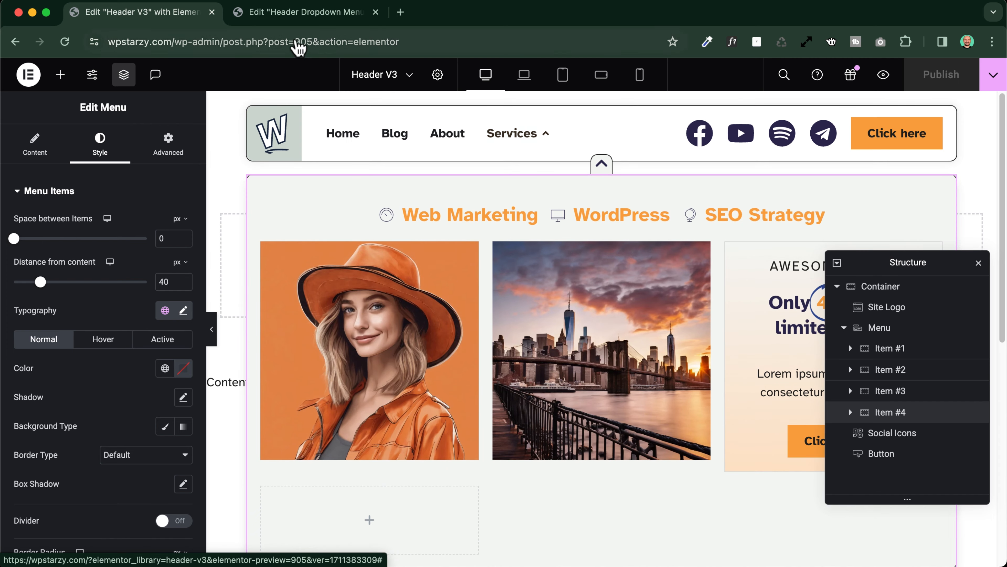
{"action": "left_click", "coordinate": [271, 12]}
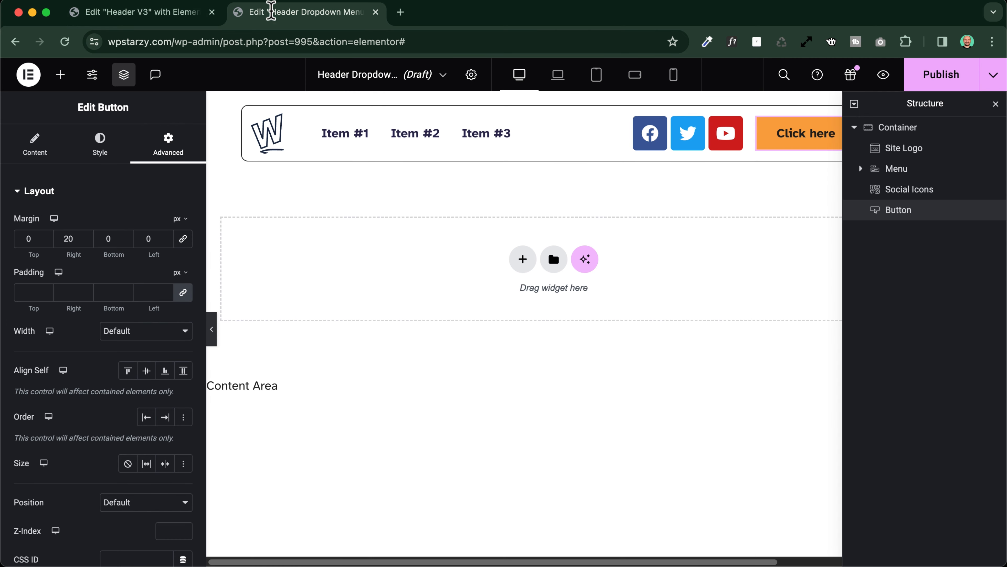
{"action": "left_click", "coordinate": [535, 143]}
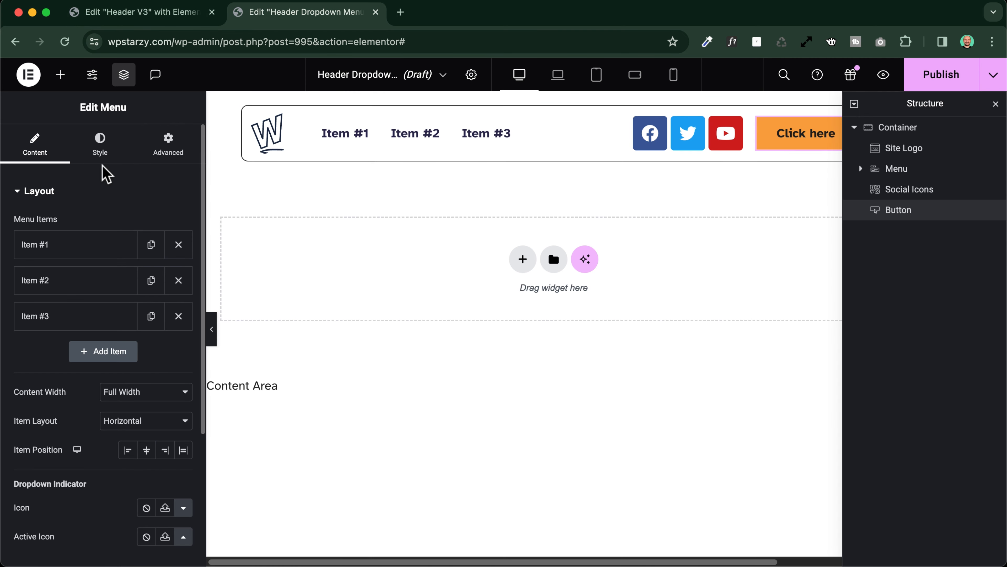
{"action": "left_click", "coordinate": [76, 251]}
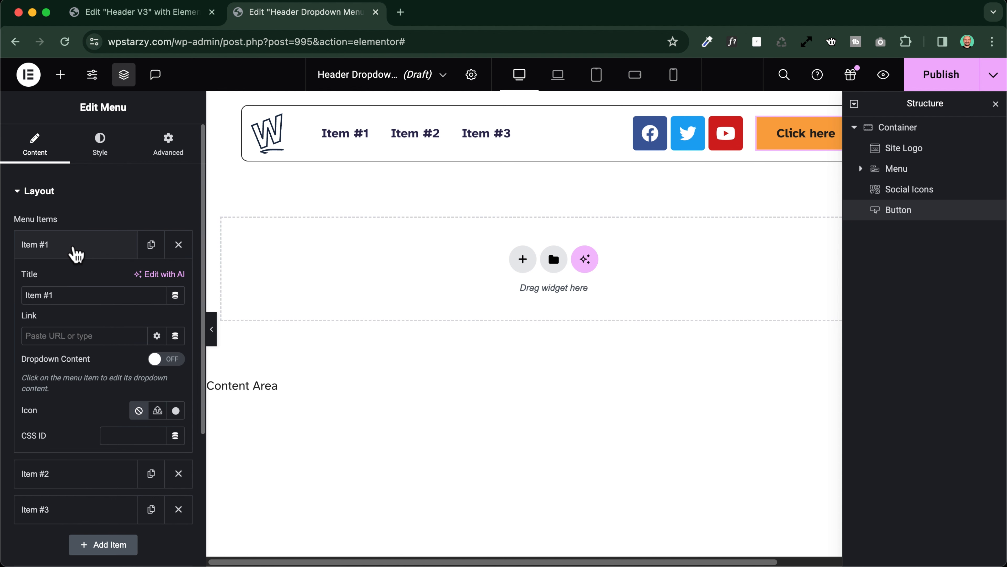
{"action": "triple_click", "coordinate": [71, 298]}
{"action": "type", "text": "Home"}
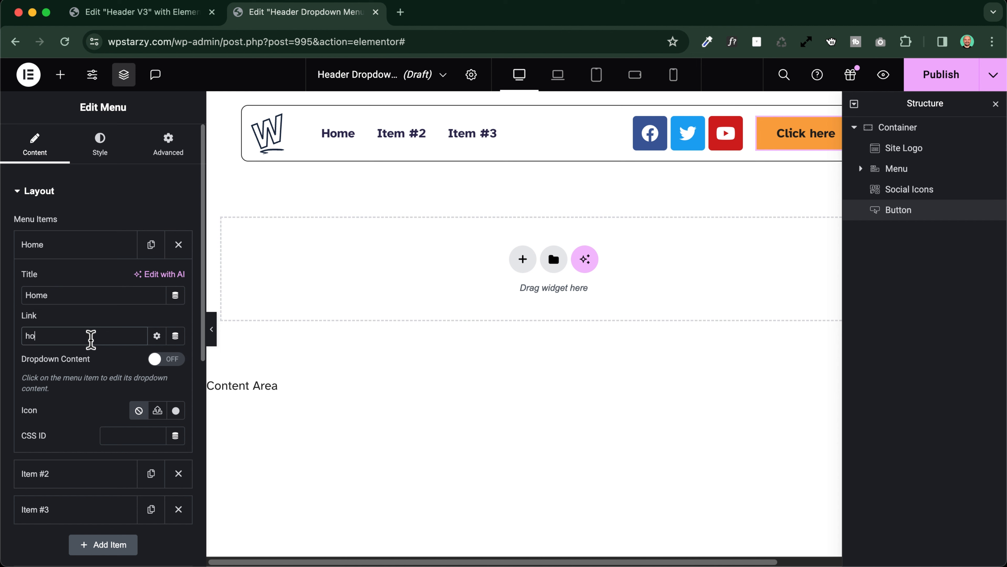
{"action": "left_click", "coordinate": [68, 363]}
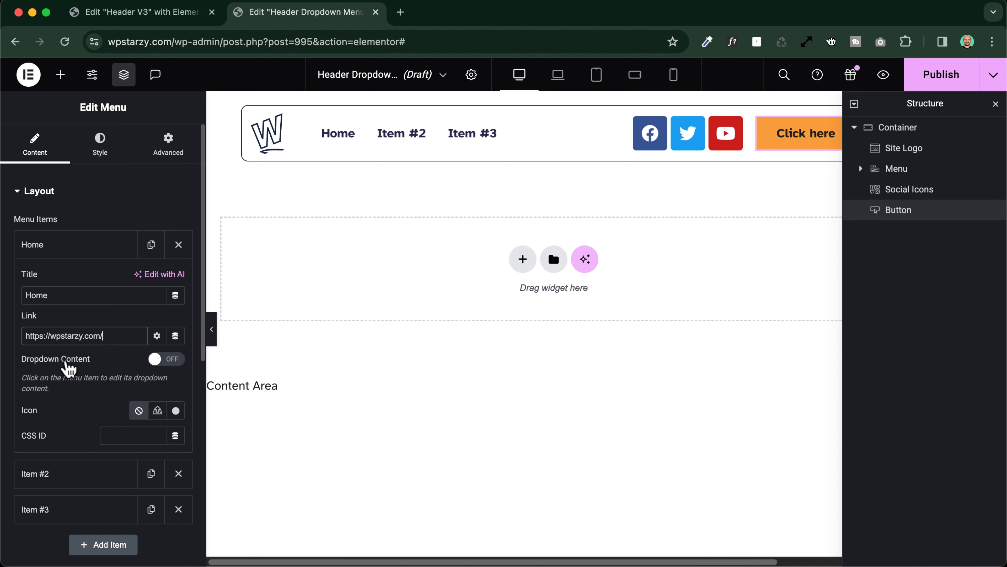
{"action": "left_click", "coordinate": [49, 245]}
- Title the second menu item About and link it to the About page
{"action": "left_click", "coordinate": [48, 282]}
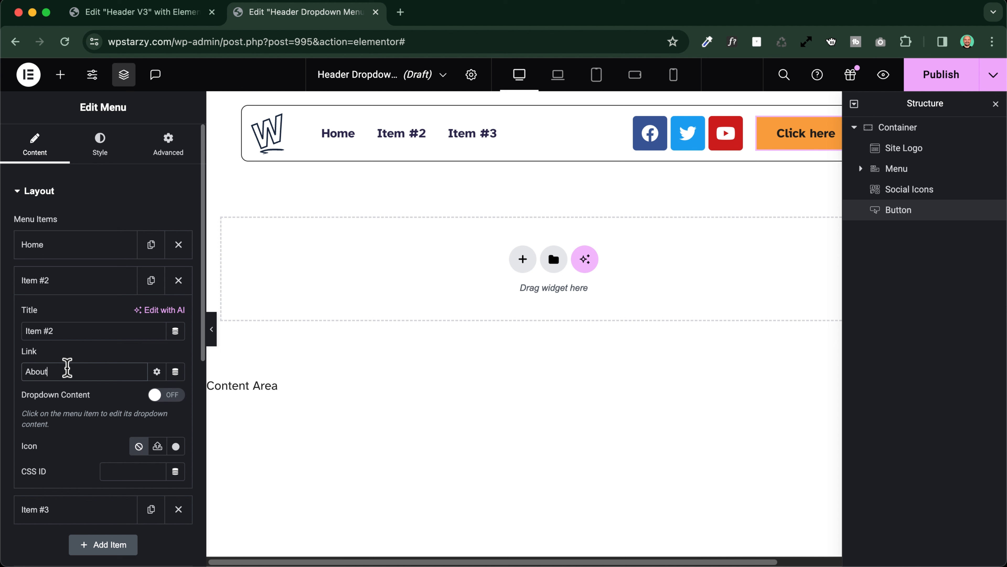
{"action": "left_click", "coordinate": [59, 331]}
{"action": "type", "text": "About"}
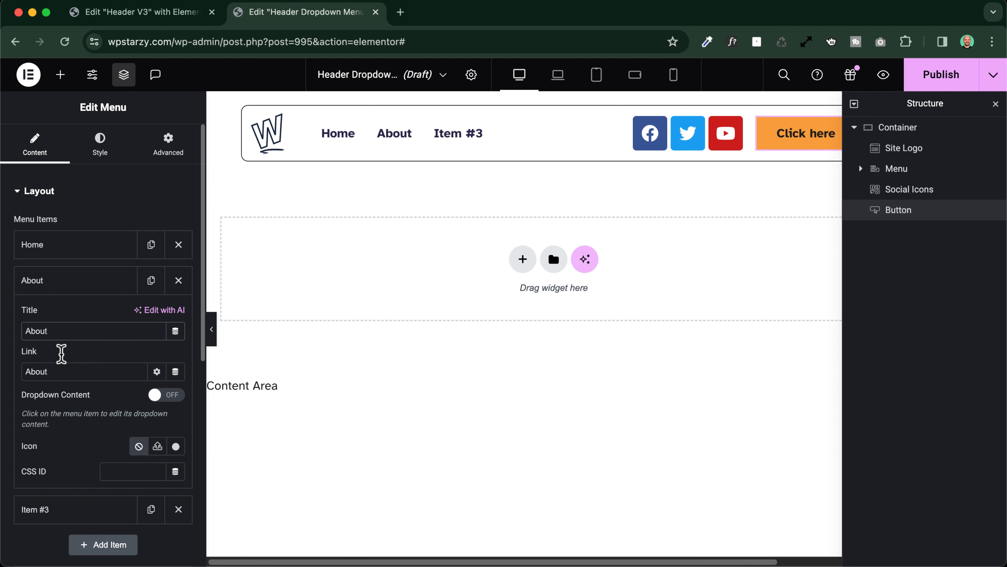
{"action": "left_click", "coordinate": [65, 376]}
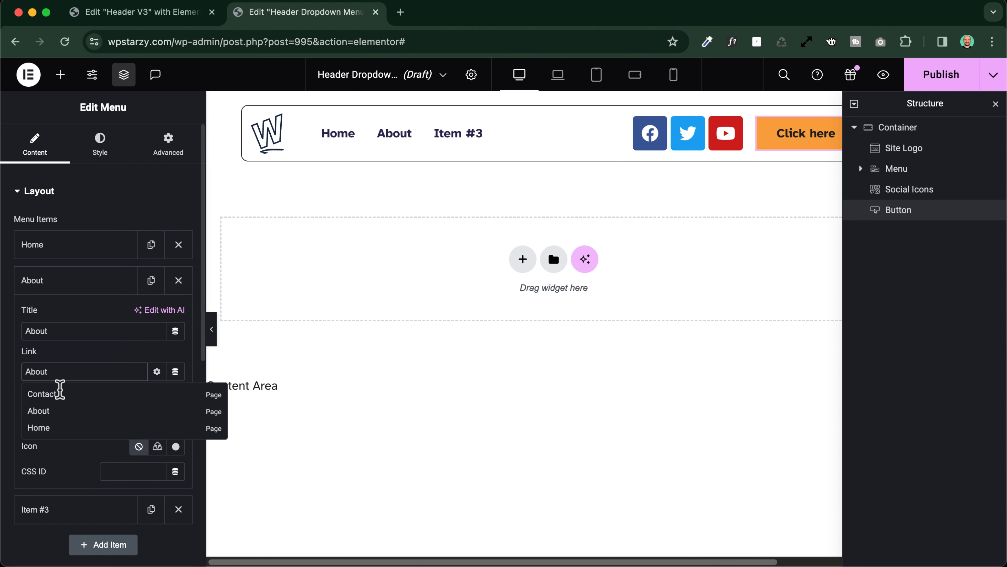
{"action": "left_click", "coordinate": [45, 411]}
{"action": "left_click", "coordinate": [36, 283]}
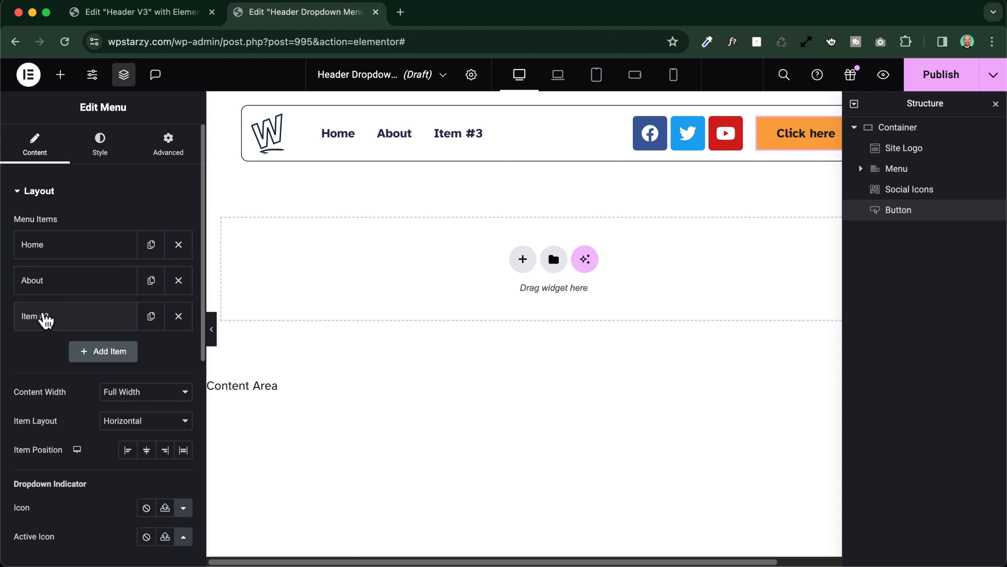
- Title the third menu item Services and turn on its dropdown content
{"action": "left_click", "coordinate": [43, 318]}
{"action": "double_click", "coordinate": [70, 371]}
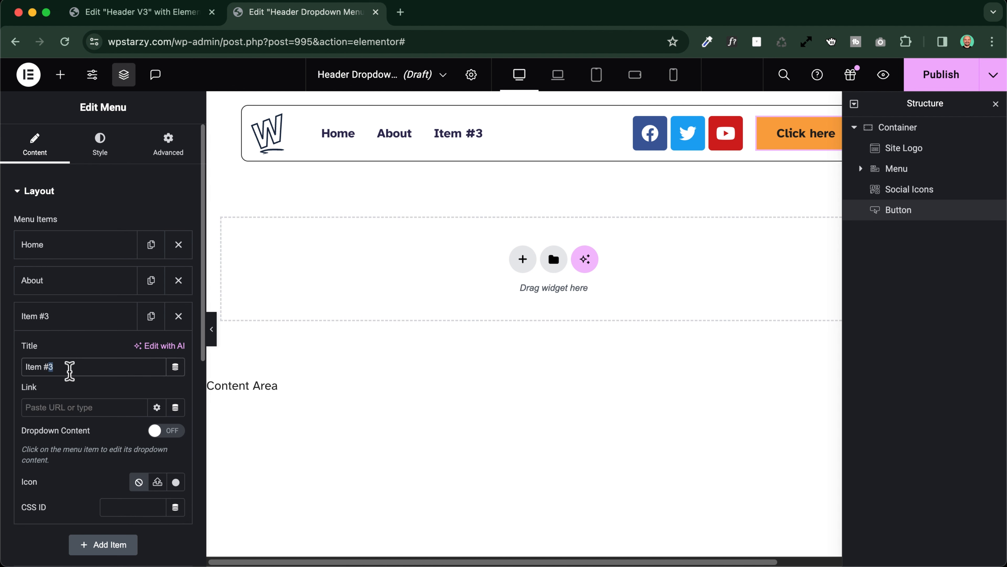
{"action": "type", "text": "Services"}
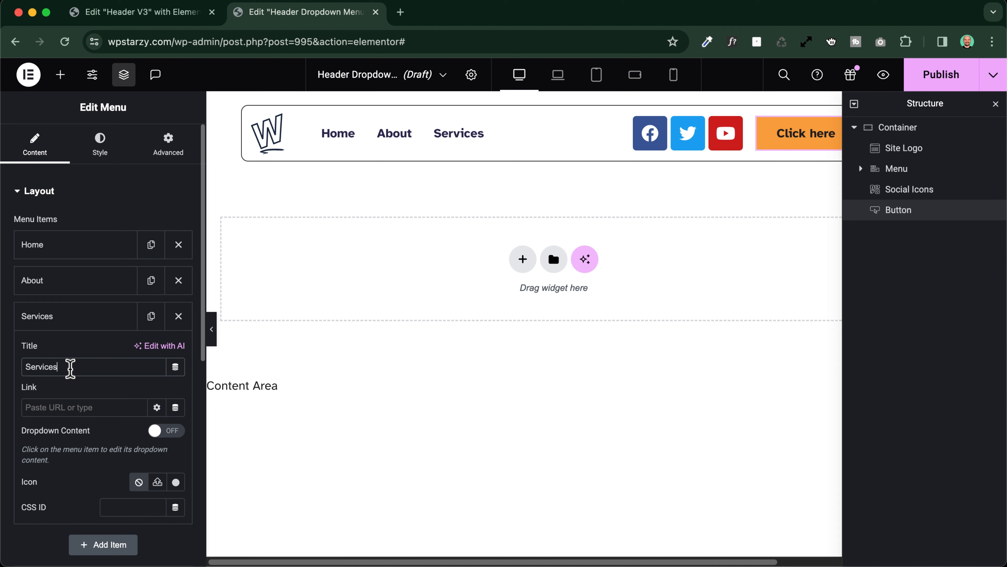
{"action": "left_click", "coordinate": [83, 316]}
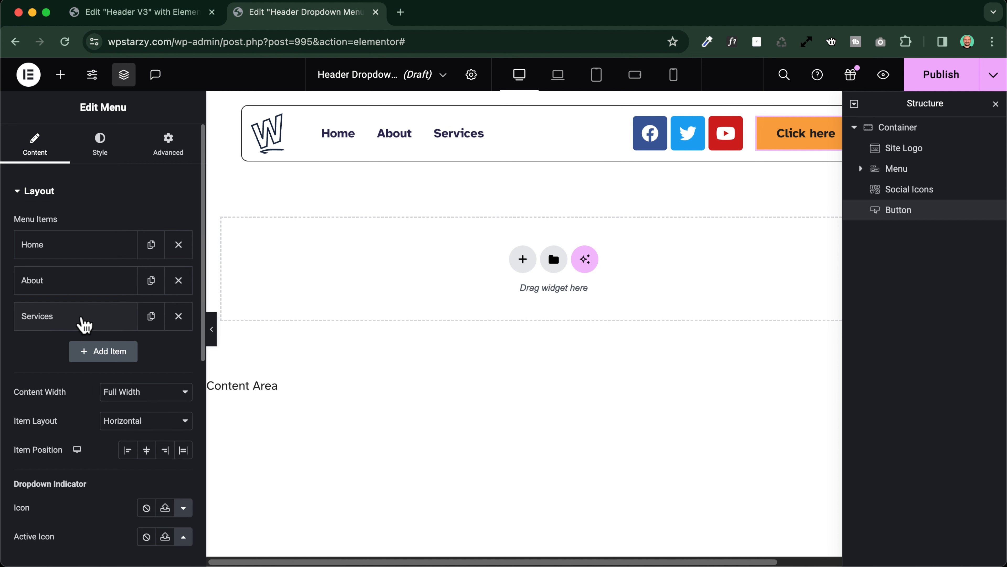
{"action": "left_click", "coordinate": [82, 323]}
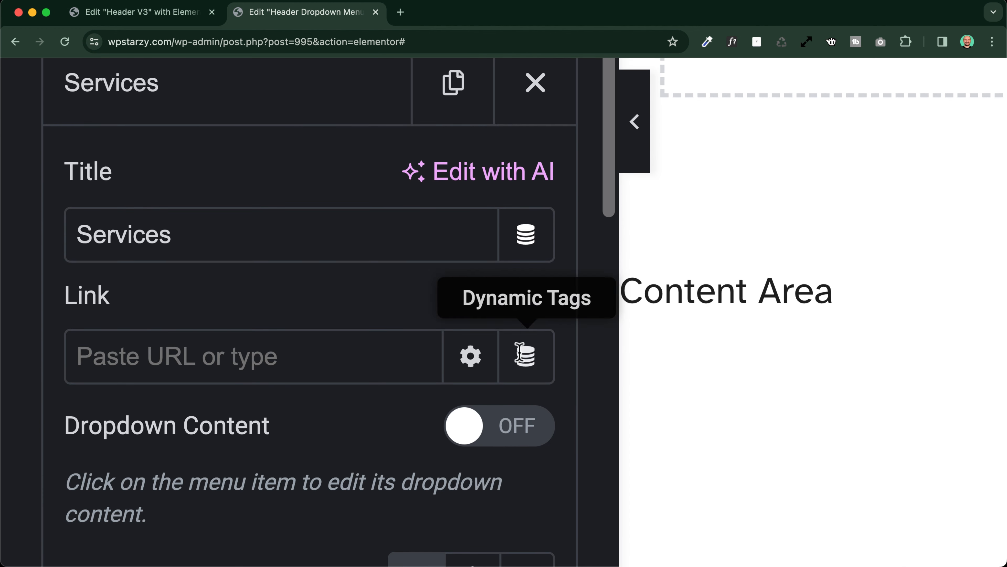
{"action": "left_click_drag", "start_coordinate": [65, 429], "coordinate": [278, 430]}
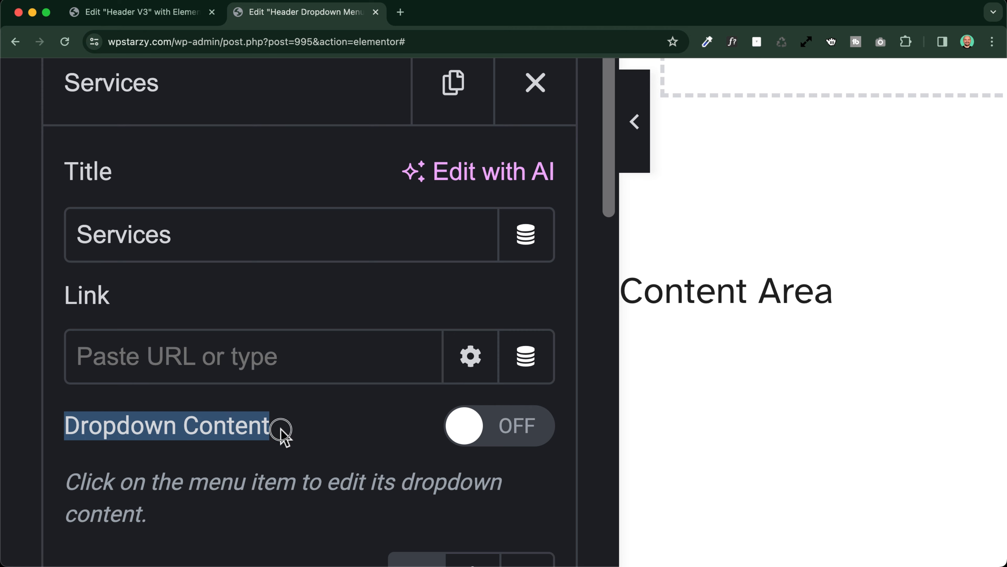
{"action": "left_click", "coordinate": [498, 438]}
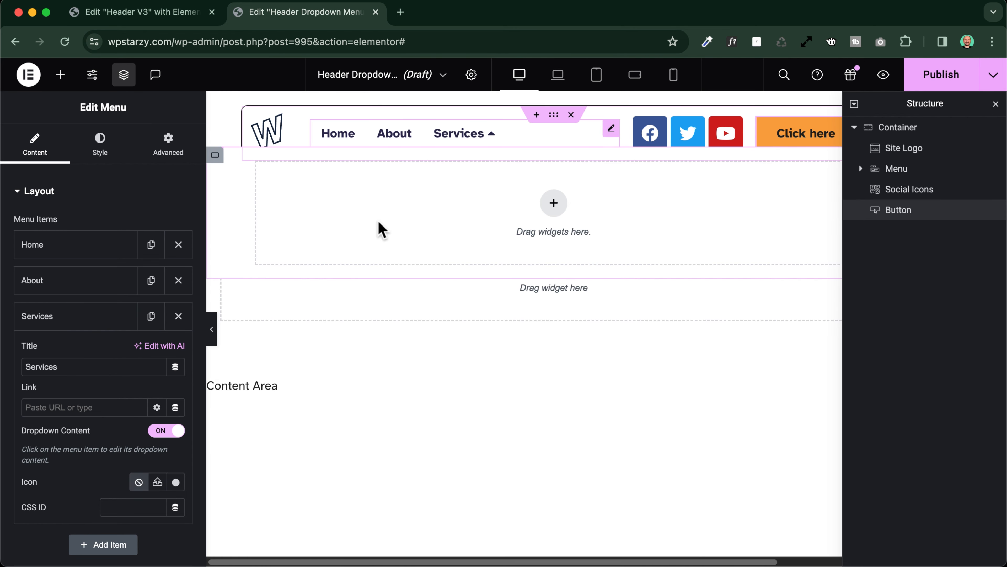
- Select the Services item's dropdown container and add a single Direction Column container inside it
{"action": "left_click", "coordinate": [481, 135]}
{"action": "left_click", "coordinate": [481, 137]}
{"action": "left_click", "coordinate": [214, 156]}
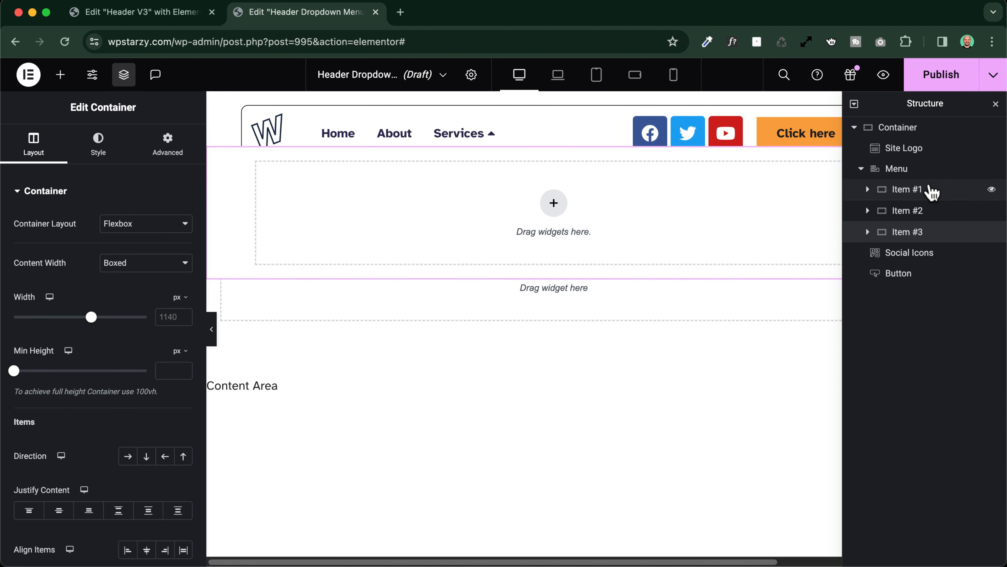
{"action": "scroll", "coordinate": [914, 236], "scroll_direction": "up", "scroll_amount": 5}
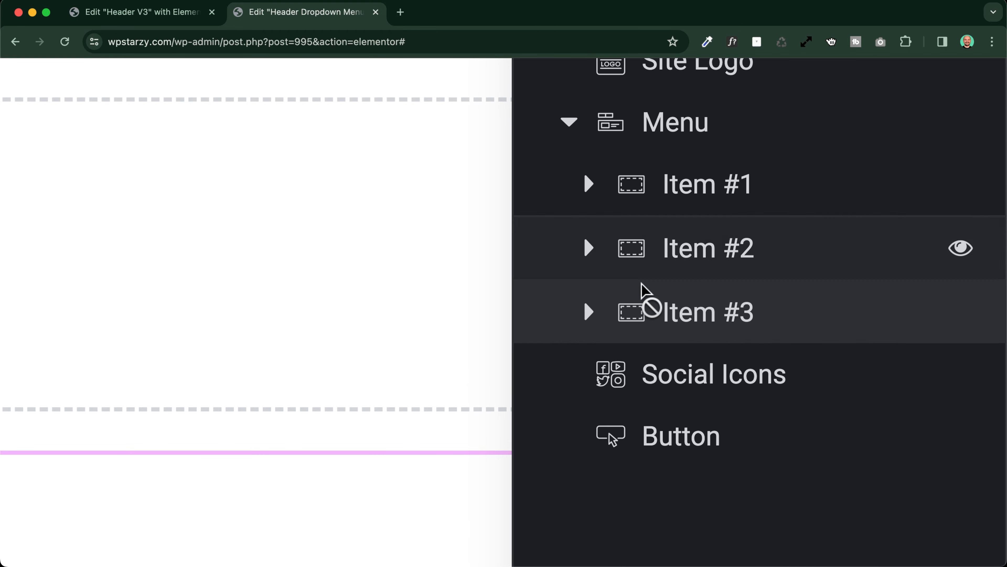
{"action": "scroll", "coordinate": [722, 331], "scroll_direction": "down", "scroll_amount": 5}
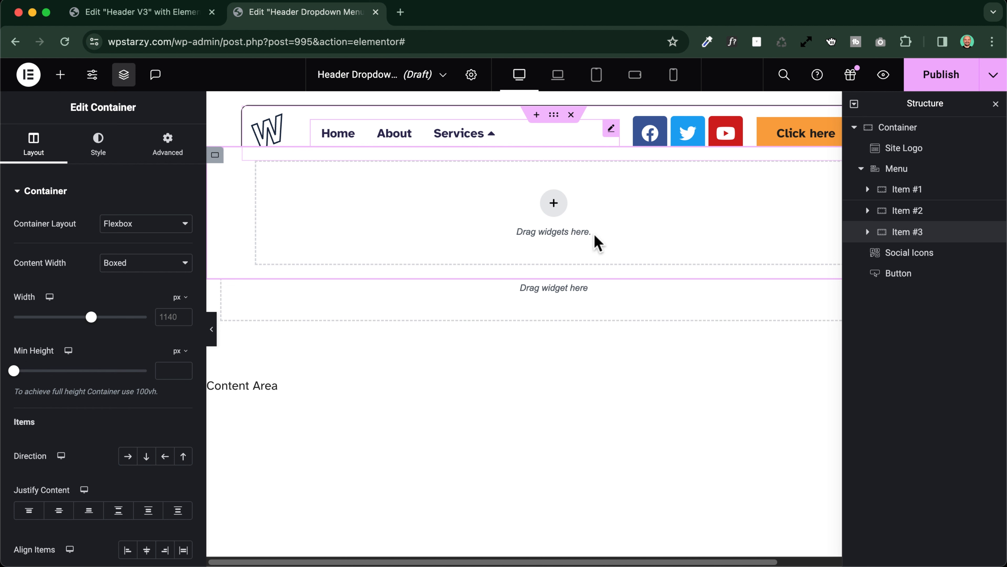
{"action": "left_click", "coordinate": [553, 203]}
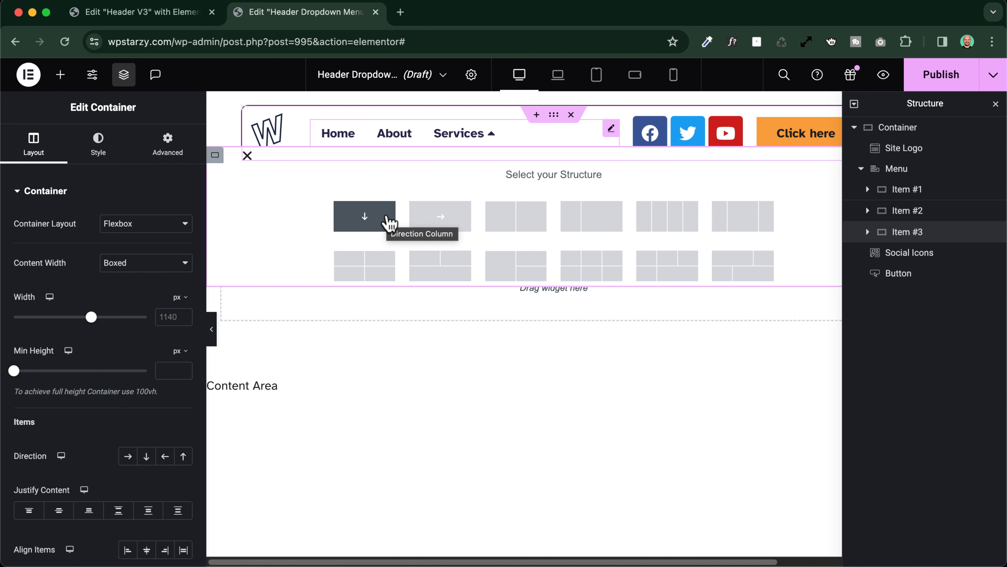
{"action": "left_click", "coordinate": [352, 217]}
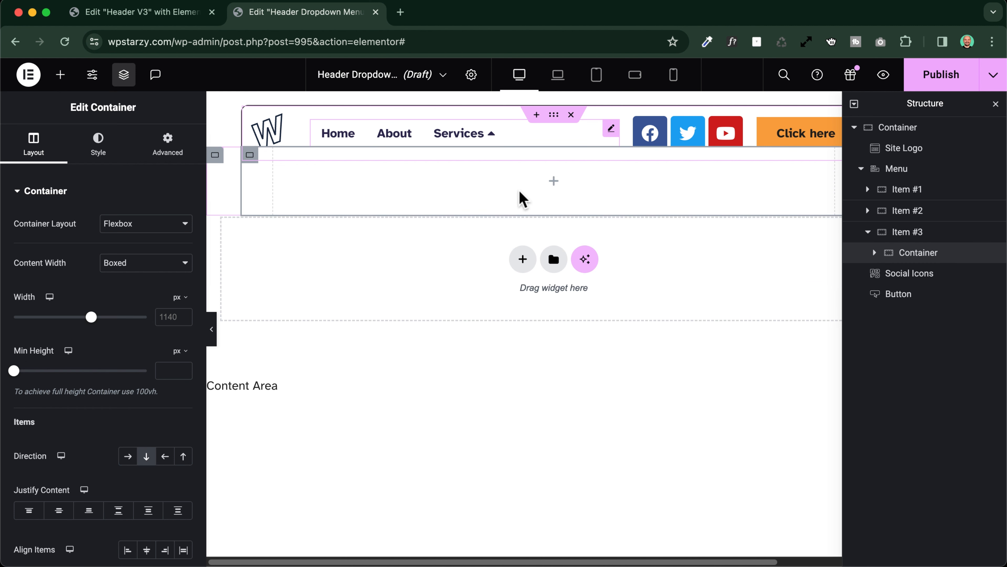
- Add an Icon List widget to the new container in the Services dropdown and set its layout to Inline
{"action": "left_click", "coordinate": [555, 184]}
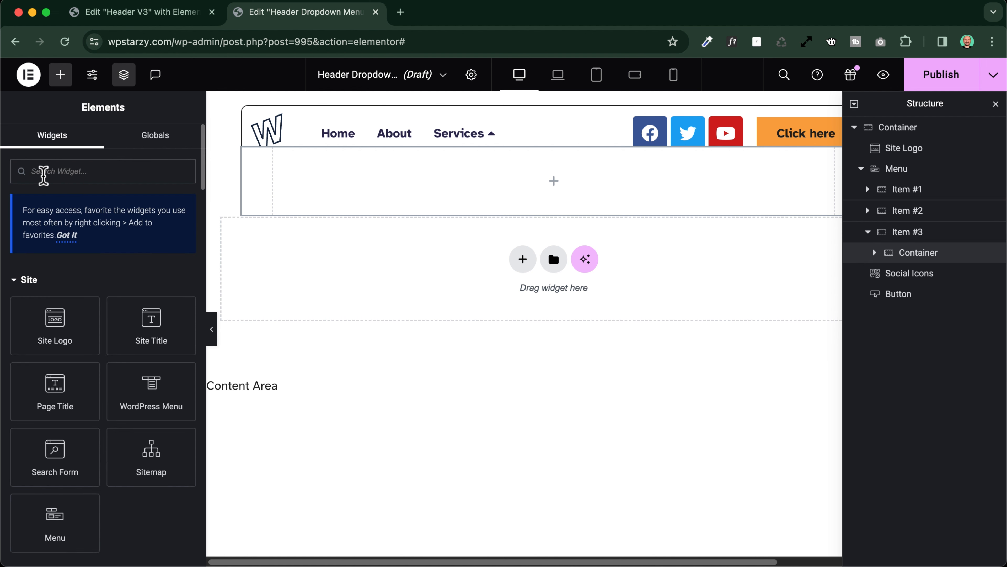
{"action": "type", "text": "list"}
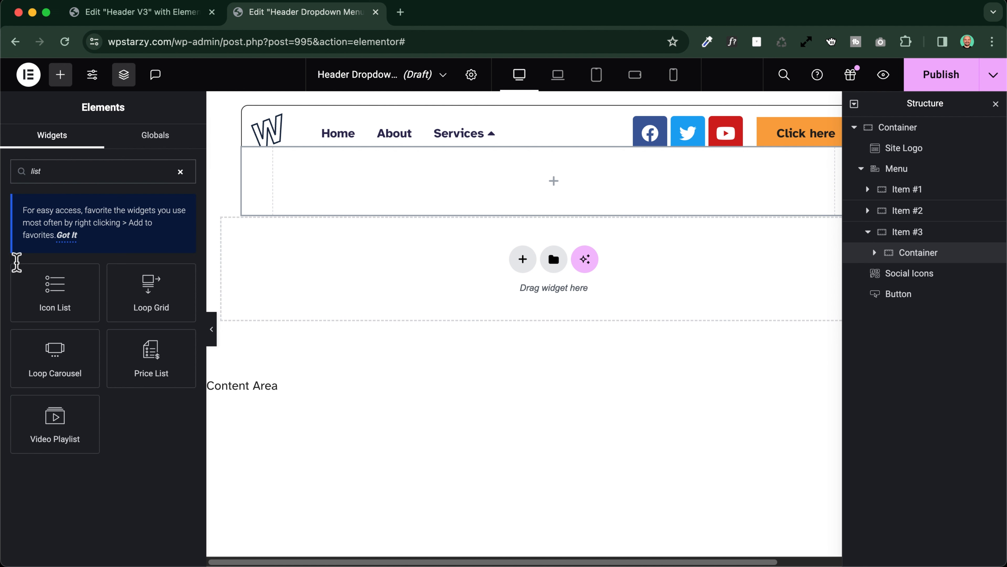
{"action": "left_click", "coordinate": [56, 287]}
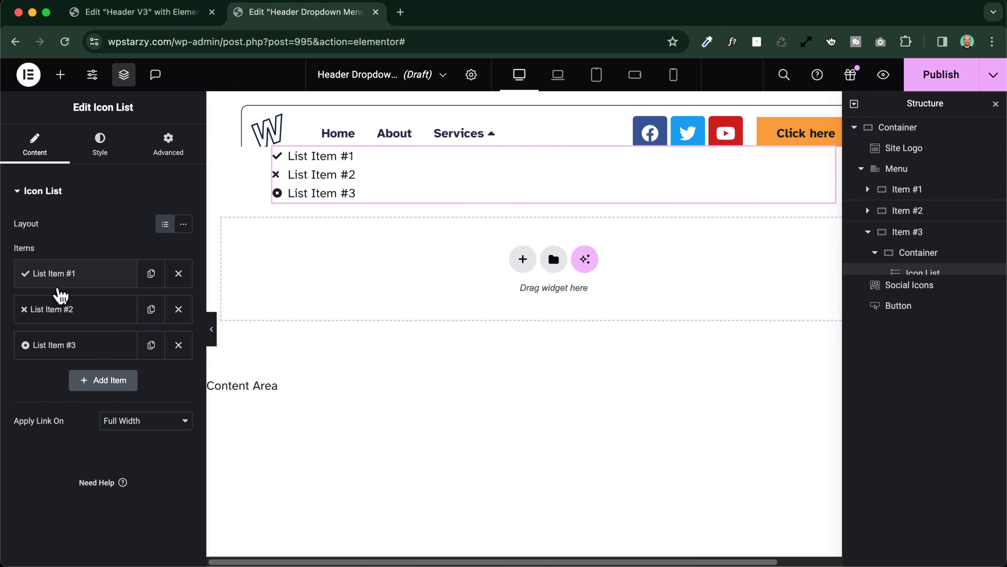
{"action": "left_click", "coordinate": [183, 224]}
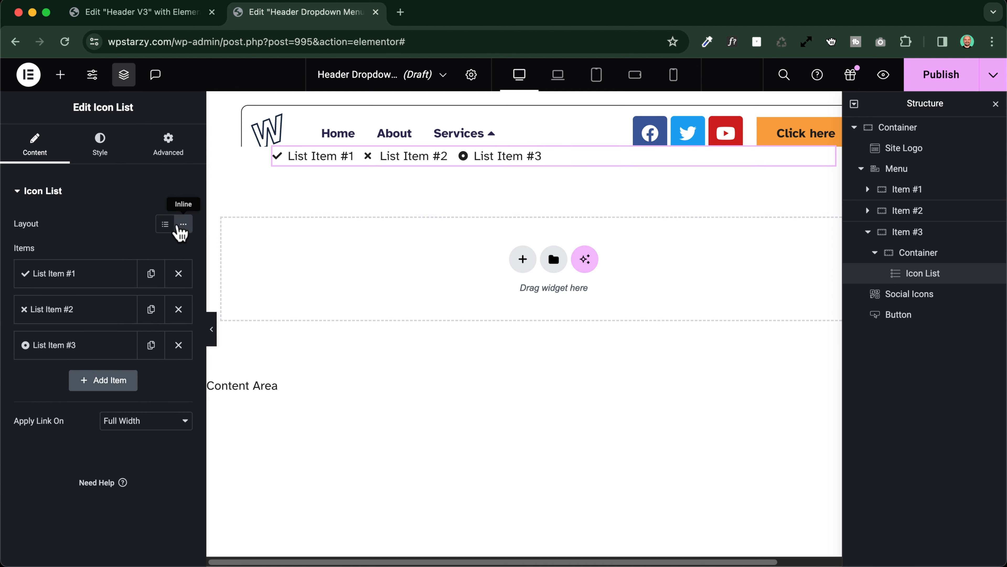
- Center the aligned items in the inner container holding the Icon List in the Services dropdown
{"action": "left_click", "coordinate": [930, 253]}
{"action": "scroll", "coordinate": [69, 472], "scroll_direction": "down", "scroll_amount": 5}
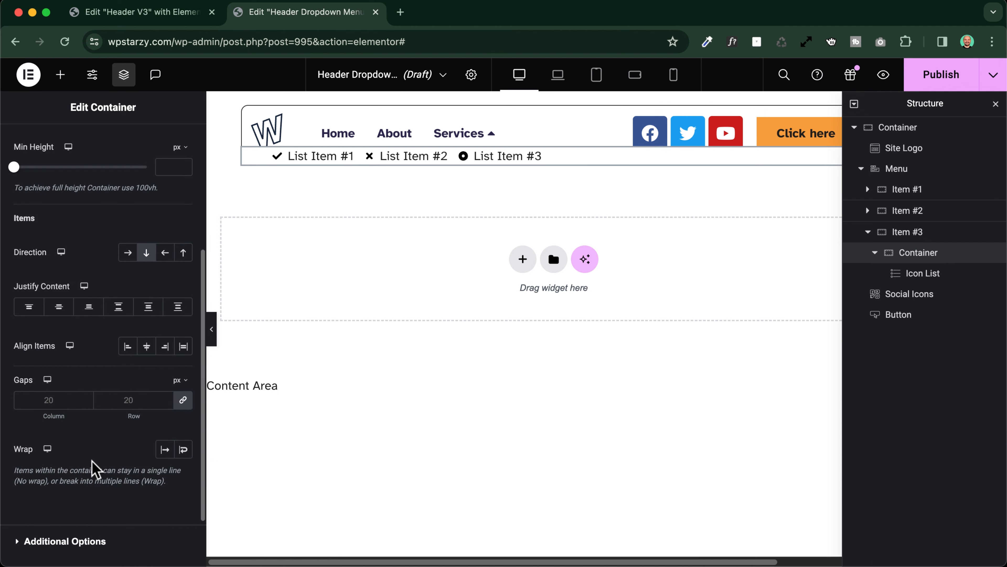
{"action": "left_click", "coordinate": [146, 345]}
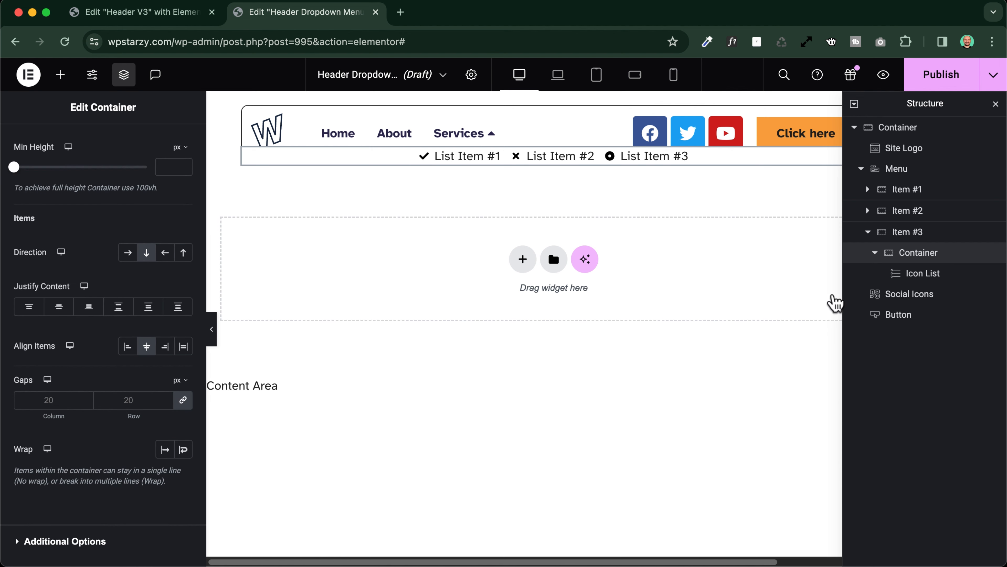
{"action": "left_click", "coordinate": [904, 232]}
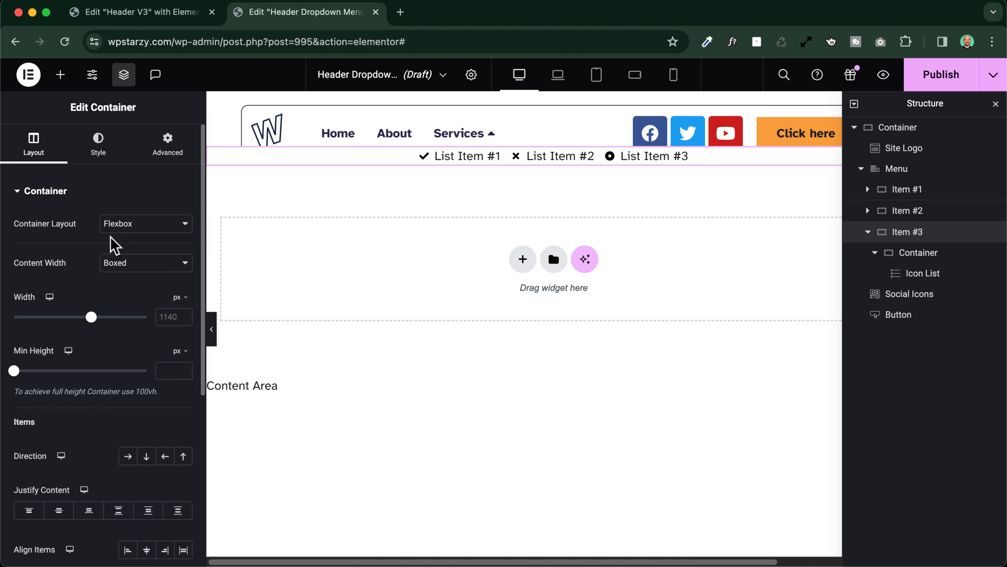
{"action": "left_click", "coordinate": [145, 262]}
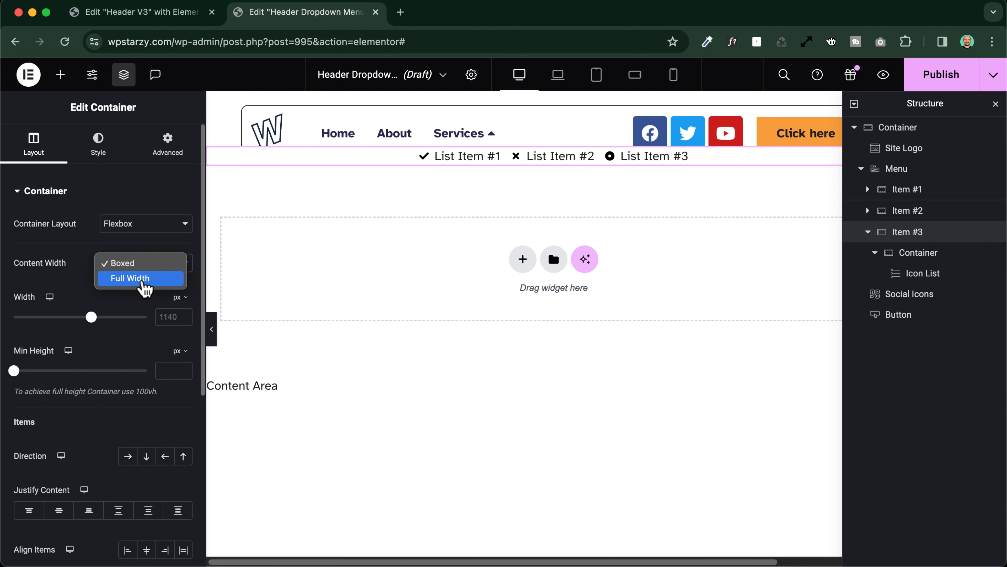
{"action": "left_click", "coordinate": [113, 265]}
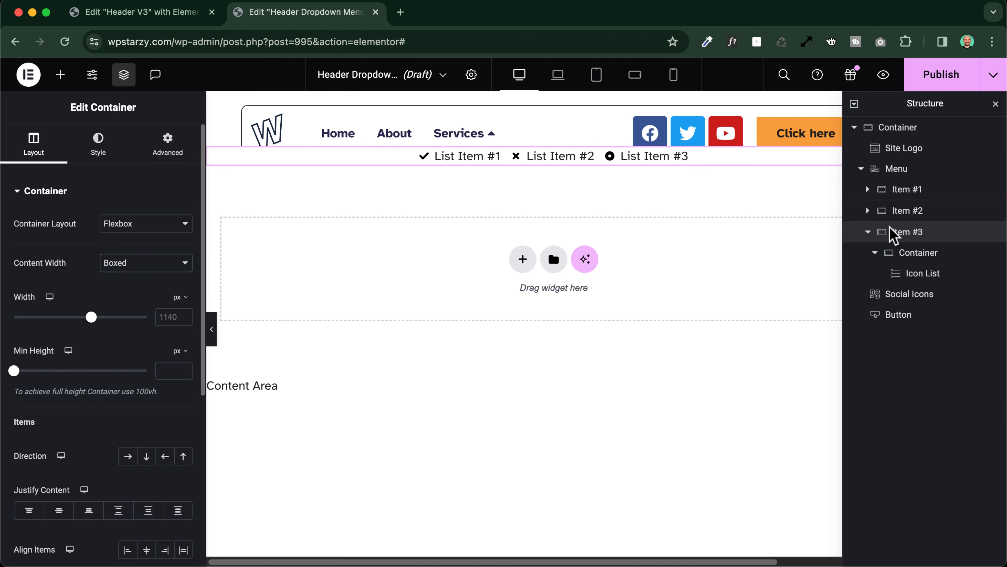
{"action": "scroll", "coordinate": [930, 231], "scroll_direction": "up", "scroll_amount": 5}
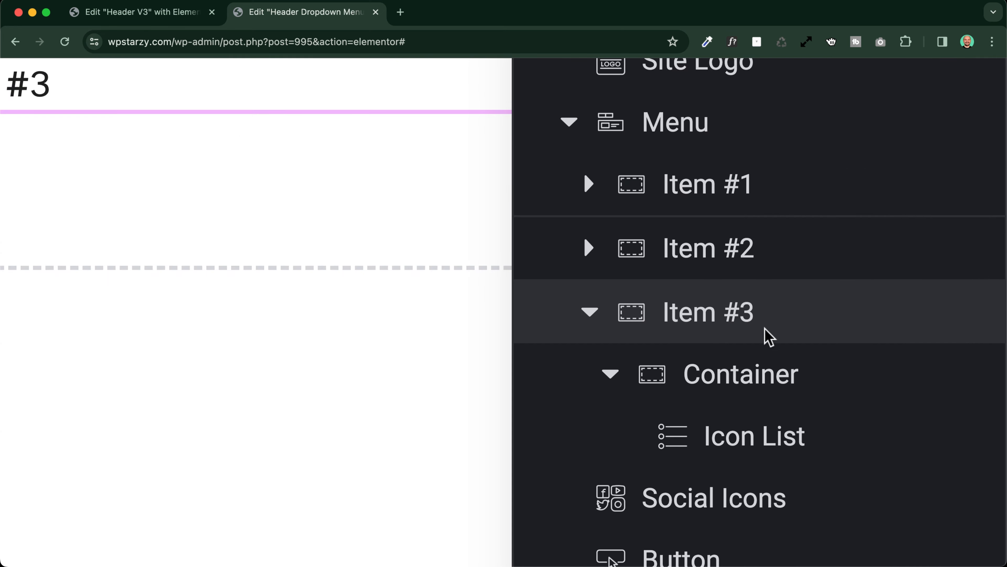
{"action": "scroll", "coordinate": [710, 328], "scroll_direction": "down", "scroll_amount": 5}
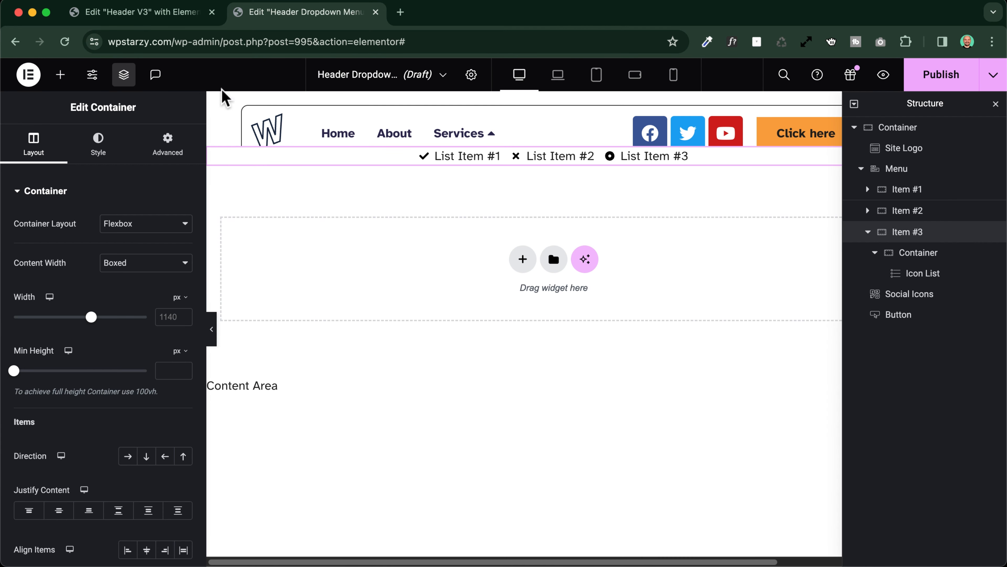
- Give the Item #3 dropdown container a Classic background using the global color Light 1
{"action": "left_click", "coordinate": [100, 144]}
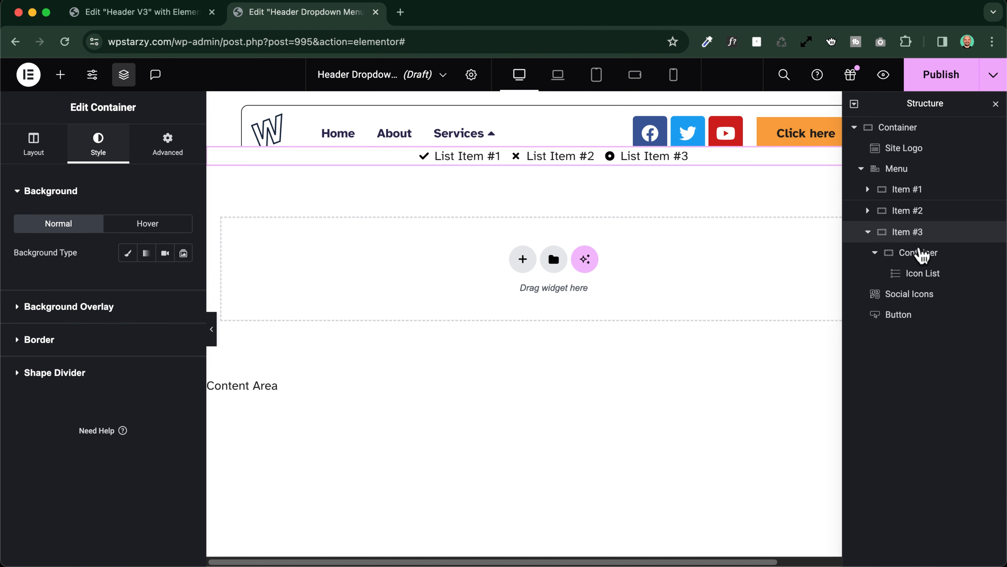
{"action": "left_click_drag", "start_coordinate": [900, 237], "coordinate": [131, 246]}
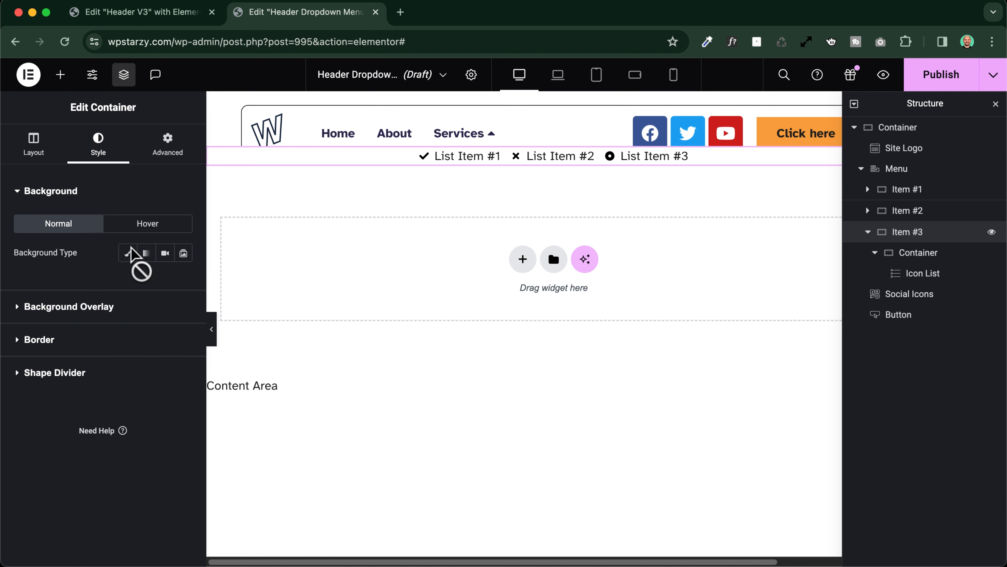
{"action": "left_click", "coordinate": [128, 253]}
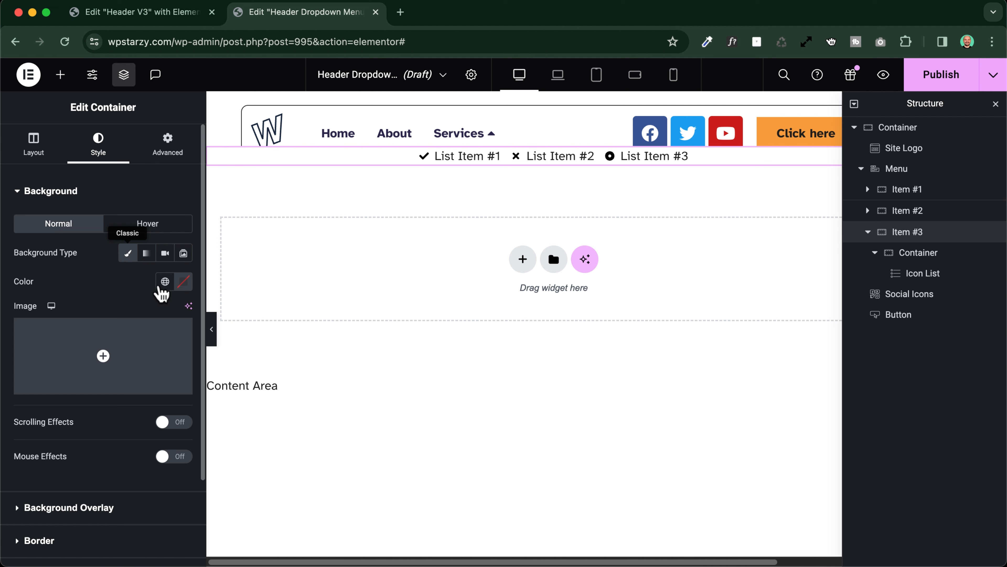
{"action": "left_click", "coordinate": [165, 282]}
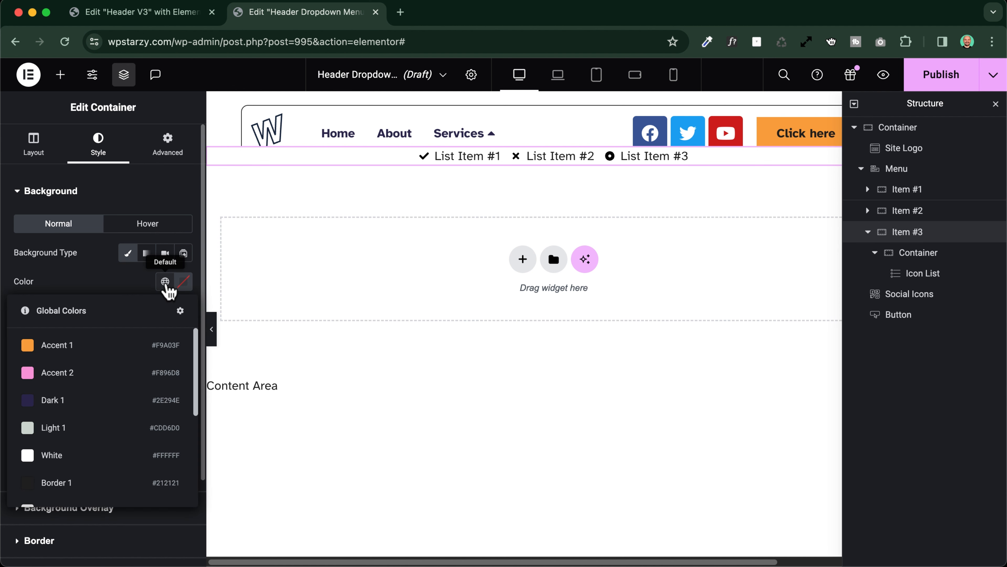
{"action": "left_click", "coordinate": [63, 436]}
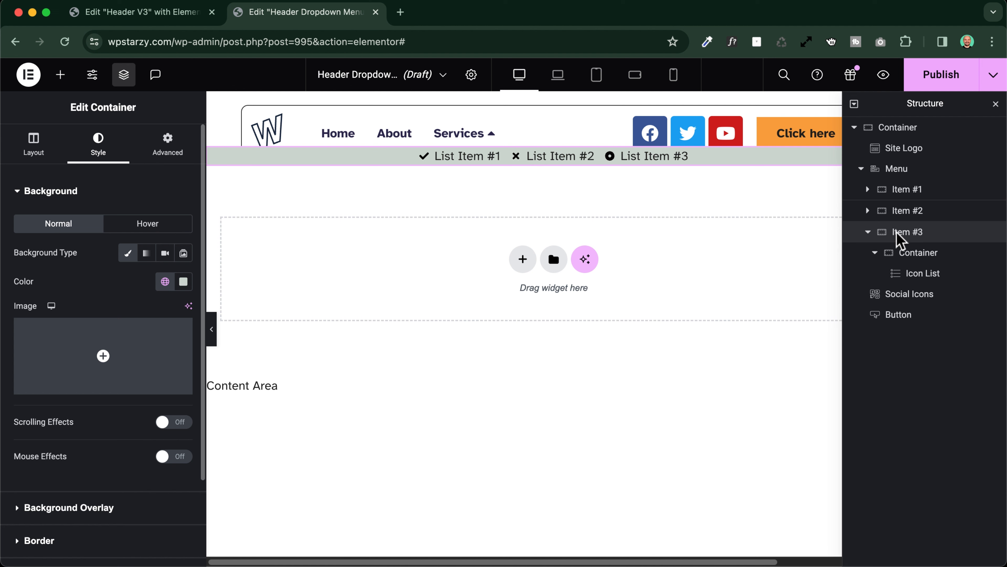
- Examine the Services dropdown's nested containers, and switch to the Header V3 tab to preview its finished Services dropdown as reference
{"action": "left_click", "coordinate": [900, 253]}
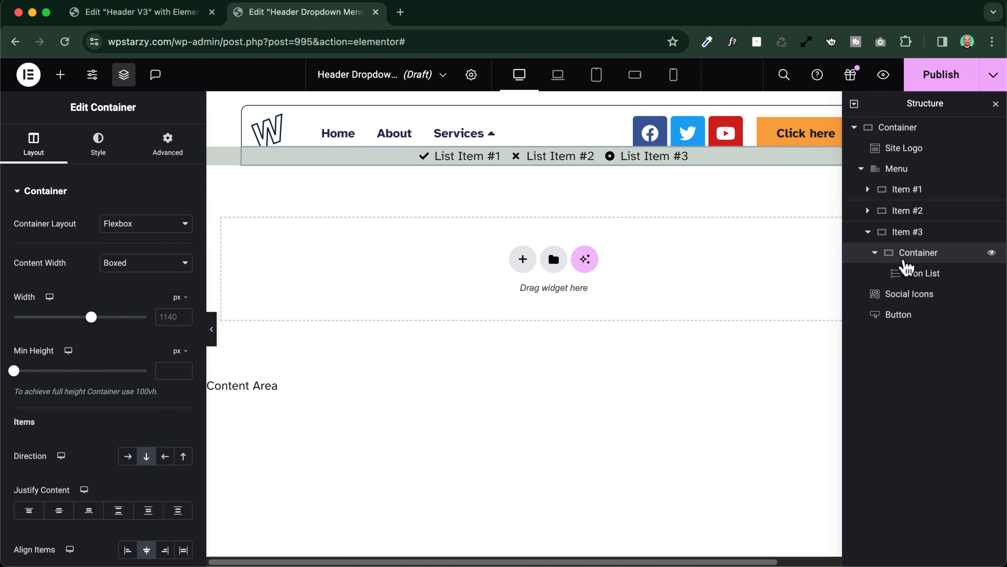
{"action": "left_click", "coordinate": [902, 234]}
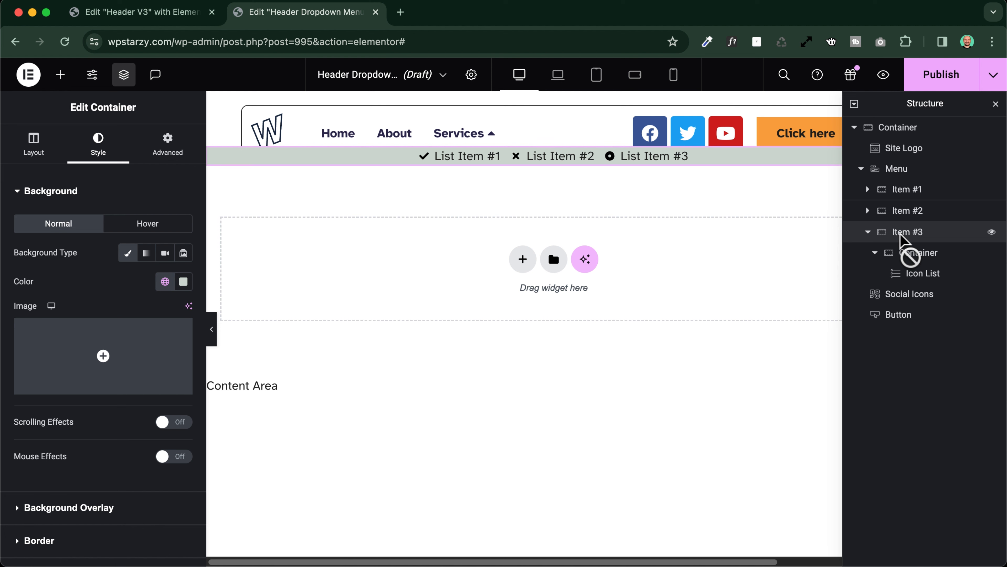
{"action": "left_click_drag", "start_coordinate": [900, 234], "coordinate": [259, 219]}
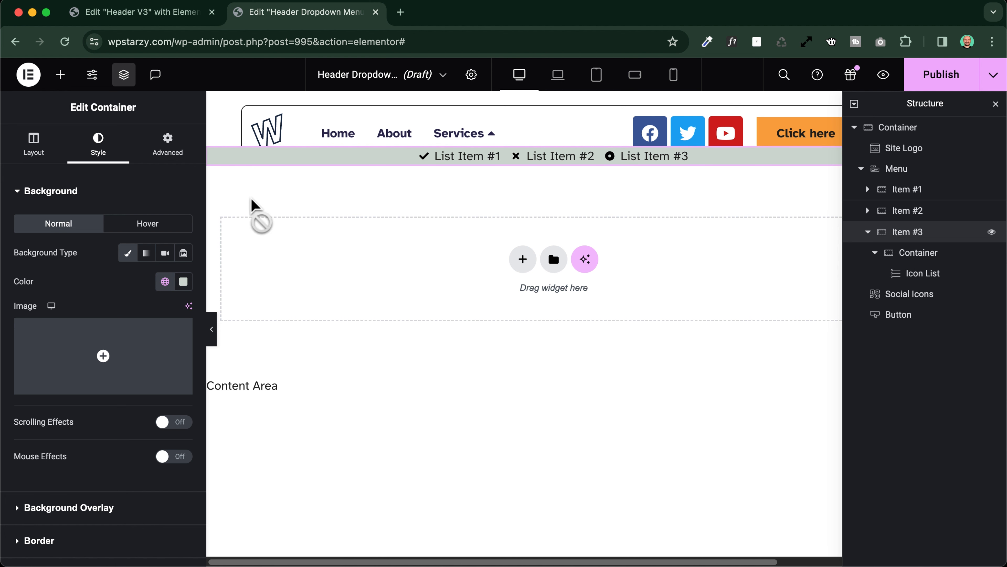
{"action": "left_click", "coordinate": [929, 279]}
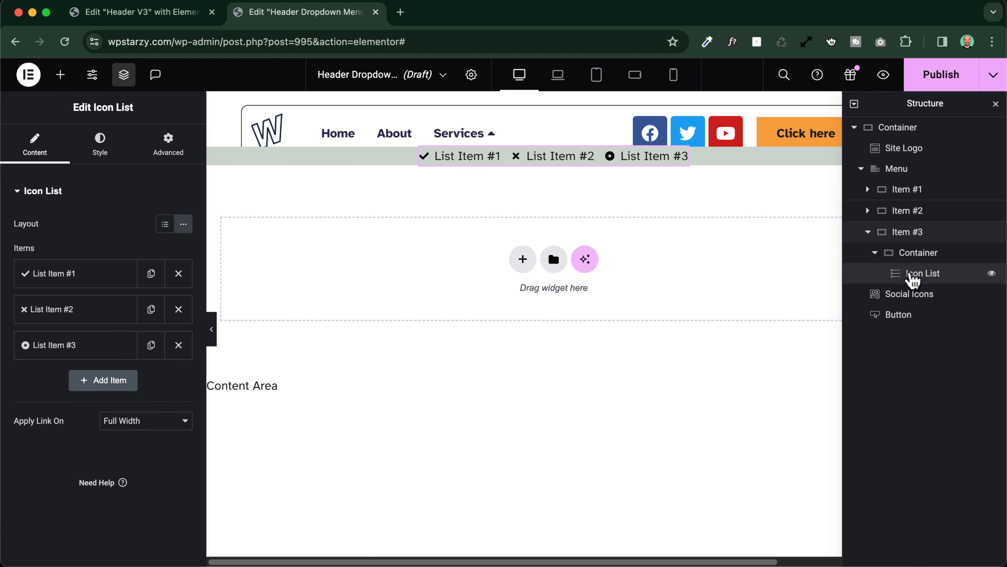
{"action": "left_click", "coordinate": [923, 262]}
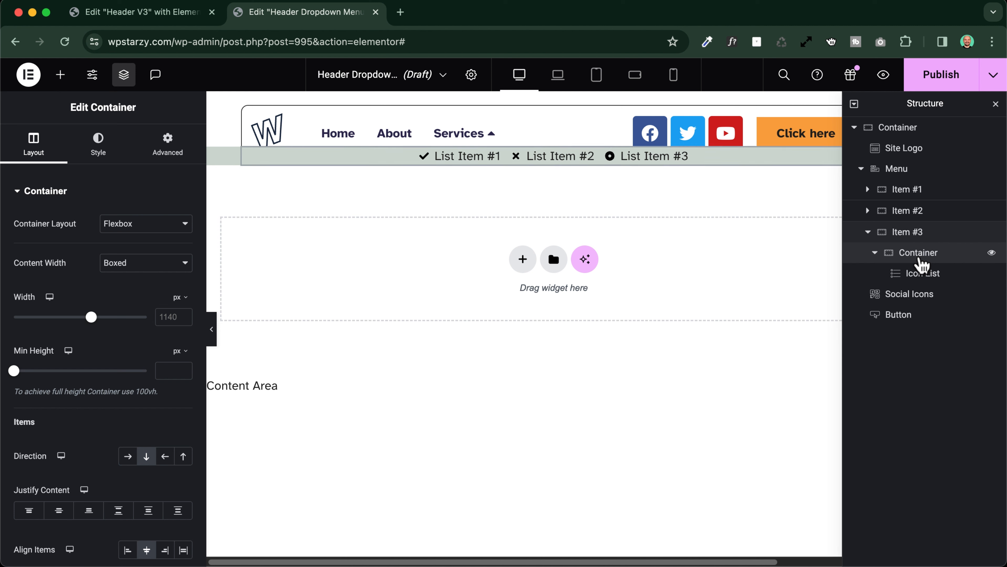
{"action": "left_click", "coordinate": [903, 236]}
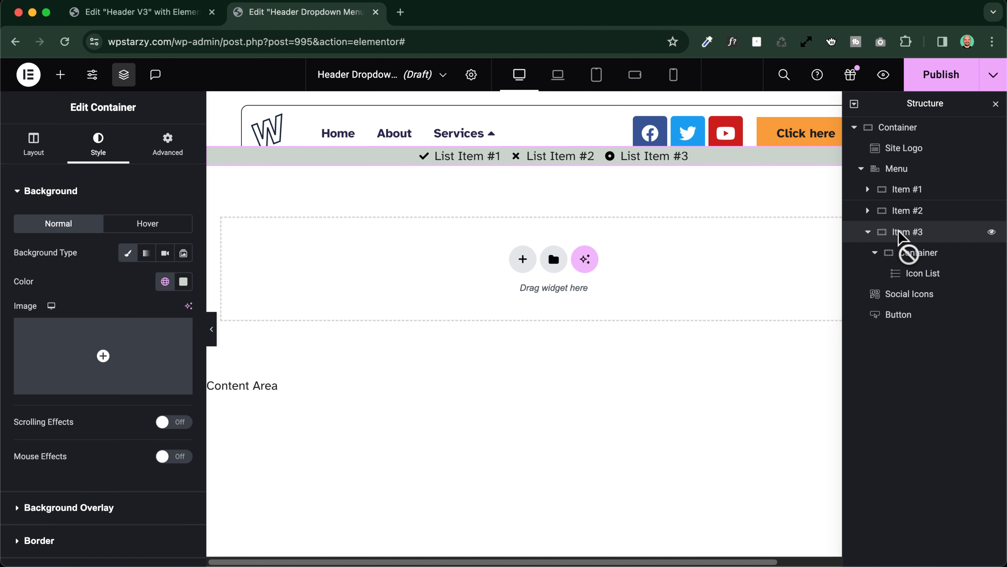
{"action": "left_click", "coordinate": [201, 18]}
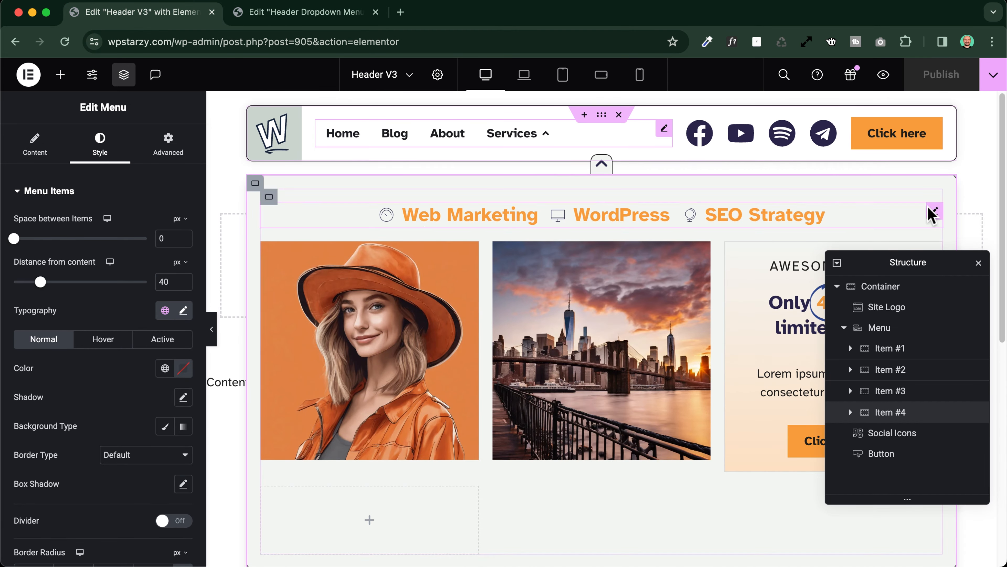
{"action": "left_click", "coordinate": [209, 332]}
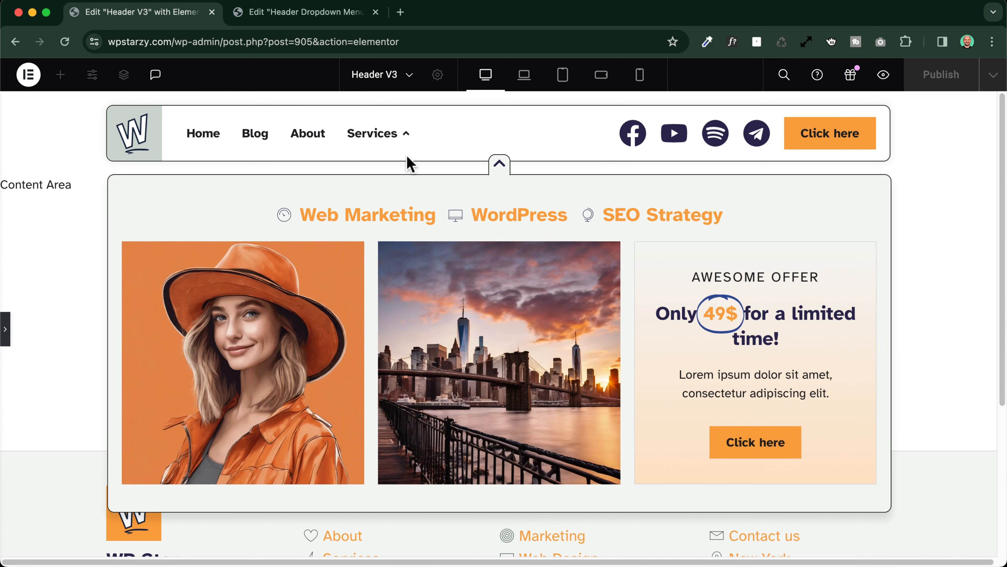
{"action": "left_click", "coordinate": [372, 134]}
{"action": "left_click", "coordinate": [374, 136]}
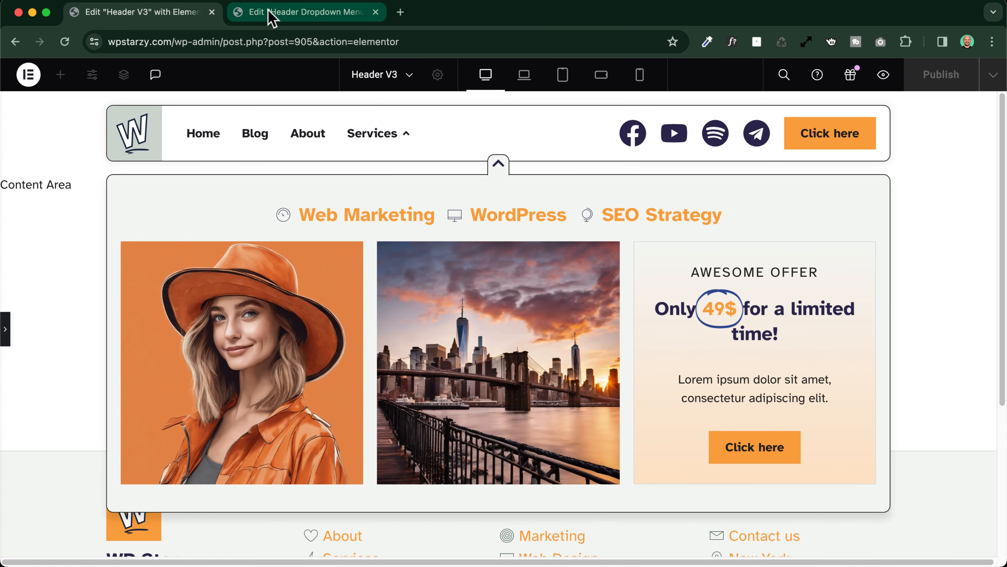
- Back in the Header Dropdown Menu tab, set the Item #3 container's content width to Full Width and its width to 1140 px
{"action": "left_click", "coordinate": [286, 11]}
{"action": "left_click_drag", "start_coordinate": [929, 270], "coordinate": [908, 234]}
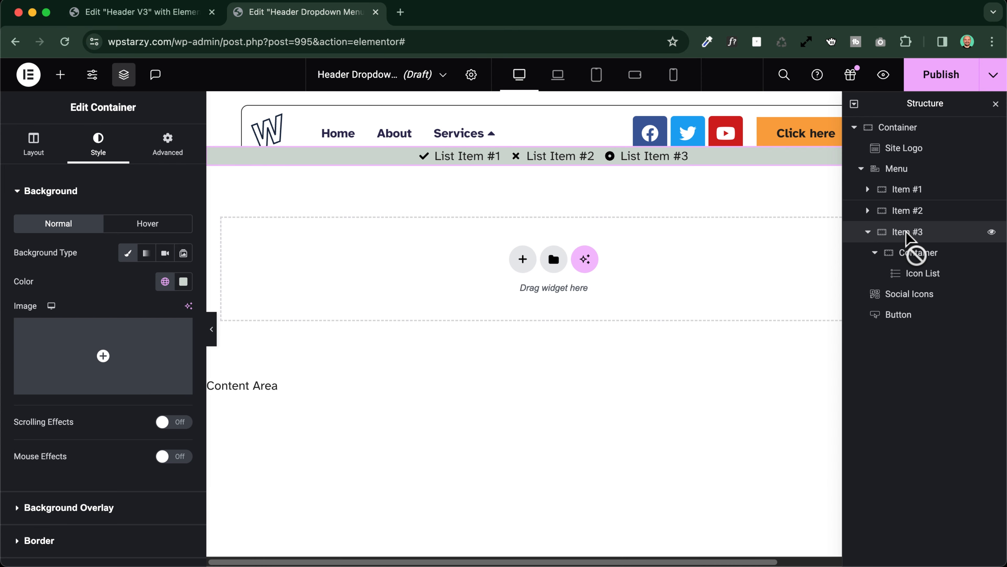
{"action": "left_click", "coordinate": [34, 145]}
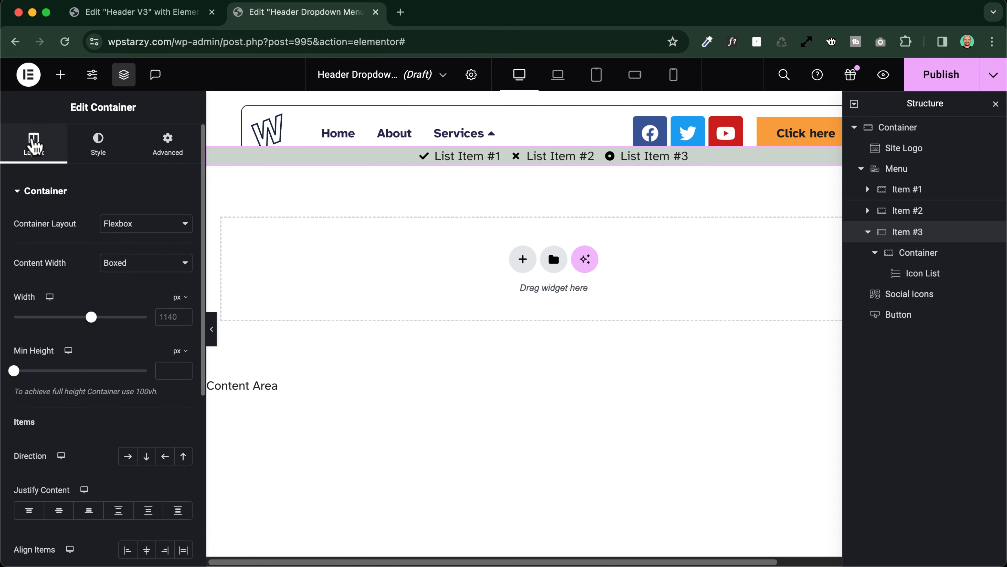
{"action": "left_click", "coordinate": [137, 262]}
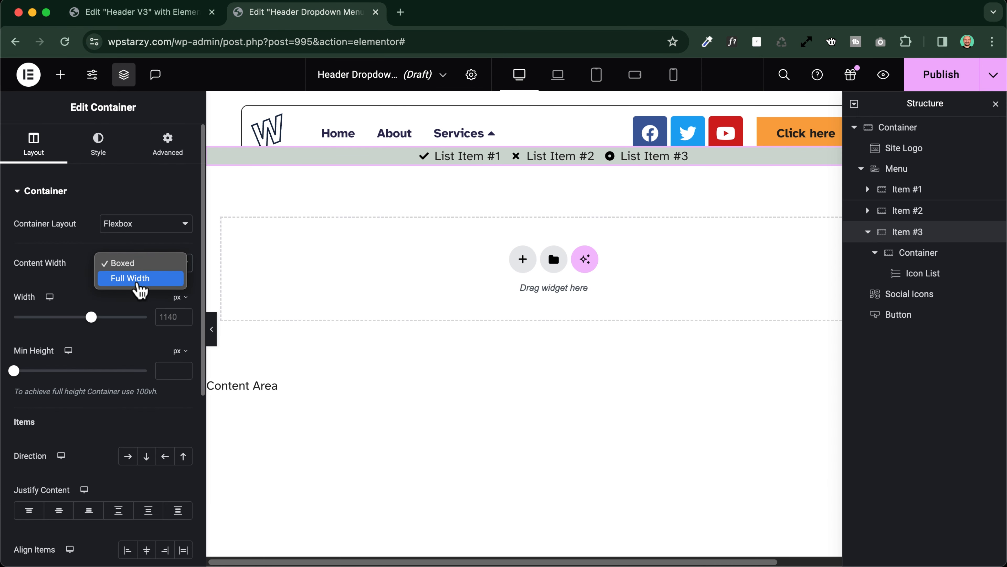
{"action": "left_click", "coordinate": [137, 278]}
{"action": "left_click", "coordinate": [182, 297]}
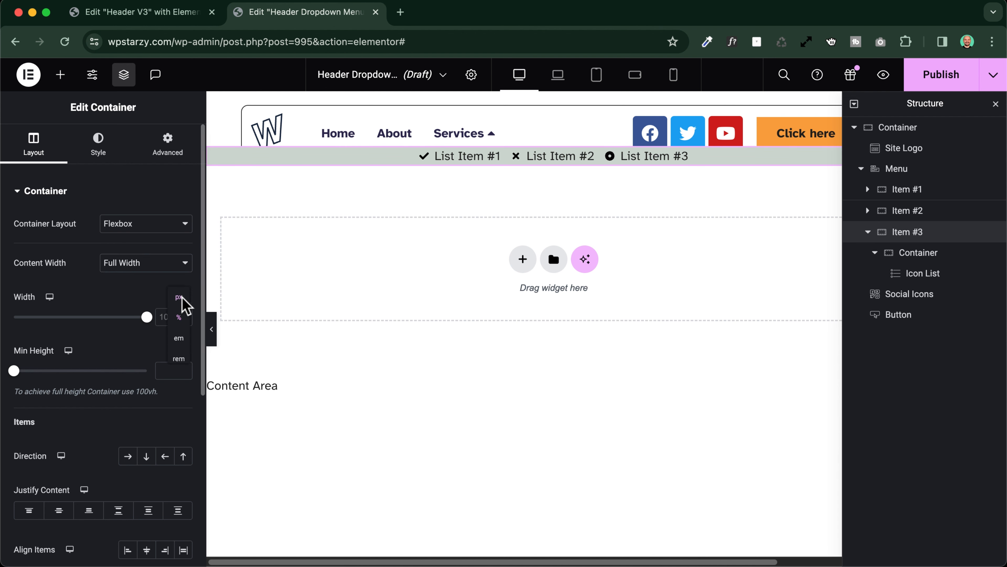
{"action": "left_click", "coordinate": [179, 299]}
{"action": "left_click", "coordinate": [166, 316]}
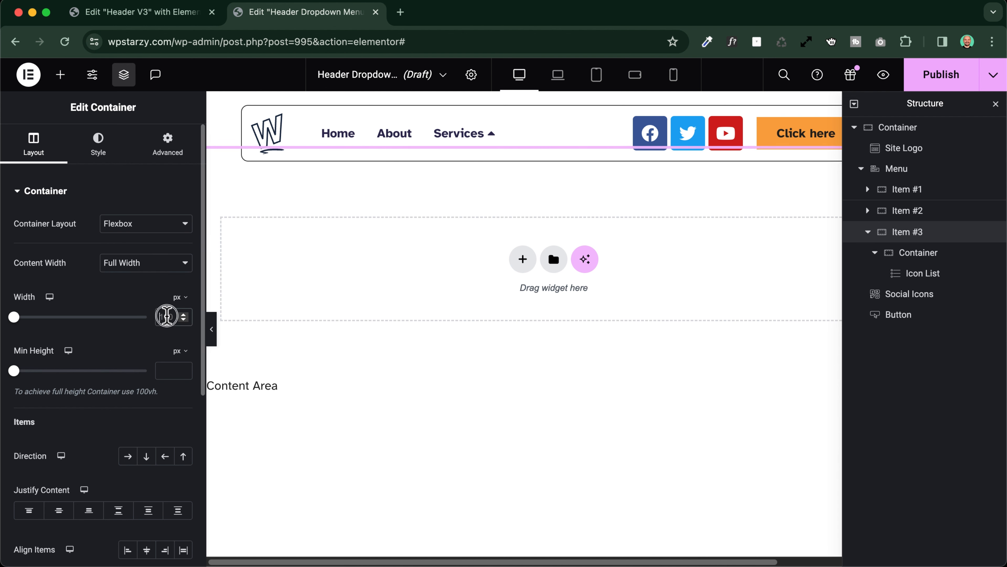
{"action": "type", "text": "1140"}
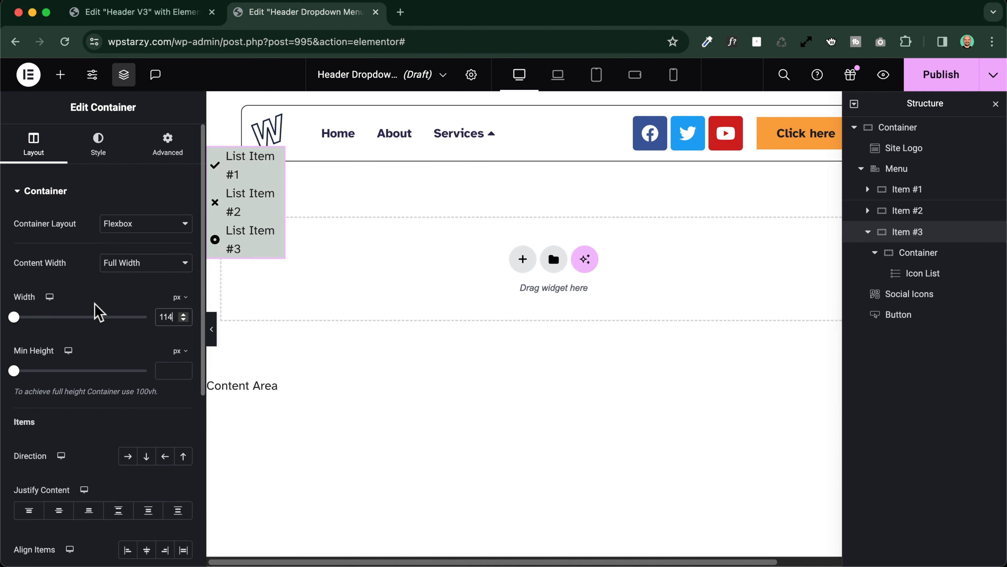
- Set the Item #3 container's laptop width to 90% and return to the desktop view
{"action": "left_click", "coordinate": [181, 298]}
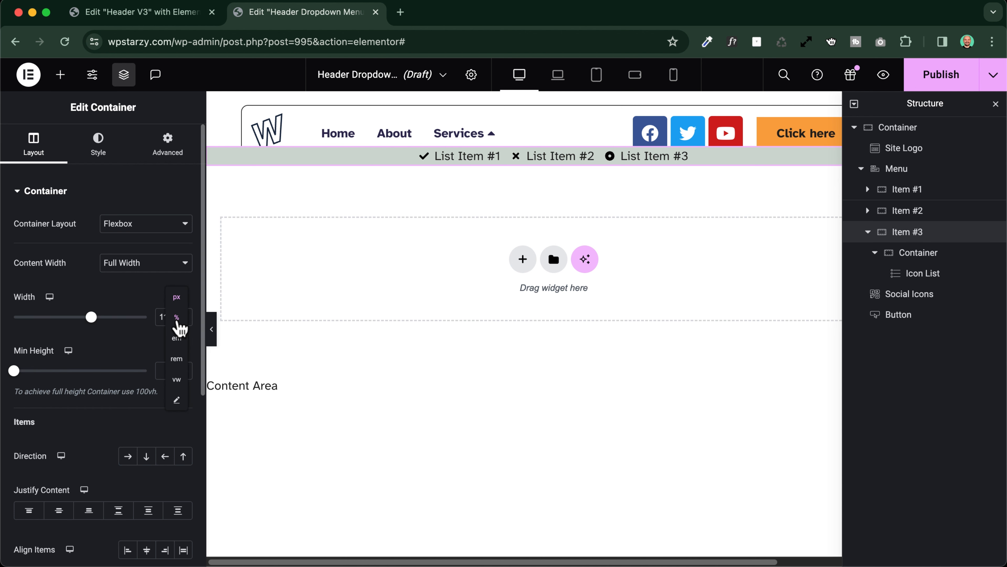
{"action": "left_click", "coordinate": [49, 297]}
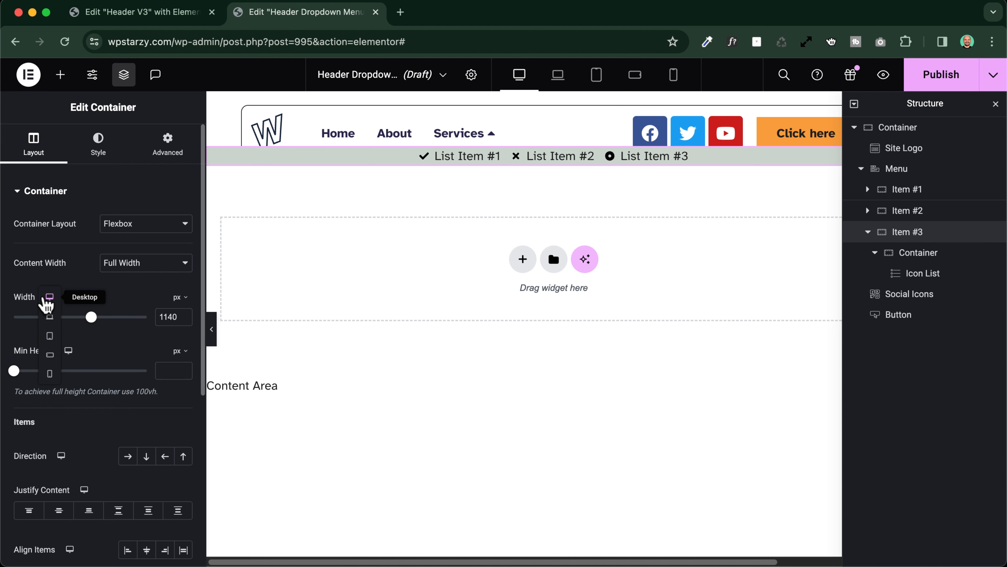
{"action": "left_click", "coordinate": [49, 318]}
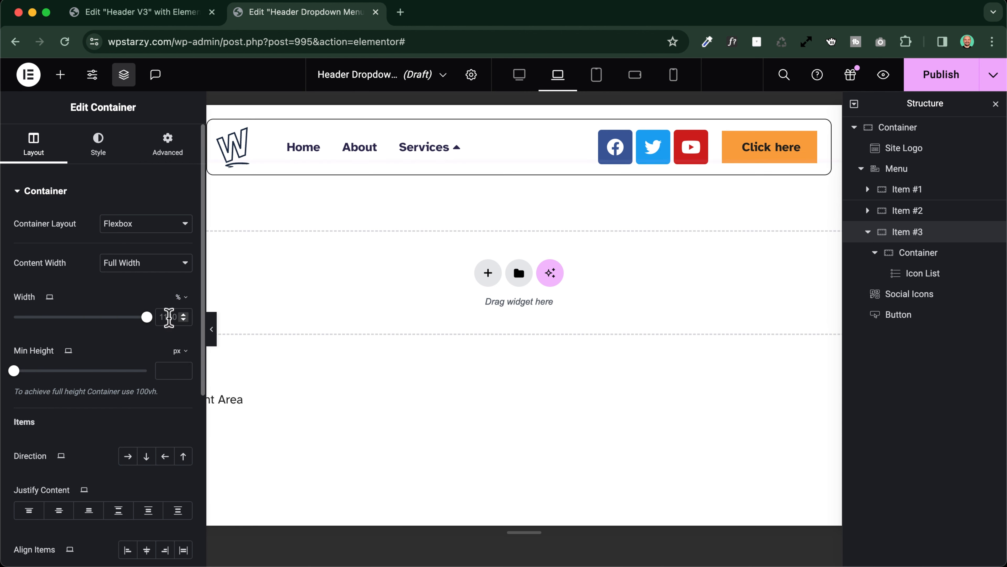
{"action": "left_click", "coordinate": [169, 318]}
{"action": "type", "text": "90"}
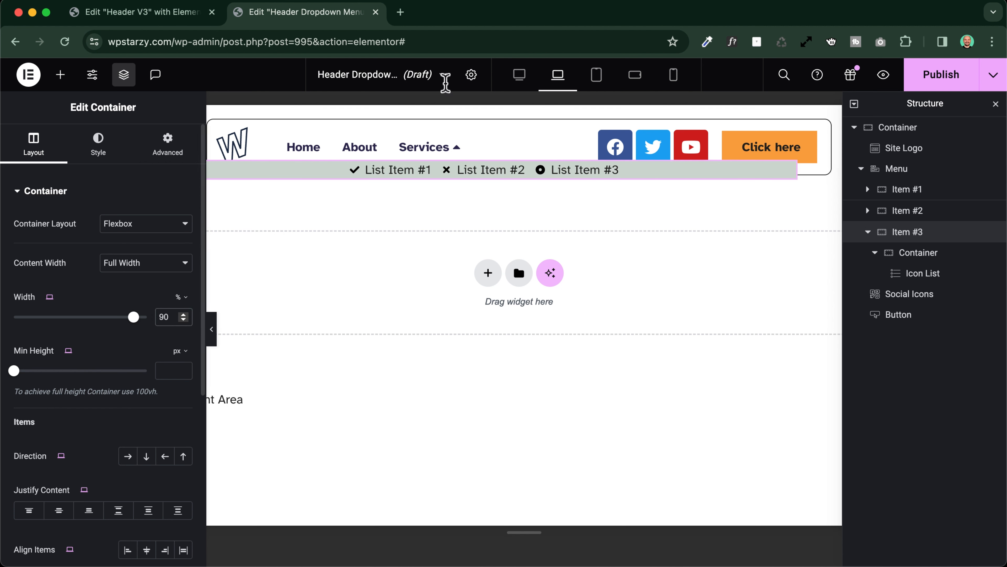
{"action": "left_click", "coordinate": [519, 81]}
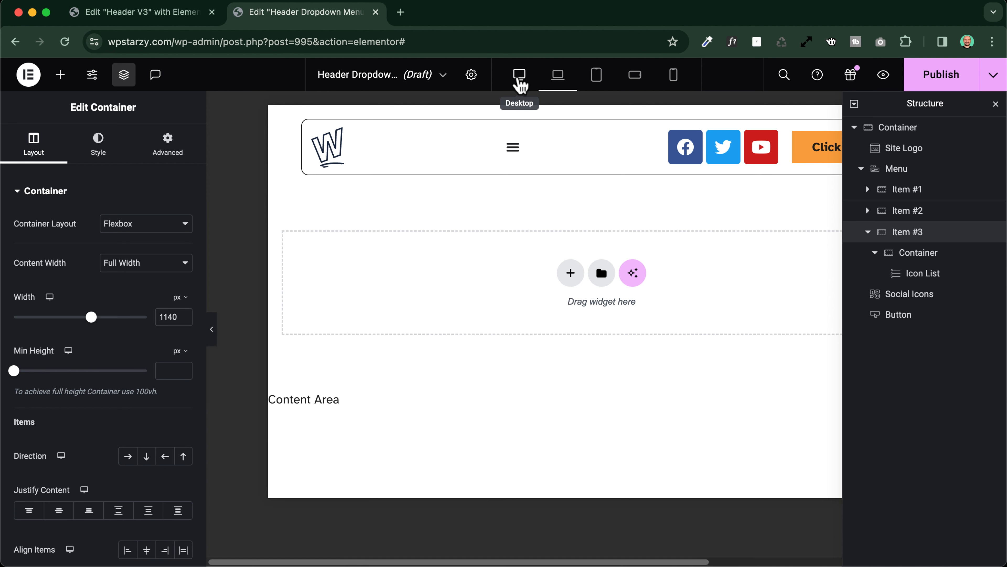
- Check the Services dropdown's position at full width and set the Item #3 container's Align Self to Center
{"action": "left_click", "coordinate": [211, 329]}
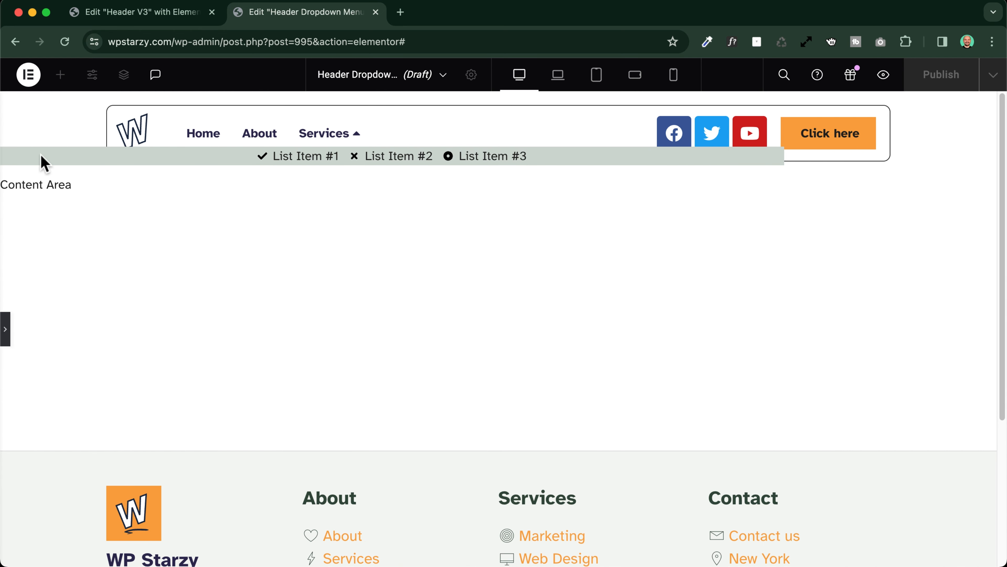
{"action": "left_click", "coordinate": [7, 335]}
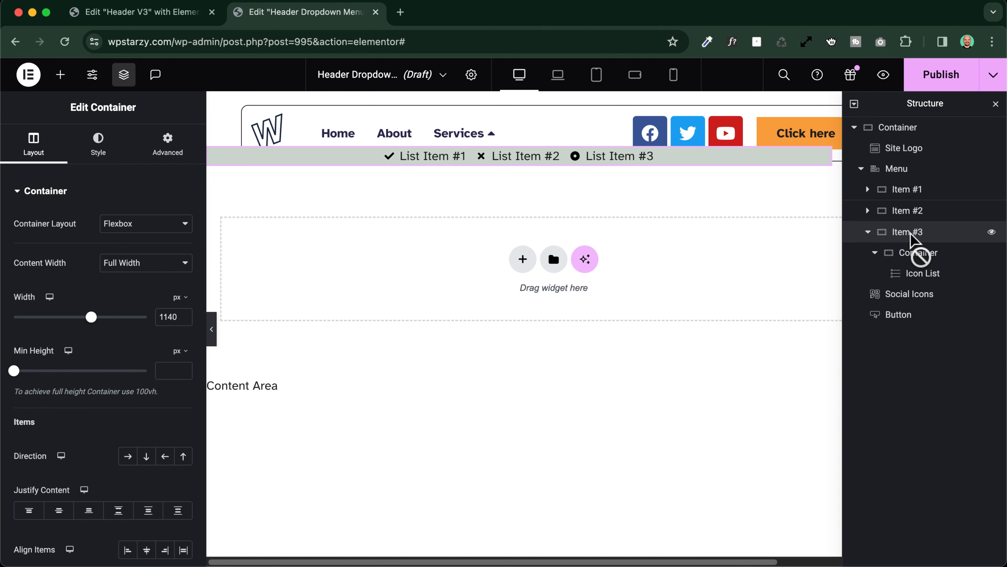
{"action": "left_click", "coordinate": [165, 146]}
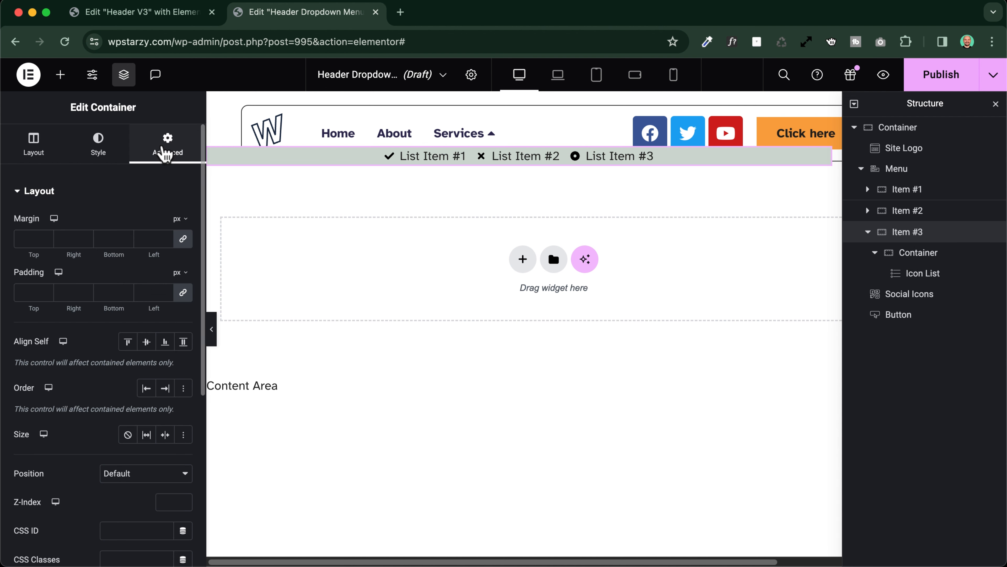
{"action": "left_click", "coordinate": [147, 342]}
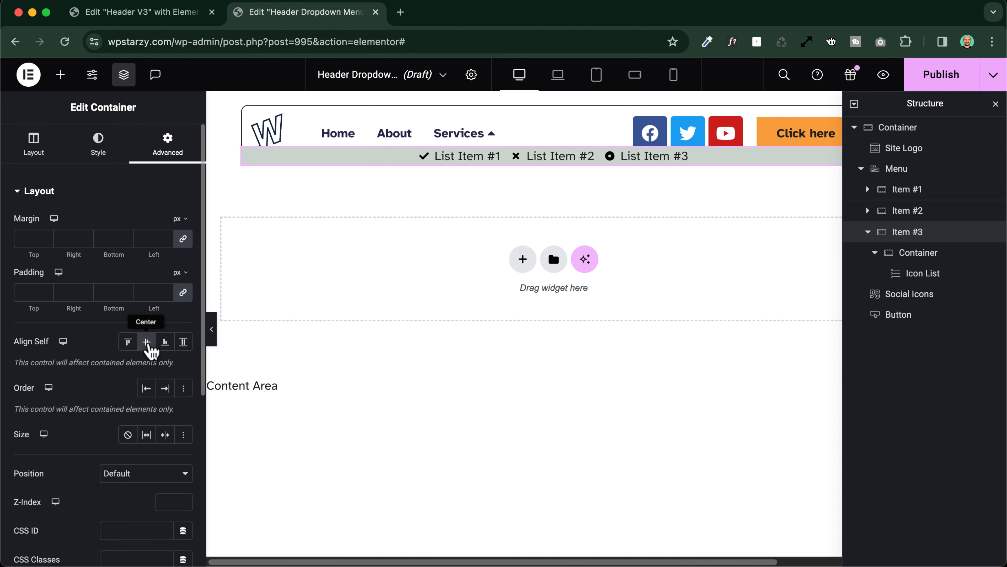
- Preview the header at full width and repeatedly open and close the Services dropdown to check its alignment
{"action": "left_click", "coordinate": [212, 328]}
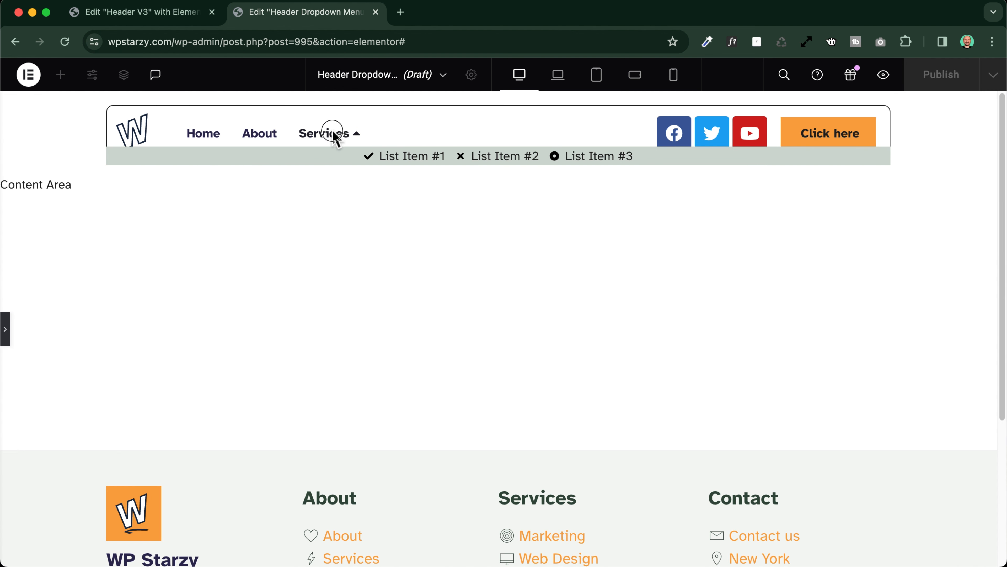
{"action": "left_click", "coordinate": [333, 133]}
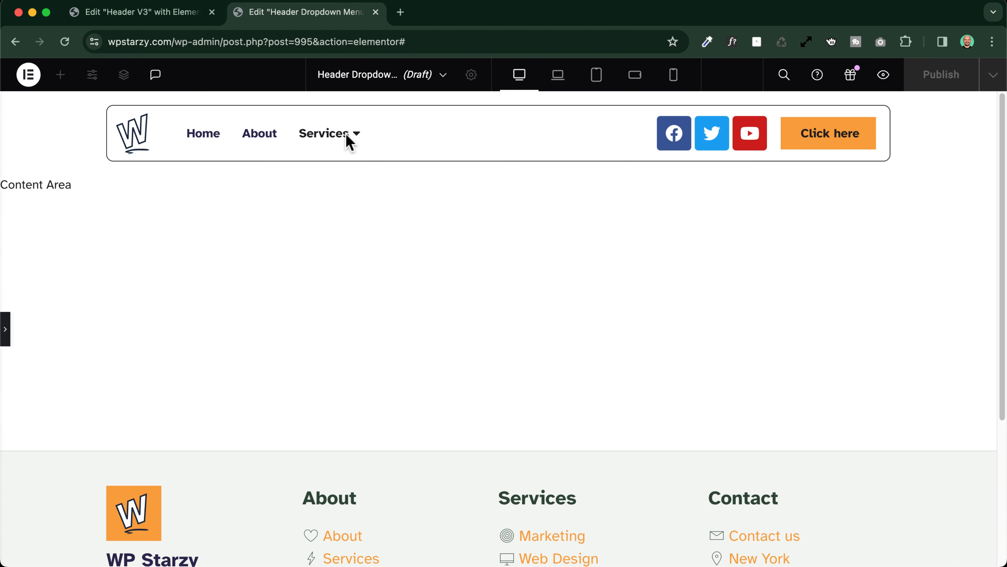
{"action": "left_click", "coordinate": [342, 138]}
{"action": "left_click", "coordinate": [342, 138]}
{"action": "left_click", "coordinate": [342, 138]}
{"action": "left_click", "coordinate": [342, 138]}
{"action": "left_click", "coordinate": [342, 137]}
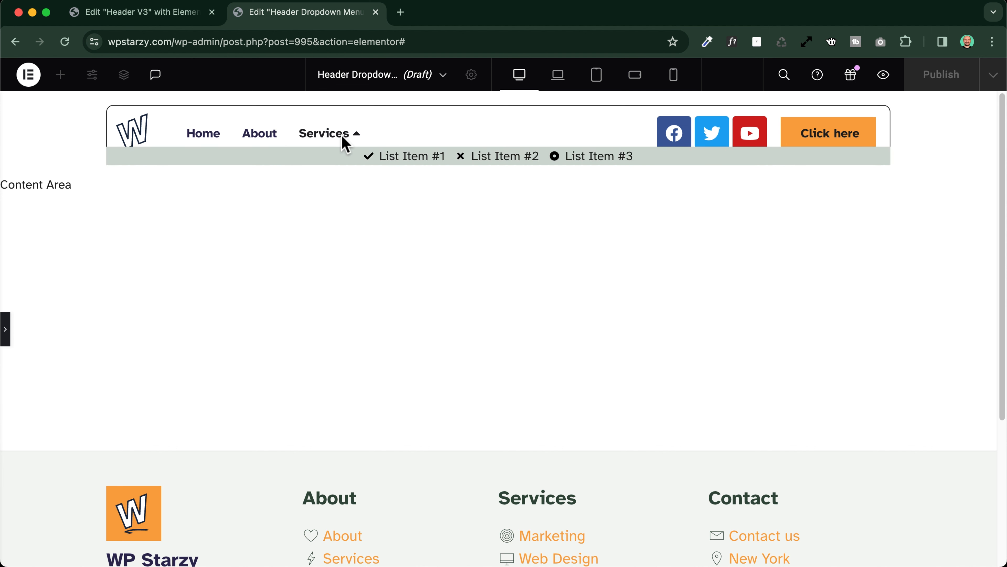
- Set the Menu widget's distance from content to 40 px
{"action": "left_click", "coordinate": [6, 329]}
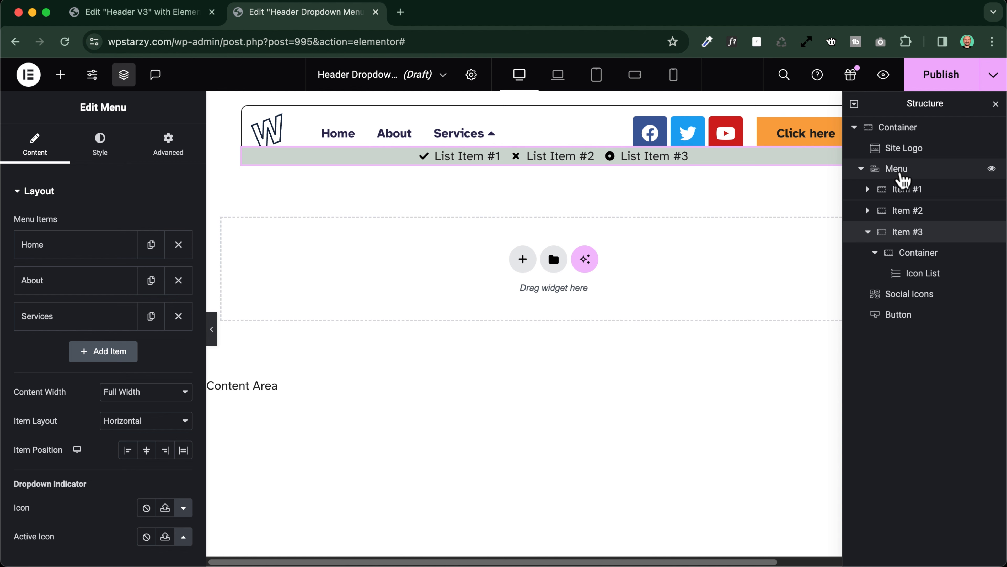
{"action": "scroll", "coordinate": [936, 169], "scroll_direction": "up", "scroll_amount": 5}
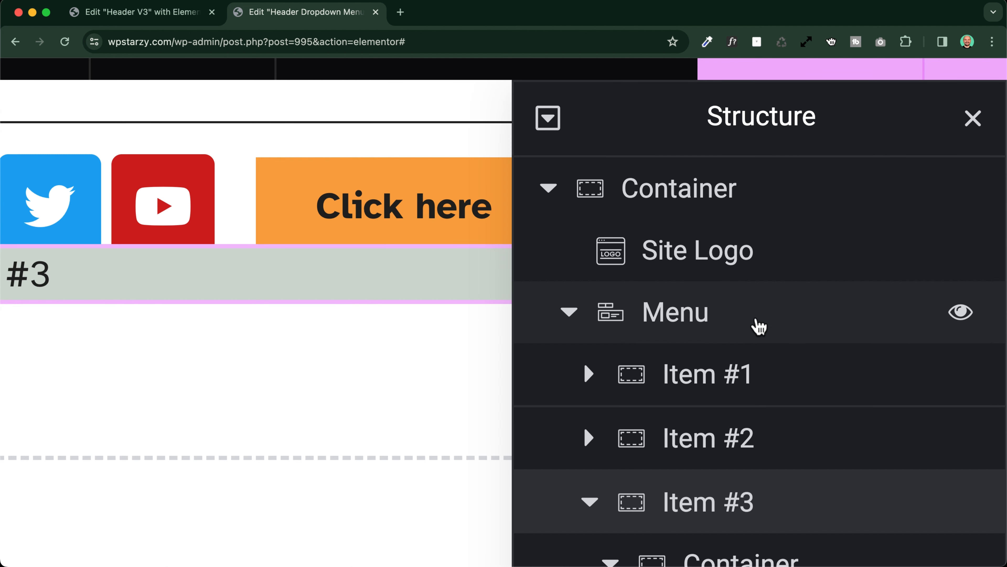
{"action": "scroll", "coordinate": [760, 326], "scroll_direction": "down", "scroll_amount": 5}
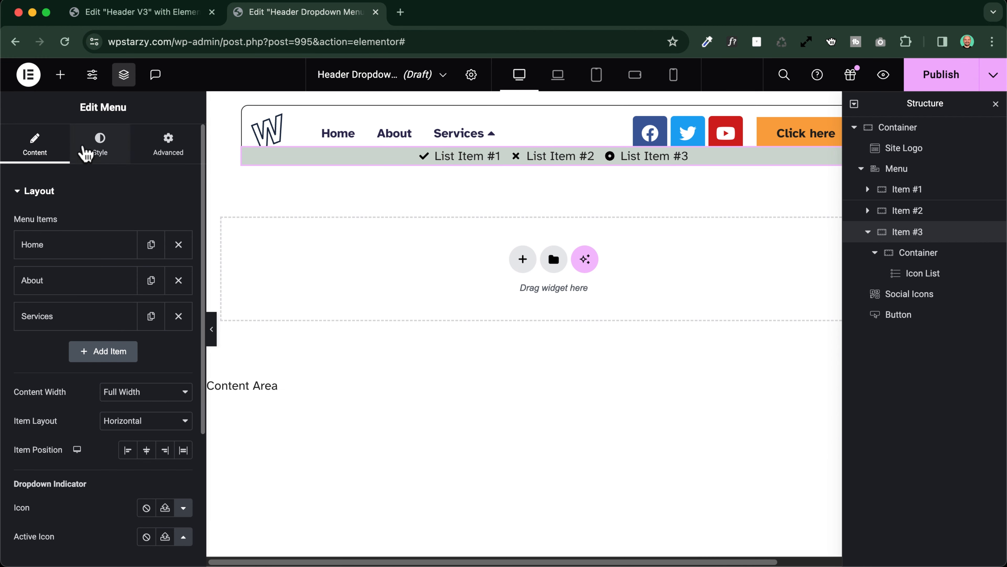
{"action": "left_click", "coordinate": [100, 148]}
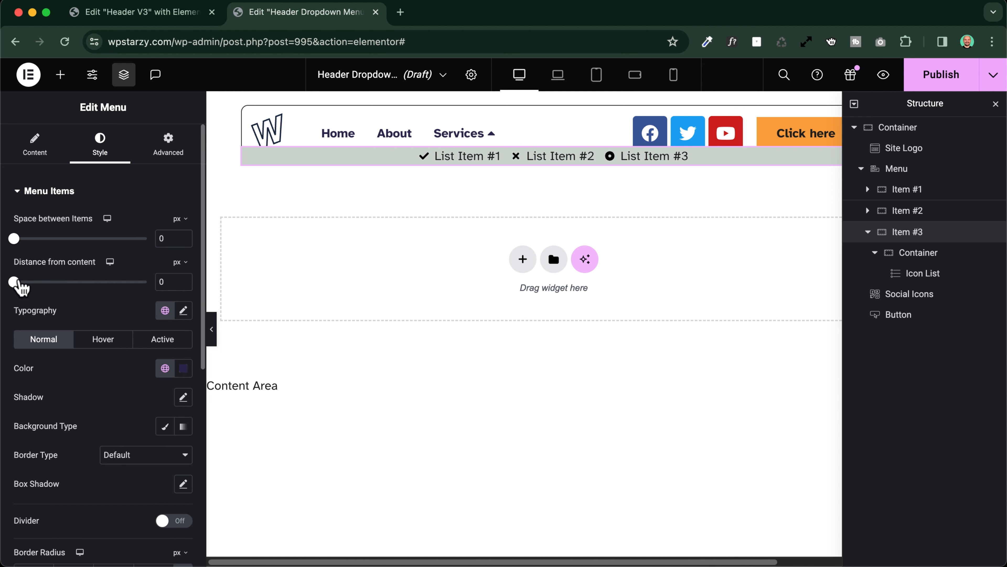
{"action": "left_click_drag", "start_coordinate": [14, 283], "coordinate": [38, 283]}
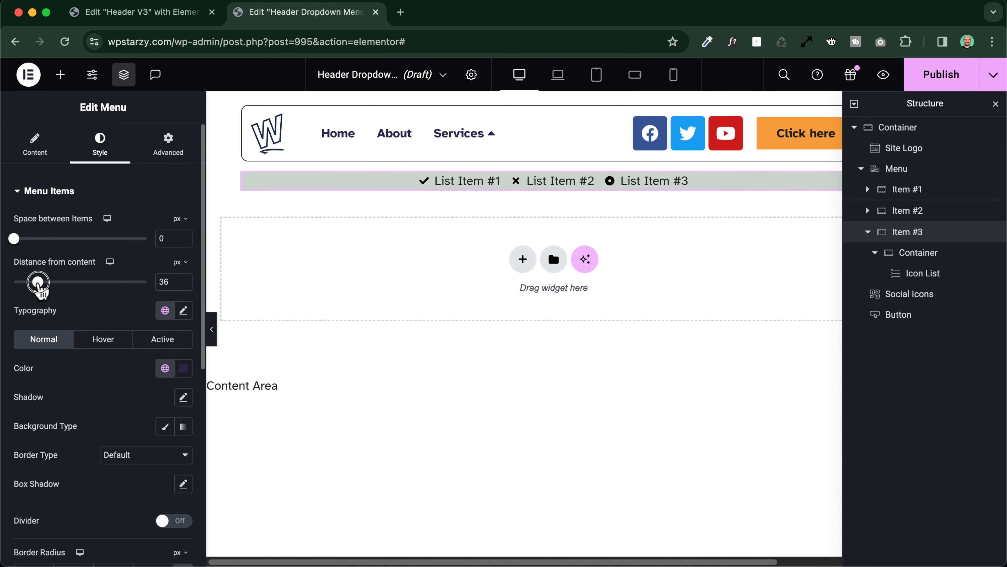
{"action": "left_click", "coordinate": [184, 279]}
{"action": "left_click", "coordinate": [183, 279]}
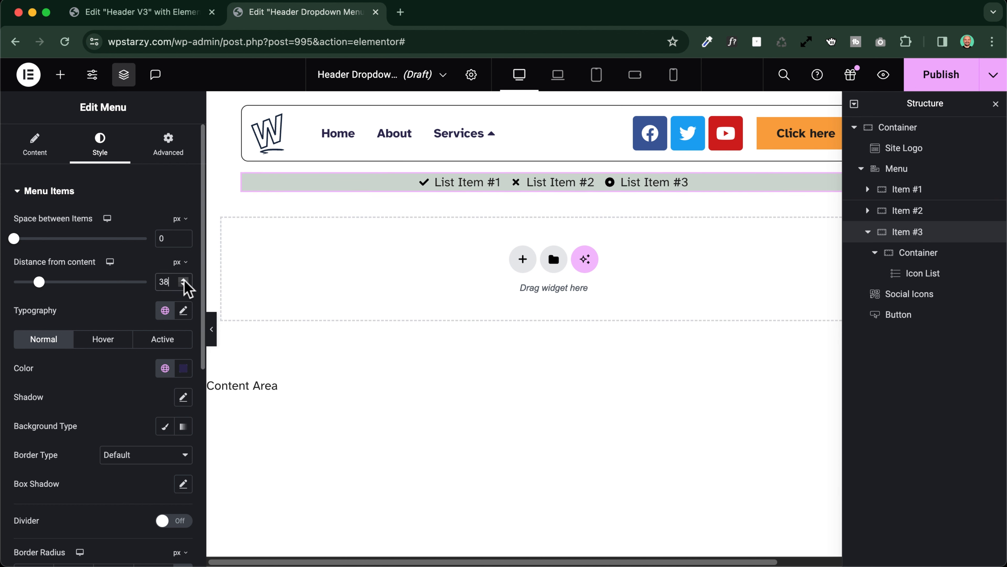
{"action": "left_click", "coordinate": [184, 279]}
{"action": "left_click", "coordinate": [184, 279]}
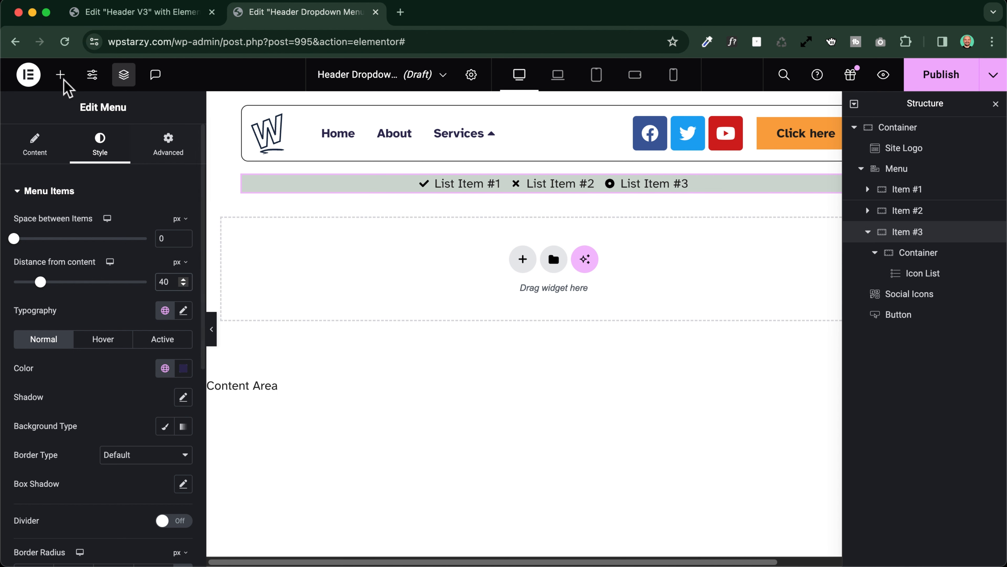
- Give the Item #3 container 20 px of padding on all sides
{"action": "left_click_drag", "start_coordinate": [951, 274], "coordinate": [903, 236]}
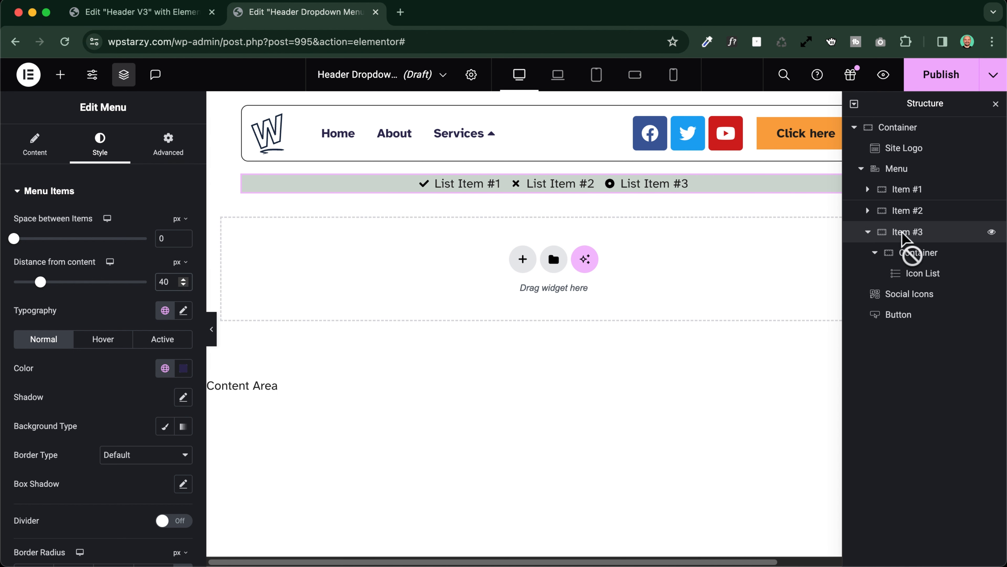
{"action": "left_click", "coordinate": [902, 234]}
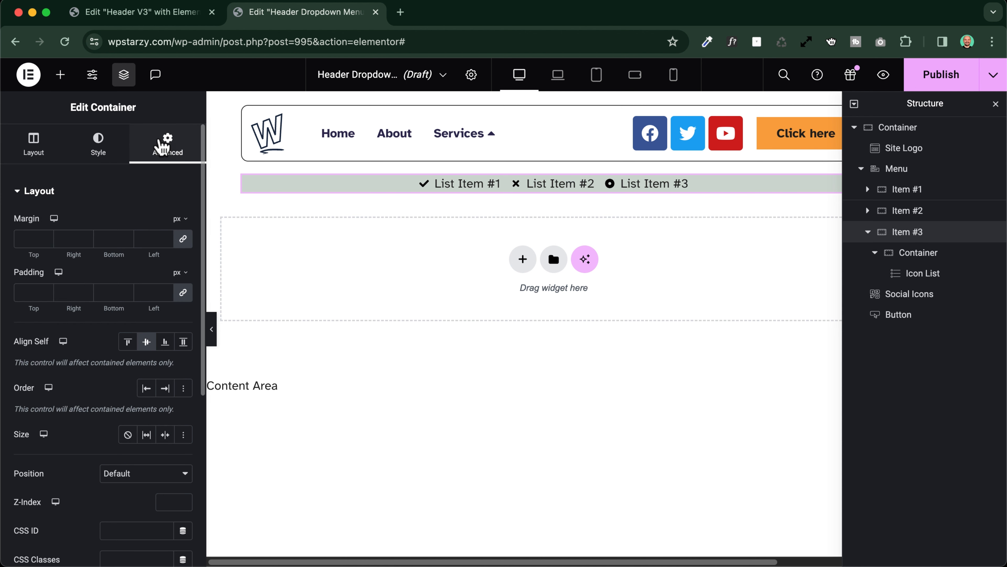
{"action": "left_click", "coordinate": [26, 292]}
{"action": "type", "text": "20"}
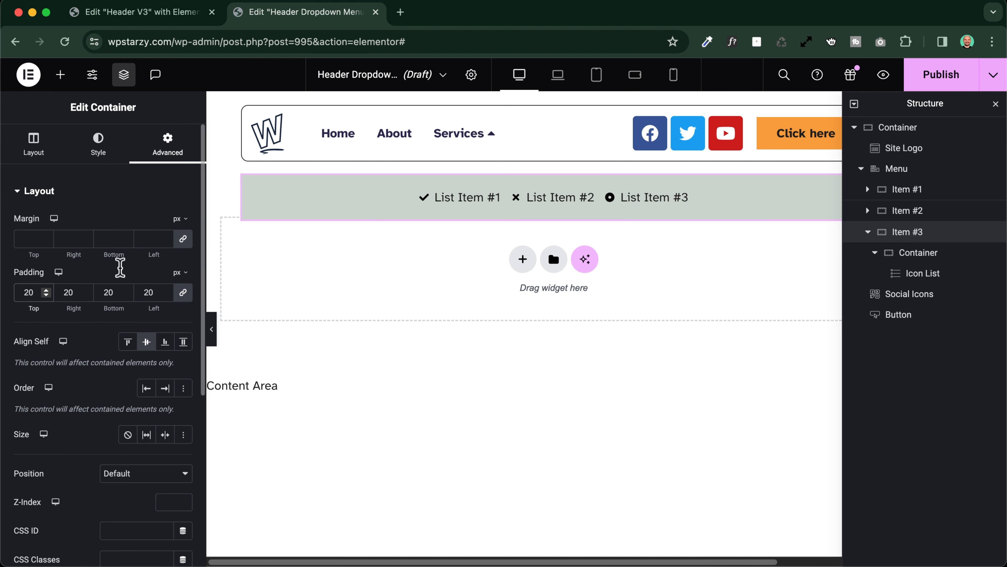
- Check the Header V3 dropdown as reference and add a Grid below the icon list in the Item #3 dropdown
{"action": "left_click", "coordinate": [915, 259]}
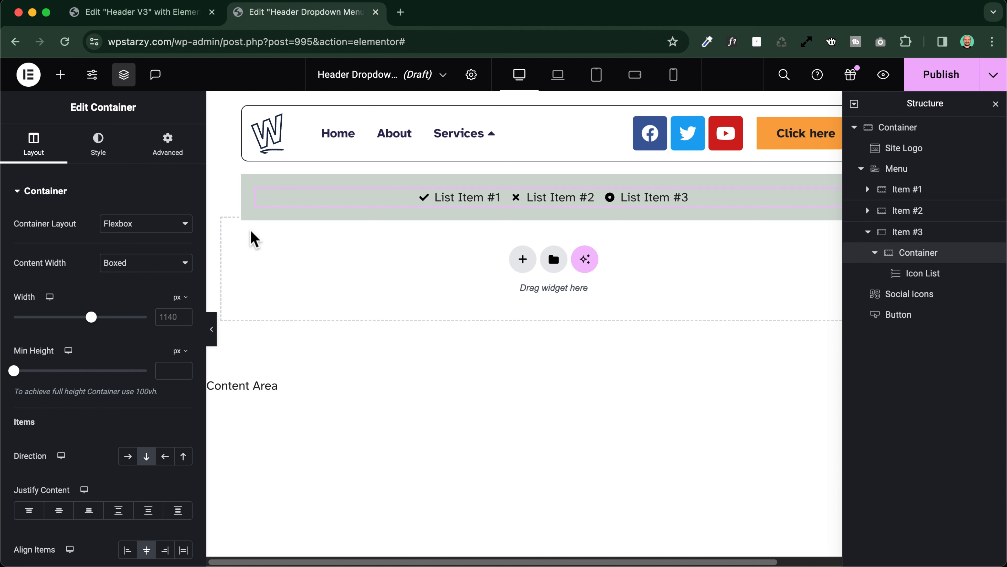
{"action": "left_click", "coordinate": [140, 12]}
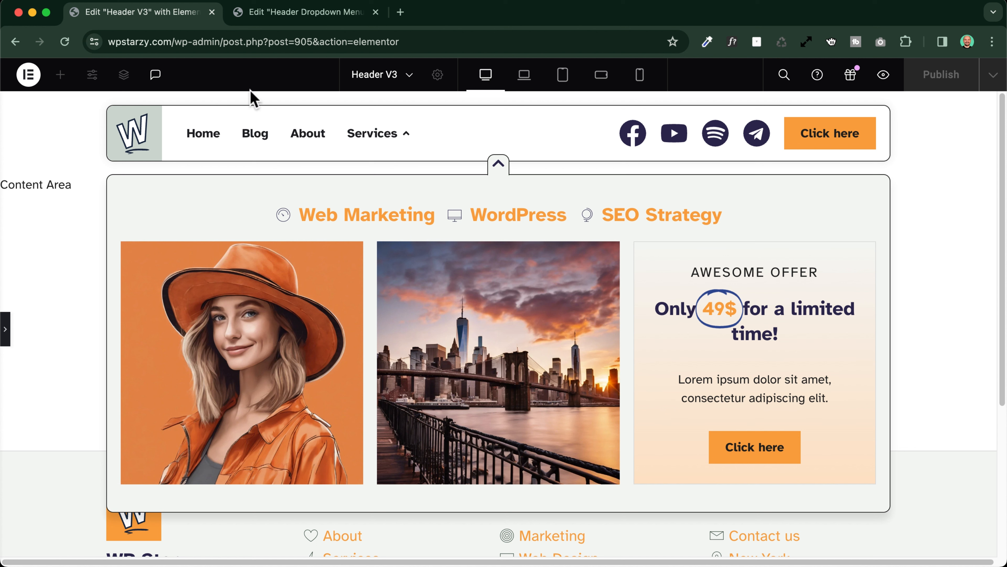
{"action": "left_click", "coordinate": [283, 13]}
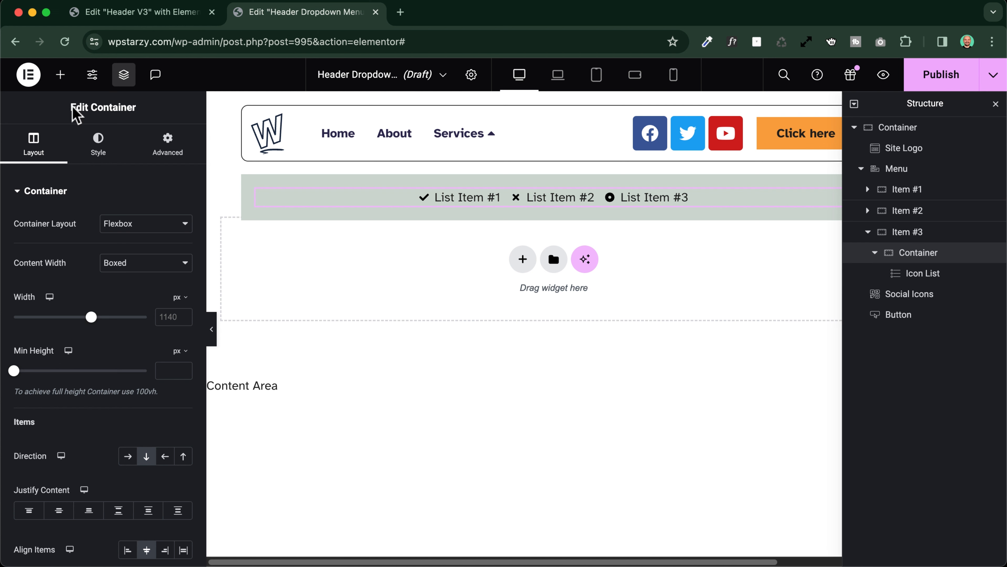
{"action": "left_click", "coordinate": [63, 79]}
{"action": "scroll", "coordinate": [120, 350], "scroll_direction": "down", "scroll_amount": 8}
{"action": "left_click_drag", "start_coordinate": [151, 340], "coordinate": [464, 198]}
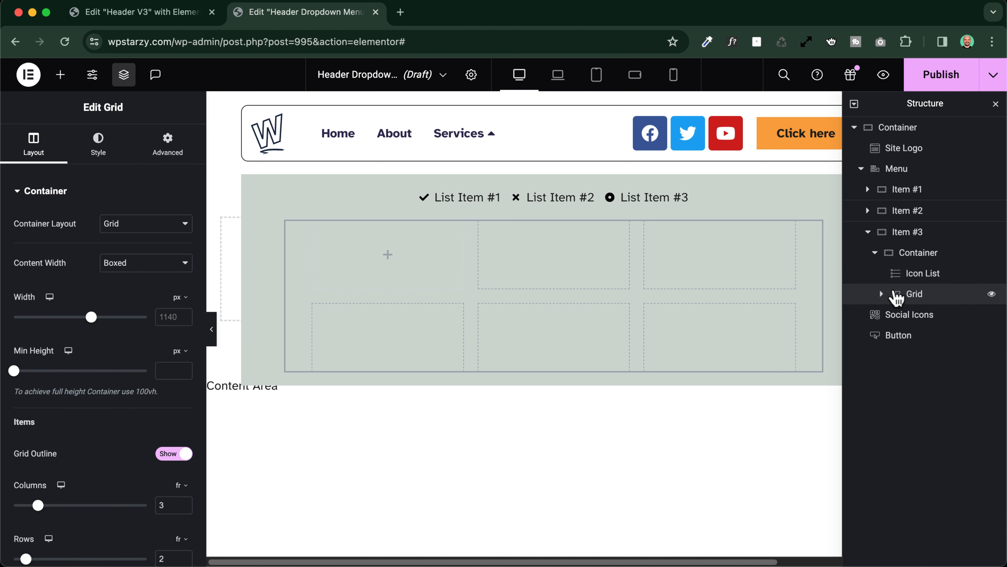
- Set the Grid's content width to Full Width and move it out of the nested container directly into Item #3
{"action": "left_click", "coordinate": [908, 253]}
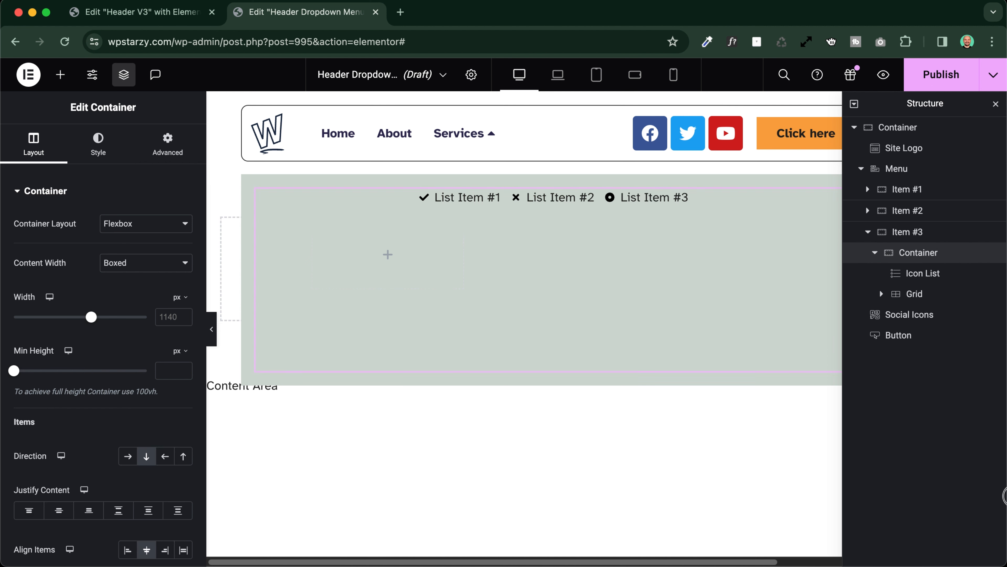
{"action": "left_click", "coordinate": [1006, 496]}
{"action": "left_click", "coordinate": [627, 504]}
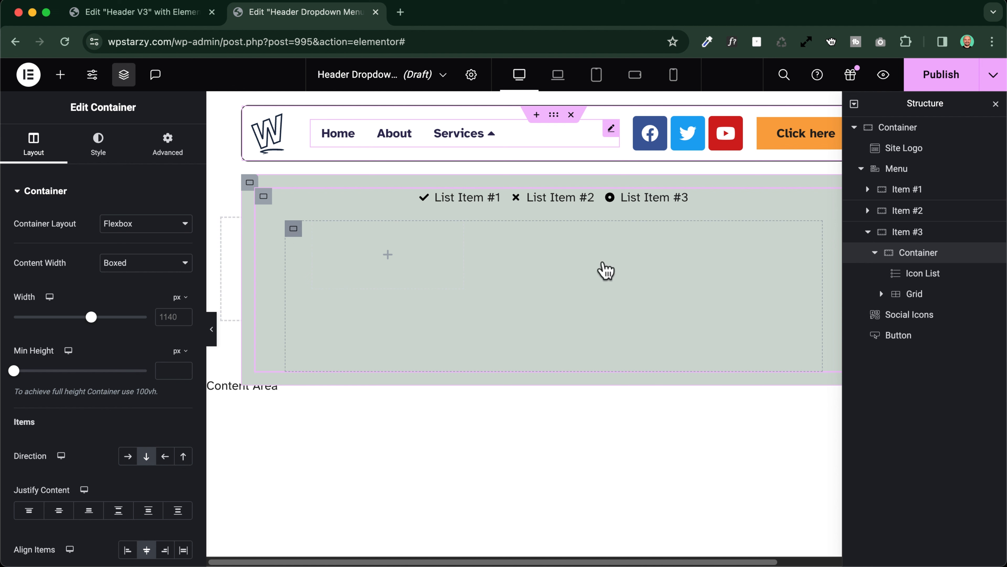
{"action": "left_click", "coordinate": [863, 294]}
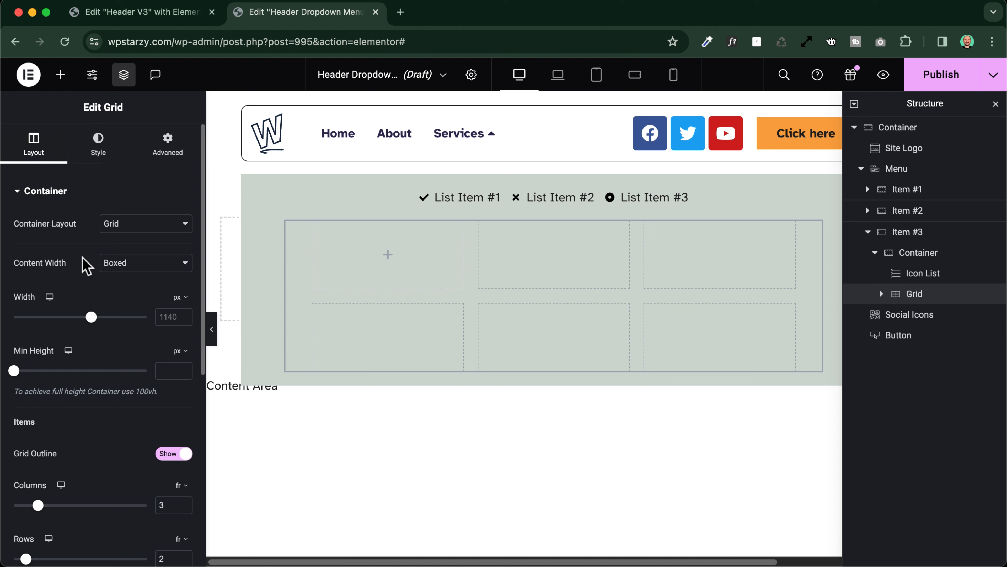
{"action": "left_click", "coordinate": [128, 263]}
{"action": "left_click", "coordinate": [129, 277]}
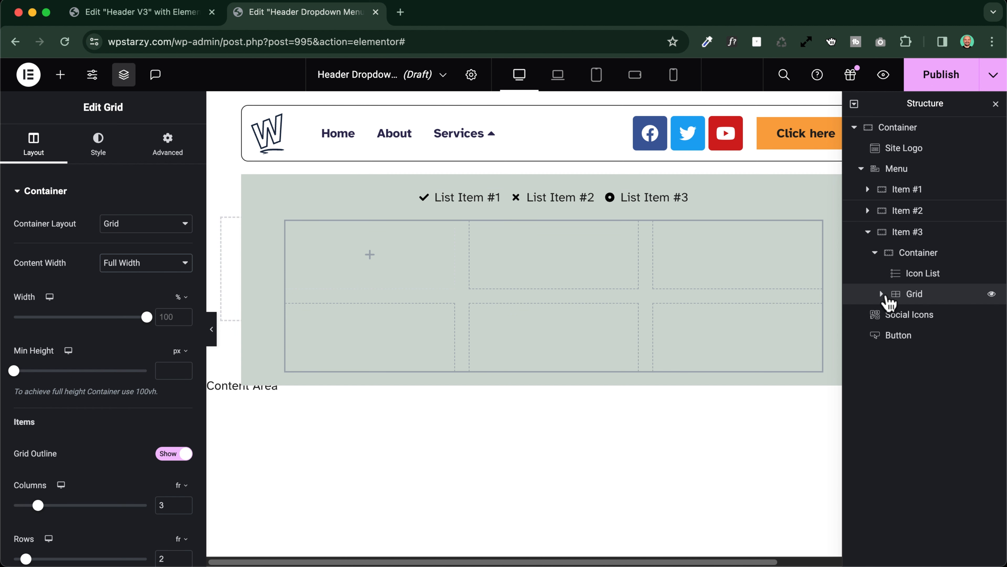
{"action": "left_click_drag", "start_coordinate": [904, 301], "coordinate": [891, 257]}
{"action": "left_click", "coordinate": [125, 78]}
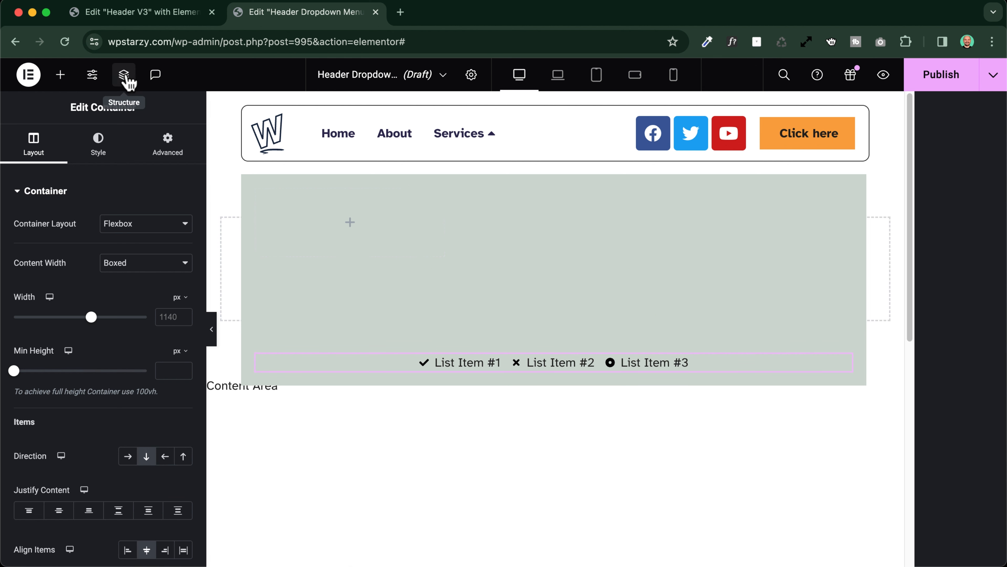
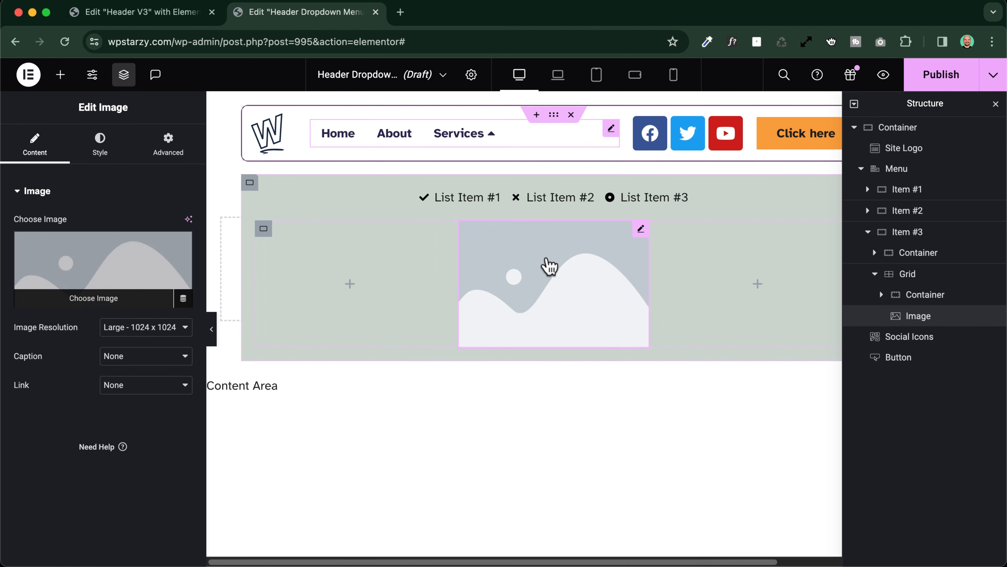
- Add an Image widget to the third column of the Services dropdown's grid
{"action": "left_click", "coordinate": [264, 229]}
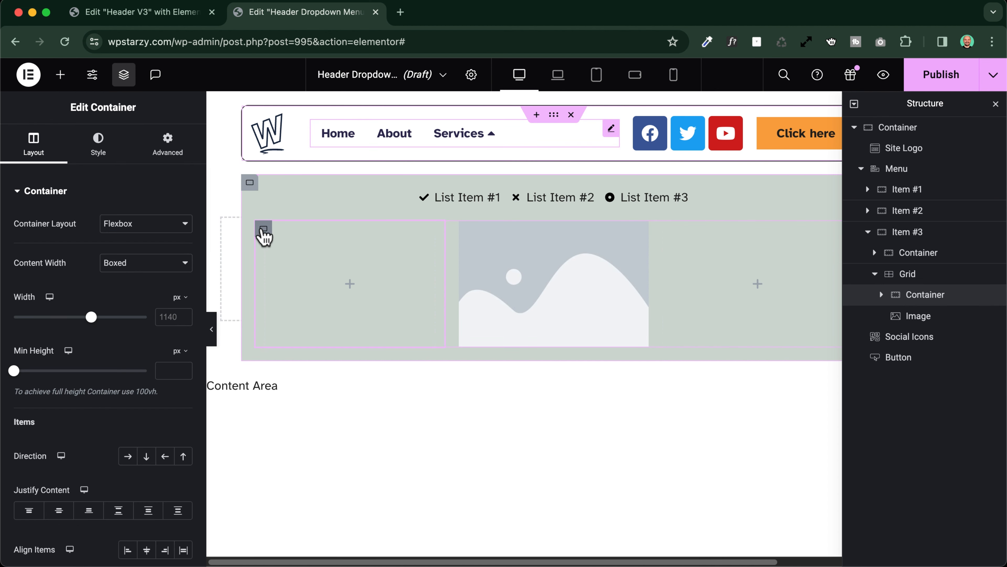
{"action": "left_click", "coordinate": [536, 262]}
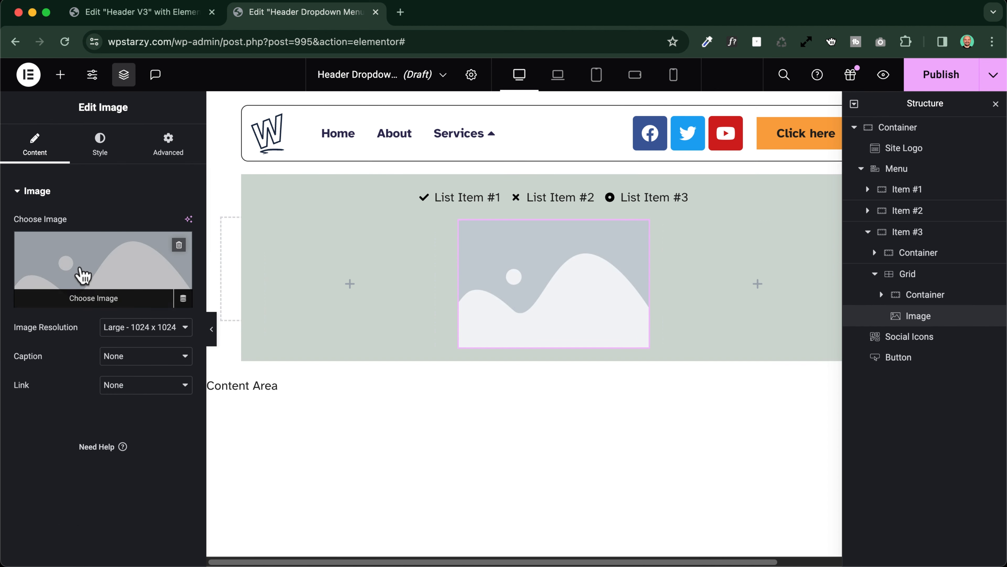
{"action": "left_click", "coordinate": [263, 228]}
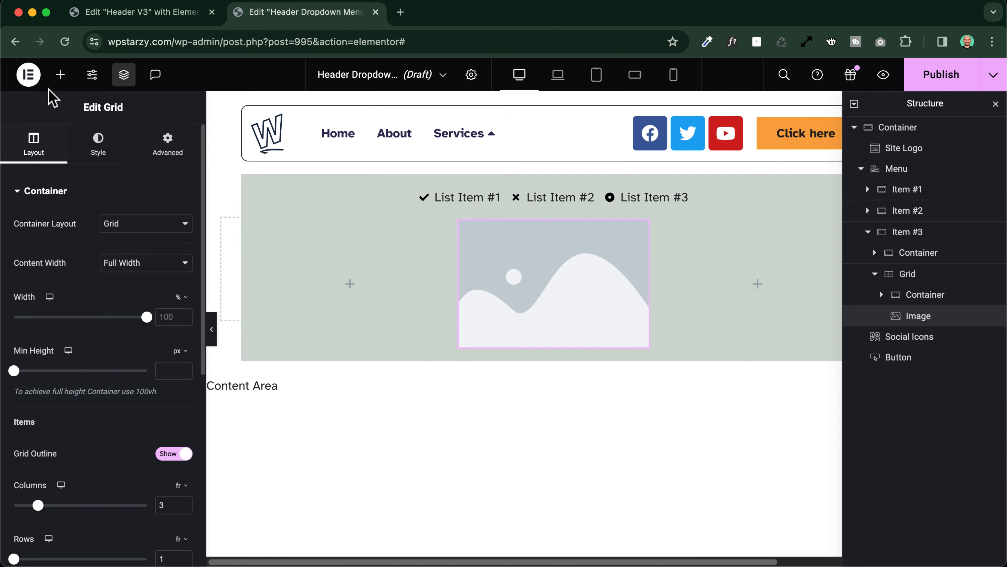
{"action": "left_click", "coordinate": [60, 74]}
{"action": "scroll", "coordinate": [74, 385], "scroll_direction": "down", "scroll_amount": 5}
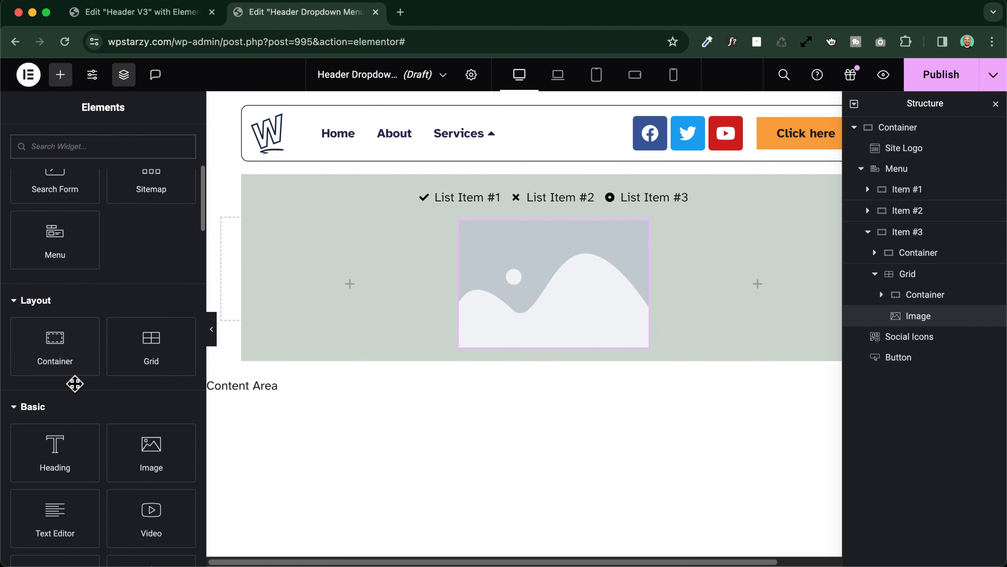
{"action": "left_click_drag", "start_coordinate": [123, 450], "coordinate": [753, 315]}
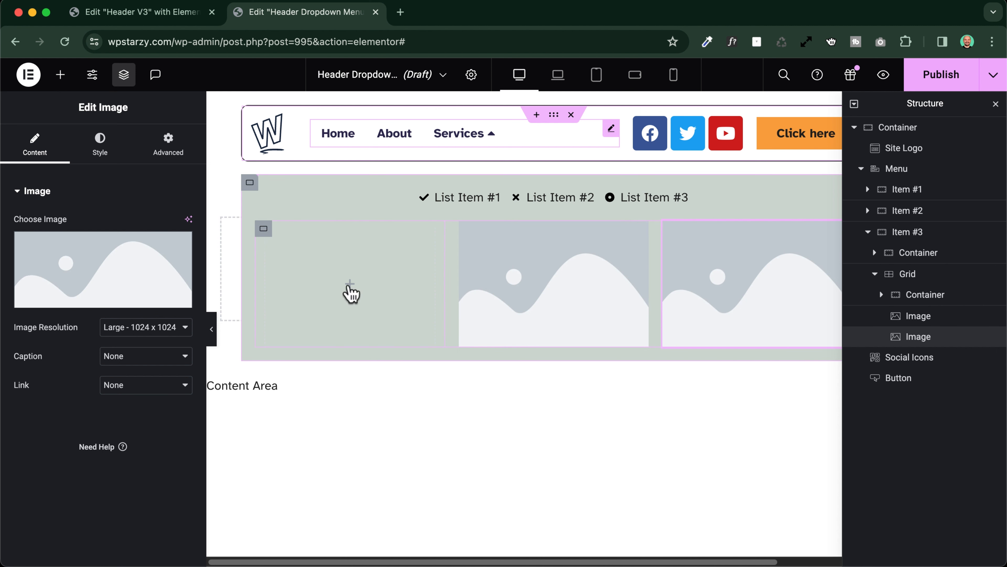
- Set the image in the grid's second column to 9.png, the woman in the orange hat
{"action": "left_click", "coordinate": [562, 282]}
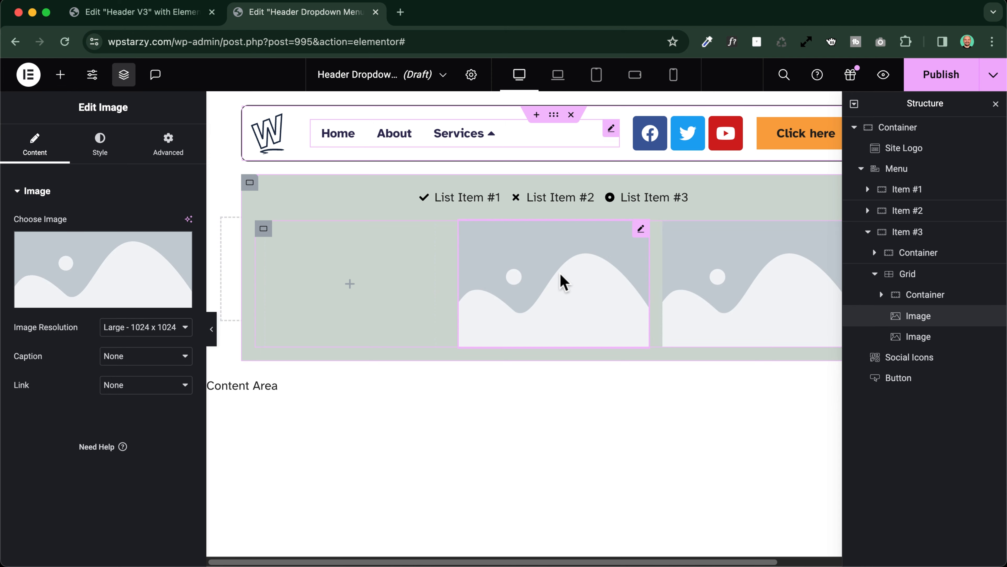
{"action": "left_click", "coordinate": [103, 275]}
{"action": "left_click", "coordinate": [536, 357]}
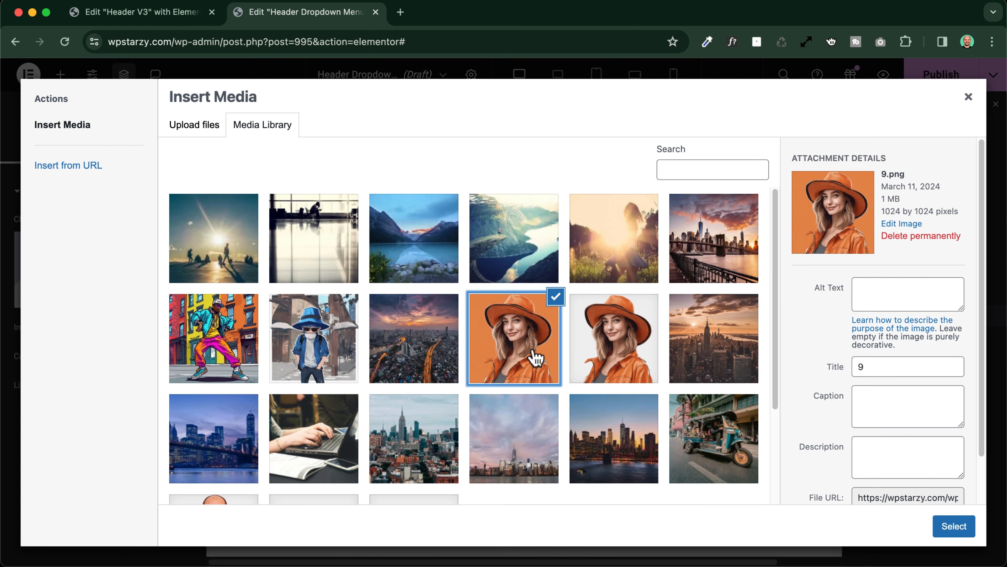
{"action": "scroll", "coordinate": [853, 488], "scroll_direction": "down", "scroll_amount": 3}
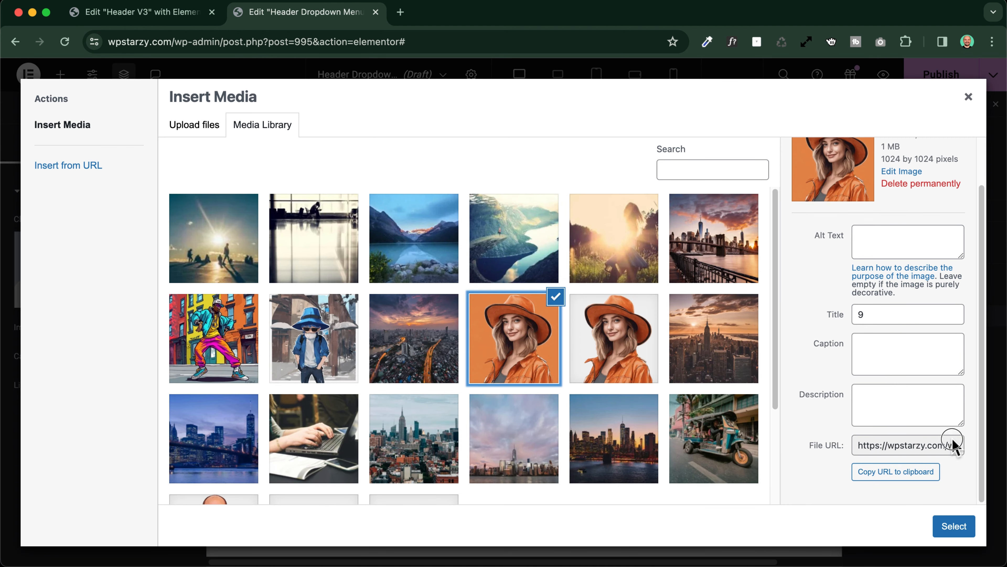
{"action": "left_click", "coordinate": [954, 526]}
- Set the image in the grid's third column to the Brooklyn Bridge sunset skyline photo from the media library
{"action": "left_click", "coordinate": [674, 314]}
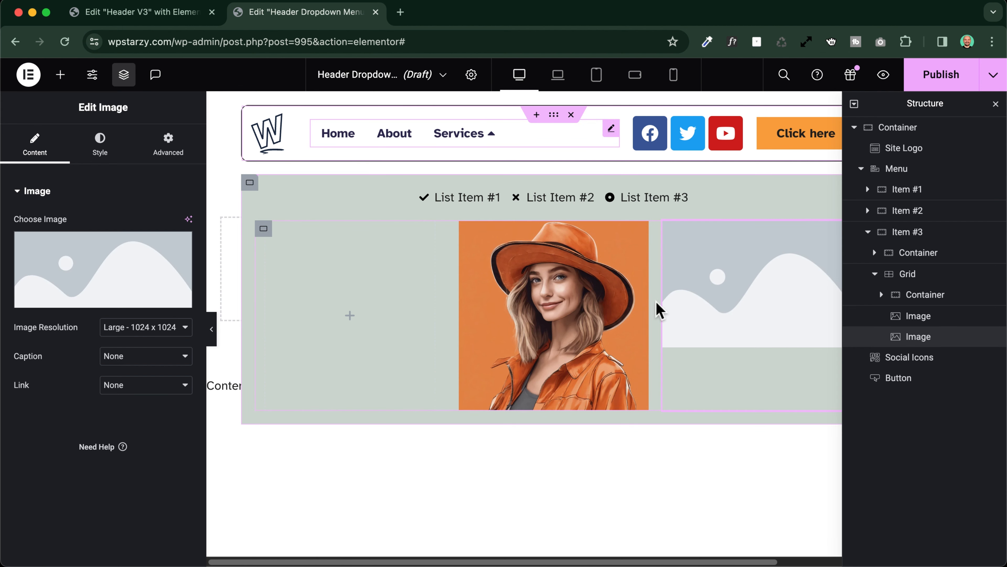
{"action": "left_click", "coordinate": [144, 278]}
{"action": "left_click", "coordinate": [714, 341]}
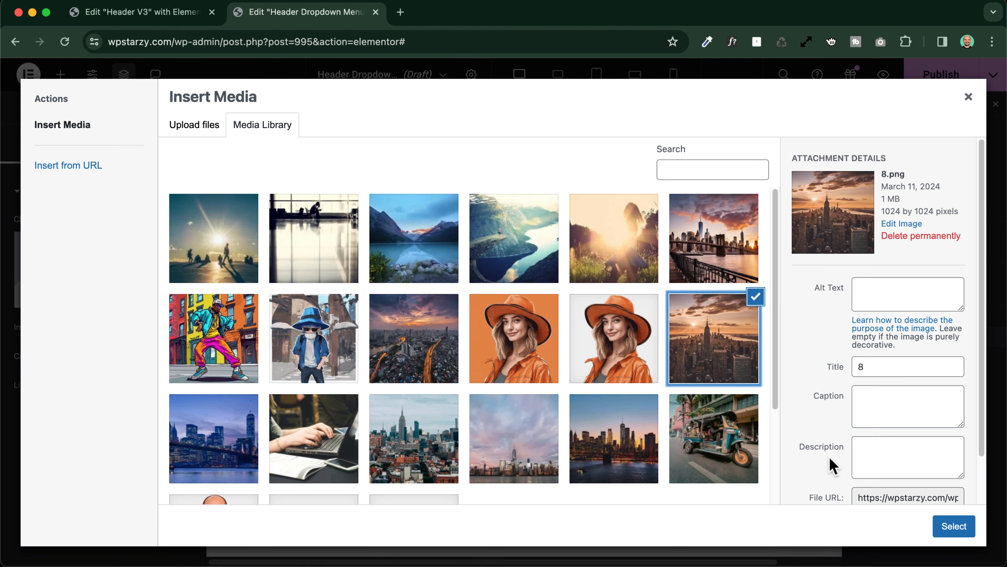
{"action": "left_click", "coordinate": [719, 260]}
{"action": "left_click", "coordinate": [940, 525]}
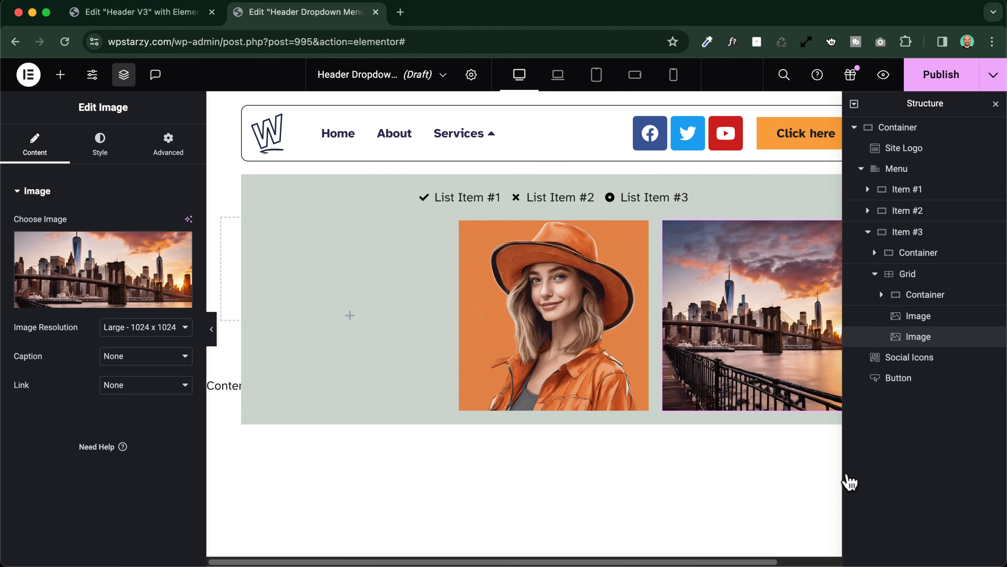
- Select the container in the grid's first column and check the offer column in the Header V3 dropdown as reference
{"action": "left_click", "coordinate": [349, 314]}
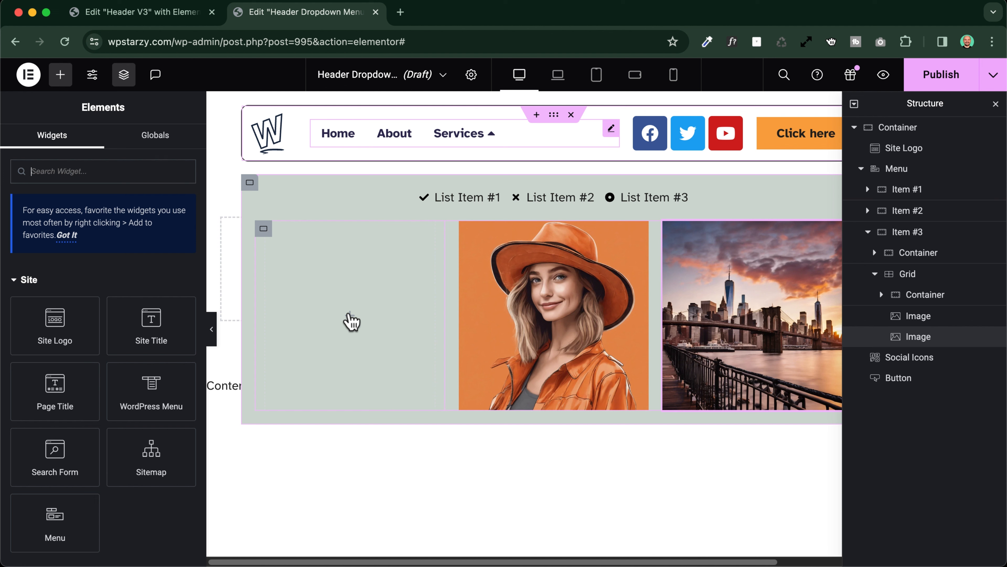
{"action": "left_click", "coordinate": [919, 301]}
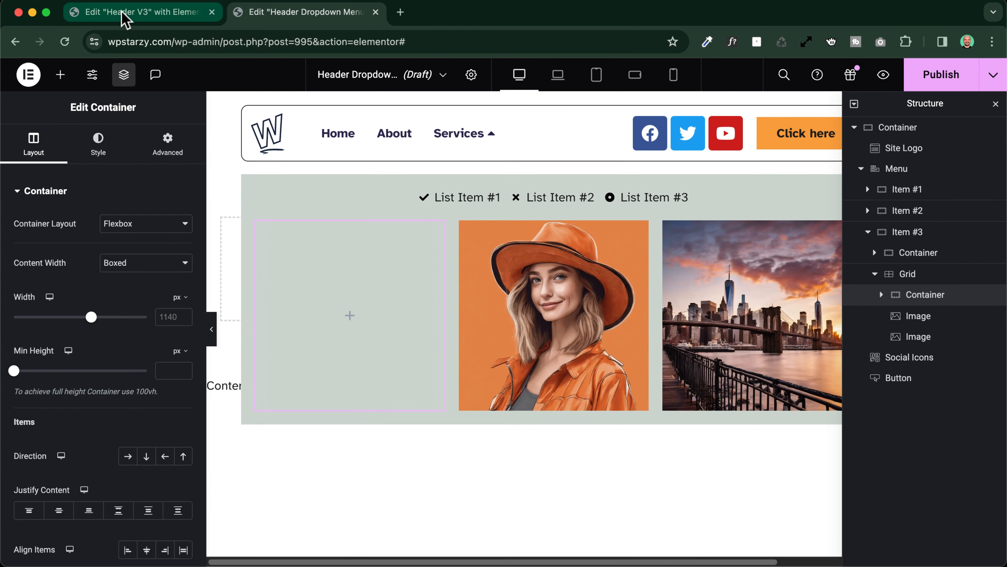
{"action": "left_click", "coordinate": [124, 16]}
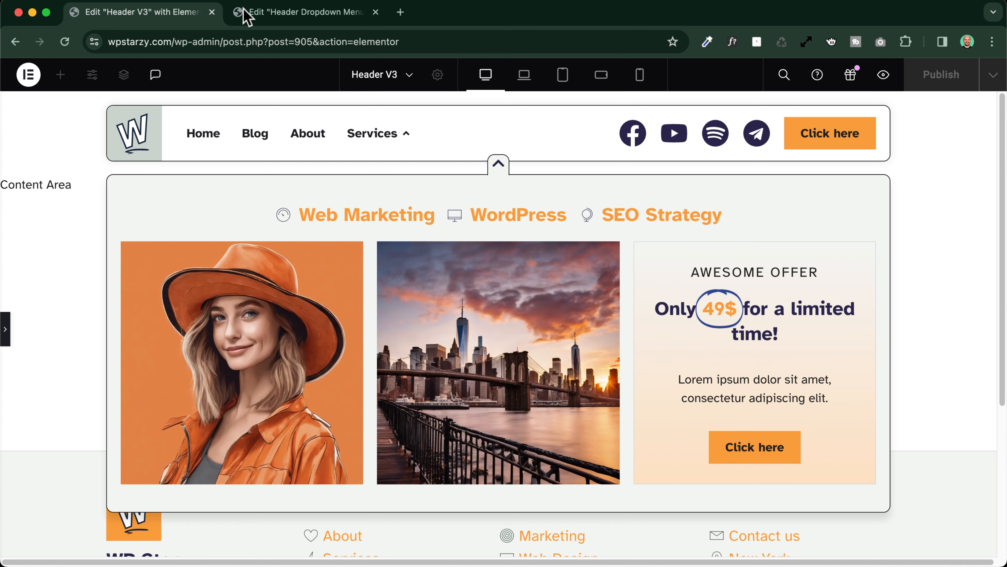
{"action": "left_click", "coordinate": [248, 16]}
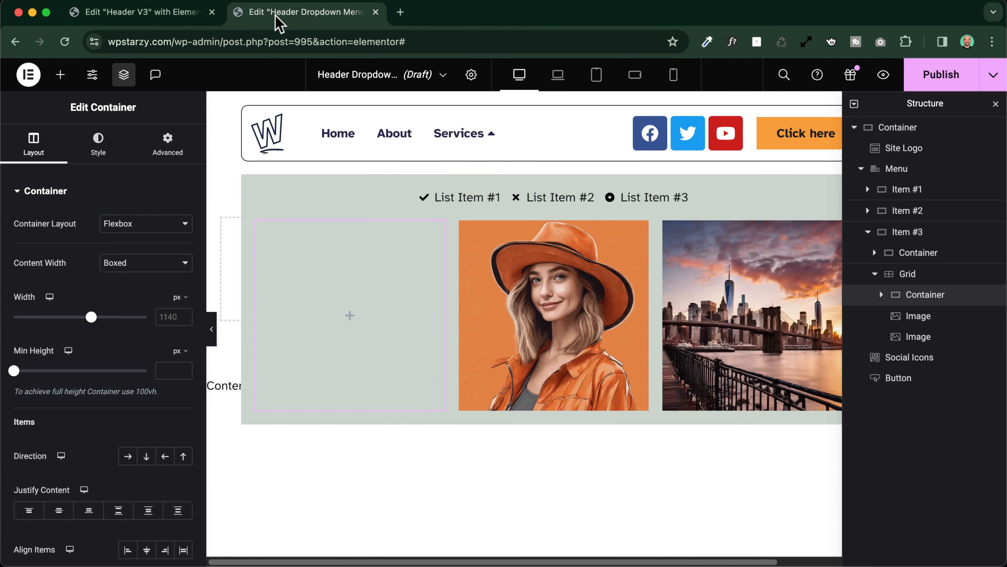
- Add an Animated Headline to the first grid column with before text "Limited time offer", highlighted text "59 $" and after text "for a few days"
{"action": "left_click", "coordinate": [351, 316]}
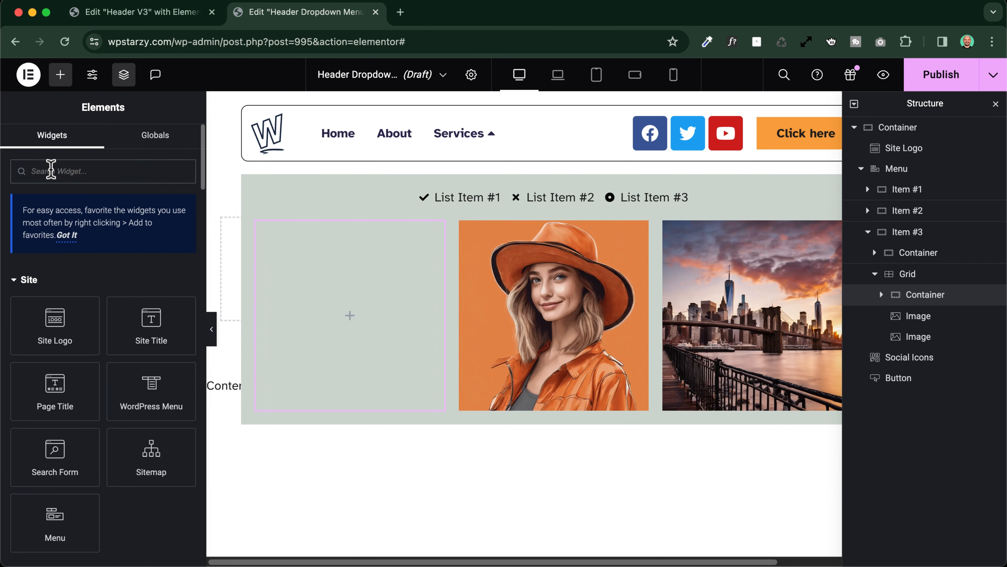
{"action": "left_click", "coordinate": [51, 170]}
{"action": "type", "text": "animat"}
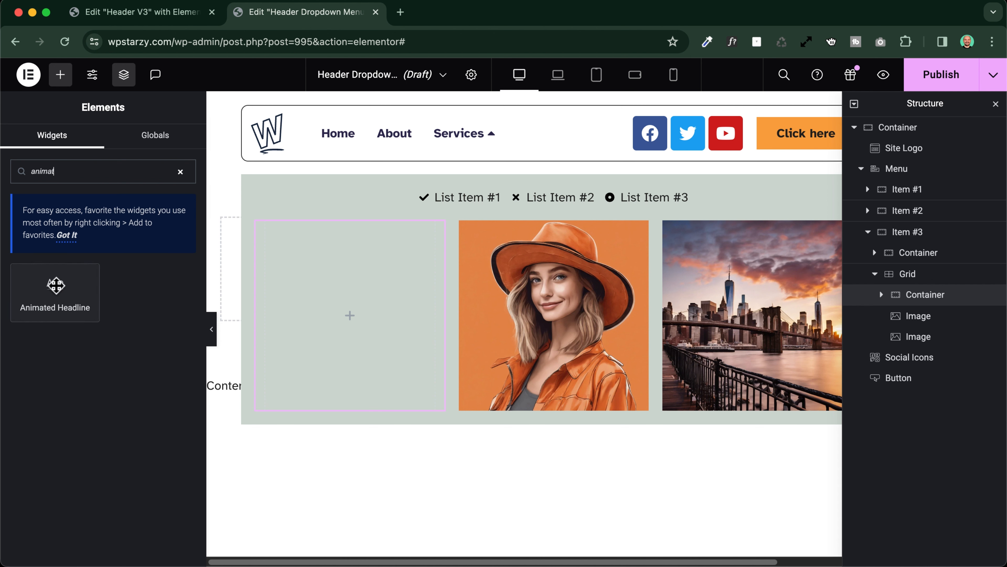
{"action": "left_click_drag", "start_coordinate": [56, 285], "coordinate": [337, 335]}
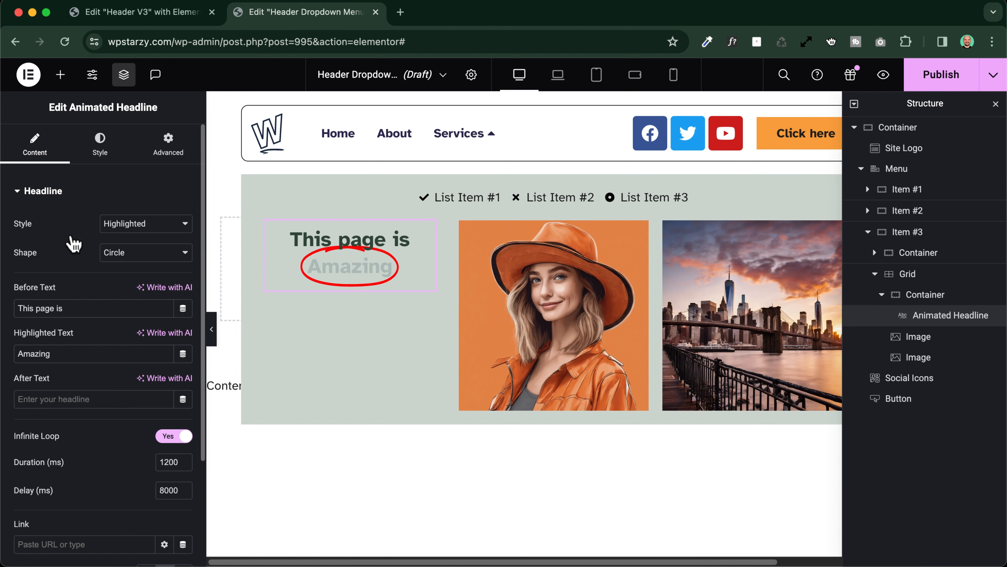
{"action": "key", "text": "super+a"}
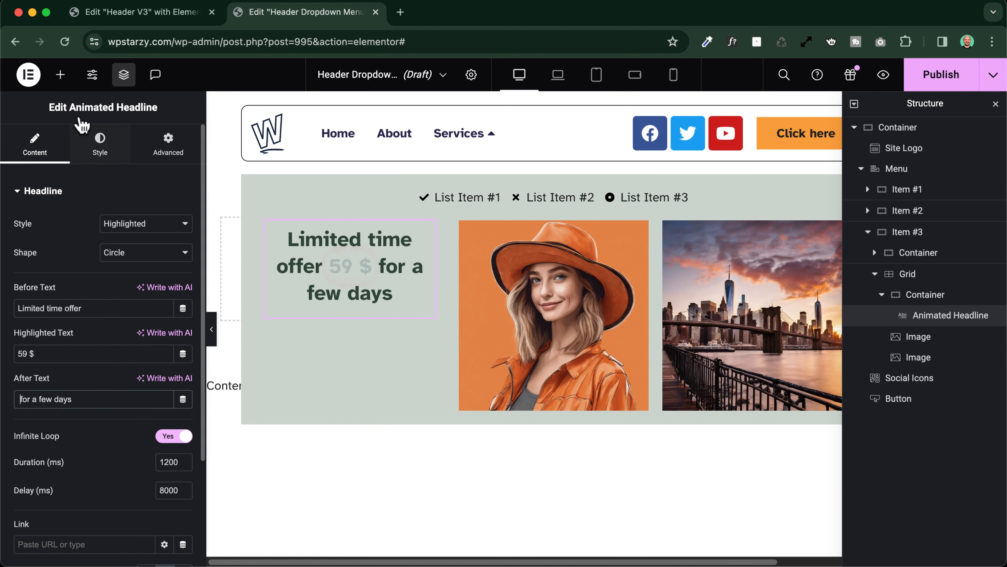
- Add a Text Editor widget below the Animated Headline in the first grid column
{"action": "left_click", "coordinate": [60, 74]}
{"action": "scroll", "coordinate": [38, 353], "scroll_direction": "down", "scroll_amount": 10}
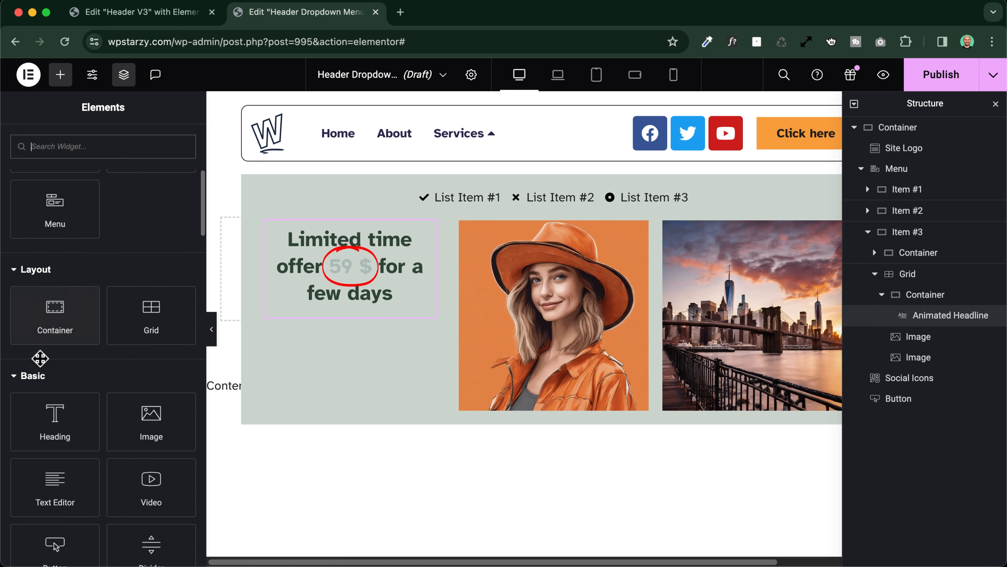
{"action": "left_click_drag", "start_coordinate": [54, 460], "coordinate": [379, 320]}
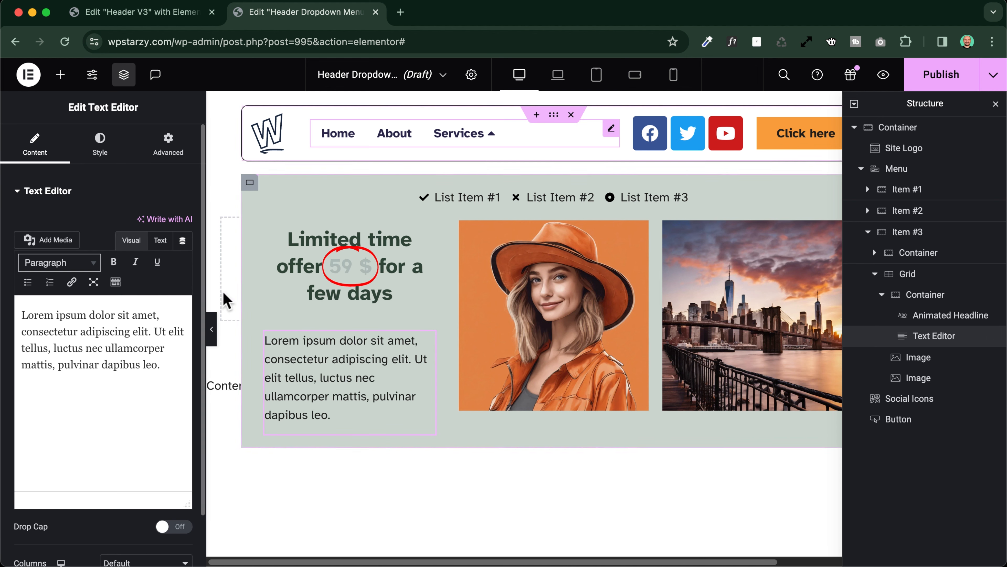
- Add a Button widget to the first grid column and place it below the lorem ipsum text
{"action": "left_click", "coordinate": [61, 74]}
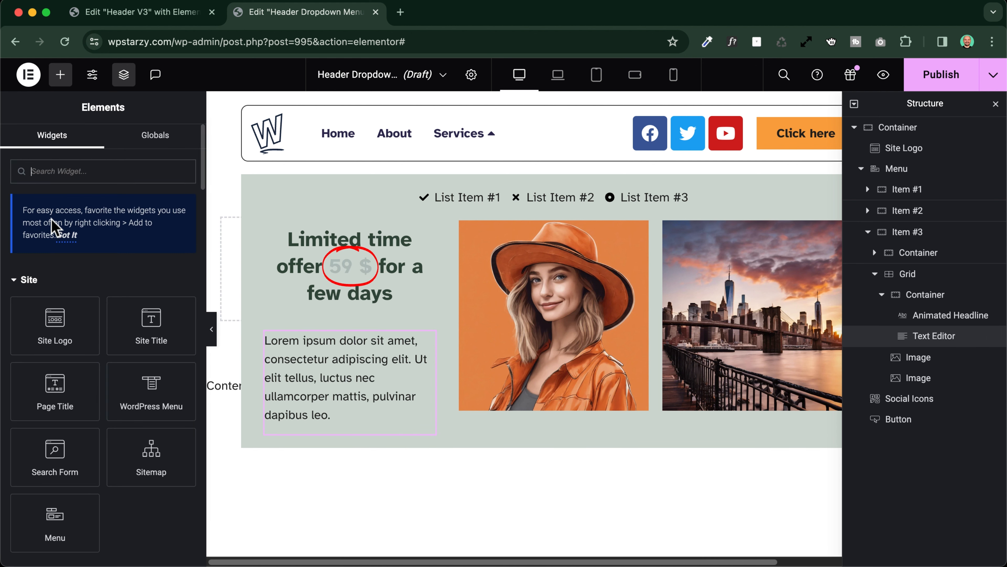
{"action": "type", "text": "butt"}
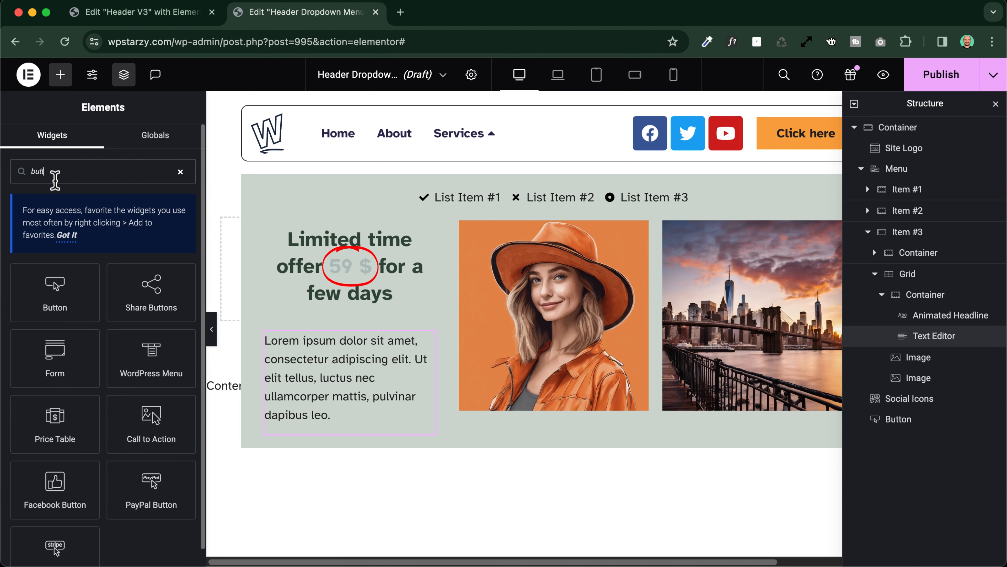
{"action": "left_click_drag", "start_coordinate": [55, 292], "coordinate": [351, 373]}
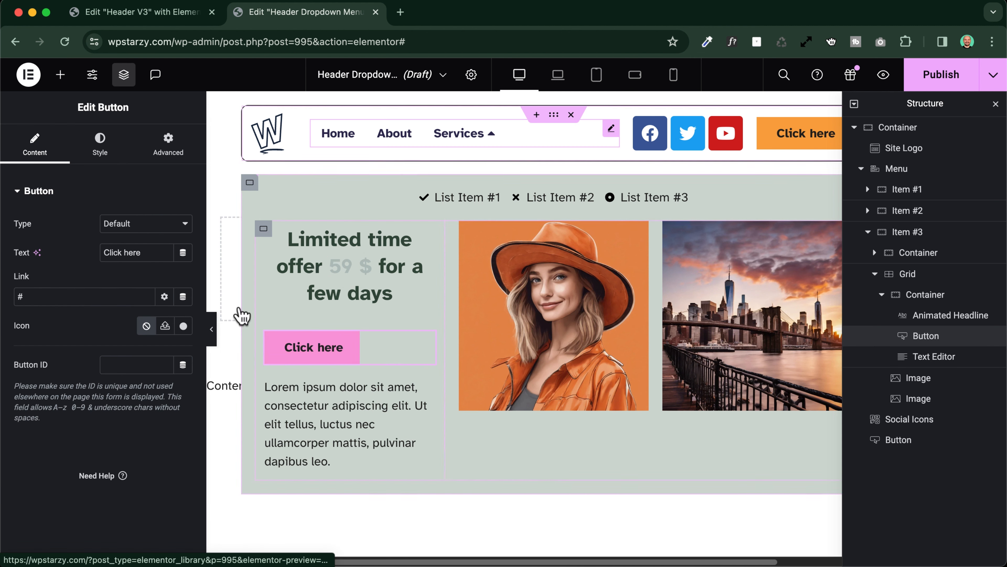
{"action": "left_click_drag", "start_coordinate": [427, 341], "coordinate": [350, 435]}
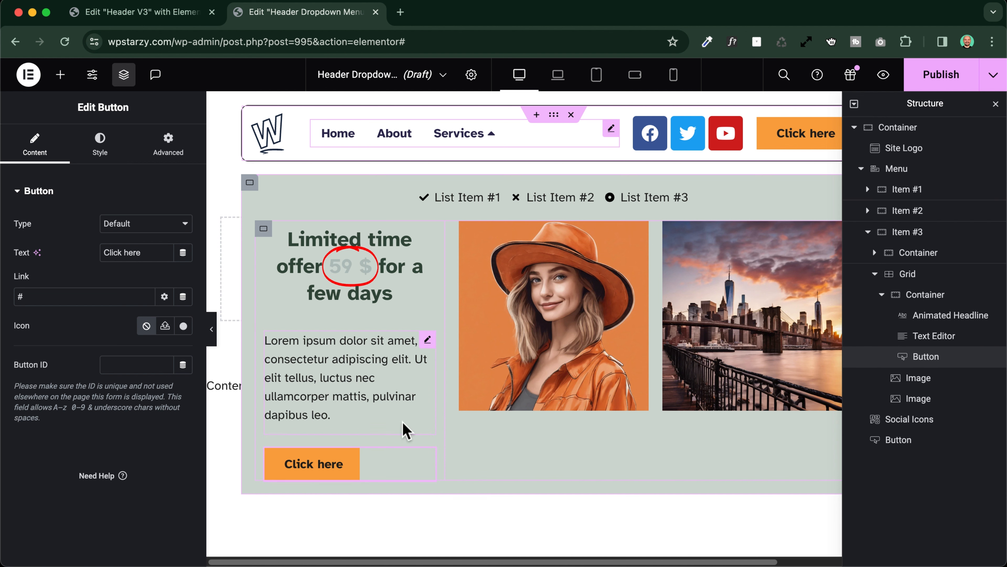
- Shorten the lorem ipsum text by deleting everything from "Ut elit tellus" to the end
{"action": "left_click", "coordinate": [263, 231]}
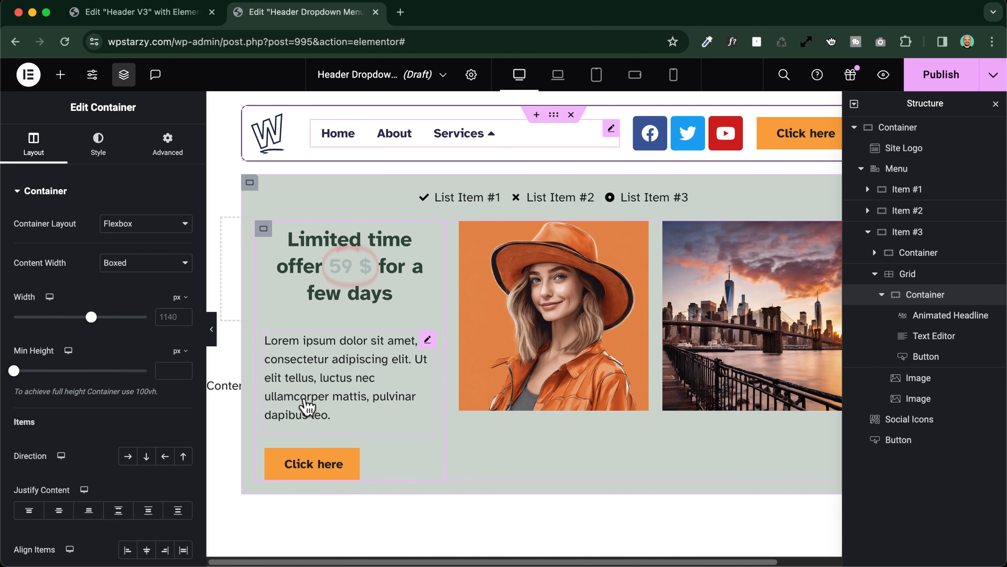
{"action": "left_click", "coordinate": [321, 408]}
{"action": "left_click", "coordinate": [416, 359], "text": "shift"}
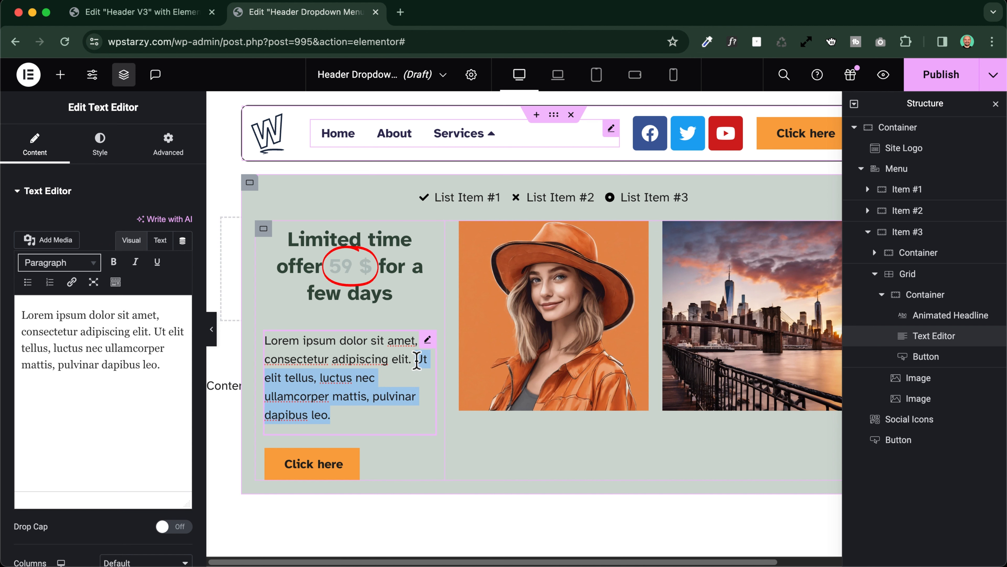
{"action": "key", "text": "BackSpace"}
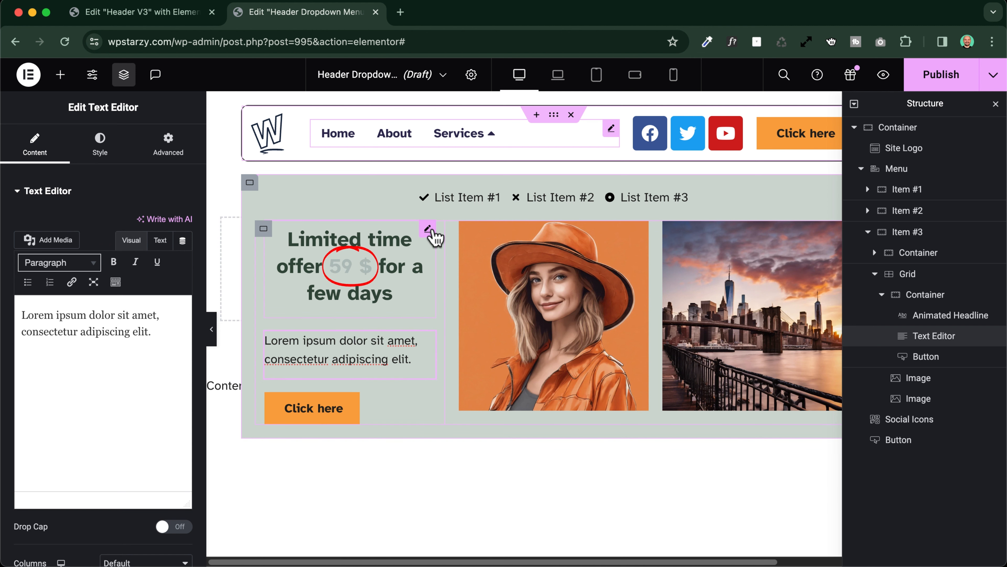
- Set the Animated Headline's shape color to the global Accent 1 and its headline text color to Dark 1
{"action": "left_click", "coordinate": [429, 230]}
{"action": "left_click", "coordinate": [104, 150]}
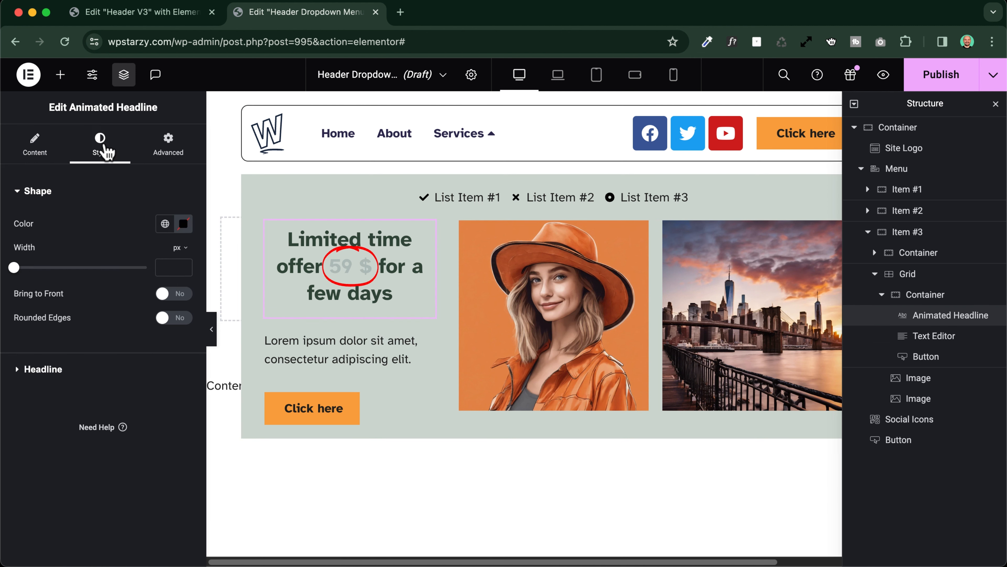
{"action": "left_click", "coordinate": [159, 224]}
{"action": "left_click", "coordinate": [60, 292]}
{"action": "left_click", "coordinate": [73, 372]}
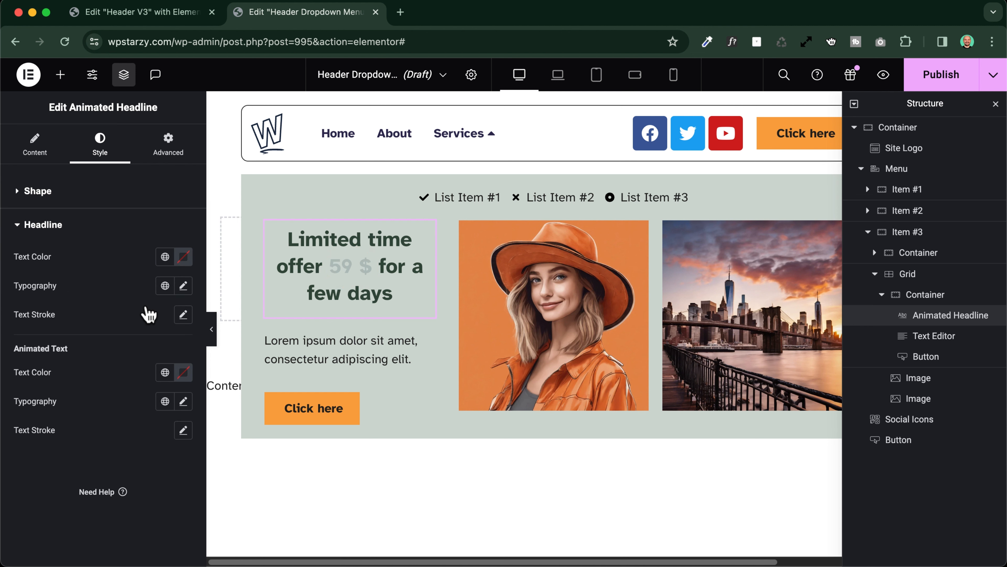
{"action": "left_click", "coordinate": [165, 257]}
{"action": "left_click", "coordinate": [64, 377]}
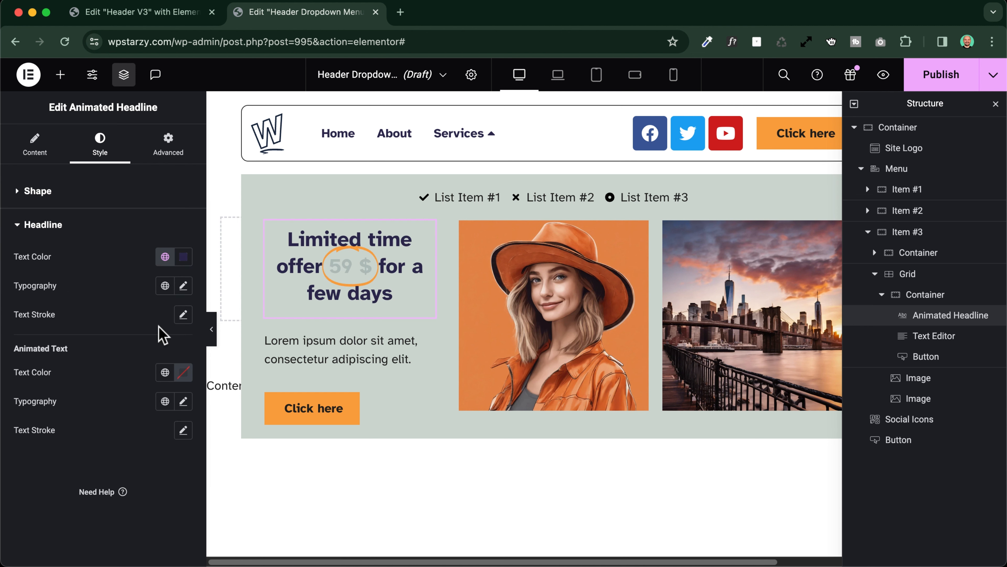
- Set the headline's animated text color to the global Dark 1 and its highlight shape to Underline Zigzag
{"action": "left_click", "coordinate": [165, 372]}
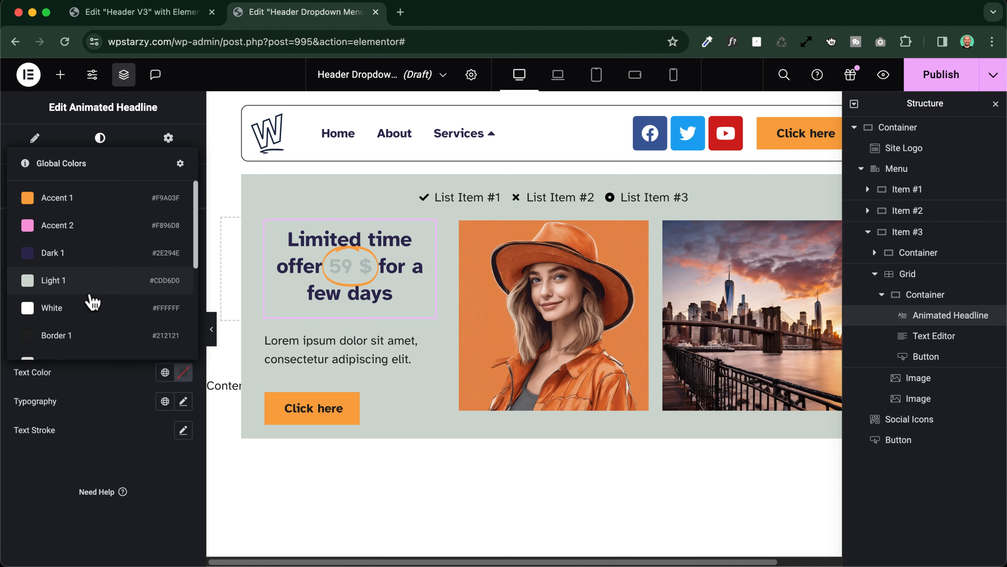
{"action": "left_click", "coordinate": [68, 227]}
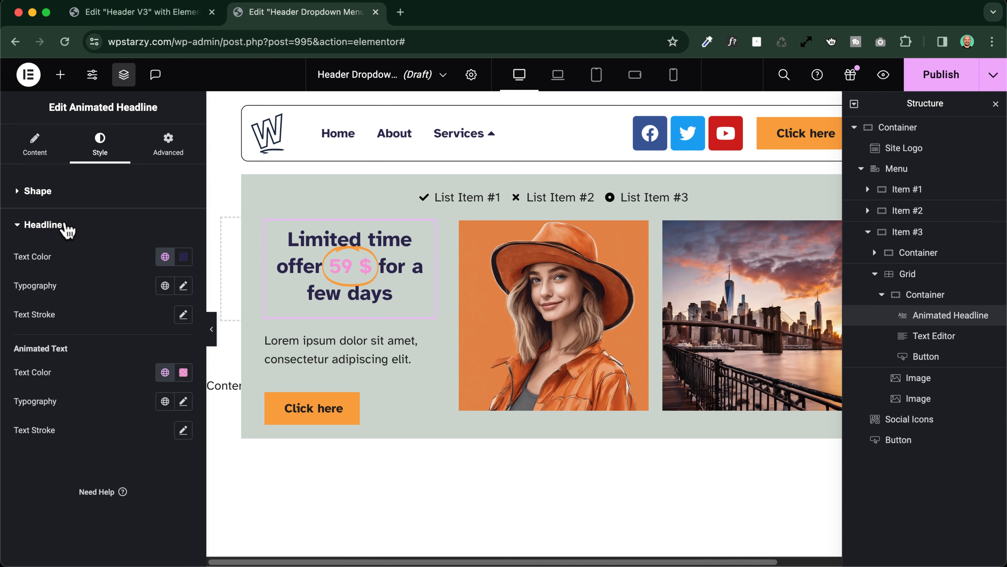
{"action": "left_click", "coordinate": [169, 375]}
{"action": "scroll", "coordinate": [64, 329], "scroll_direction": "down", "scroll_amount": 5}
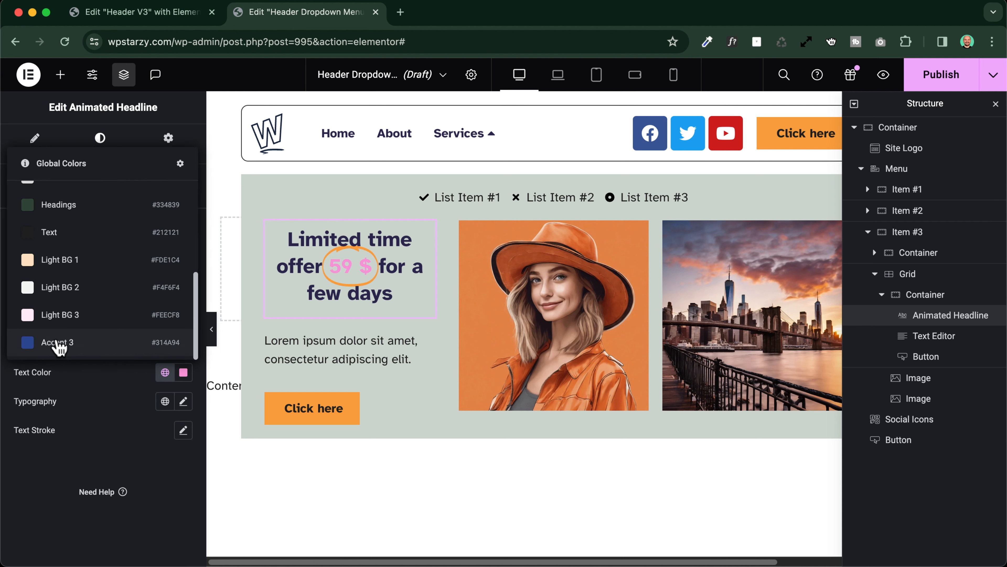
{"action": "scroll", "coordinate": [65, 301], "scroll_direction": "up", "scroll_amount": 5}
{"action": "left_click", "coordinate": [56, 260]}
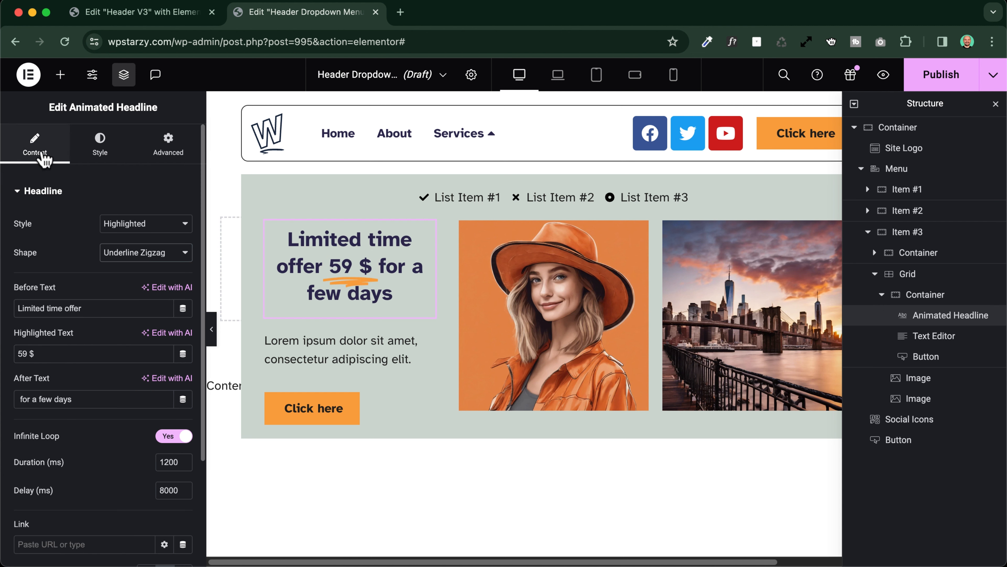
{"action": "left_click", "coordinate": [137, 260]}
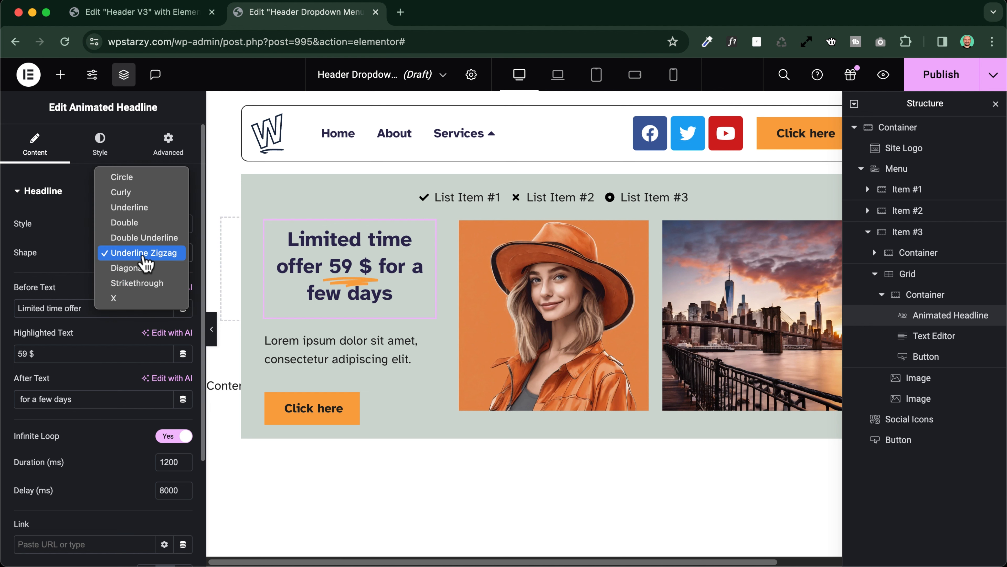
{"action": "left_click", "coordinate": [50, 246]}
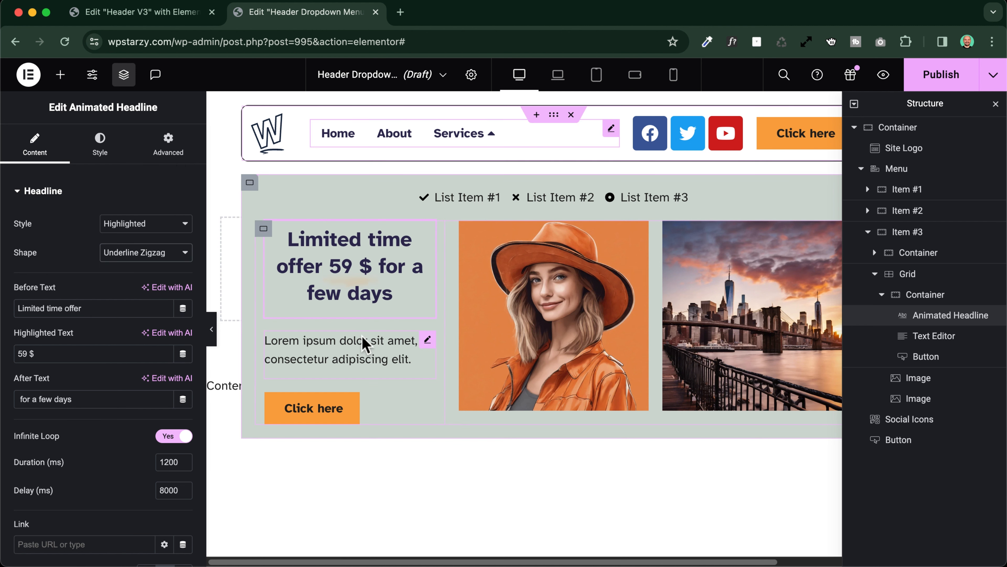
- Center-align the lorem ipsum text and the Click here button in the first grid column
{"action": "left_click", "coordinate": [333, 341]}
{"action": "left_click", "coordinate": [86, 148]}
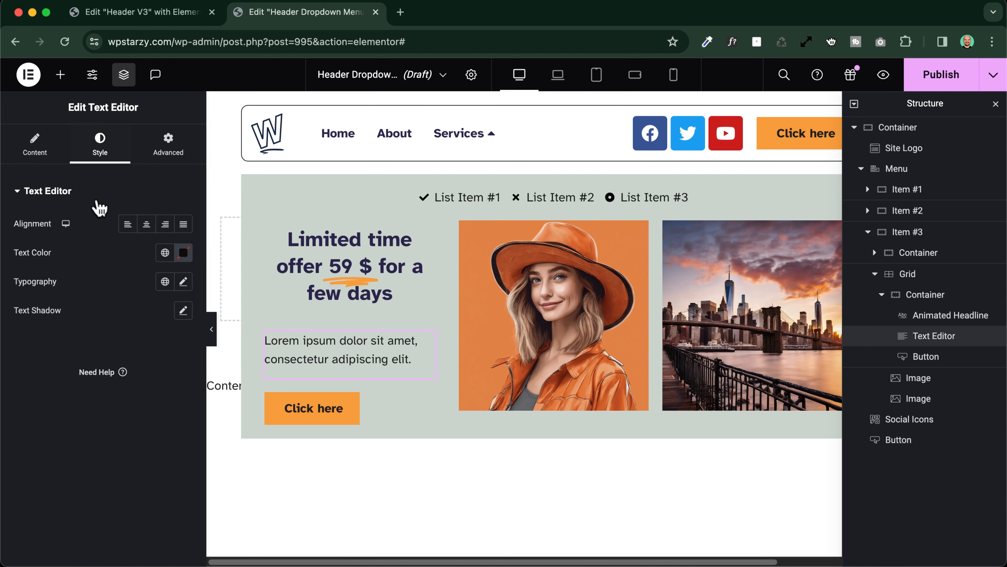
{"action": "left_click", "coordinate": [146, 224]}
{"action": "left_click", "coordinate": [401, 415]}
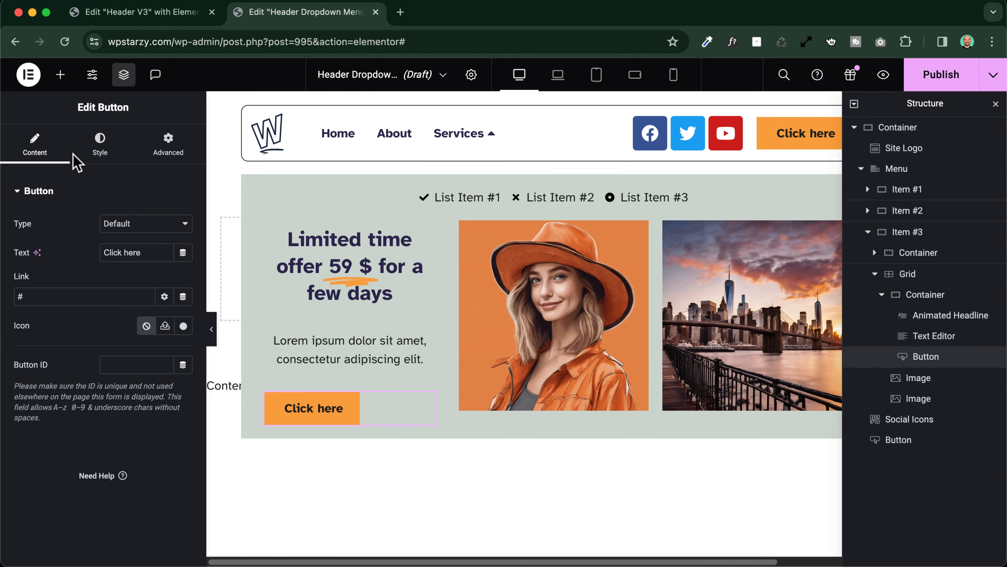
{"action": "left_click", "coordinate": [100, 145]}
{"action": "left_click", "coordinate": [147, 224]}
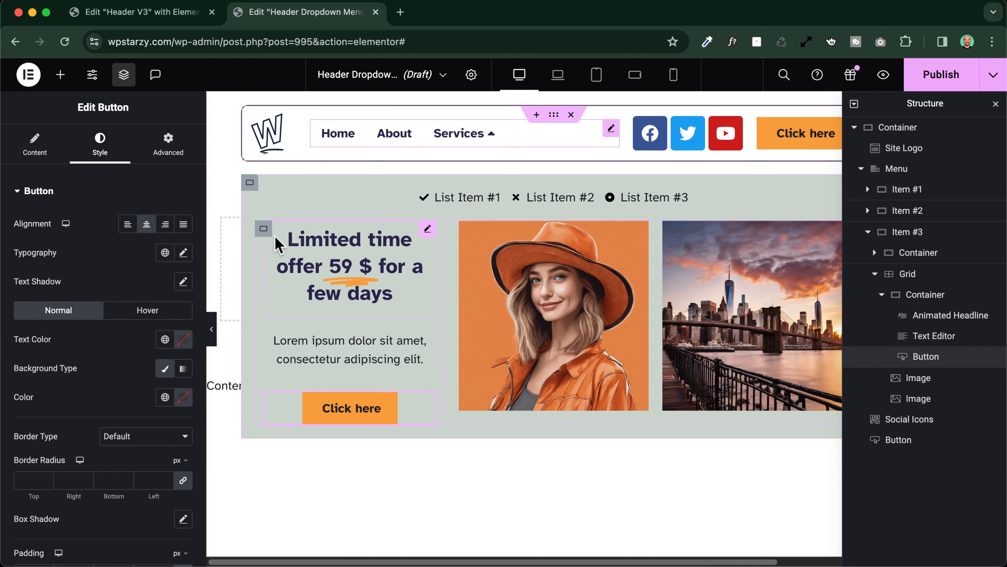
- Set the padding of the offer column's container to 20 px on all sides
{"action": "left_click", "coordinate": [263, 230]}
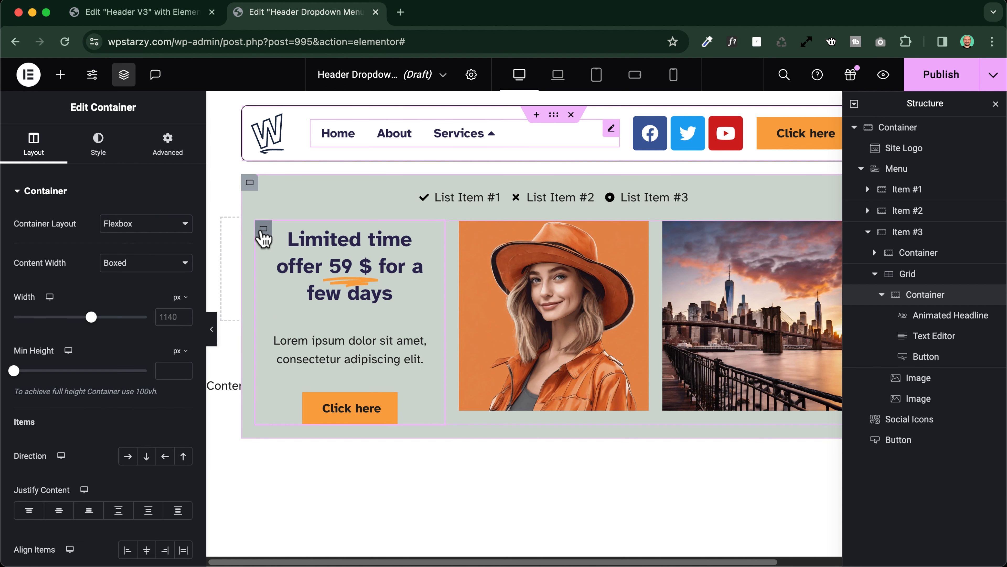
{"action": "left_click", "coordinate": [167, 145]}
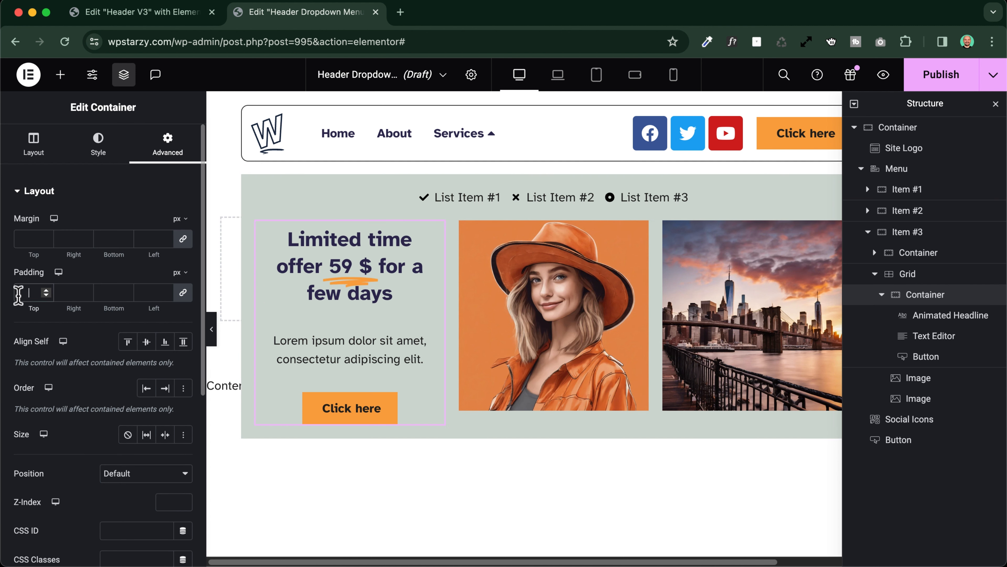
{"action": "type", "text": "20"}
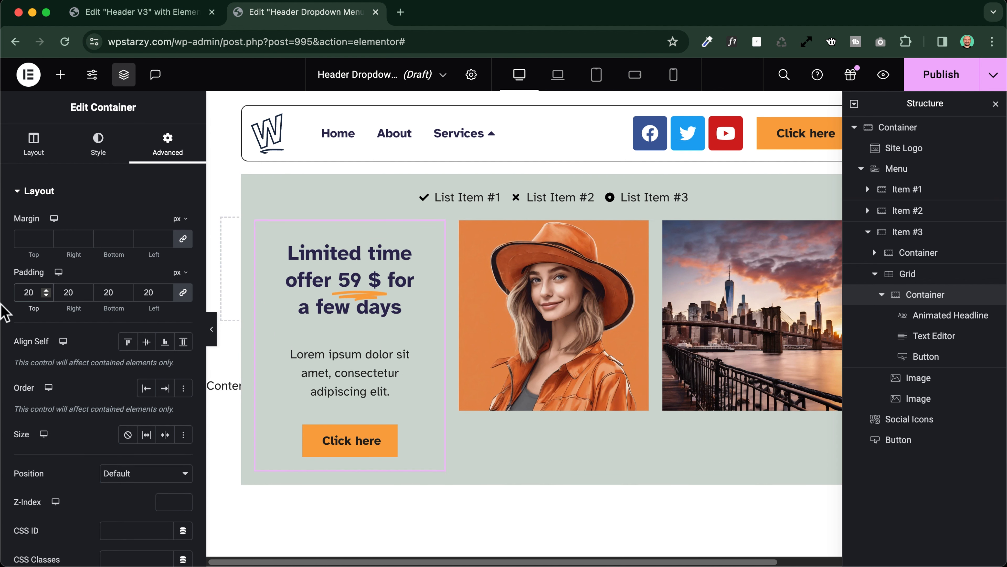
- Give the offer column's container a classic background in the global White color
{"action": "left_click", "coordinate": [100, 151]}
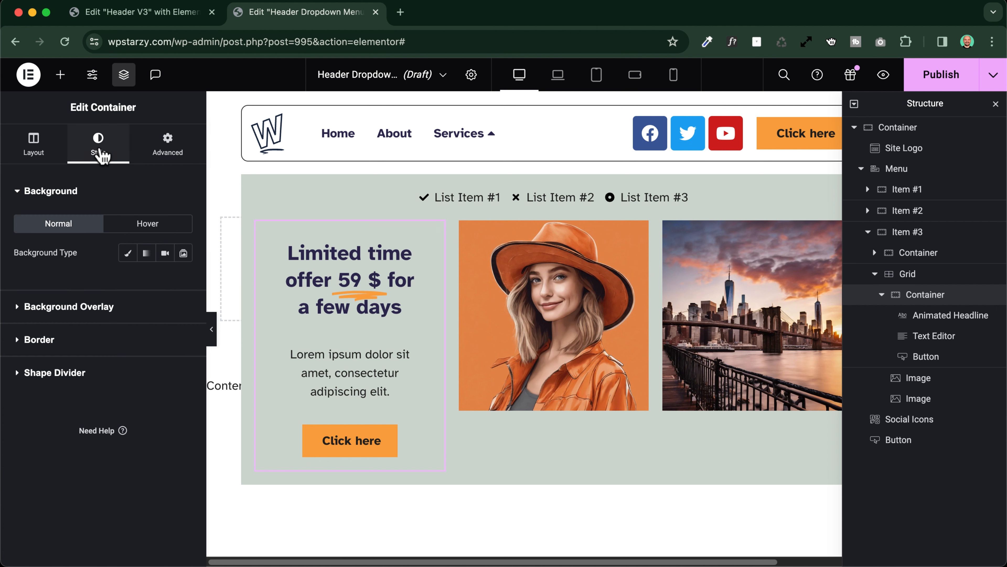
{"action": "left_click", "coordinate": [129, 254]}
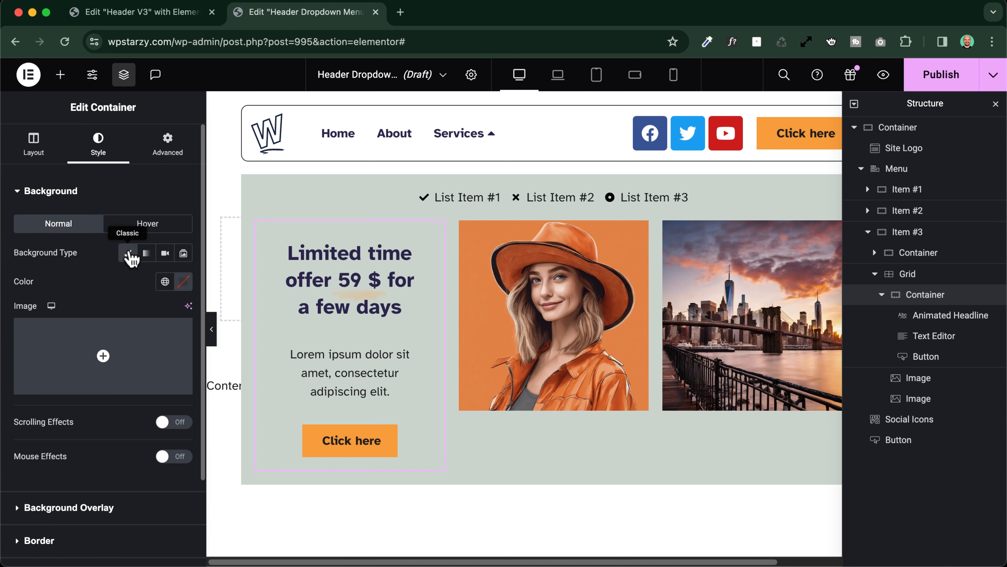
{"action": "left_click", "coordinate": [165, 282]}
{"action": "scroll", "coordinate": [47, 462], "scroll_direction": "down", "scroll_amount": 1}
{"action": "left_click", "coordinate": [59, 440]}
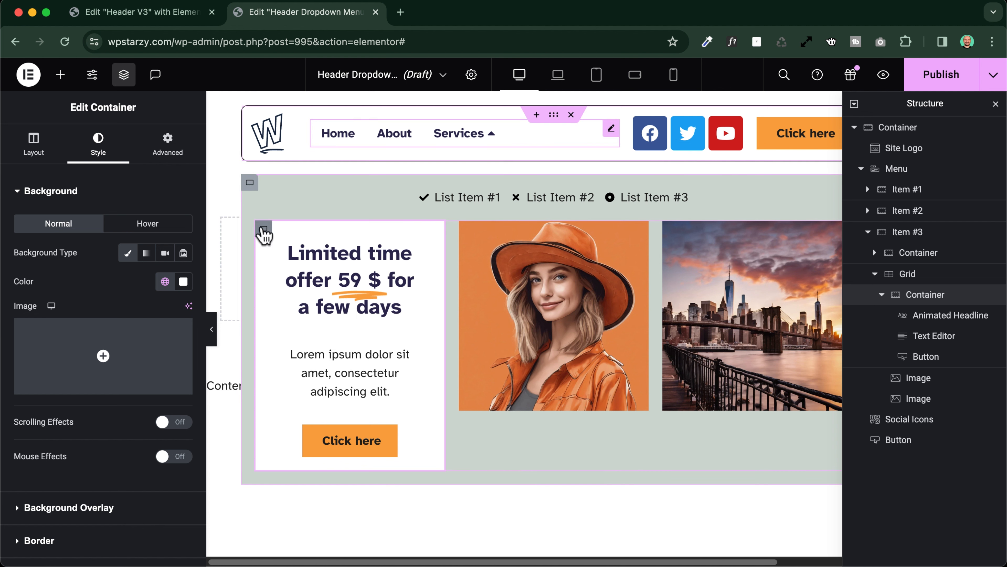
- Set the column and row gaps of the offer column's container to 10 px
{"action": "left_click", "coordinate": [30, 147]}
{"action": "scroll", "coordinate": [71, 361], "scroll_direction": "down", "scroll_amount": 7}
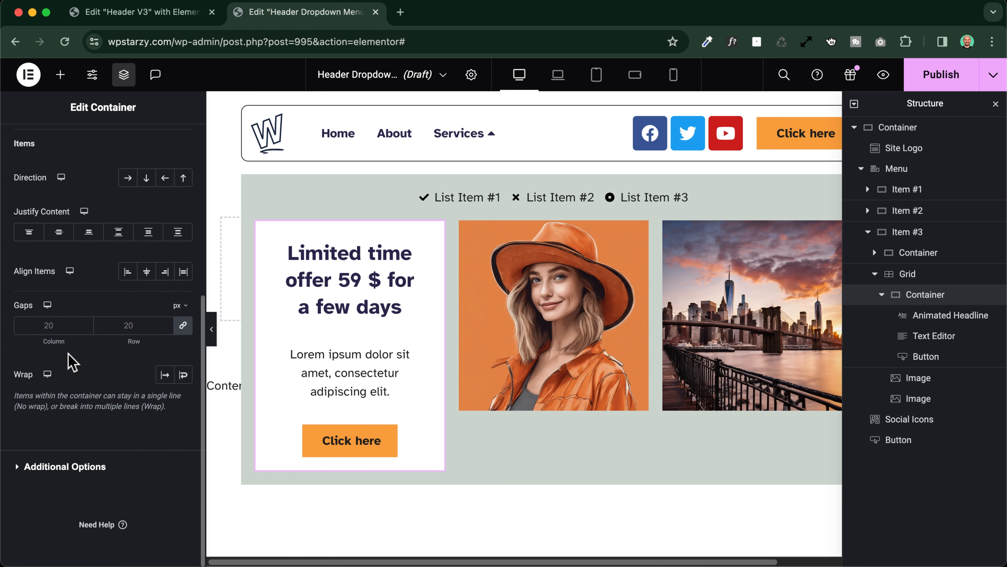
{"action": "left_click", "coordinate": [32, 324]}
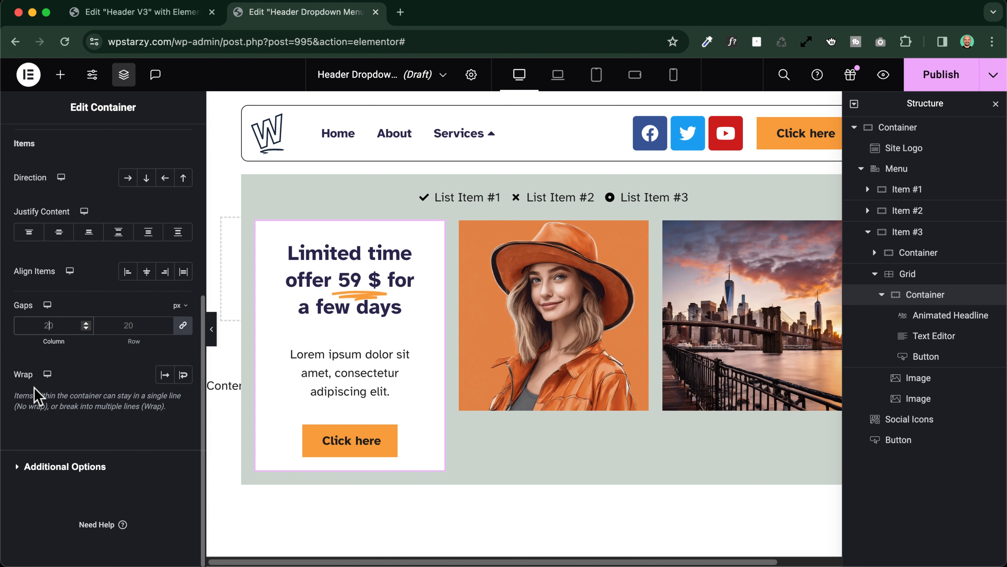
{"action": "key", "text": "BackSpace"}
{"action": "key", "text": "Delete"}
{"action": "type", "text": "10"}
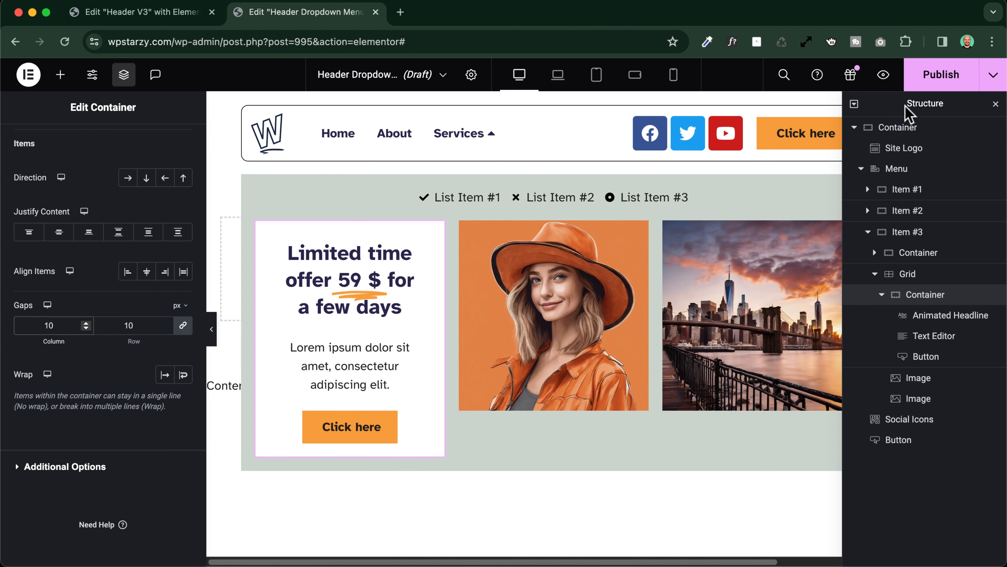
- Publish the header template without display conditions and check the Services dropdown on the preview page
{"action": "left_click", "coordinate": [925, 80]}
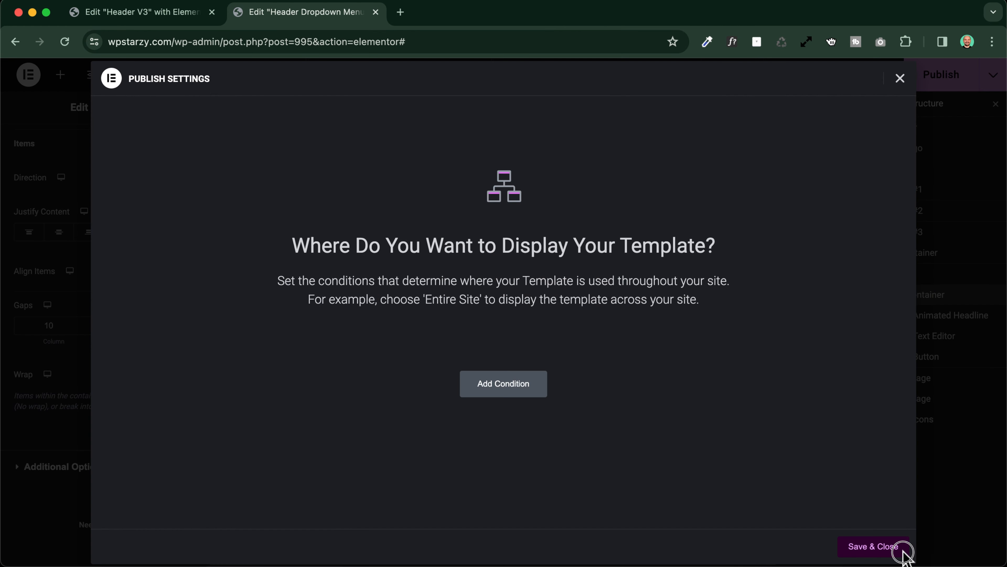
{"action": "left_click", "coordinate": [865, 548]}
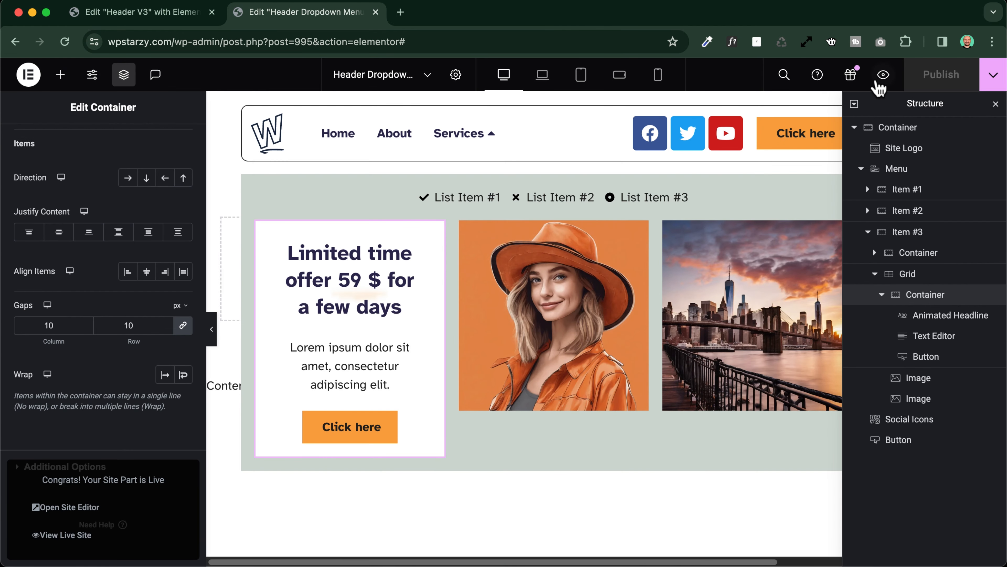
{"action": "left_click", "coordinate": [879, 77]}
{"action": "mouse_move", "coordinate": [333, 126]}
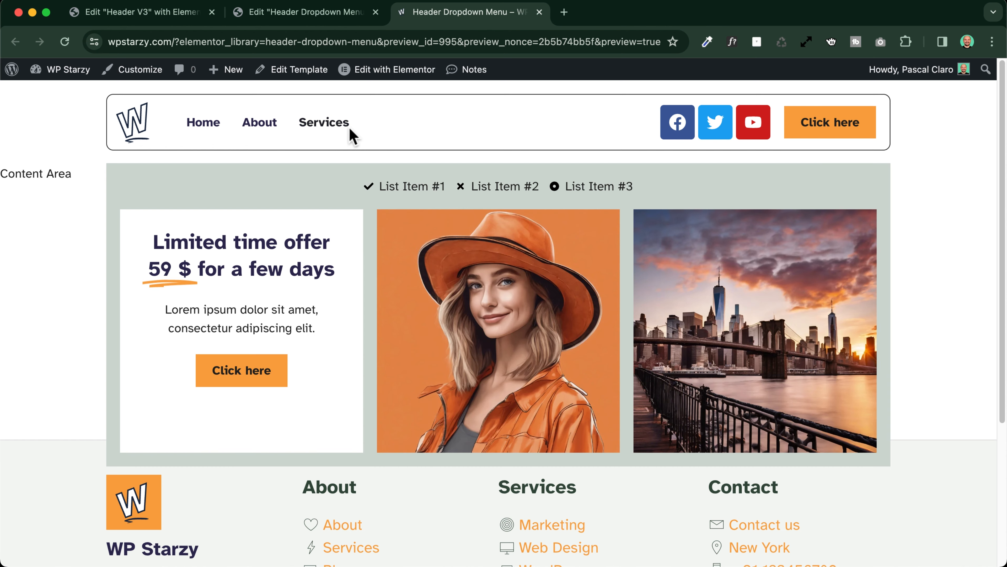
{"action": "scroll", "coordinate": [337, 126], "scroll_direction": "up", "scroll_amount": 10}
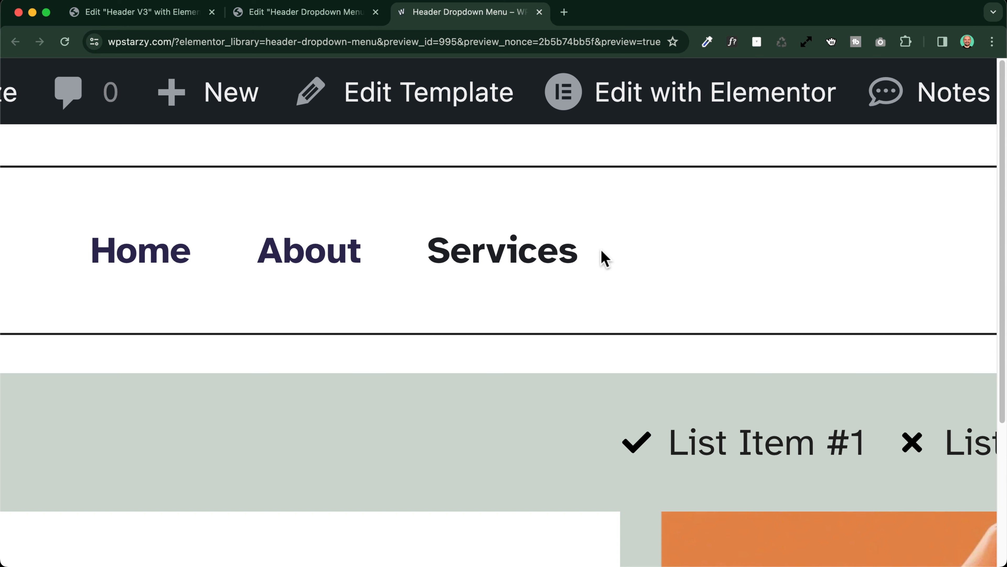
{"action": "scroll", "coordinate": [600, 249], "scroll_direction": "down", "scroll_amount": 10}
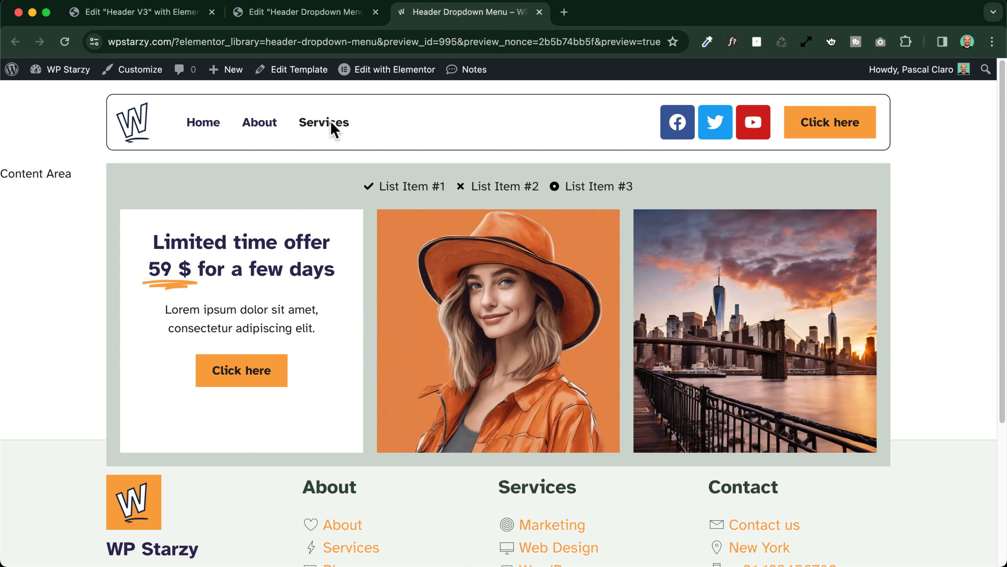
- Return to the editor and set the Menu's dropdown indicator size to 20 px
{"action": "key", "text": "ctrl+shift+Tab"}
{"action": "scroll", "coordinate": [492, 143], "scroll_direction": "up", "scroll_amount": 10}
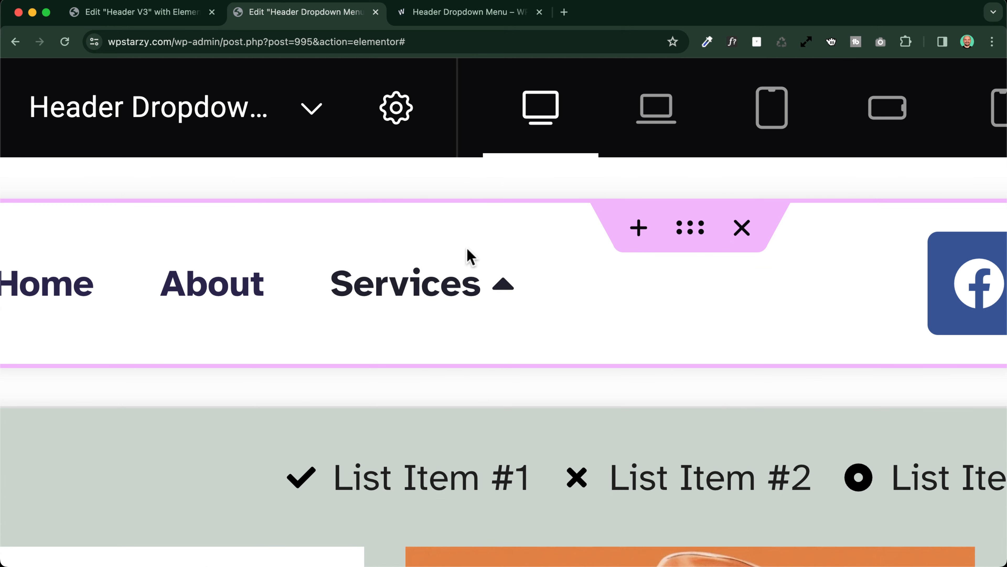
{"action": "scroll", "coordinate": [486, 287], "scroll_direction": "down", "scroll_amount": 10}
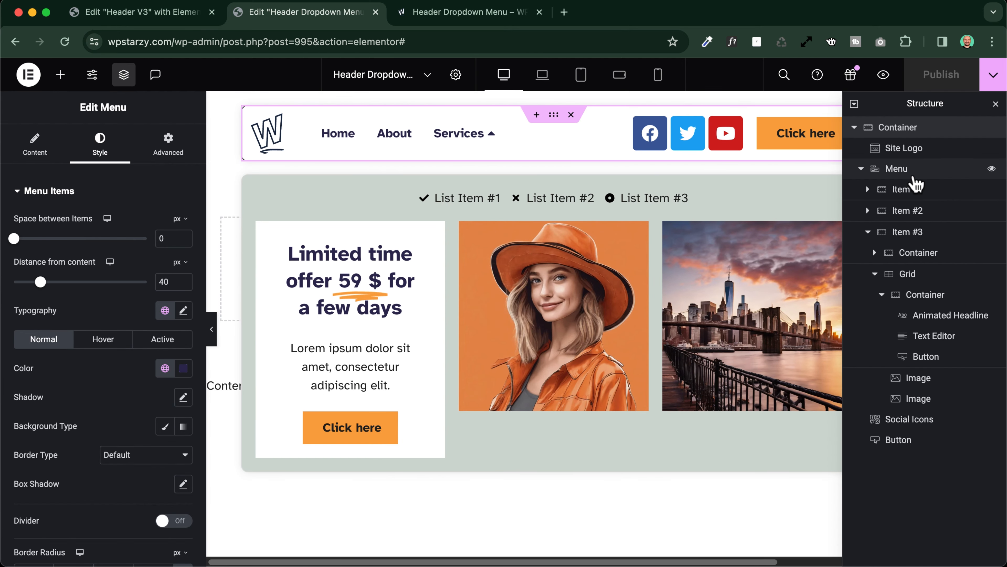
{"action": "scroll", "coordinate": [90, 304], "scroll_direction": "down", "scroll_amount": 10}
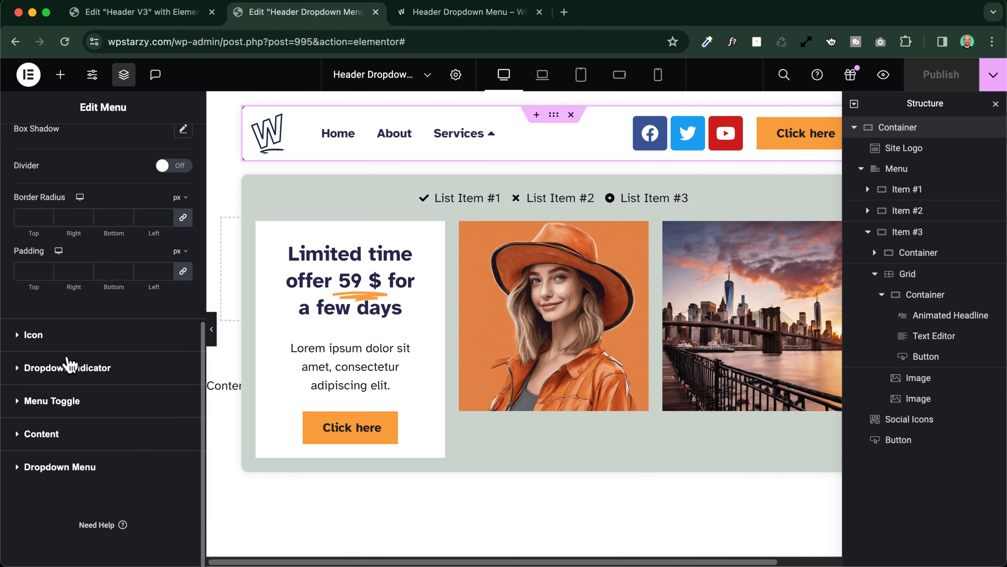
{"action": "left_click", "coordinate": [65, 368]}
{"action": "left_click", "coordinate": [166, 304]}
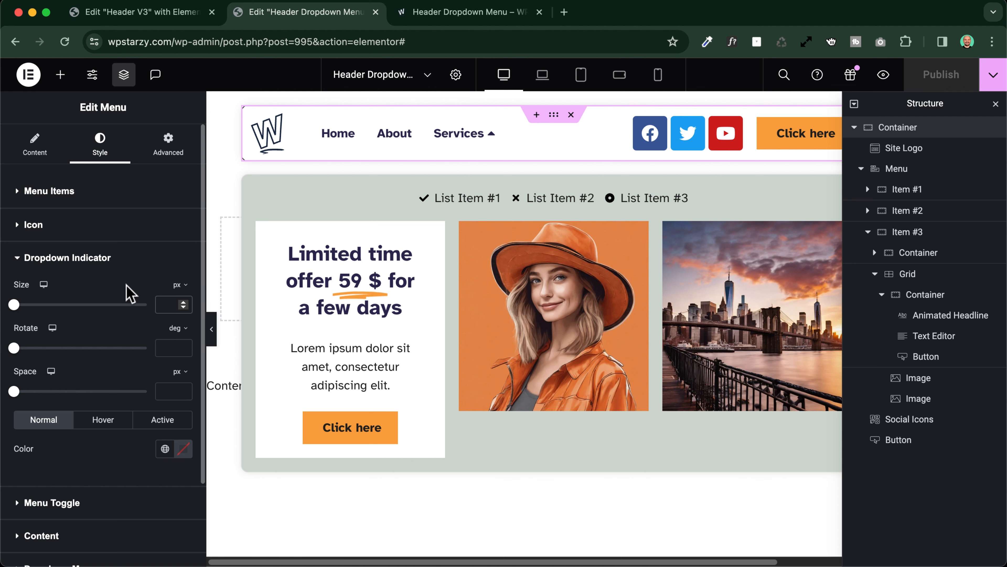
{"action": "type", "text": "20"}
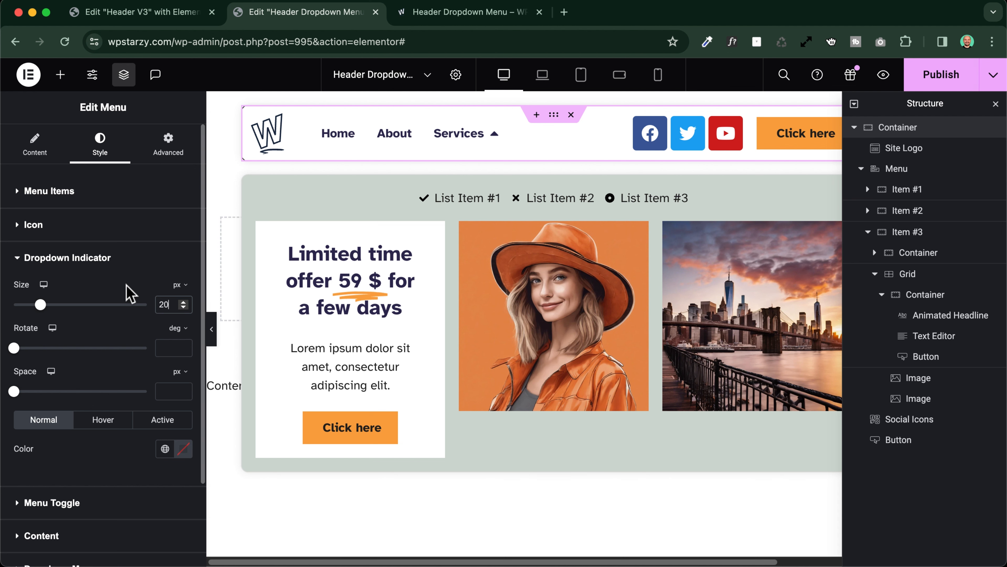
- Examine how the Services item and its dropdown behave at full page width and on the preview page
{"action": "left_click", "coordinate": [211, 329]}
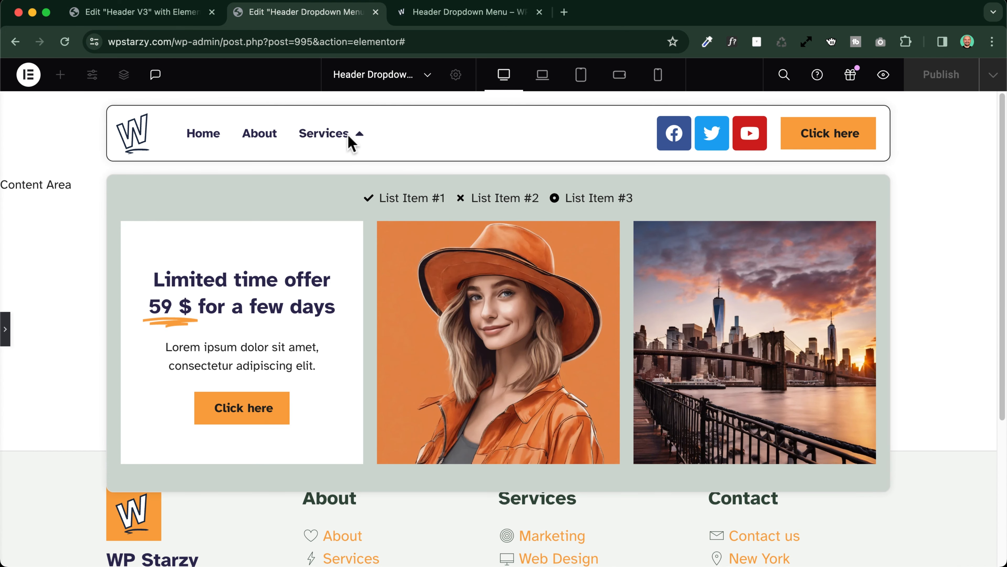
{"action": "left_click", "coordinate": [344, 142]}
{"action": "left_click", "coordinate": [340, 138]}
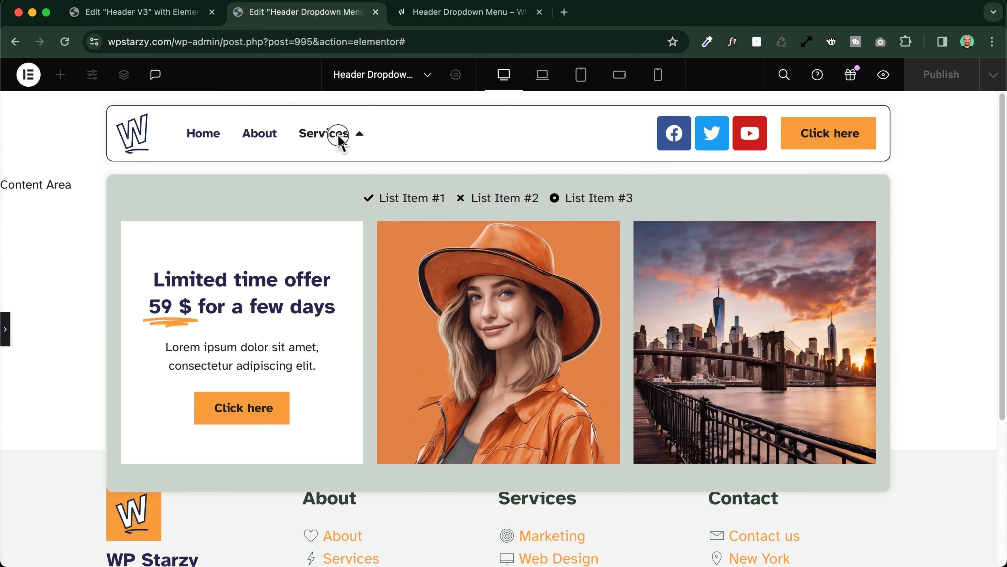
{"action": "left_click", "coordinate": [338, 135]}
{"action": "mouse_move", "coordinate": [337, 124]}
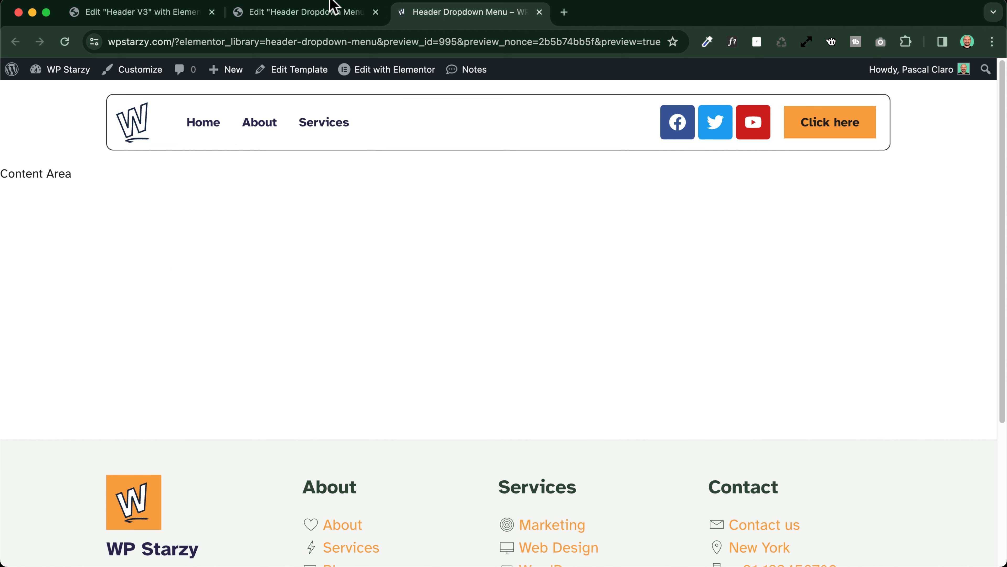
- Return to the editor, set the offer column's Justify Content to Center and check the result at full page width
{"action": "left_click", "coordinate": [329, 10]}
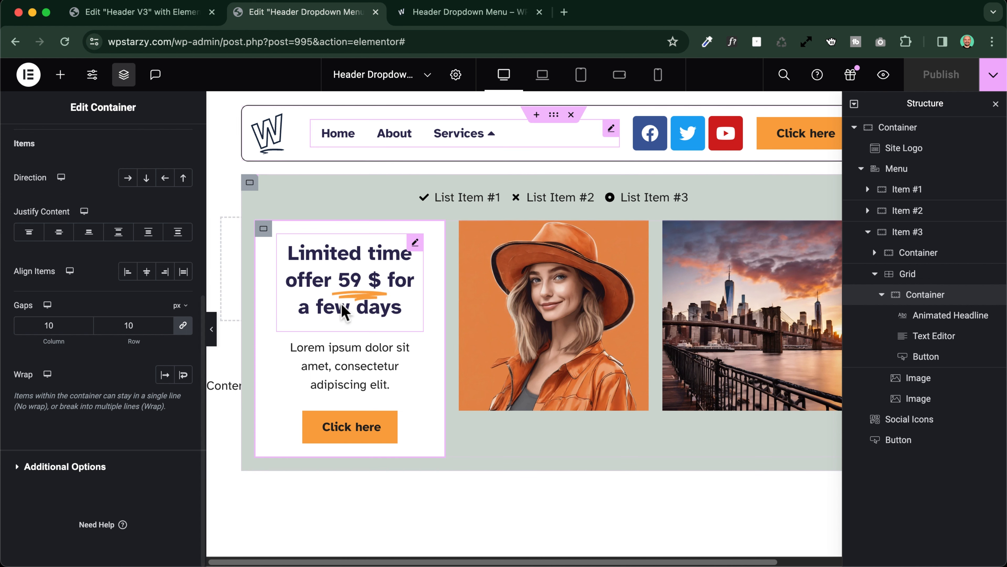
{"action": "left_click", "coordinate": [60, 234]}
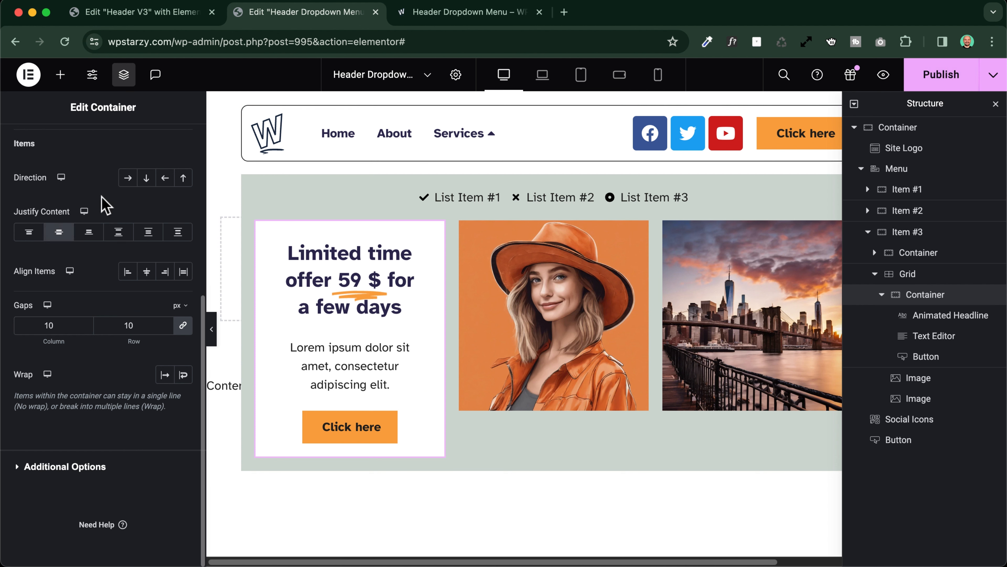
{"action": "left_click", "coordinate": [211, 329]}
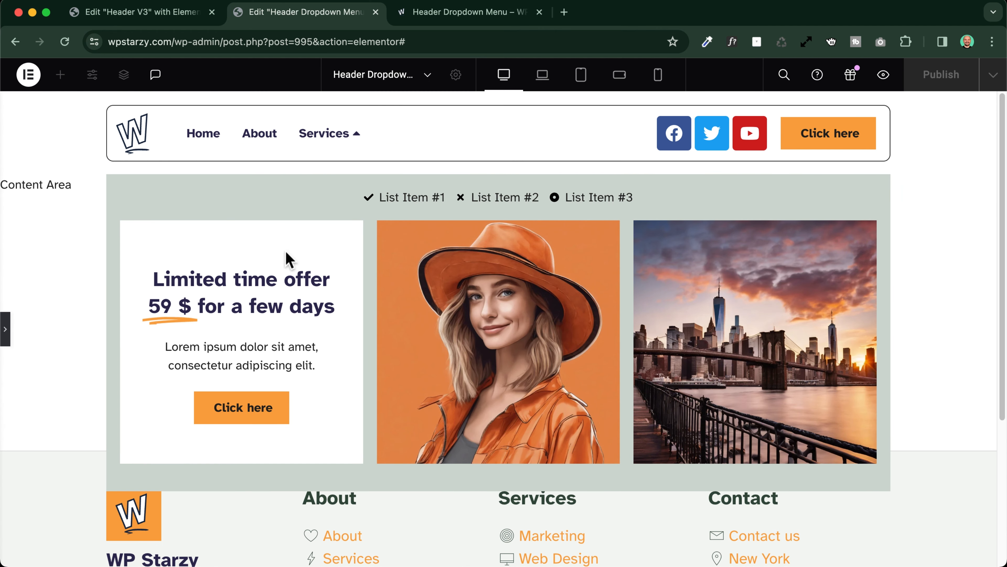
{"action": "left_click", "coordinate": [5, 328]}
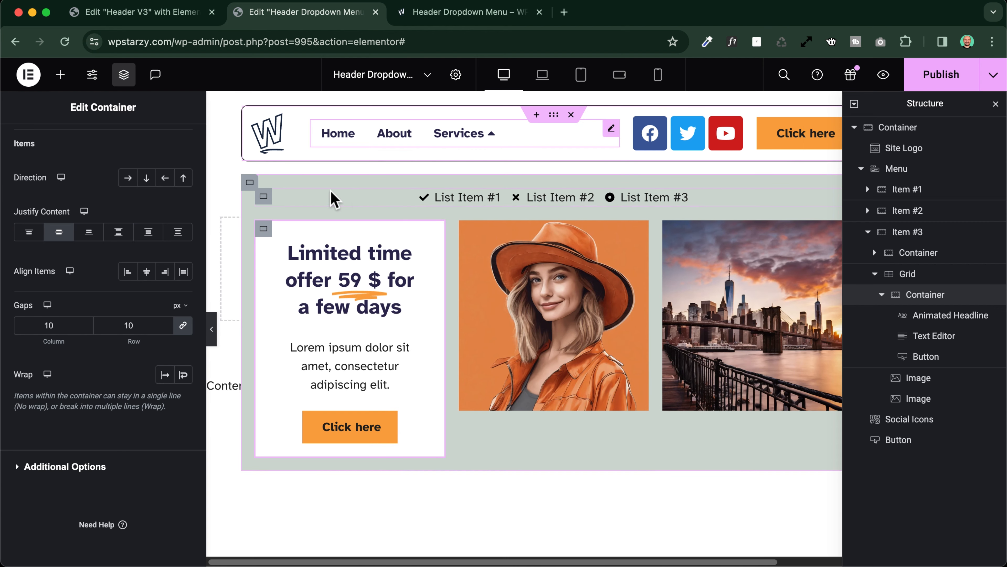
- Set the border radius of the Item #3 dropdown container to 10 px on all corners
{"action": "left_click", "coordinate": [249, 182]}
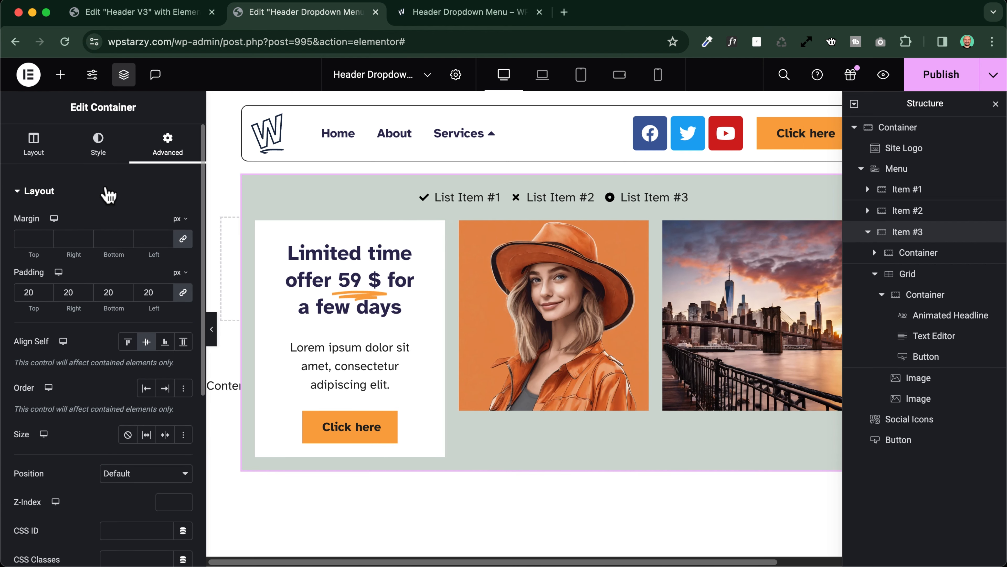
{"action": "left_click", "coordinate": [98, 143]}
{"action": "scroll", "coordinate": [57, 314], "scroll_direction": "down", "scroll_amount": 3}
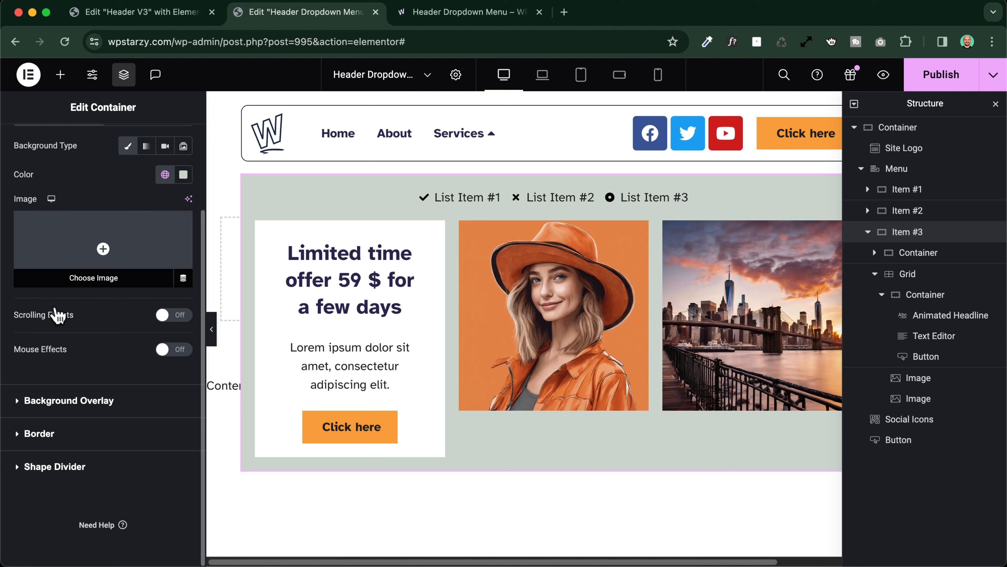
{"action": "left_click", "coordinate": [40, 433]}
{"action": "left_click", "coordinate": [32, 362]}
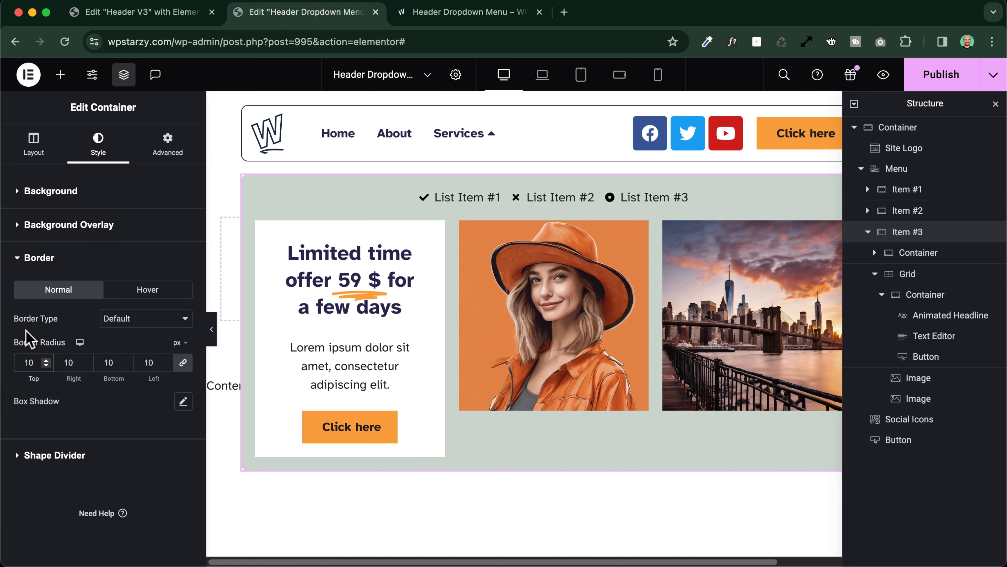
- Give the Item #3 dropdown container a solid 1 px border in the global Border 2 color
{"action": "left_click", "coordinate": [135, 328]}
{"action": "left_click", "coordinate": [128, 350]}
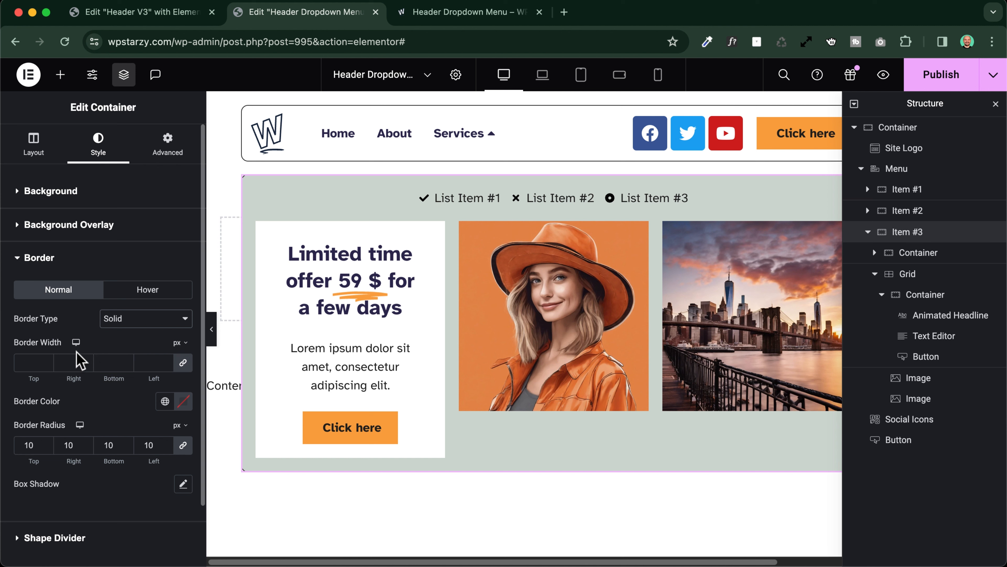
{"action": "left_click", "coordinate": [22, 362]}
{"action": "type", "text": "1"}
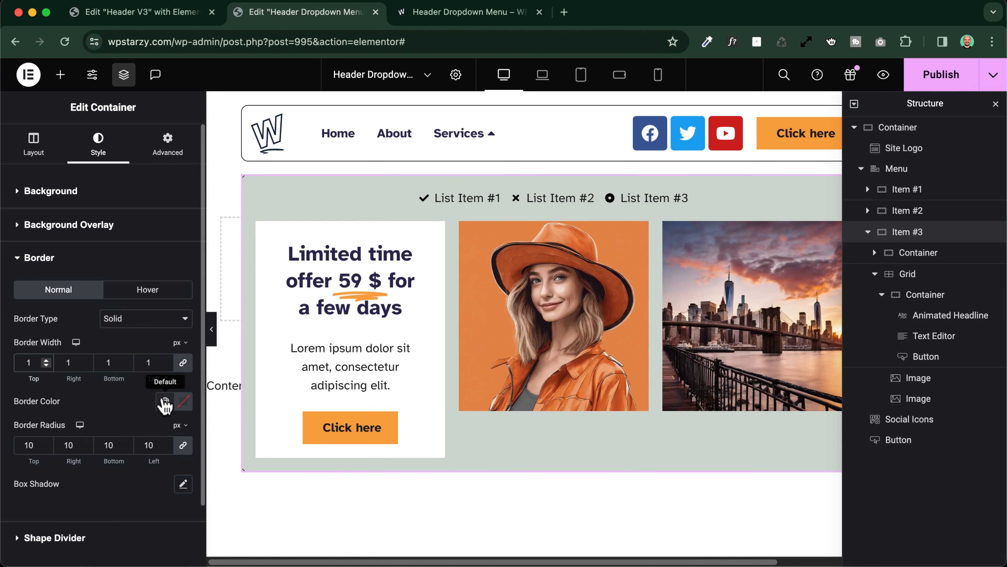
{"action": "left_click", "coordinate": [165, 401]}
{"action": "scroll", "coordinate": [67, 367], "scroll_direction": "down", "scroll_amount": 2}
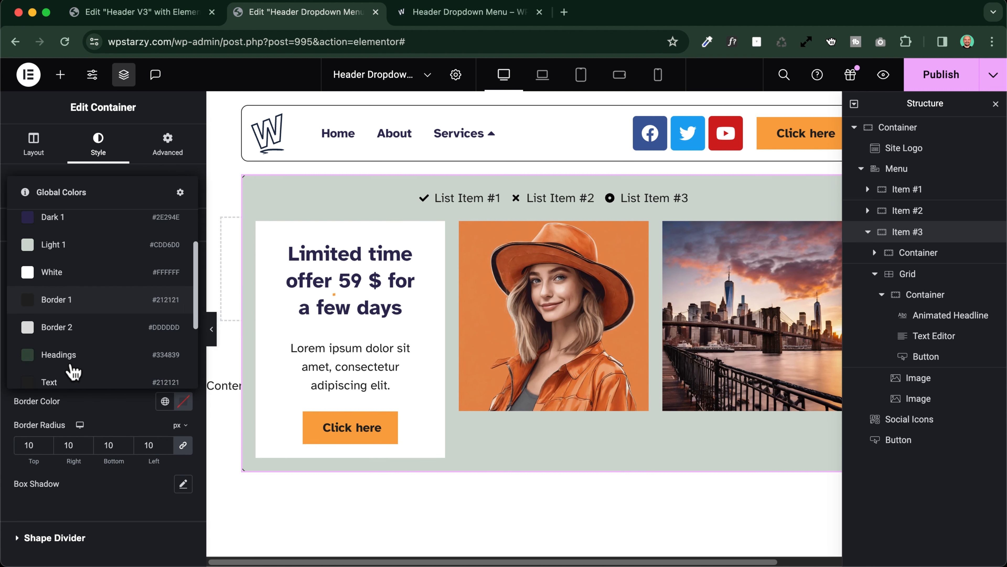
{"action": "scroll", "coordinate": [57, 270], "scroll_direction": "down", "scroll_amount": 1}
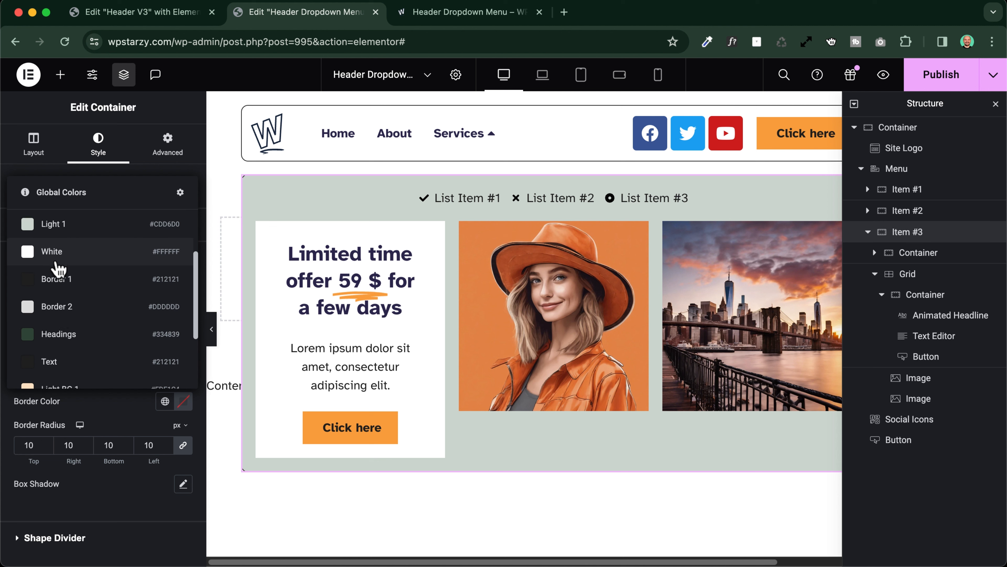
{"action": "left_click", "coordinate": [59, 307]}
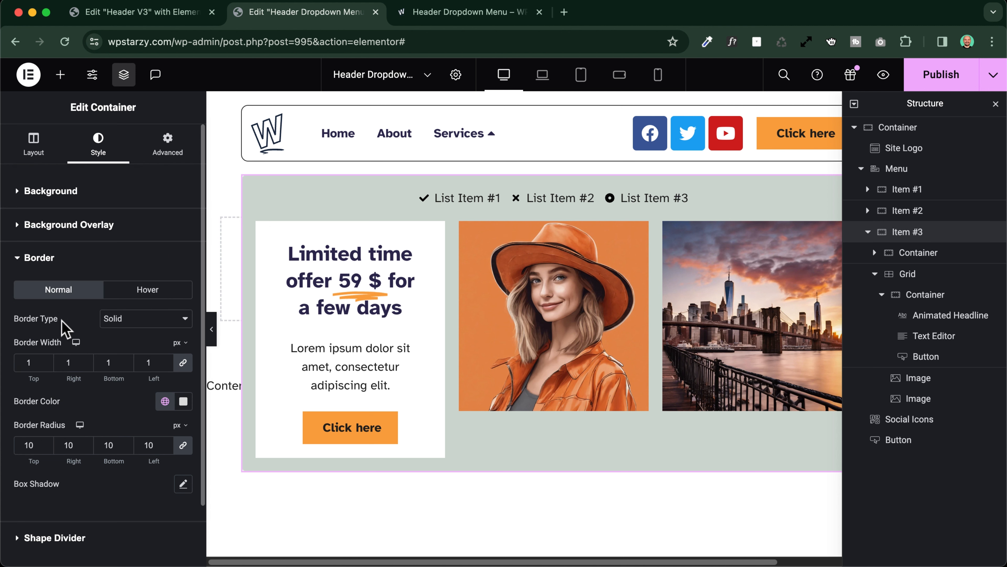
{"action": "scroll", "coordinate": [60, 420], "scroll_direction": "down", "scroll_amount": 2}
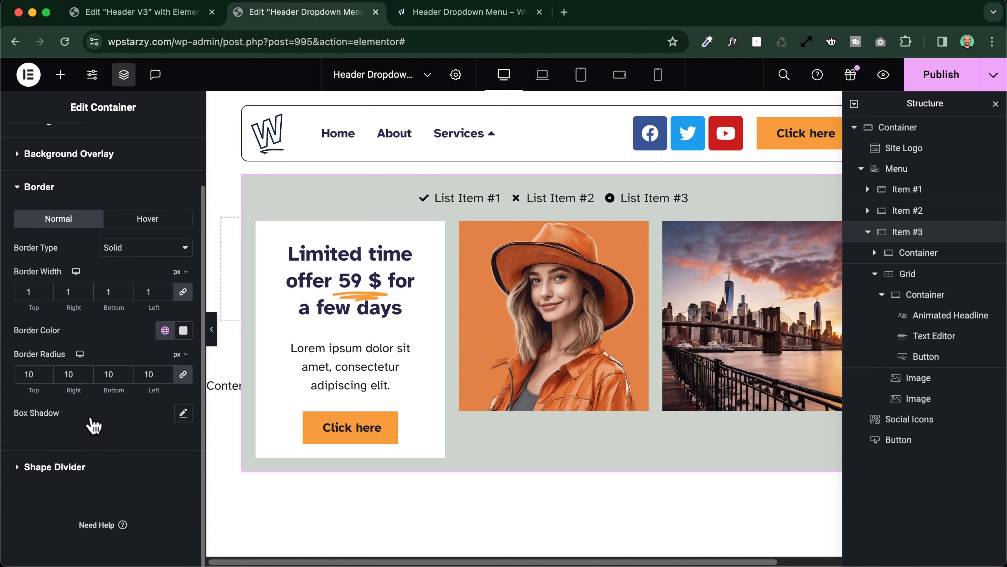
- Add a box shadow to the Item #3 dropdown container with the color rgba(0, 0, 0, 0.11)
{"action": "left_click", "coordinate": [183, 414]}
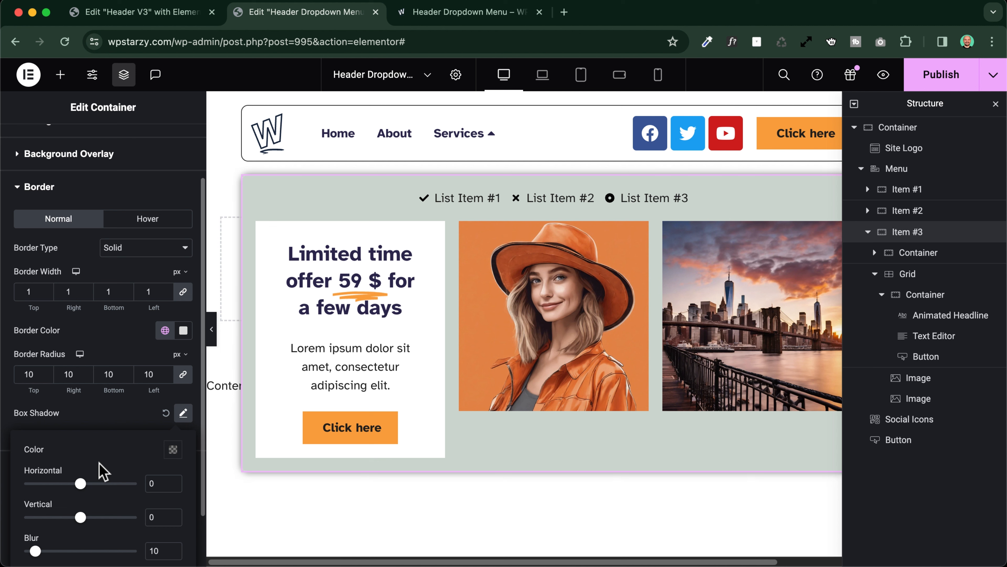
{"action": "scroll", "coordinate": [115, 460], "scroll_direction": "down", "scroll_amount": 3}
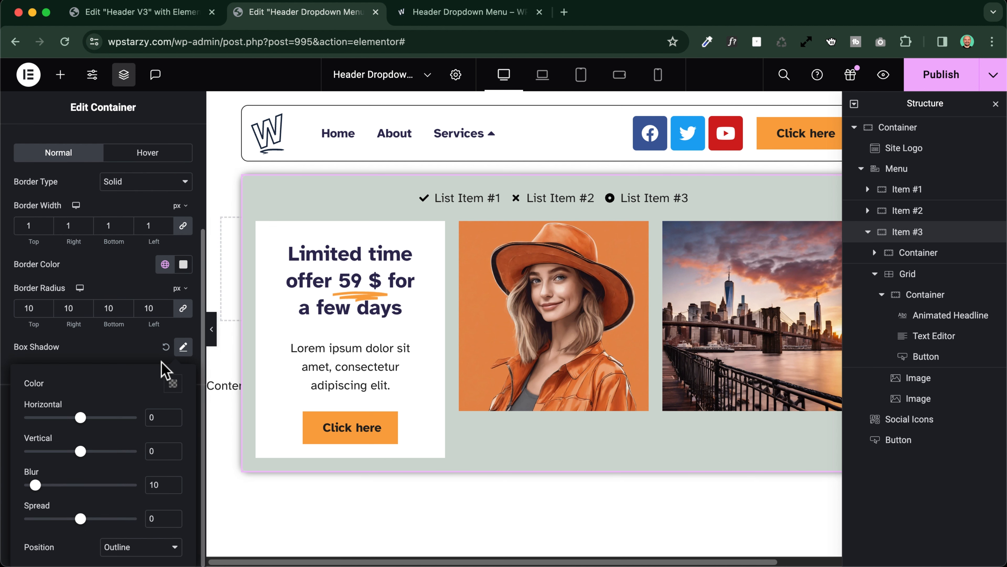
{"action": "left_click", "coordinate": [173, 387]}
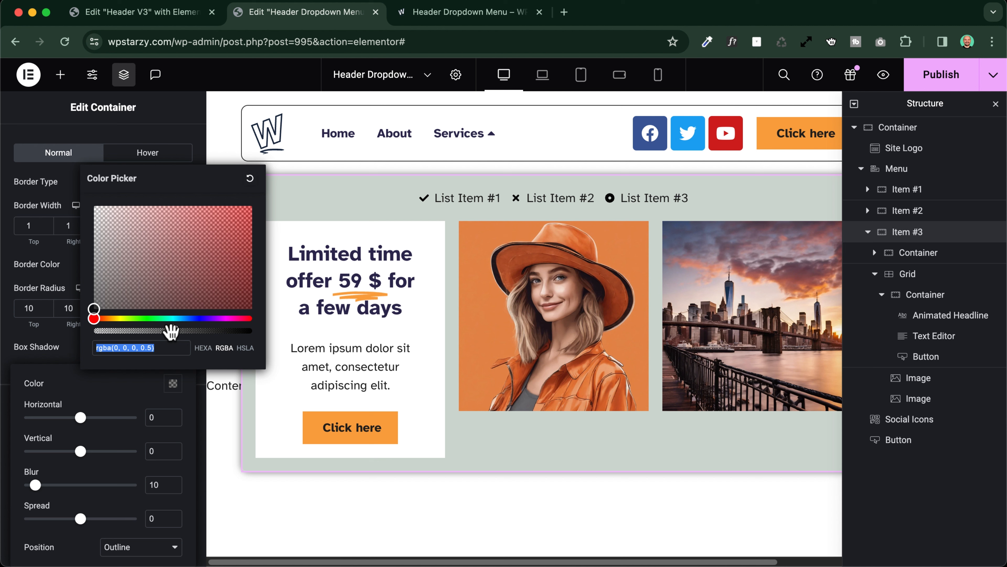
{"action": "left_click_drag", "start_coordinate": [171, 331], "coordinate": [111, 333]}
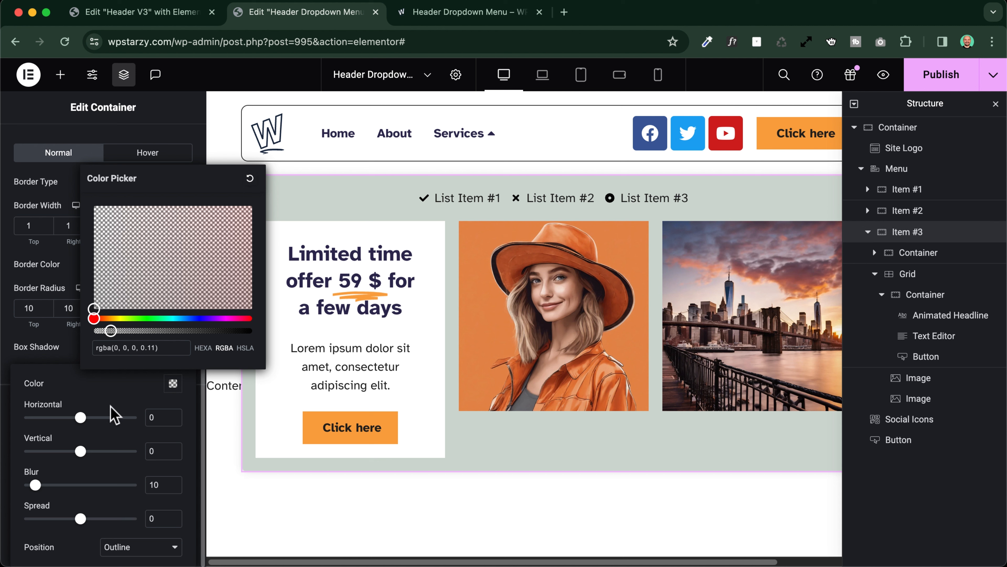
{"action": "left_click", "coordinate": [112, 393]}
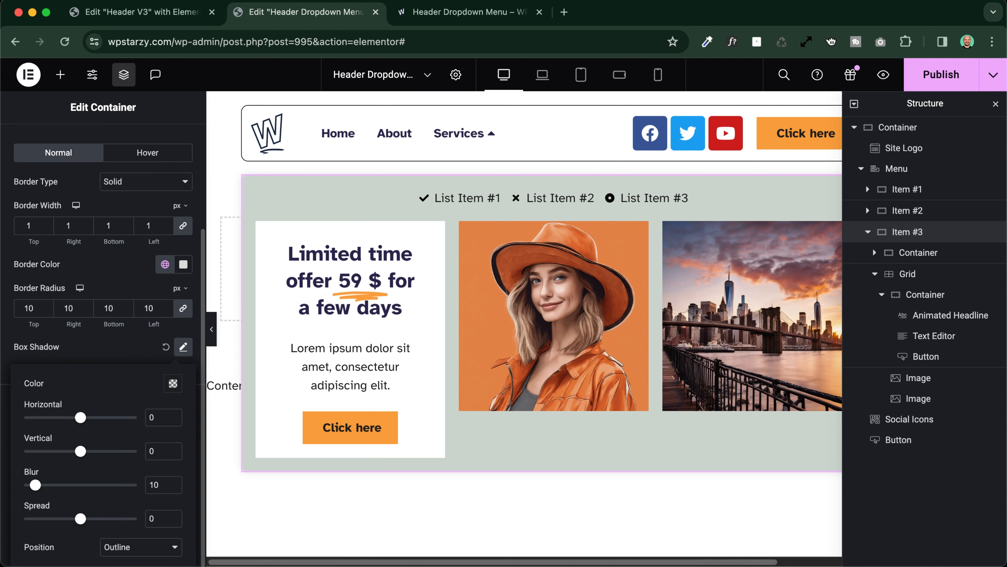
{"action": "left_click", "coordinate": [82, 347]}
{"action": "scroll", "coordinate": [96, 351], "scroll_direction": "up", "scroll_amount": 3}
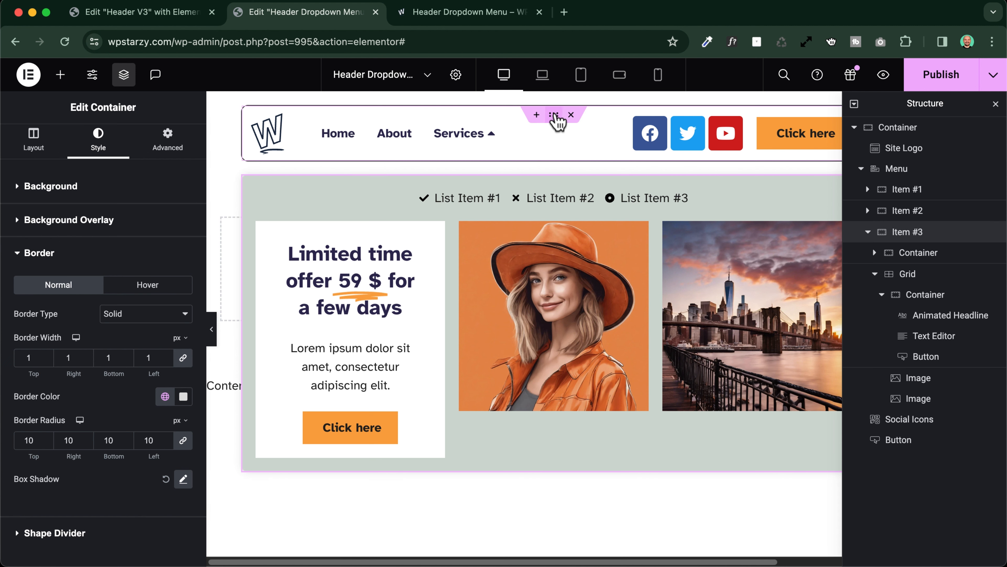
- Add a box shadow with the color rgba(0, 0, 0, 0.11) to the main header container
{"action": "left_click", "coordinate": [556, 116]}
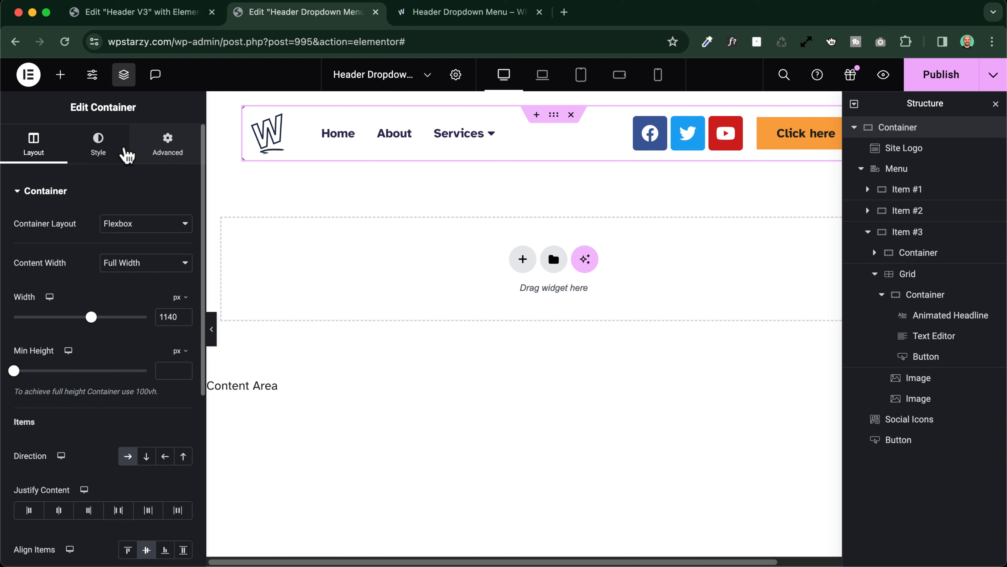
{"action": "left_click", "coordinate": [98, 144]}
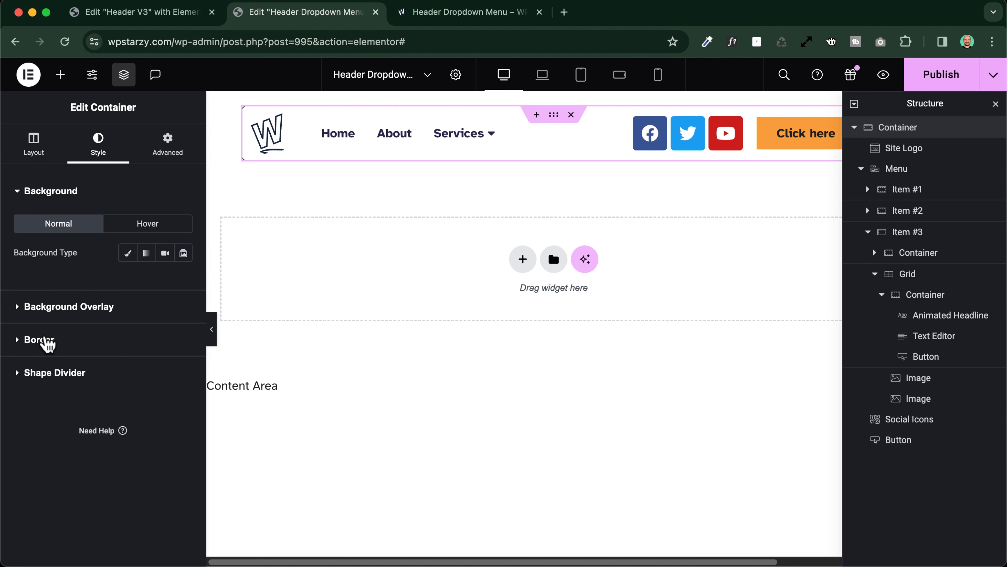
{"action": "left_click", "coordinate": [40, 340]}
{"action": "left_click", "coordinate": [178, 415]}
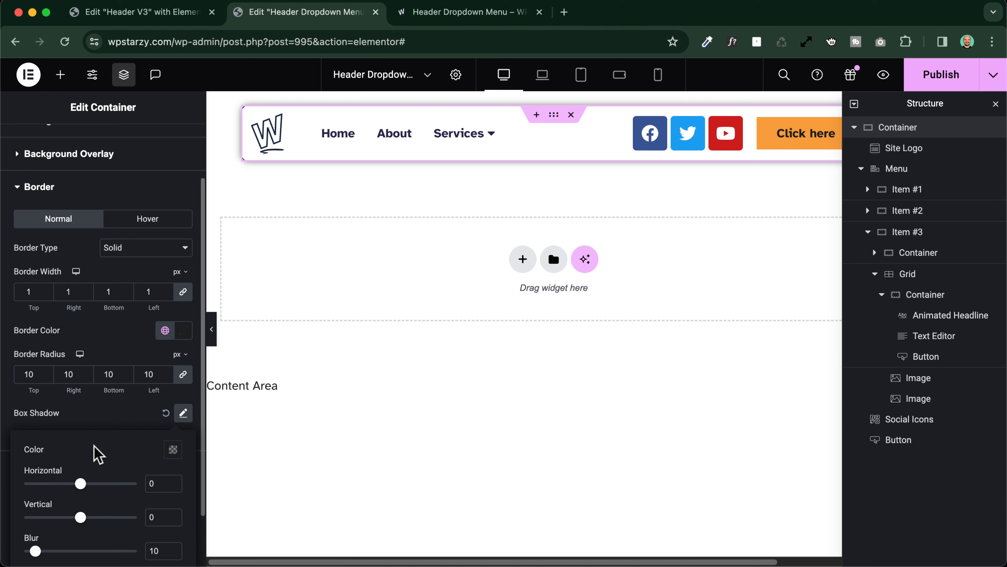
{"action": "scroll", "coordinate": [99, 453], "scroll_direction": "down", "scroll_amount": 2}
{"action": "left_click", "coordinate": [172, 384]}
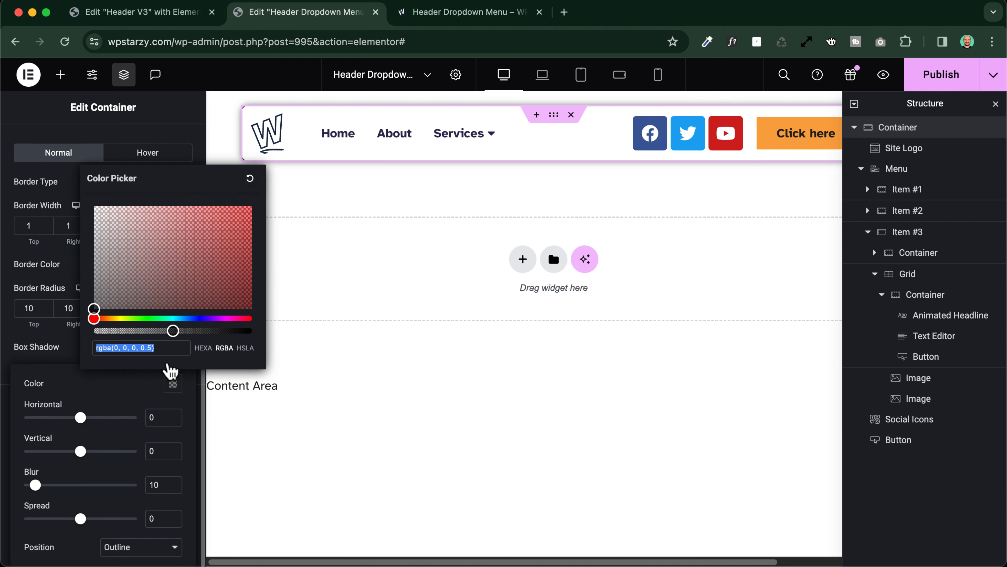
{"action": "left_click_drag", "start_coordinate": [173, 330], "coordinate": [111, 333]}
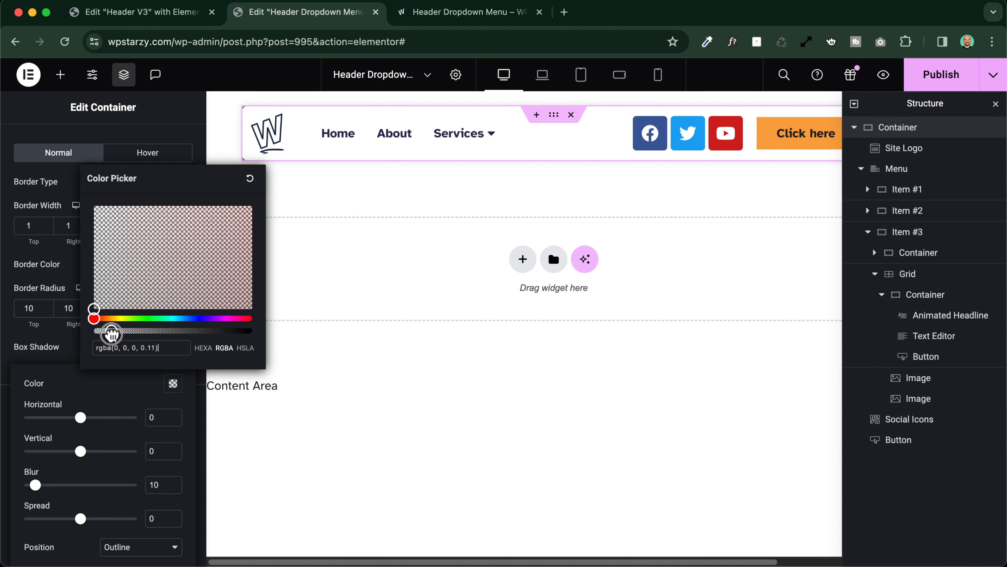
- Publish the header template without display conditions and check the Services item on the preview page
{"action": "left_click", "coordinate": [941, 75]}
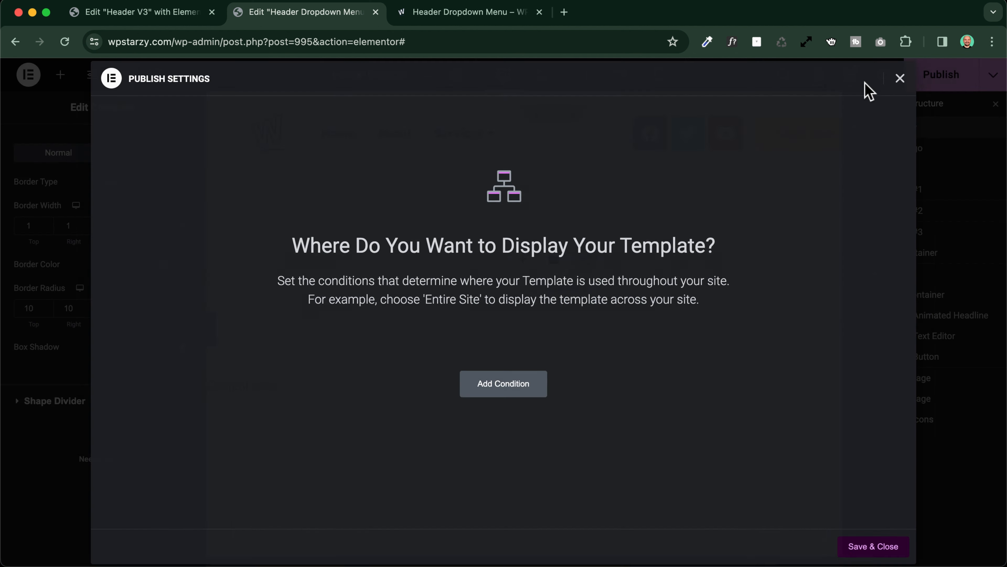
{"action": "left_click", "coordinate": [866, 547]}
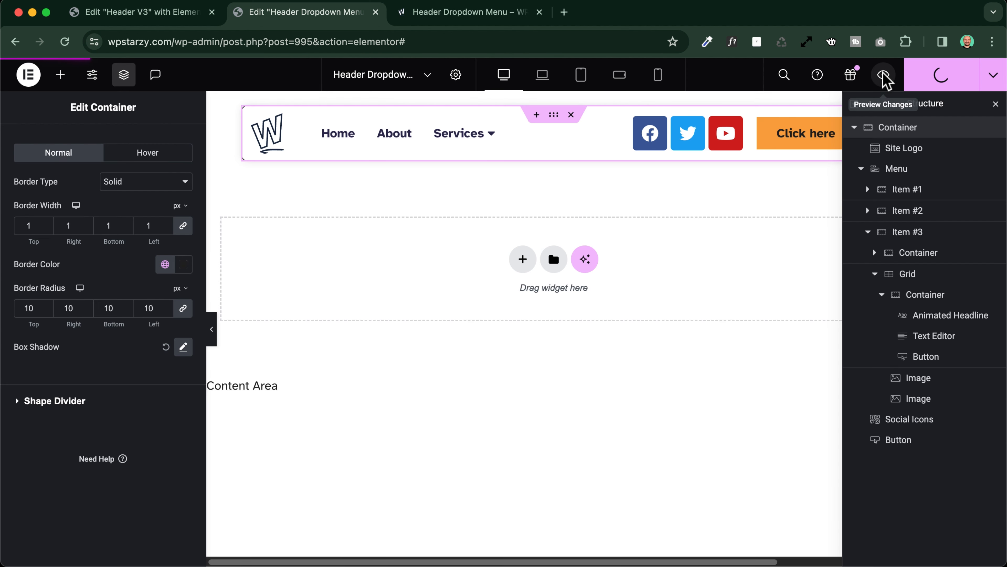
{"action": "left_click", "coordinate": [888, 76]}
{"action": "left_click", "coordinate": [432, 12]}
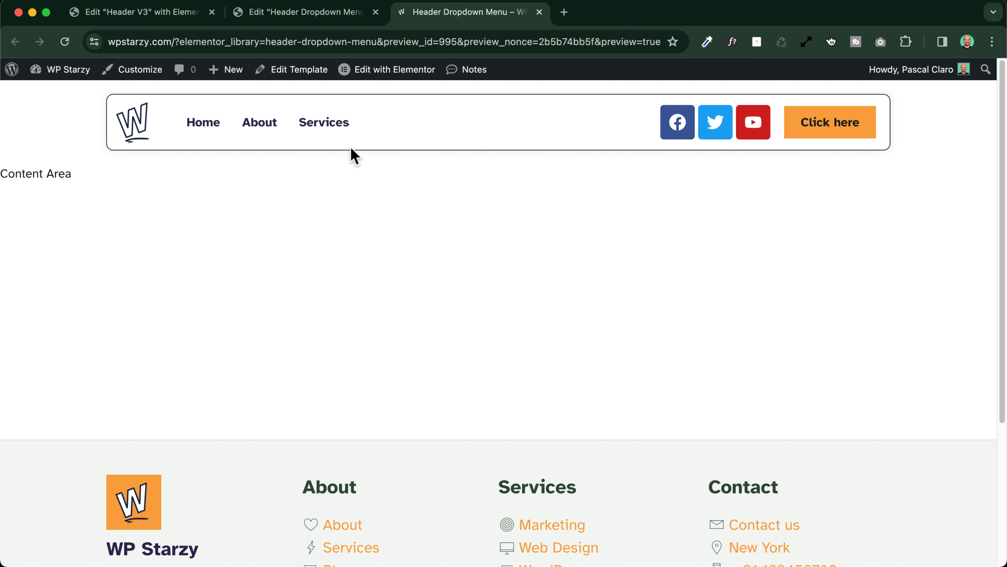
{"action": "mouse_move", "coordinate": [324, 126]}
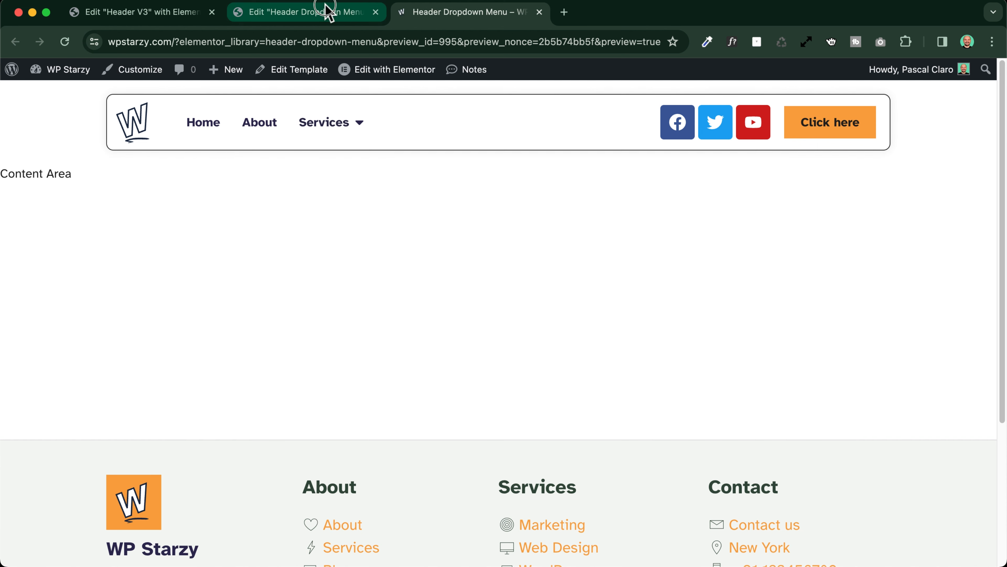
- Look at the open Services dropdown in the Header V3 template as a reference, and return to the Header Dropdown Menu editor
{"action": "left_click", "coordinate": [326, 11]}
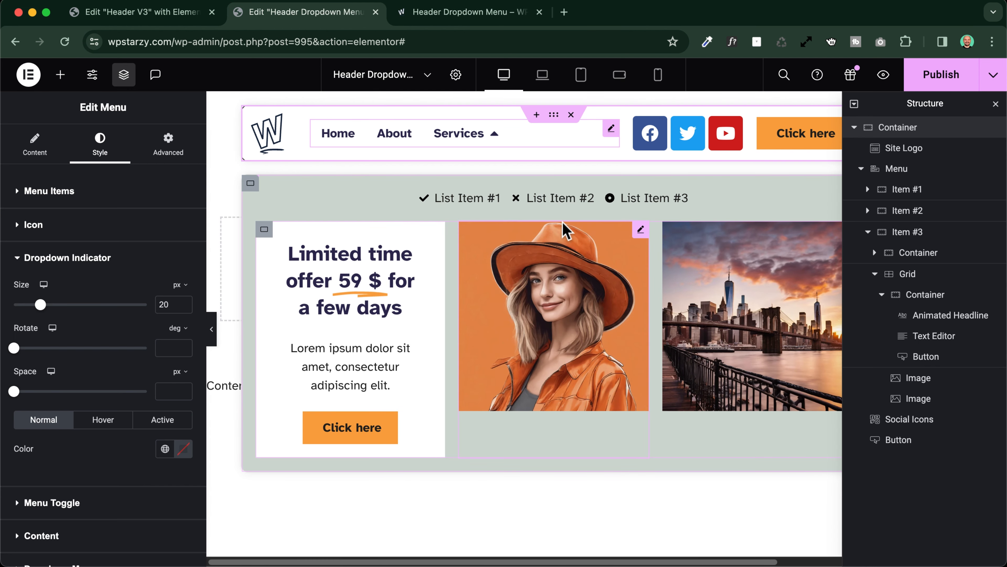
{"action": "left_click", "coordinate": [173, 14]}
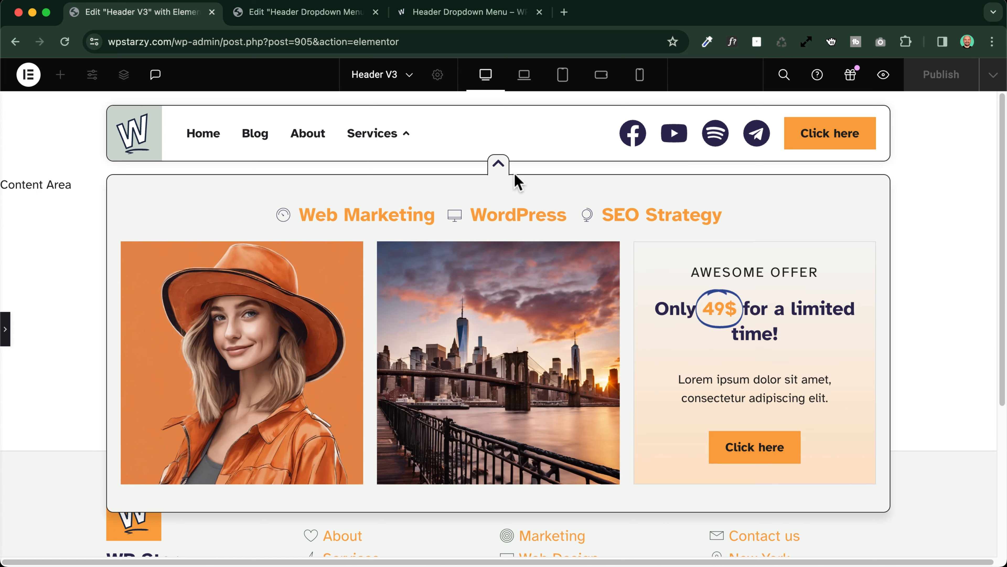
{"action": "left_click", "coordinate": [456, 15]}
{"action": "left_click", "coordinate": [333, 15]}
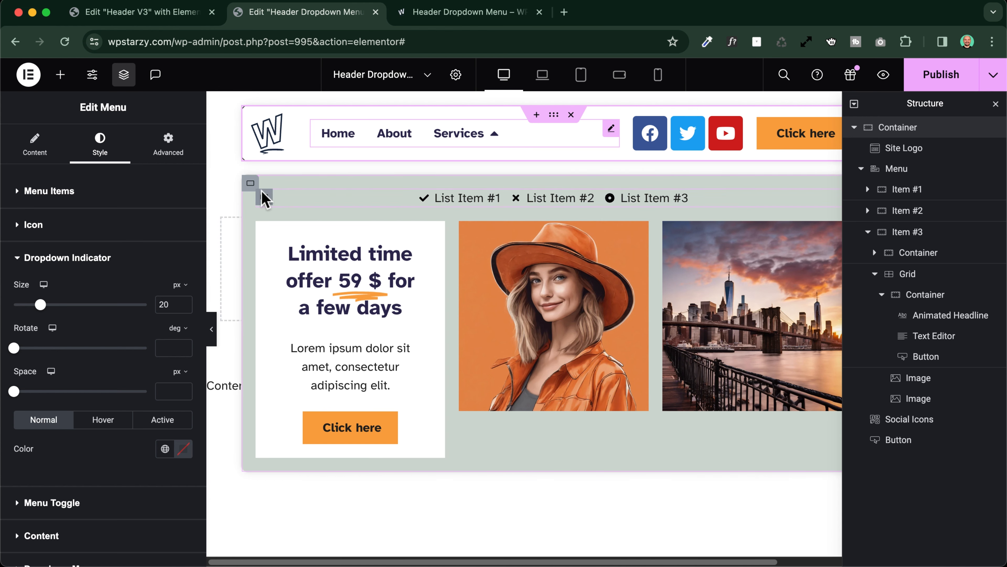
- Add an Icon widget above the icon list in the Services dropdown's upper container
{"action": "left_click", "coordinate": [61, 74]}
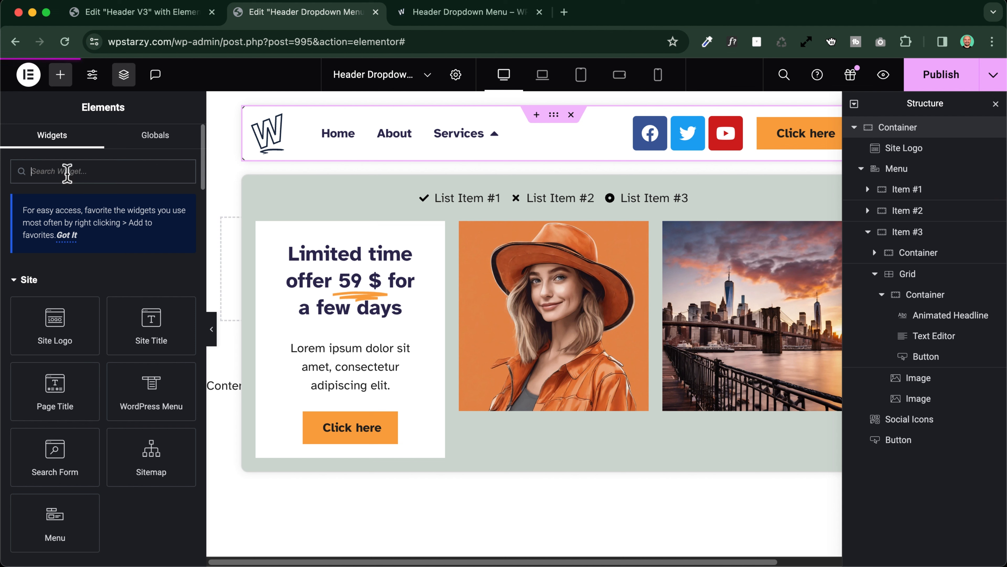
{"action": "type", "text": "icon"}
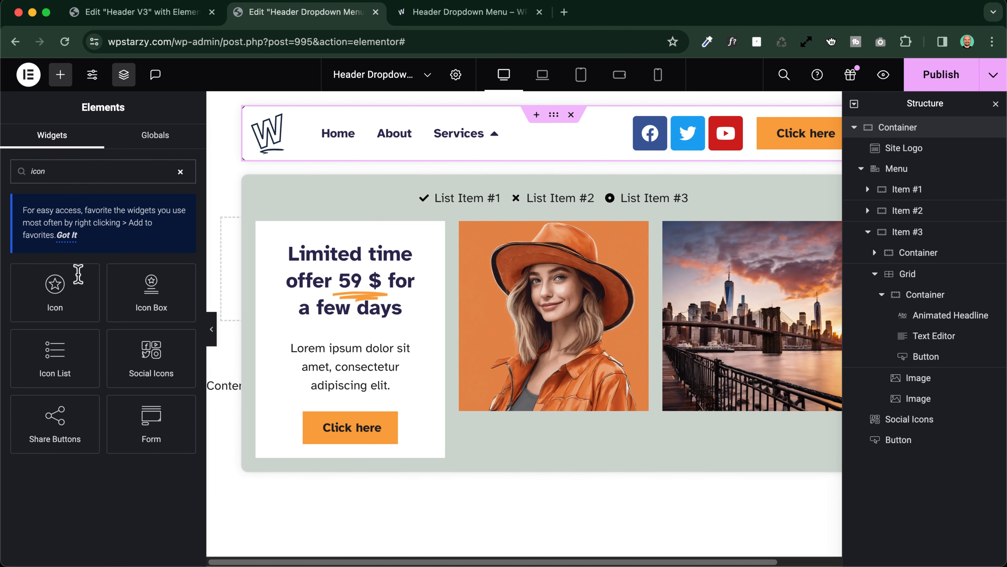
{"action": "left_click_drag", "start_coordinate": [78, 273], "coordinate": [533, 195]}
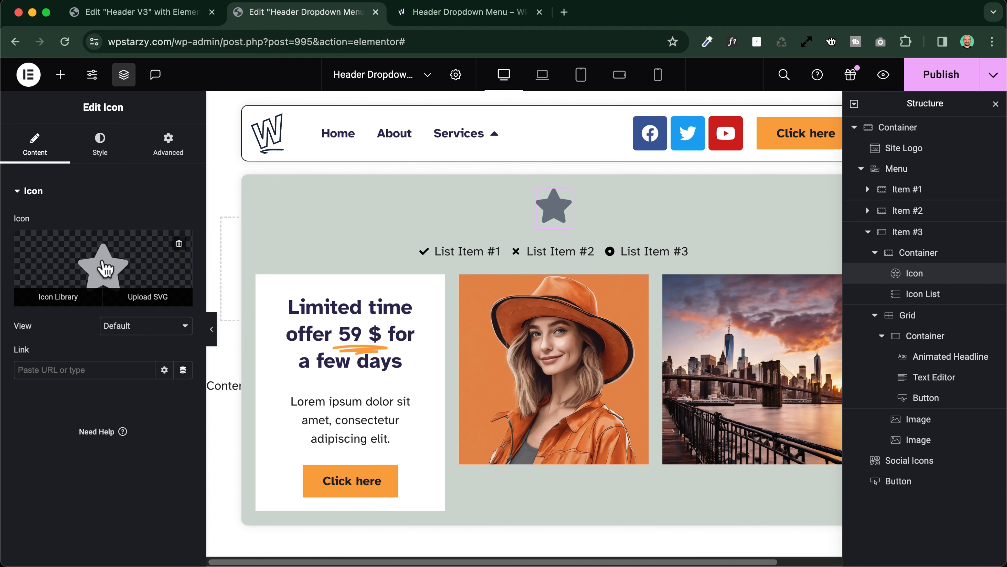
- Replace the widget's star with the circled upward chevron, filtering the icon library by "chev"
{"action": "left_click", "coordinate": [103, 270]}
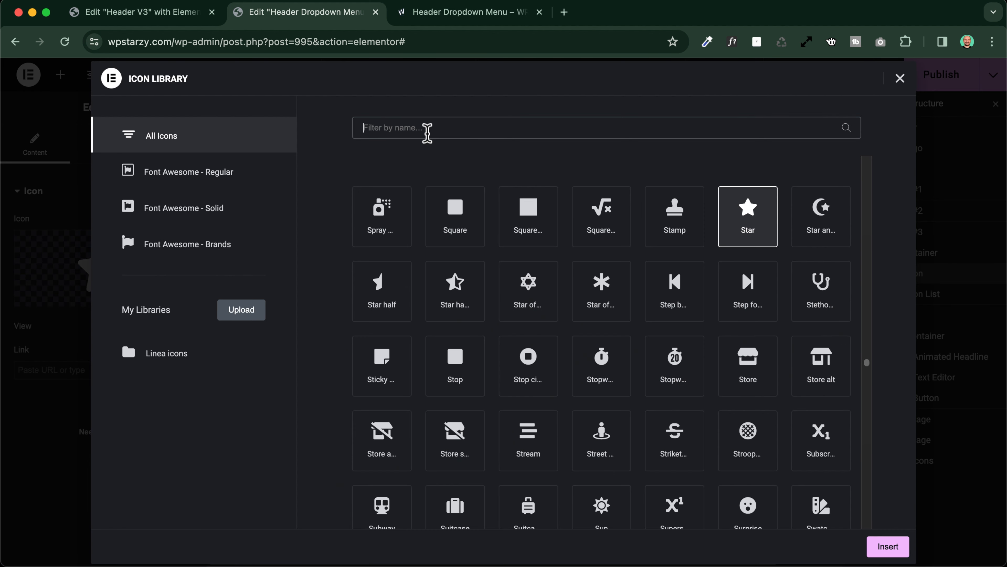
{"action": "type", "text": "chev"}
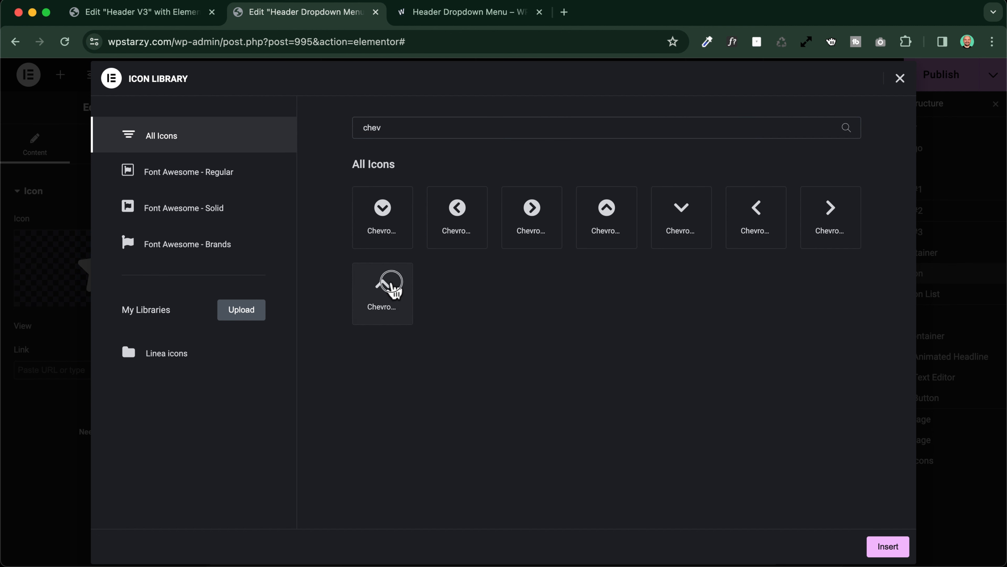
{"action": "left_click", "coordinate": [386, 288]}
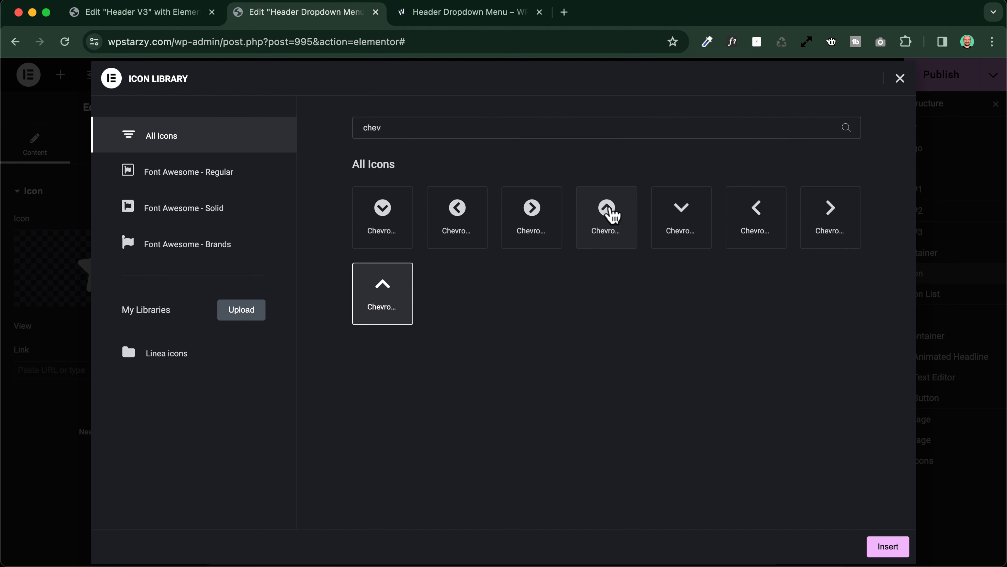
{"action": "left_click", "coordinate": [611, 216]}
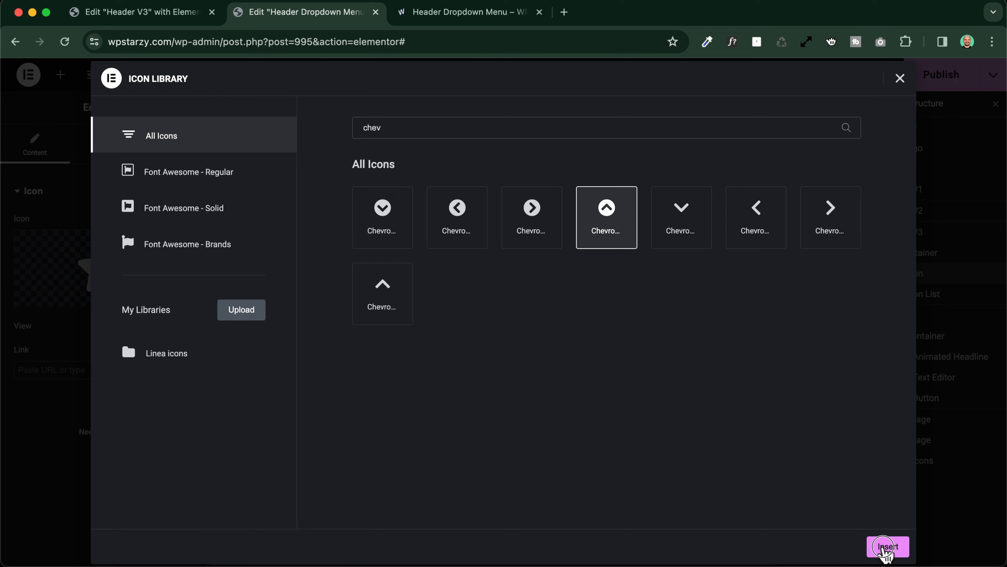
{"action": "left_click", "coordinate": [884, 546]}
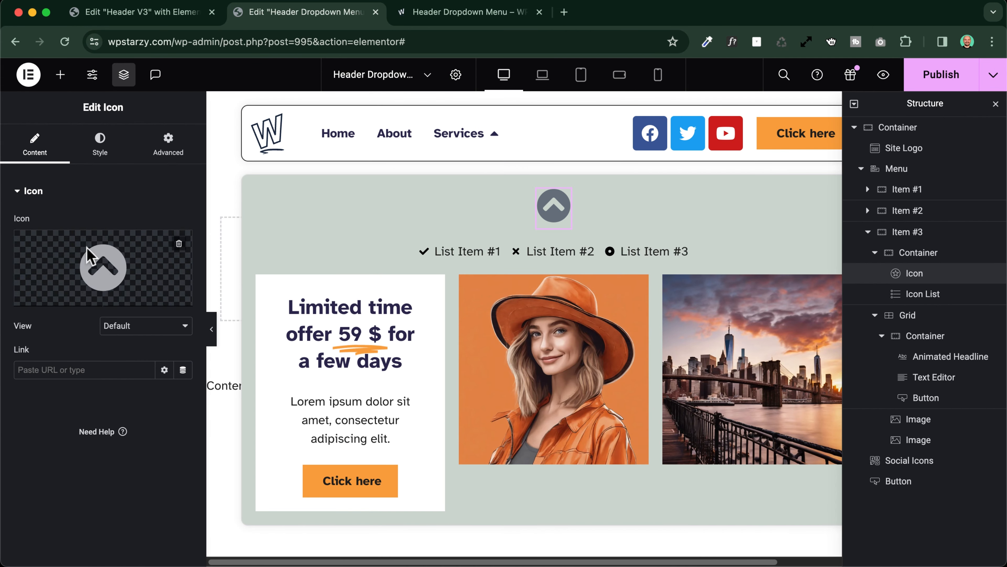
- Set the chevron icon's primary color to the global color Dark 1
{"action": "left_click", "coordinate": [100, 147]}
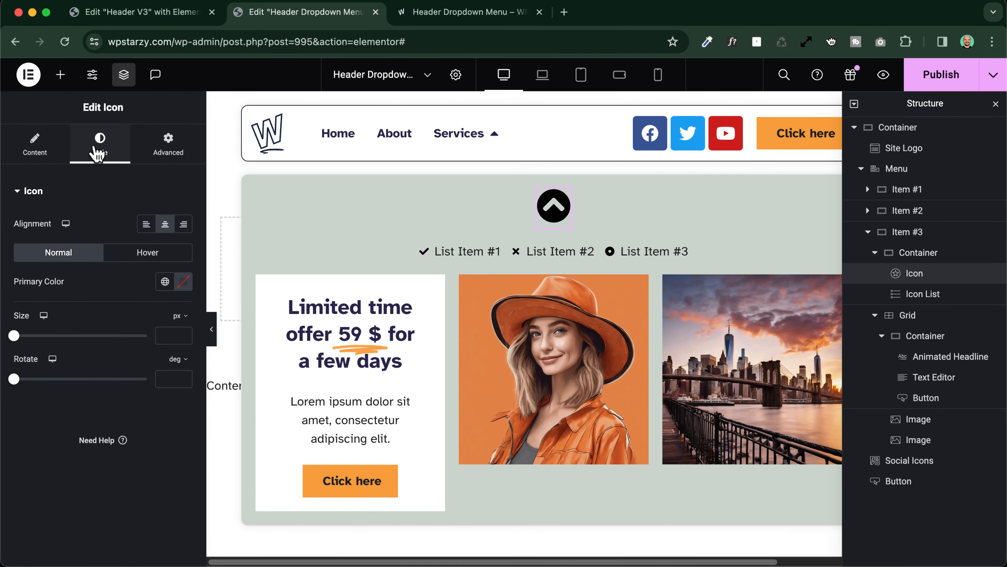
{"action": "left_click", "coordinate": [165, 282]}
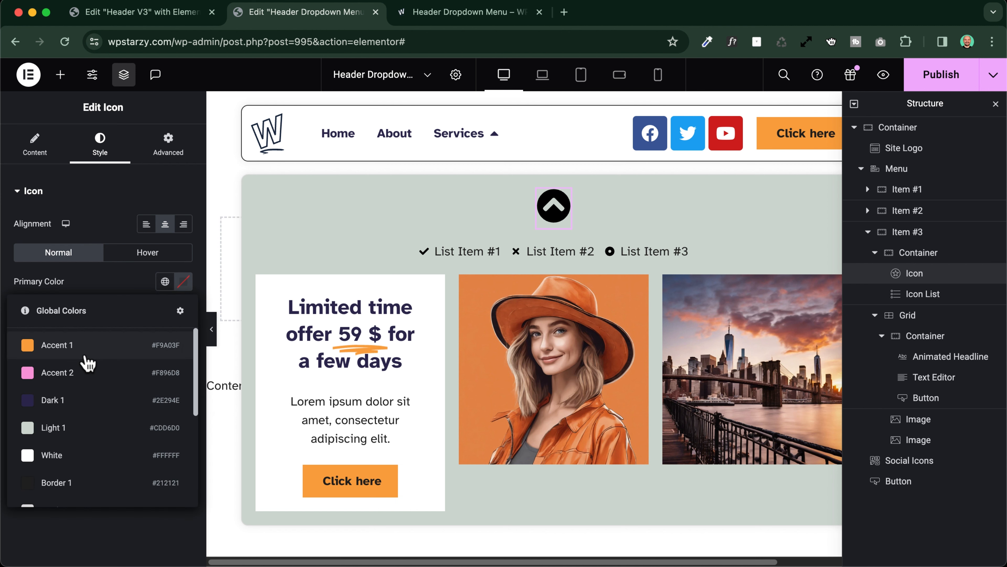
{"action": "left_click", "coordinate": [61, 400]}
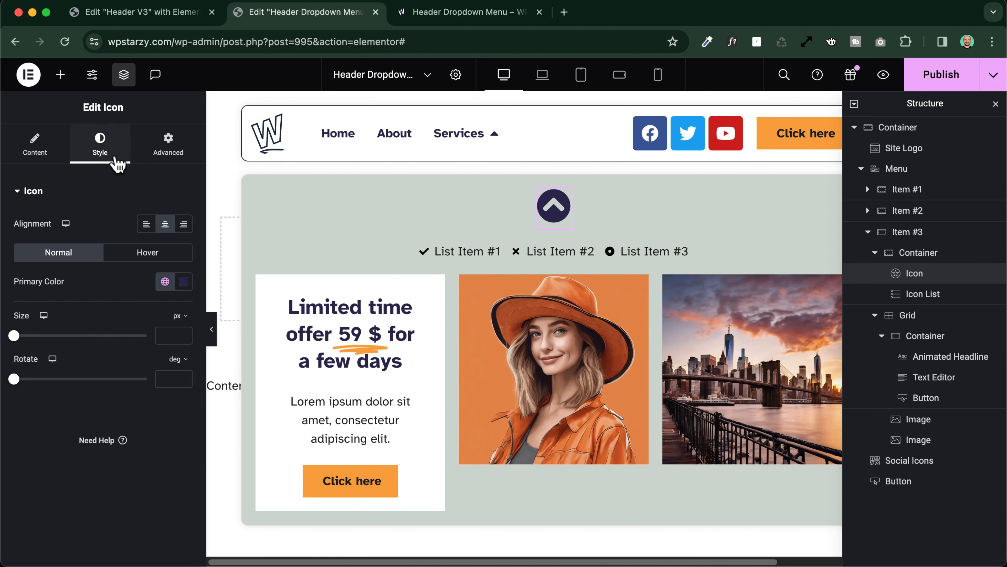
- Give the icon widget a classic background in the global color Light 1
{"action": "left_click", "coordinate": [166, 158]}
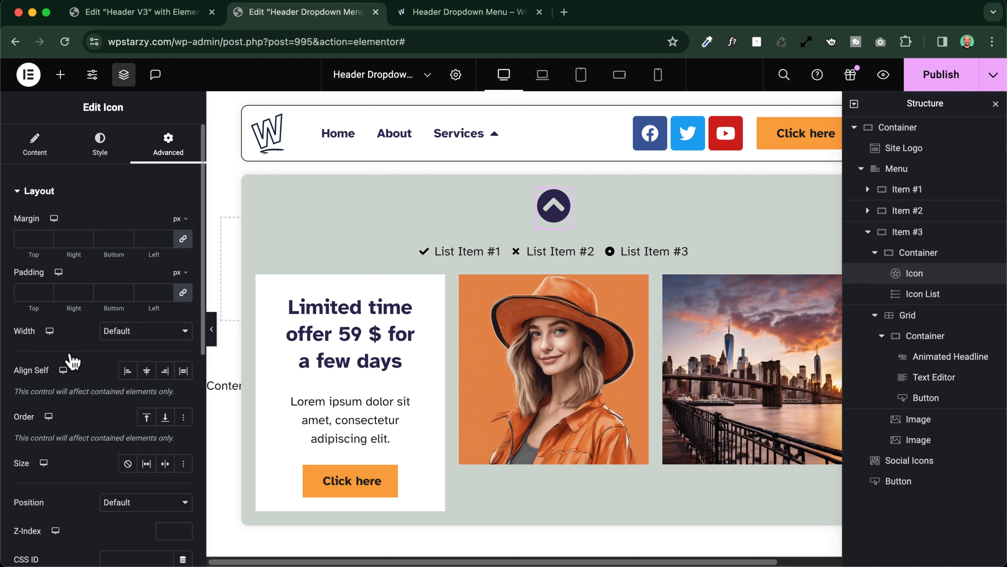
{"action": "scroll", "coordinate": [68, 357], "scroll_direction": "down", "scroll_amount": 5}
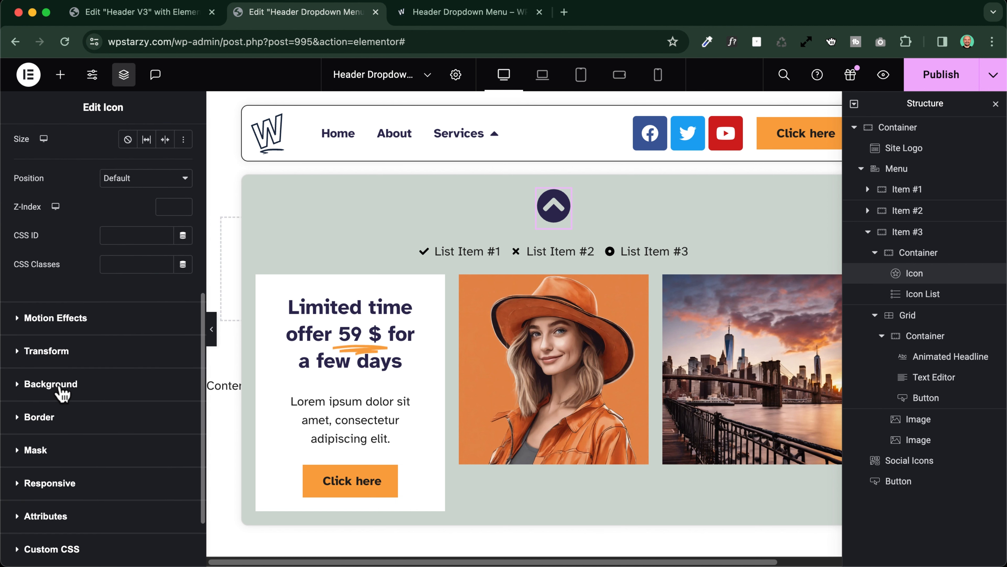
{"action": "left_click", "coordinate": [60, 385]}
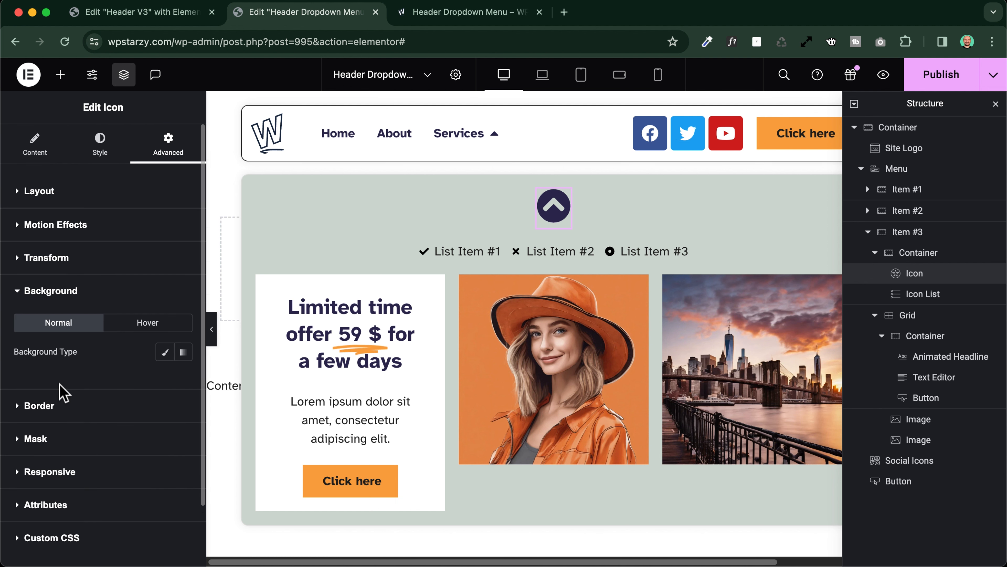
{"action": "left_click", "coordinate": [164, 352]}
{"action": "left_click", "coordinate": [165, 381]}
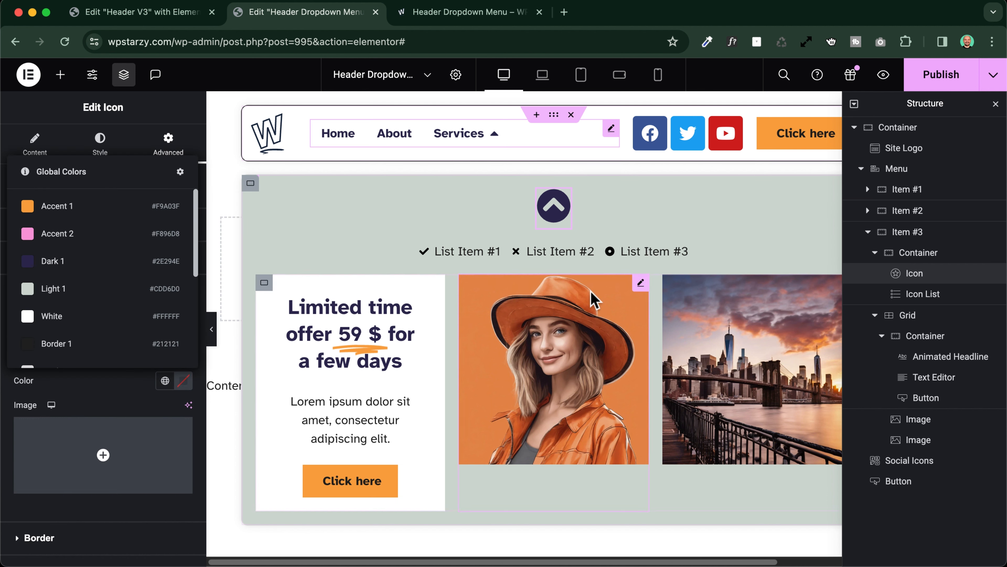
{"action": "left_click", "coordinate": [56, 293]}
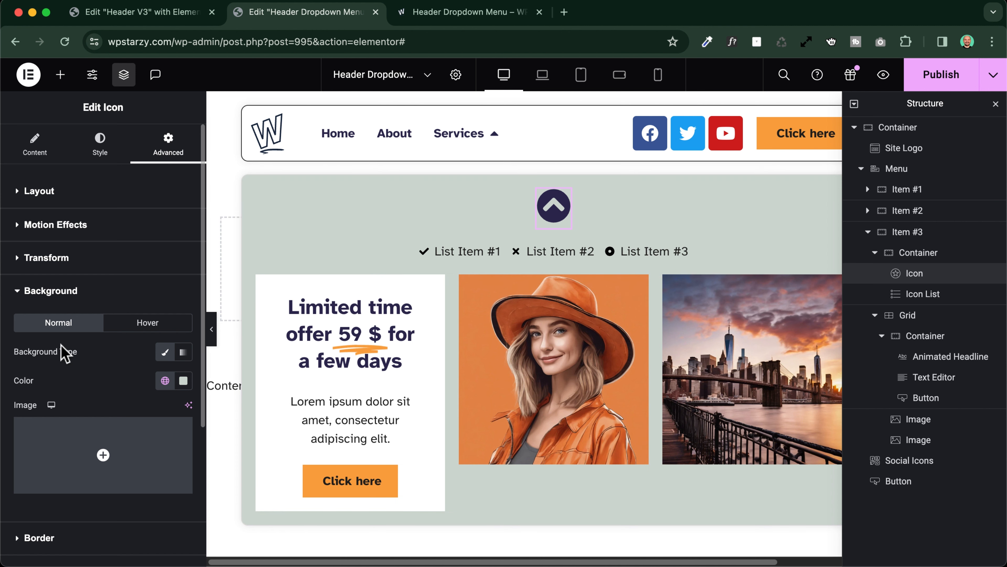
- Unlink the icon widget's margin values and set its bottom margin to -9 px
{"action": "left_click", "coordinate": [26, 198]}
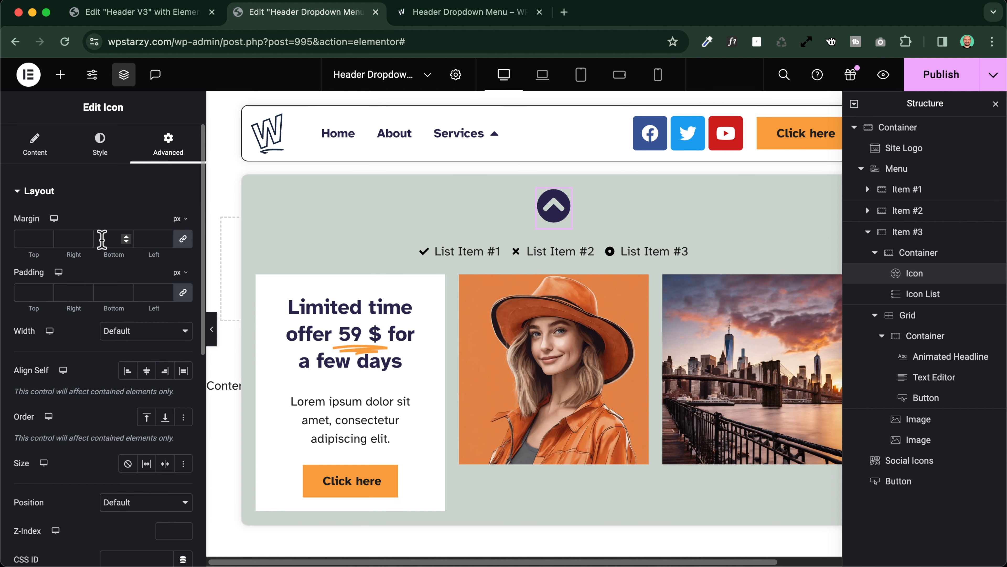
{"action": "left_click", "coordinate": [183, 238]}
{"action": "type", "text": "-7"}
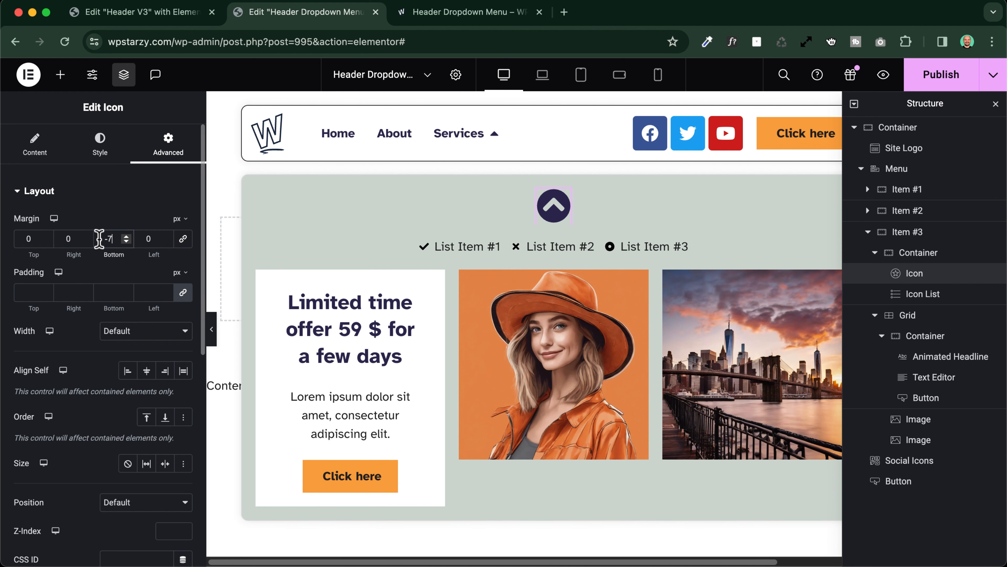
{"action": "key", "text": "Down"}
{"action": "key", "text": "Down"}
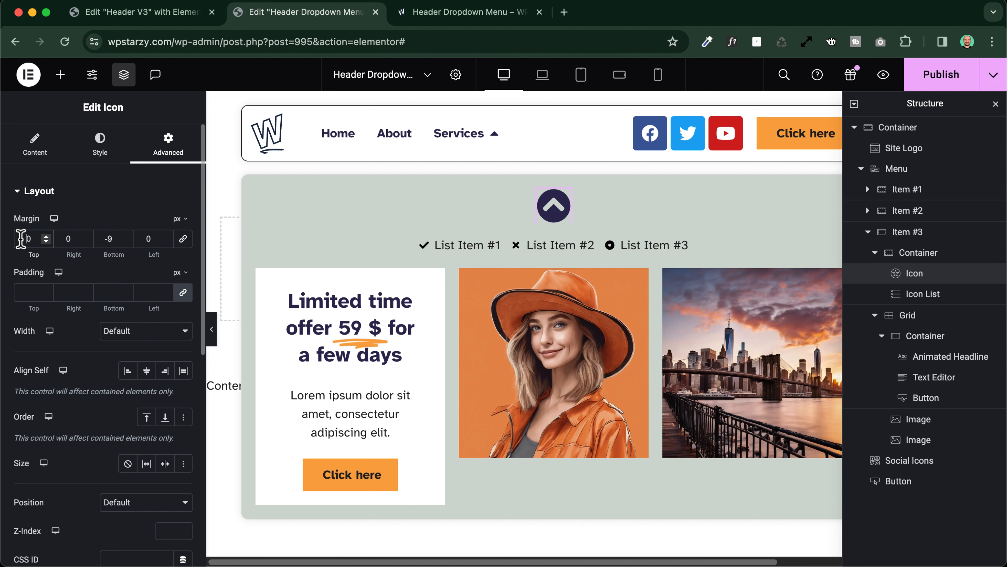
- Set the icon widget's top margin to -49 px so it overlaps the dropdown's upper edge
{"action": "key", "text": "Down"}
{"action": "key", "text": "Down"}
{"action": "key", "text": "Down"}
{"action": "key", "text": "Down"}
{"action": "key", "text": "Down"}
{"action": "key", "text": "Down"}
{"action": "key", "text": "Down"}
{"action": "key", "text": "Down"}
{"action": "key", "text": "Down"}
{"action": "key", "text": "Down"}
{"action": "key", "text": "Down"}
{"action": "key", "text": "Down"}
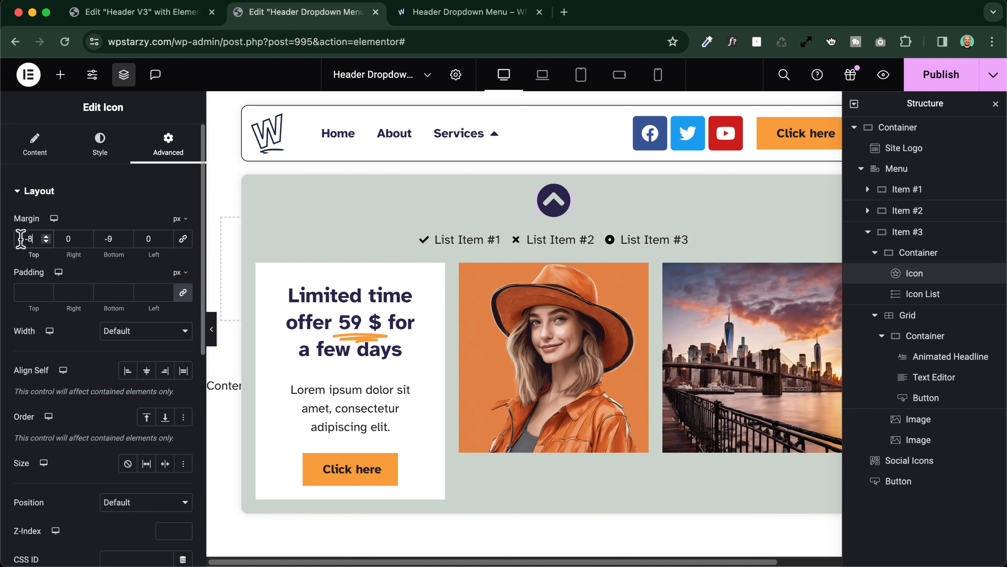
{"action": "key", "text": "Down"}
{"action": "key", "text": "Down"}
{"action": "key", "text": "Down"}
{"action": "key", "text": "Down"}
{"action": "key", "text": "Down"}
{"action": "key", "text": "Down"}
{"action": "key", "text": "Down"}
{"action": "key", "text": "Down"}
{"action": "key", "text": "Down"}
{"action": "key", "text": "Down"}
{"action": "key", "text": "Down"}
{"action": "key", "text": "Down"}
{"action": "key", "text": "Down"}
{"action": "key", "text": "Down"}
{"action": "key", "text": "Down"}
{"action": "key", "text": "Down"}
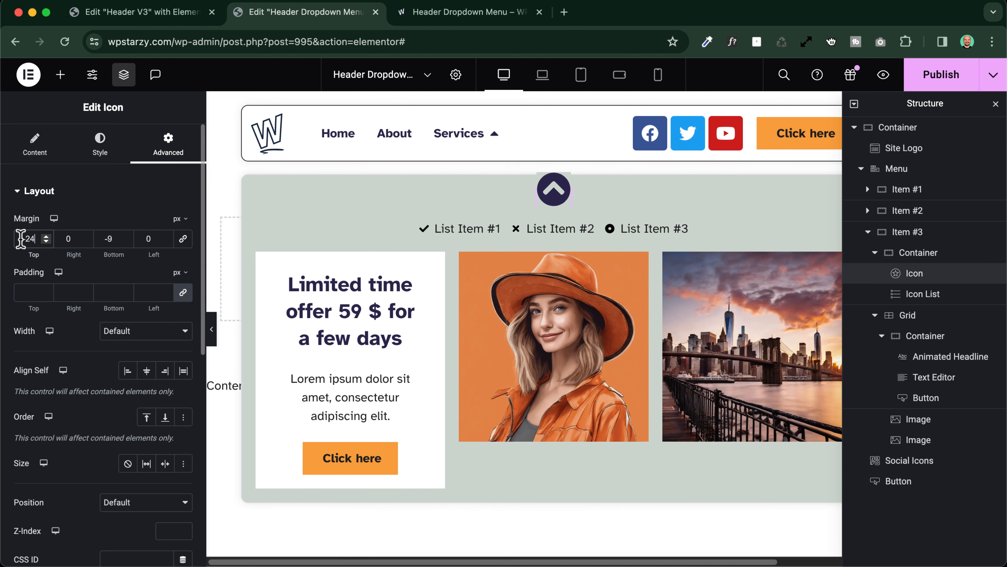
{"action": "key", "text": "Down"}
{"action": "key", "text": "Down"}
{"action": "key", "text": "Down"}
{"action": "key", "text": "Down"}
{"action": "key", "text": "Down"}
{"action": "key", "text": "Down"}
{"action": "key", "text": "Down"}
{"action": "key", "text": "Down"}
{"action": "key", "text": "Down"}
{"action": "key", "text": "Down"}
{"action": "key", "text": "Down"}
{"action": "key", "text": "Down"}
{"action": "key", "text": "Down"}
{"action": "key", "text": "Down"}
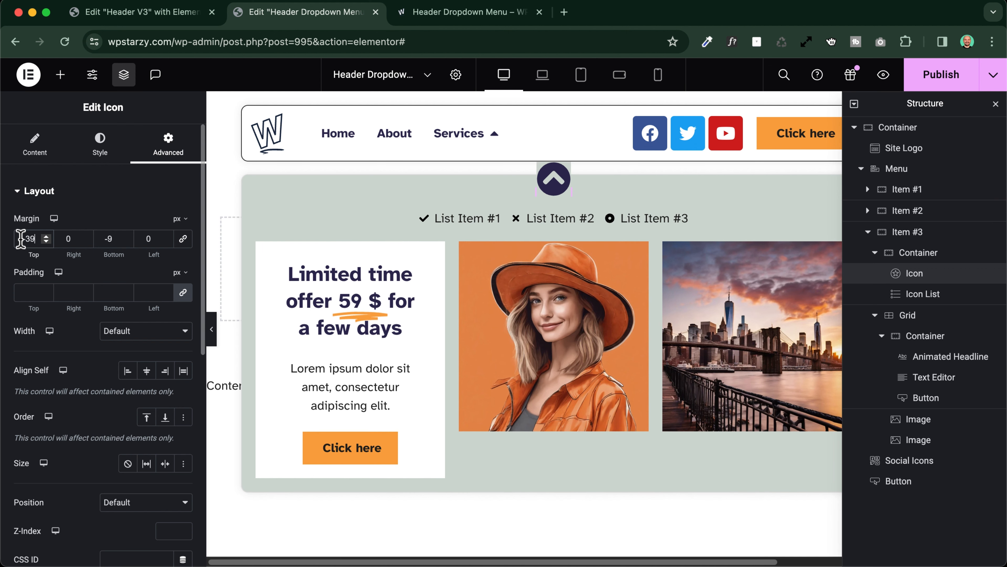
{"action": "key", "text": "Down"}
{"action": "key", "text": "Down"}
{"action": "key", "text": "Down"}
{"action": "key", "text": "Down"}
{"action": "key", "text": "Down"}
{"action": "key", "text": "Down"}
{"action": "key", "text": "Down"}
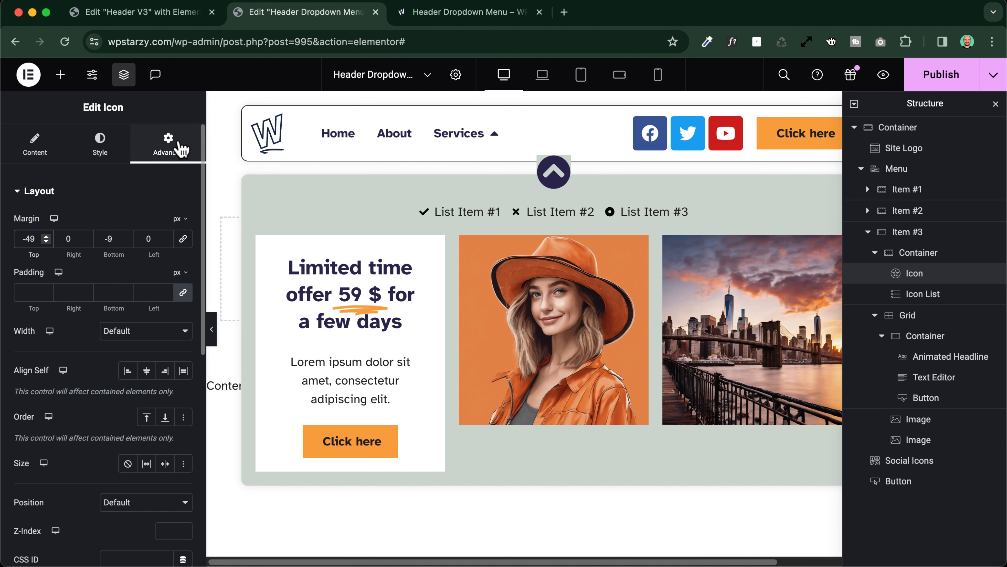
- Set the icon widget's border radius to 500 px on all corners
{"action": "scroll", "coordinate": [91, 269], "scroll_direction": "down", "scroll_amount": 10}
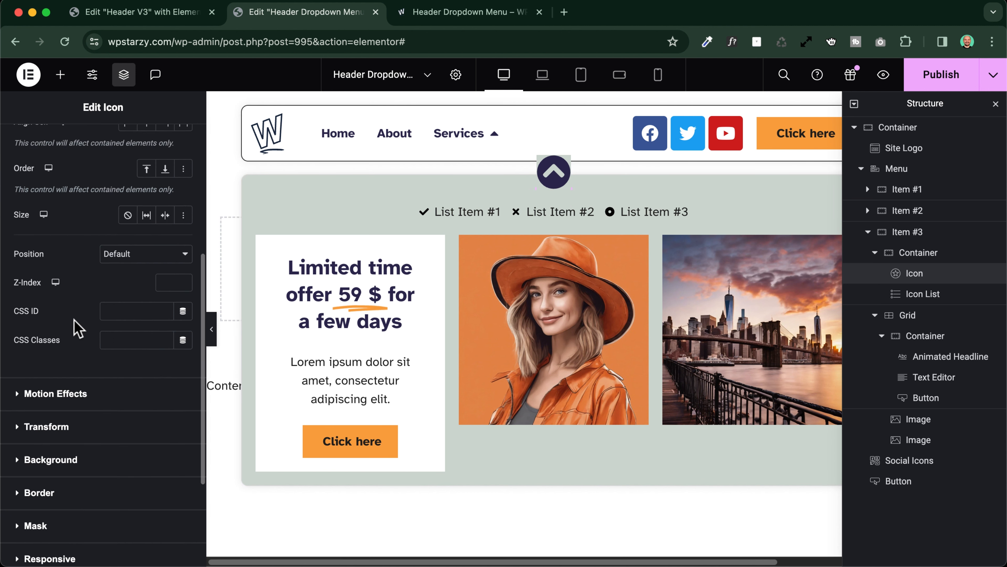
{"action": "left_click", "coordinate": [45, 371]}
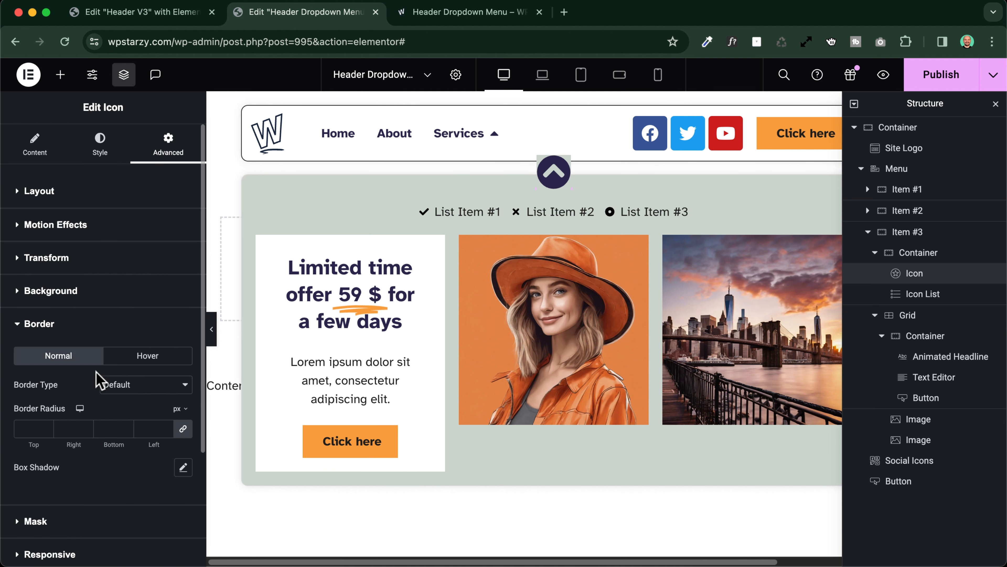
{"action": "left_click", "coordinate": [38, 430]}
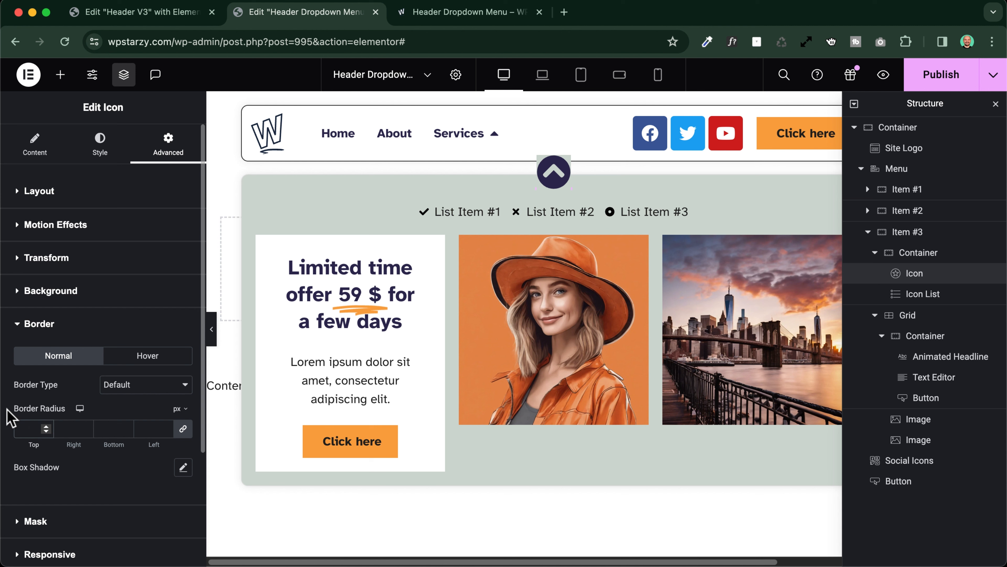
{"action": "type", "text": "500"}
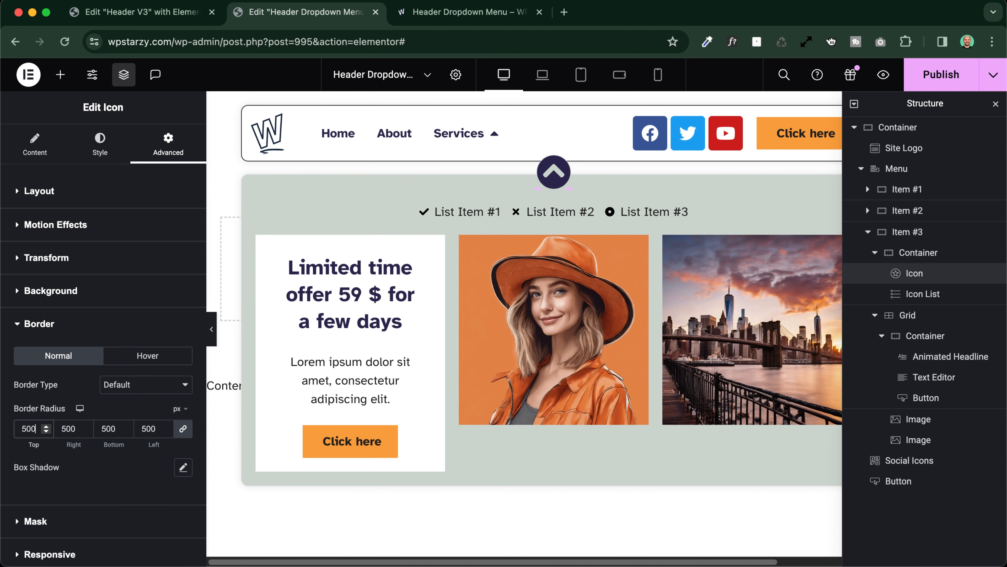
- Publish the template without adding a display condition, and check the Services dropdown in the page preview before returning to the editor
{"action": "left_click", "coordinate": [943, 80]}
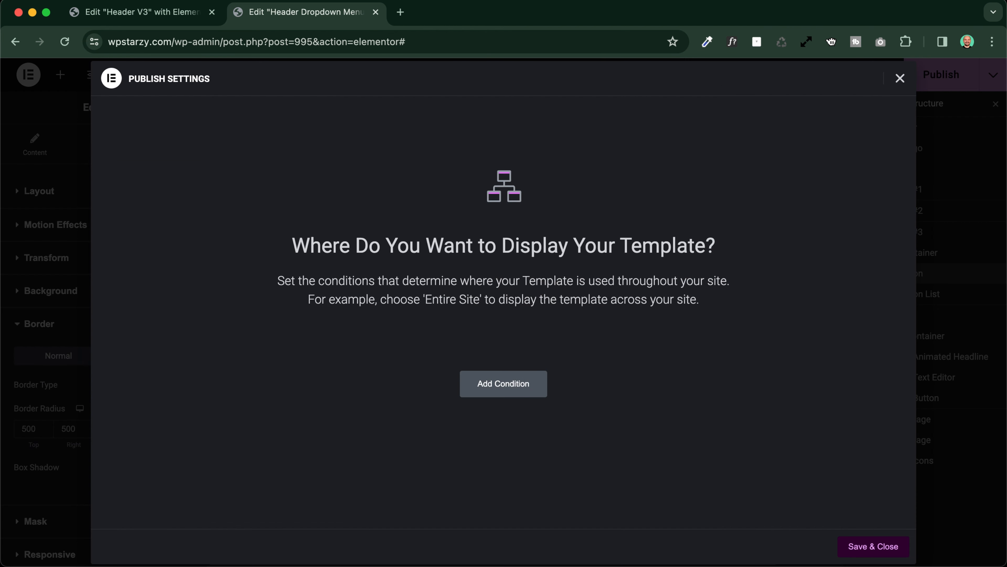
{"action": "left_click", "coordinate": [876, 550]}
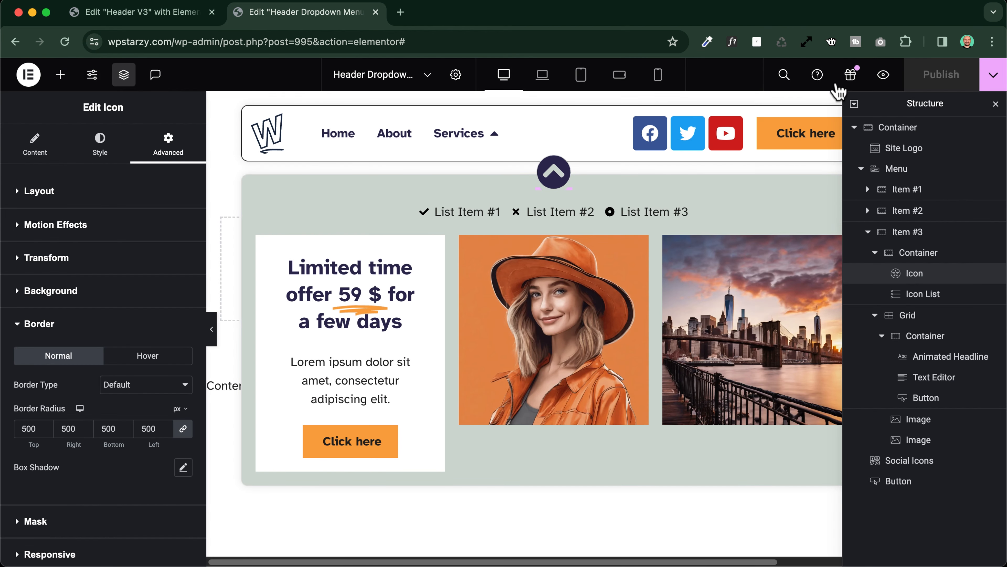
{"action": "left_click", "coordinate": [879, 76]}
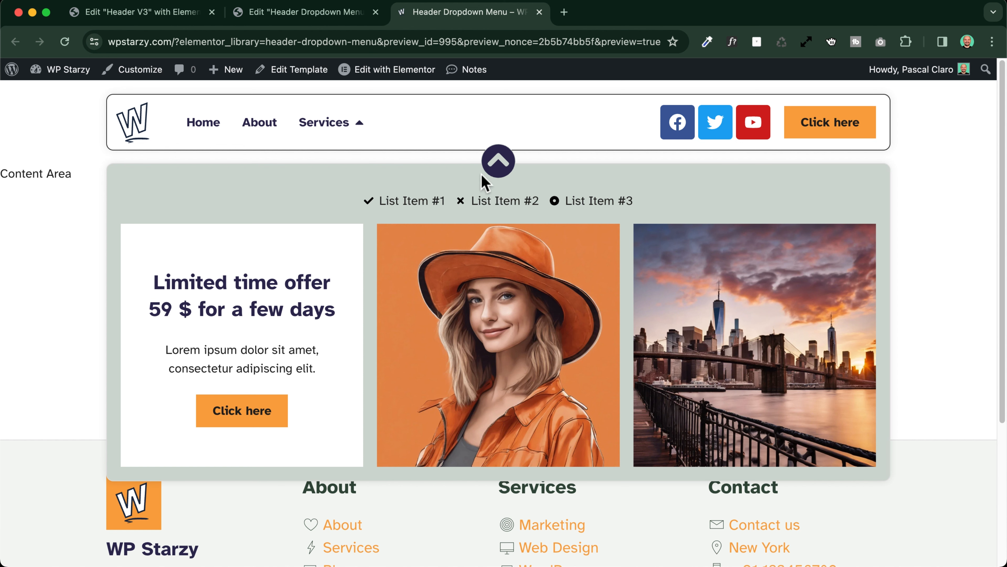
{"action": "scroll", "coordinate": [377, 163], "scroll_direction": "down", "scroll_amount": 1}
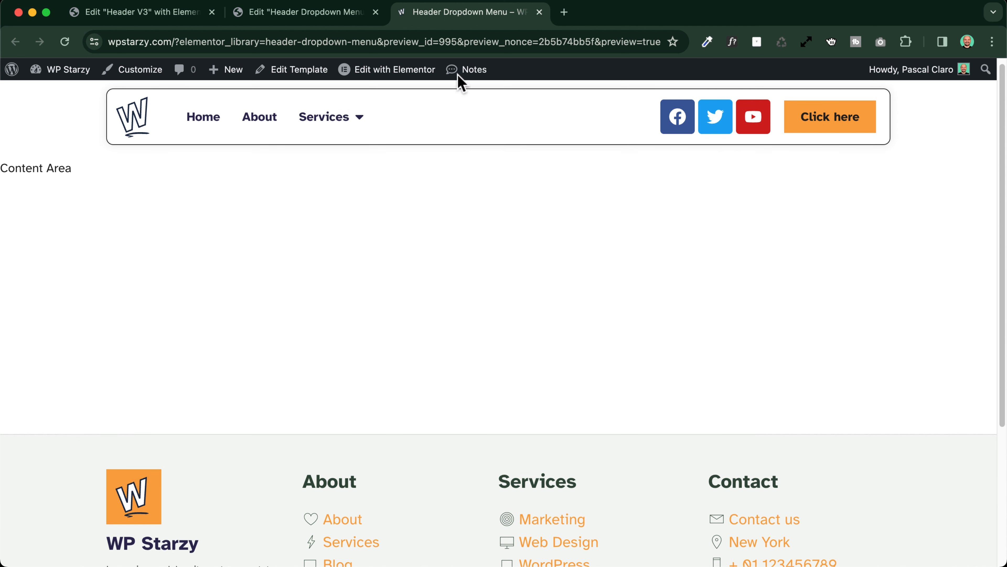
{"action": "left_click", "coordinate": [300, 12]}
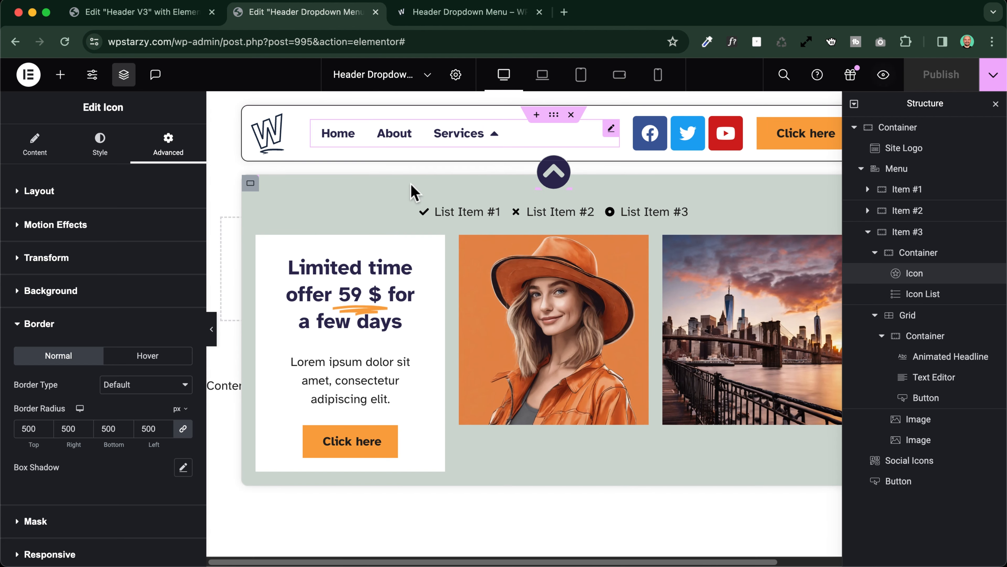
- Set the chevron icon's primary color to the global color Light 1
{"action": "left_click", "coordinate": [37, 151]}
{"action": "left_click", "coordinate": [100, 147]}
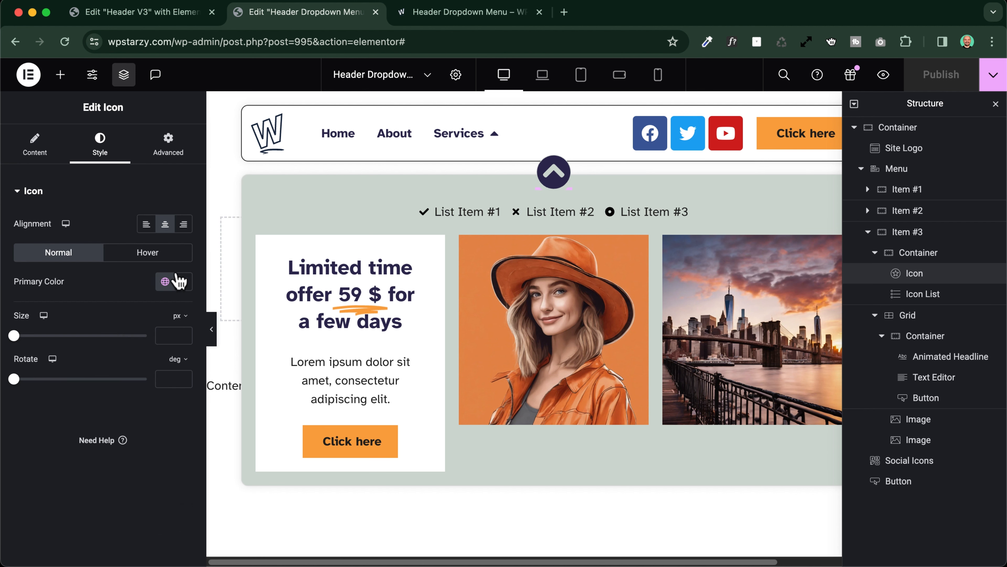
{"action": "left_click", "coordinate": [165, 281]}
{"action": "left_click", "coordinate": [74, 427]}
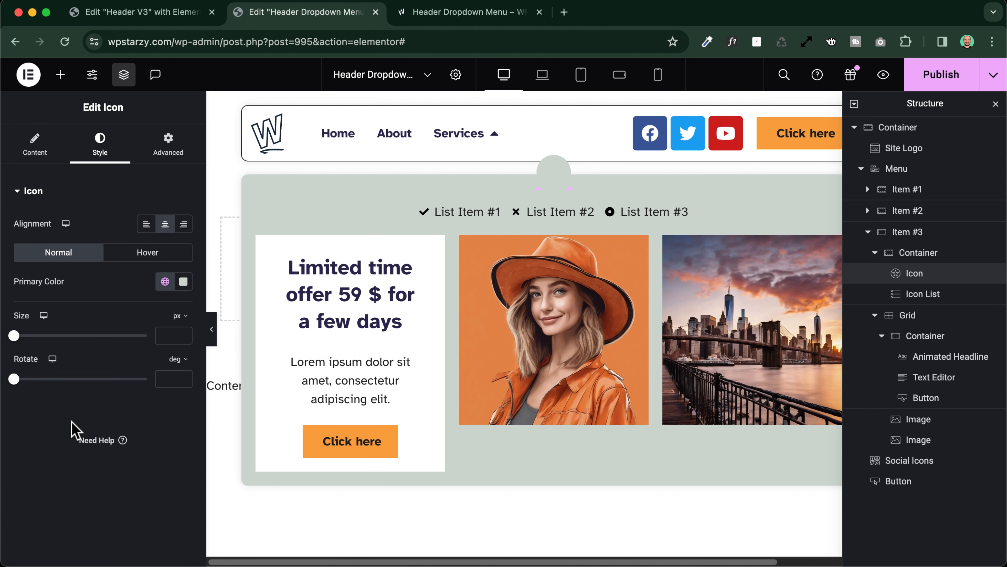
- Set the chevron icon widget's background to the global color Dark 1
{"action": "left_click", "coordinate": [170, 146]}
{"action": "scroll", "coordinate": [88, 301], "scroll_direction": "down", "scroll_amount": 8}
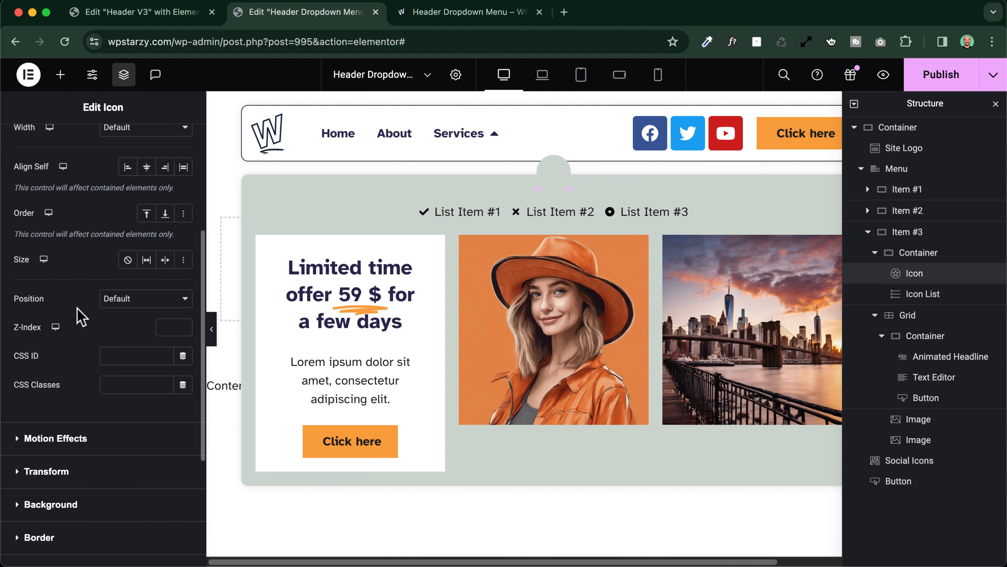
{"action": "scroll", "coordinate": [64, 377], "scroll_direction": "down", "scroll_amount": 2}
{"action": "left_click", "coordinate": [59, 371]}
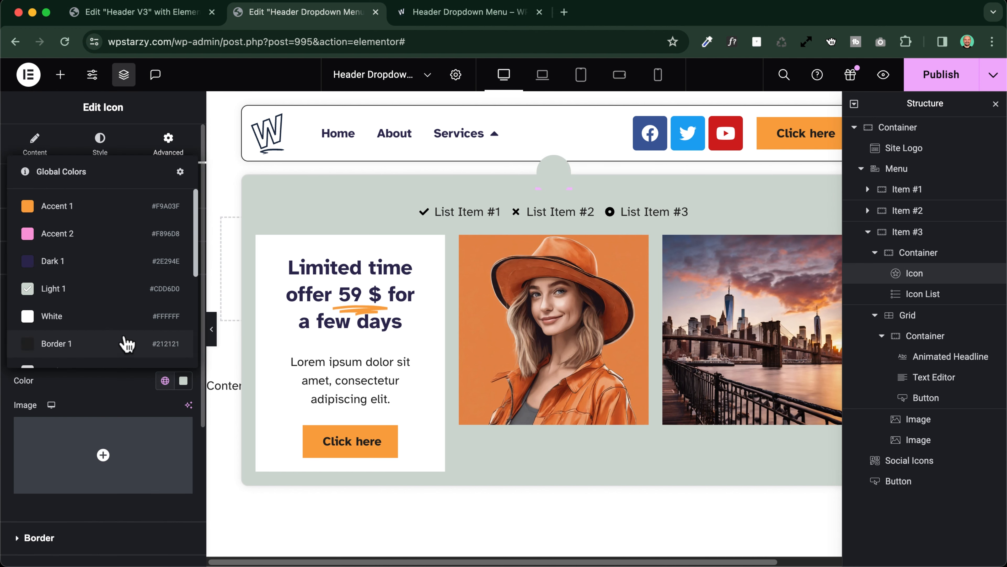
{"action": "left_click", "coordinate": [52, 261]}
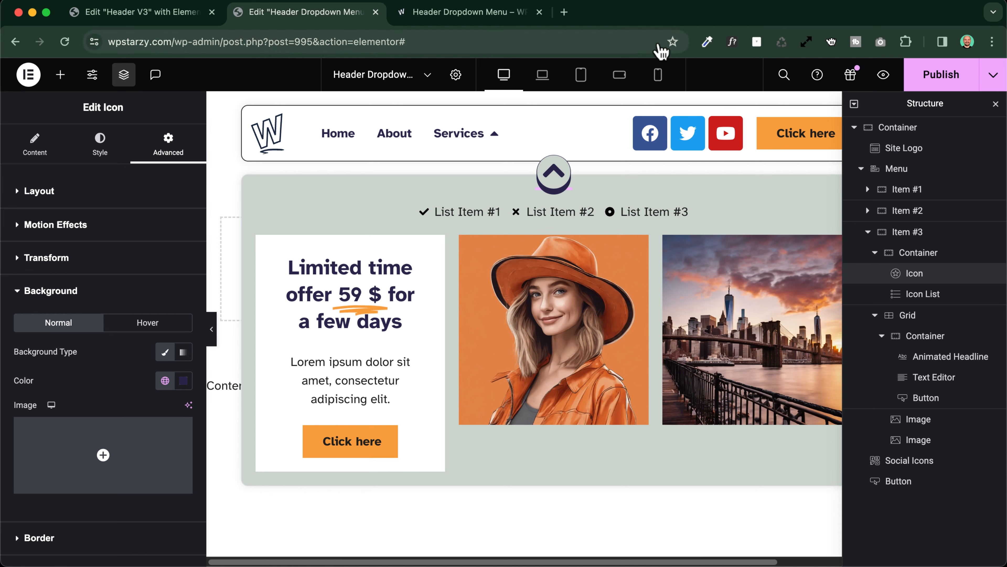
- Publish the template without a display condition, check the Services dropdown in the page preview, and return to the editor
{"action": "left_click", "coordinate": [943, 81]}
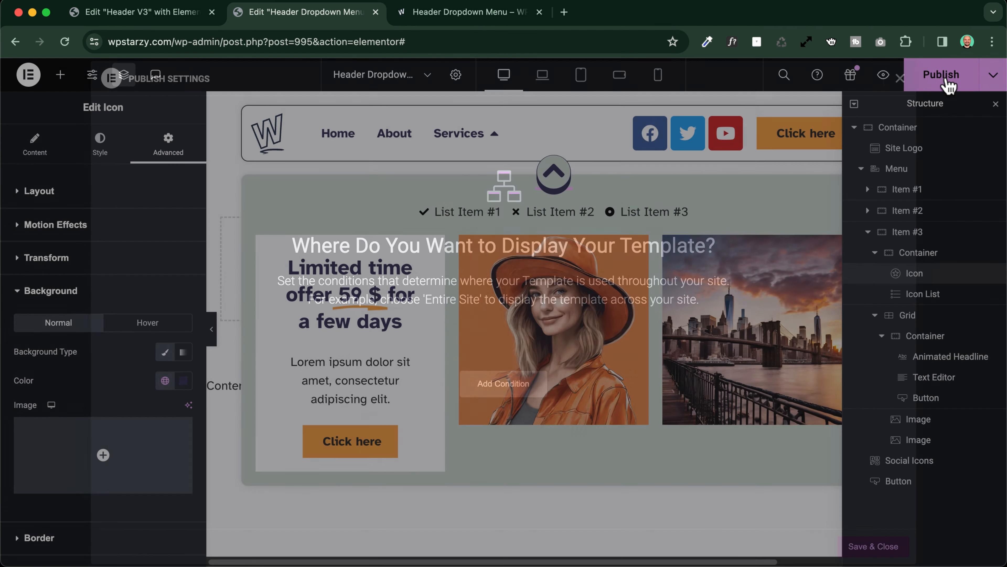
{"action": "left_click", "coordinate": [871, 545]}
{"action": "left_click", "coordinate": [419, 18]}
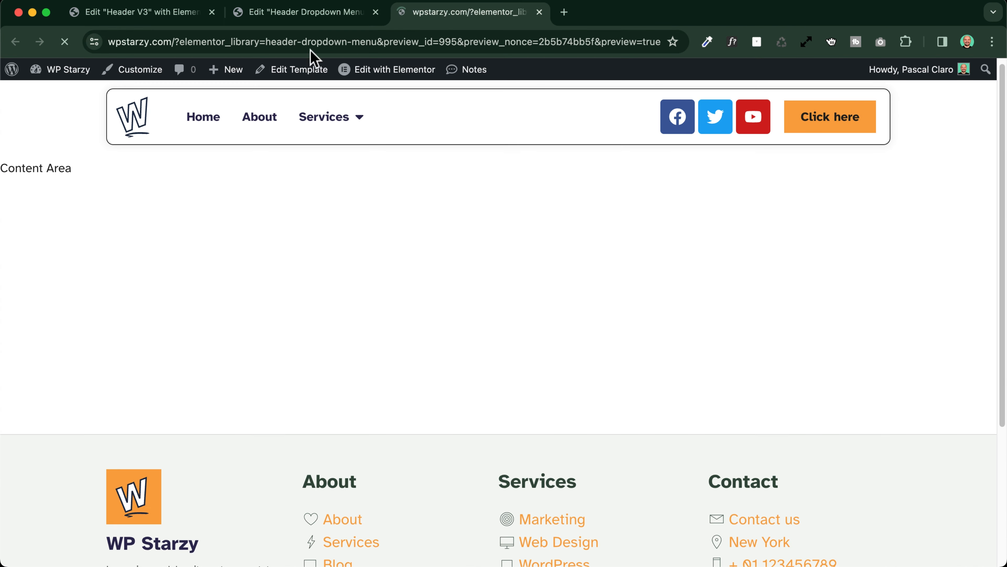
{"action": "mouse_move", "coordinate": [332, 116]}
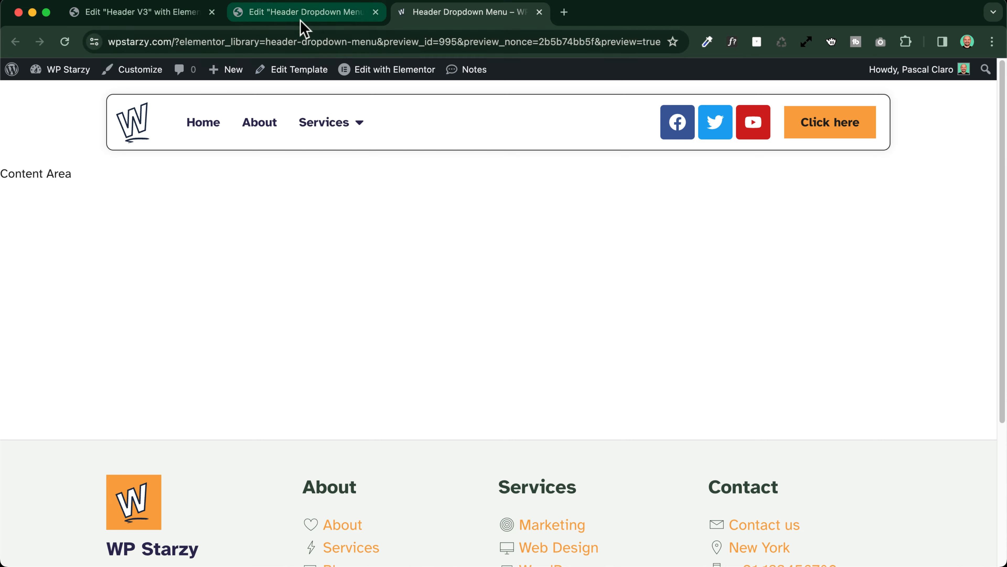
{"action": "left_click", "coordinate": [302, 12]}
- Try Accent 1 on the icon list's icons, settle on Dark 1, and set their size to 20 px
{"action": "left_click", "coordinate": [681, 211]}
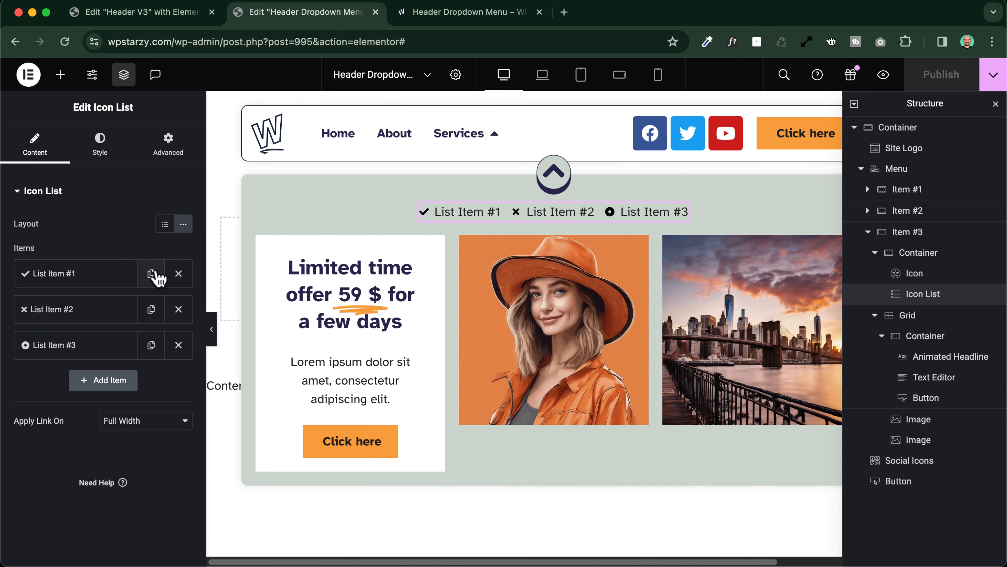
{"action": "left_click", "coordinate": [101, 149]}
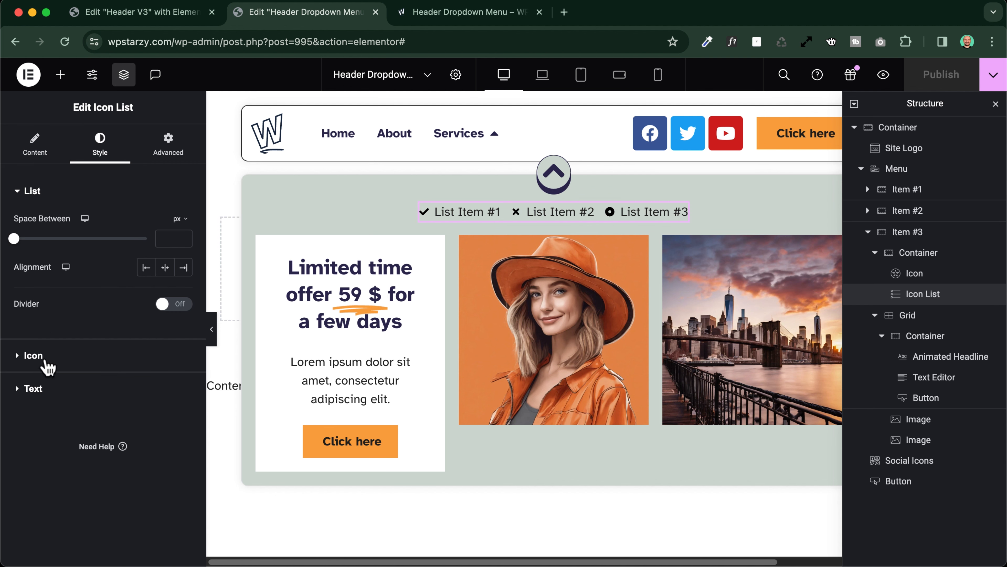
{"action": "left_click", "coordinate": [35, 355]}
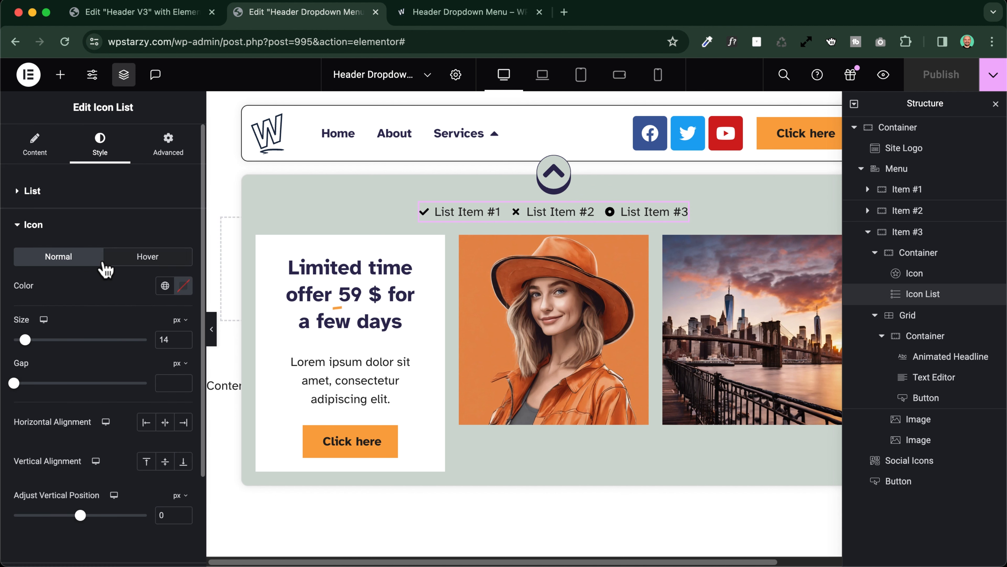
{"action": "left_click", "coordinate": [165, 285]}
{"action": "left_click", "coordinate": [57, 350]}
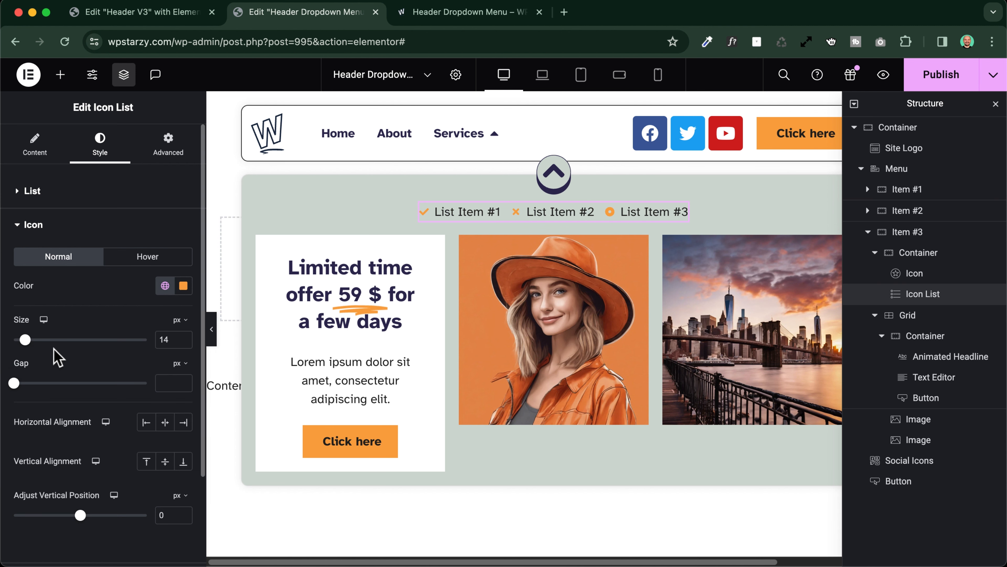
{"action": "left_click", "coordinate": [165, 285]}
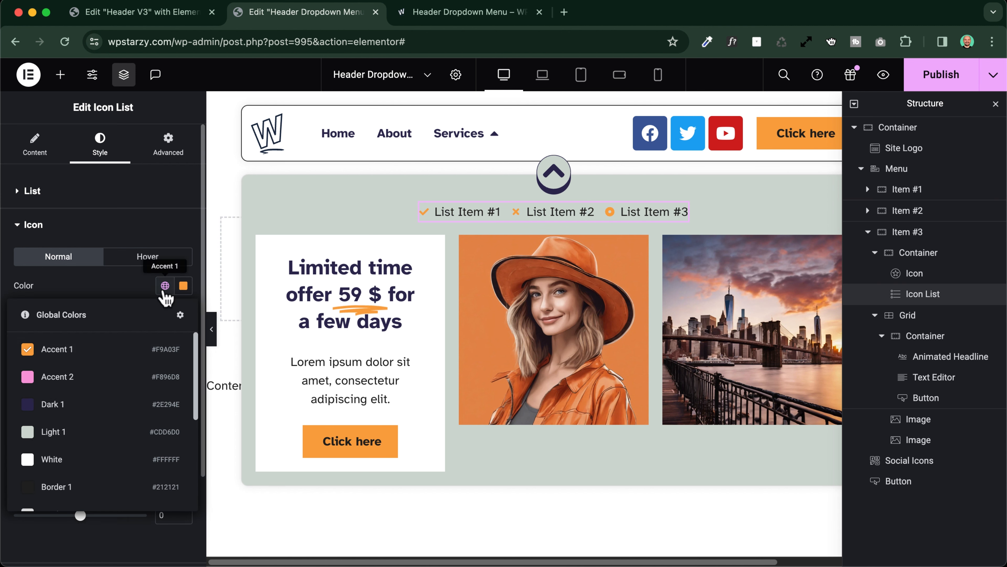
{"action": "left_click", "coordinate": [52, 404]}
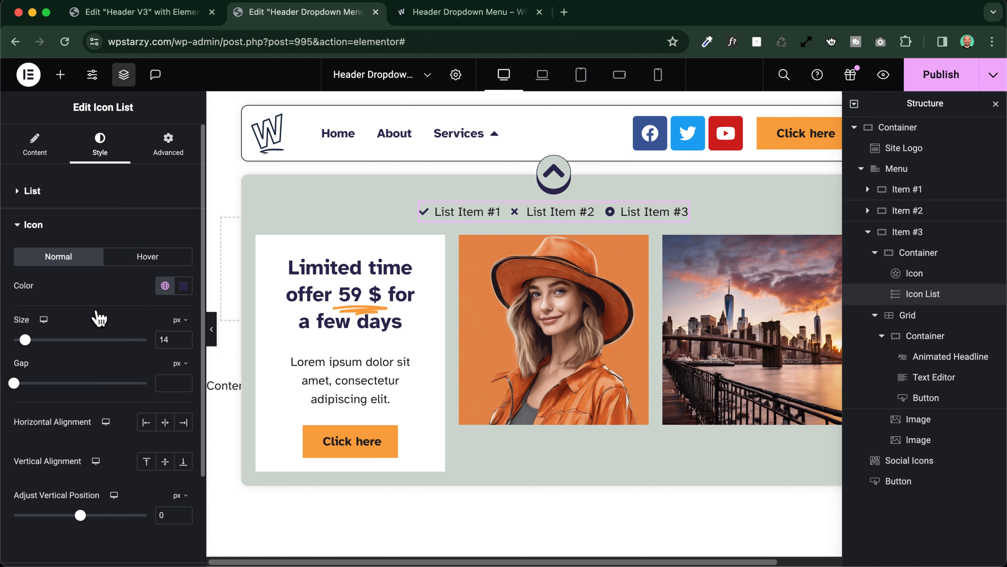
{"action": "left_click", "coordinate": [183, 337]}
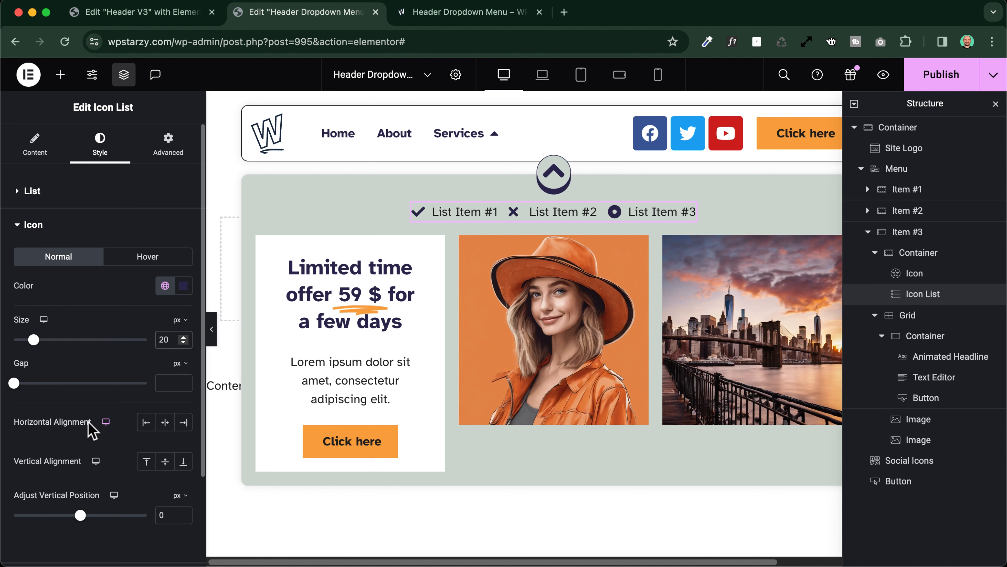
- Apply the global font S Titles to the icon list's text
{"action": "scroll", "coordinate": [84, 444], "scroll_direction": "down", "scroll_amount": 3}
{"action": "left_click", "coordinate": [44, 469]}
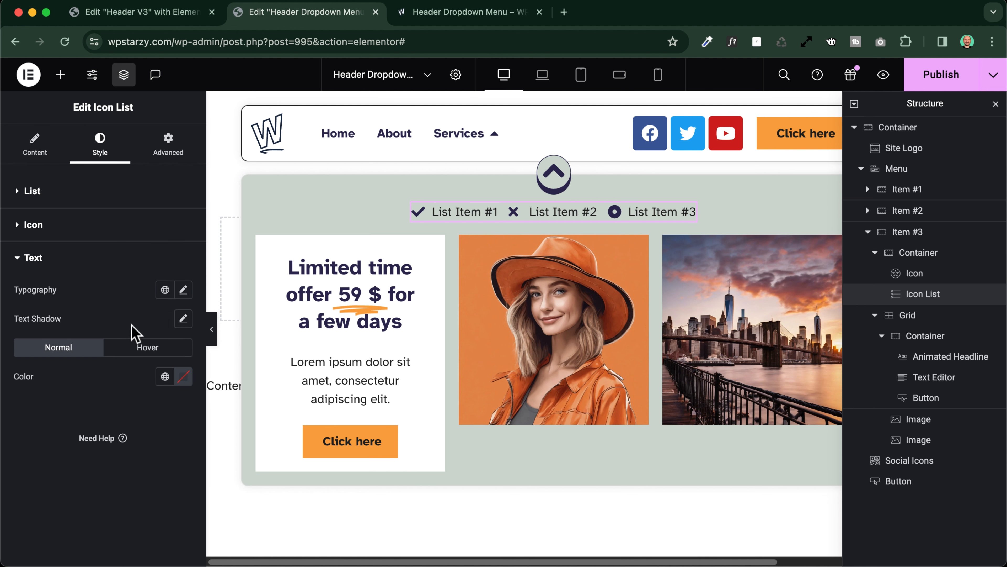
{"action": "left_click", "coordinate": [166, 290]}
{"action": "scroll", "coordinate": [81, 444], "scroll_direction": "down", "scroll_amount": 3}
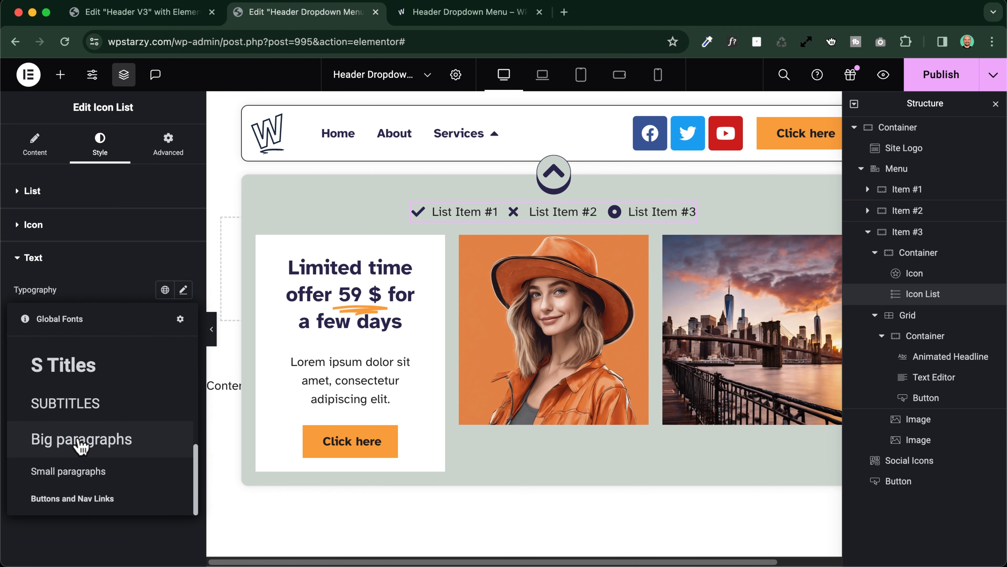
{"action": "left_click", "coordinate": [73, 365]}
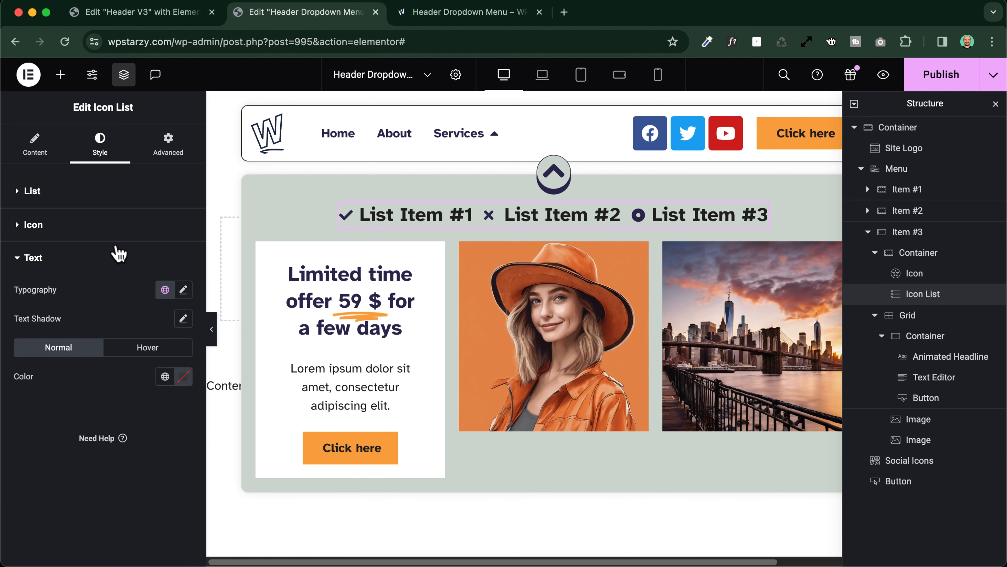
- Try Accent 1 and Accent 2 as the icon list's text color and settle on Dark 1
{"action": "left_click", "coordinate": [165, 376]}
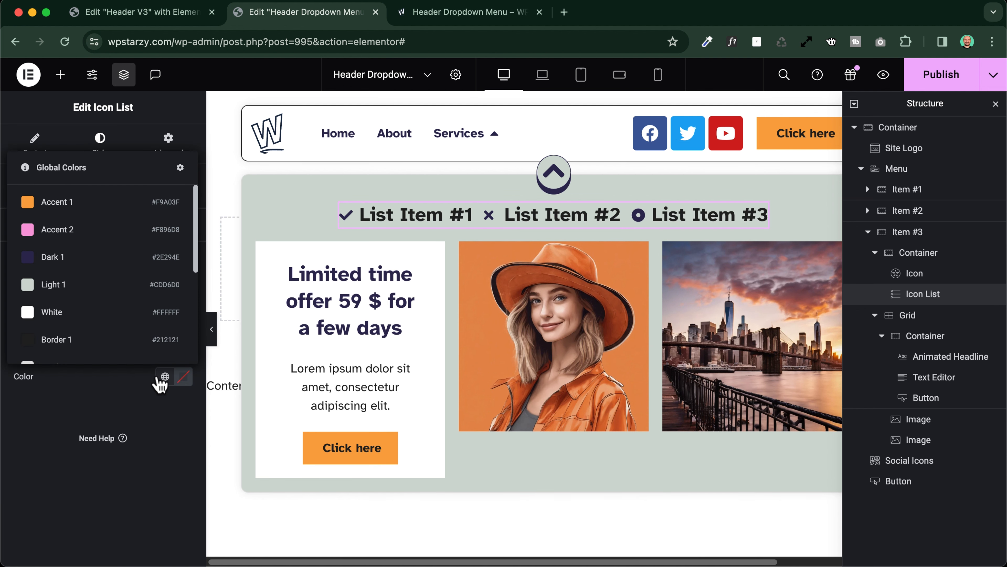
{"action": "left_click", "coordinate": [69, 213]}
{"action": "left_click", "coordinate": [165, 376]}
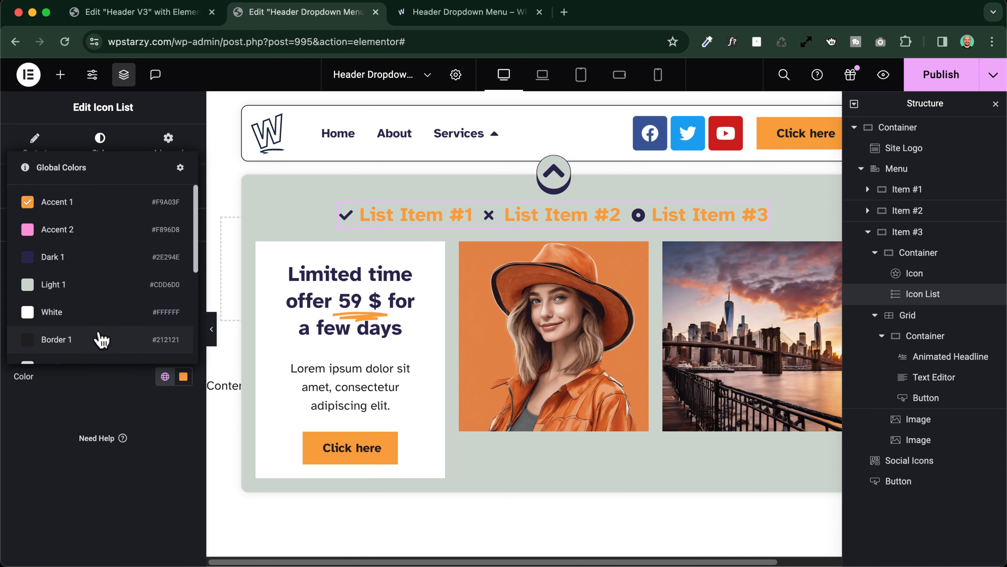
{"action": "left_click", "coordinate": [58, 233]}
{"action": "left_click", "coordinate": [165, 377]}
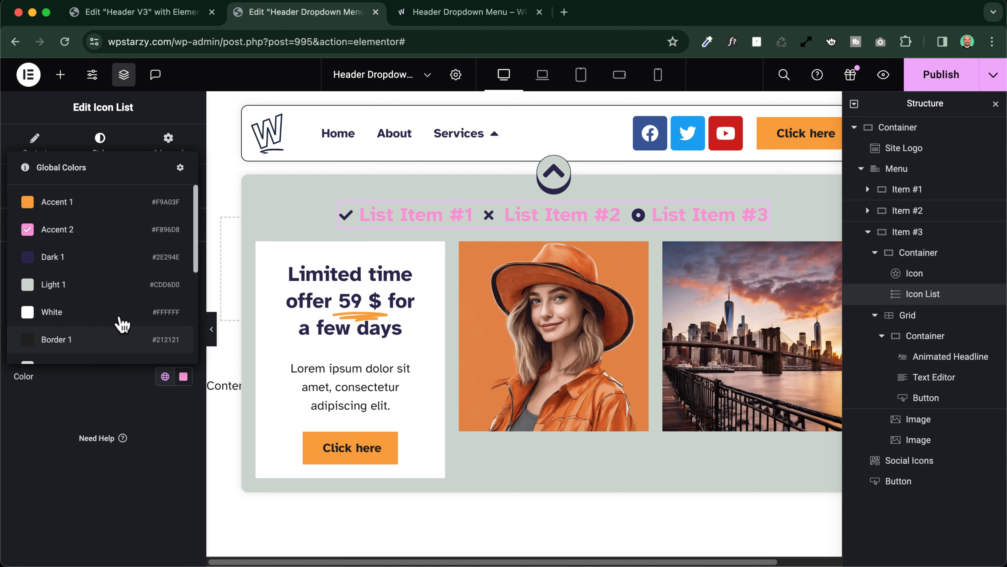
{"action": "left_click", "coordinate": [54, 258]}
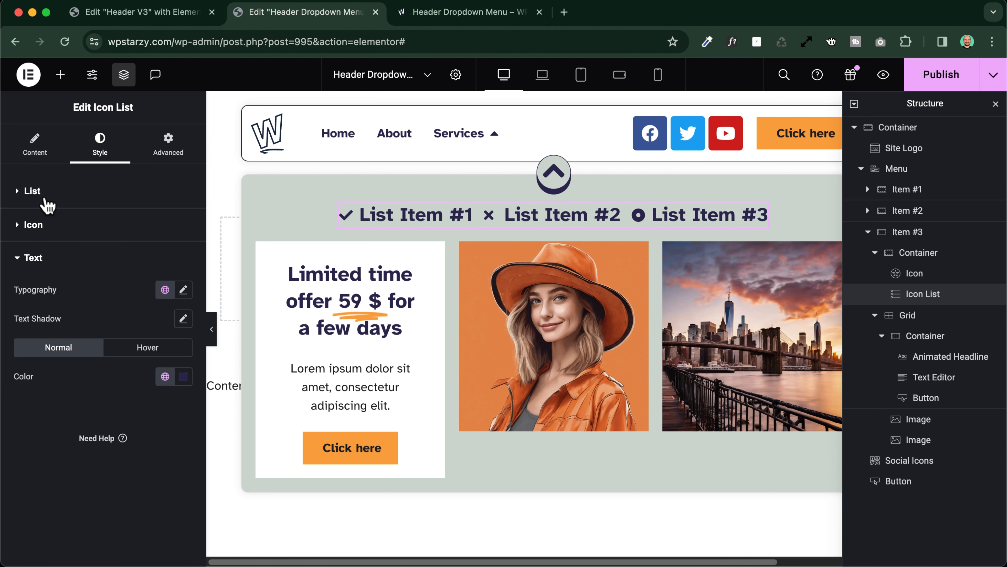
- Replace the icon of List Item #1 with basic_lightbulb from the Linea icons library
{"action": "left_click", "coordinate": [31, 149]}
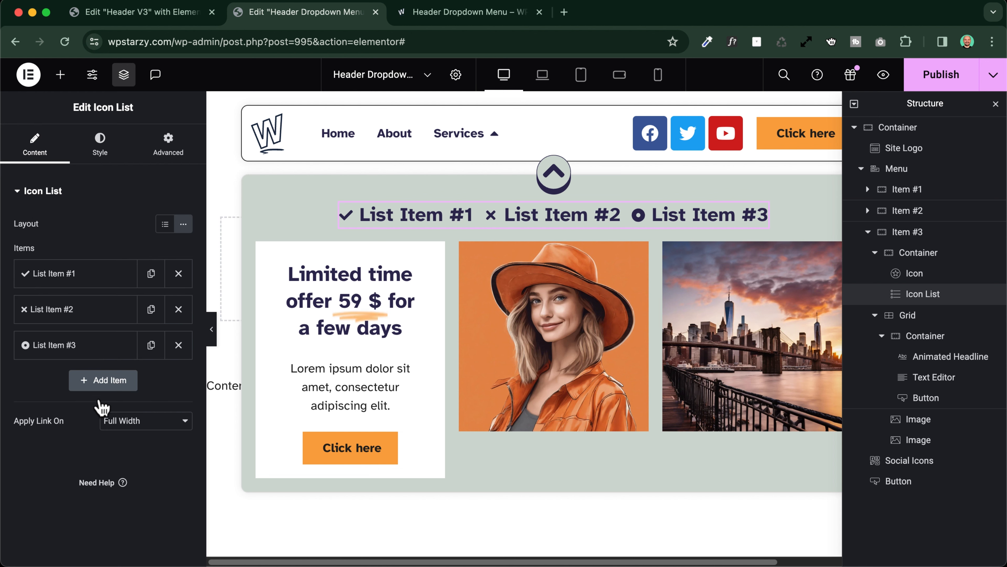
{"action": "left_click", "coordinate": [62, 278]}
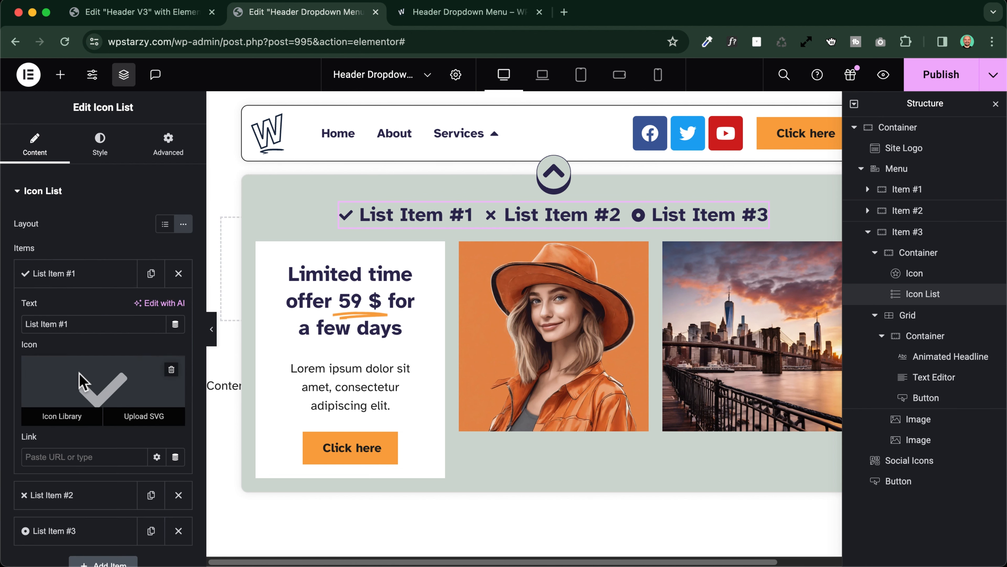
{"action": "left_click", "coordinate": [81, 416]}
{"action": "left_click", "coordinate": [161, 353]}
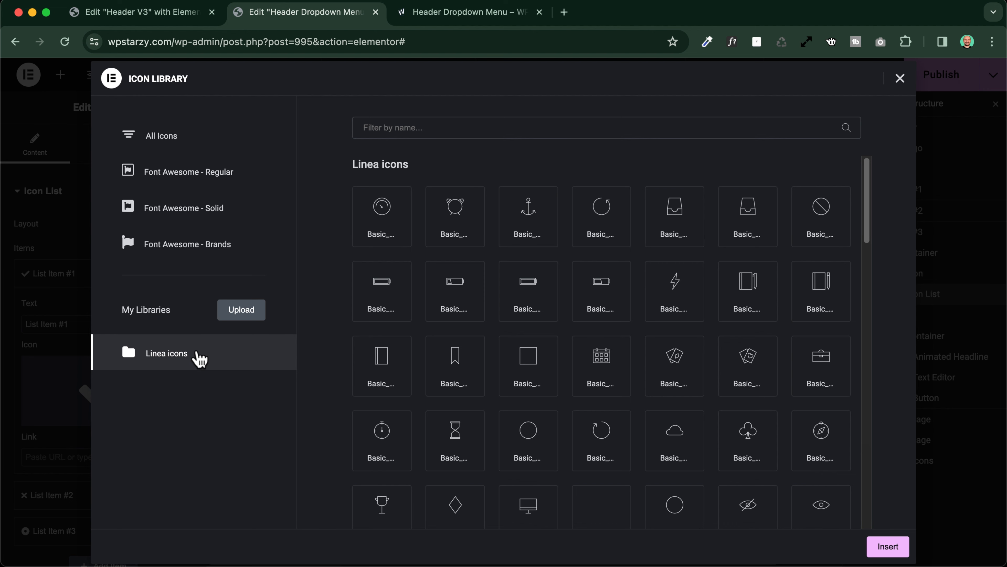
{"action": "scroll", "coordinate": [609, 277], "scroll_direction": "down", "scroll_amount": 7}
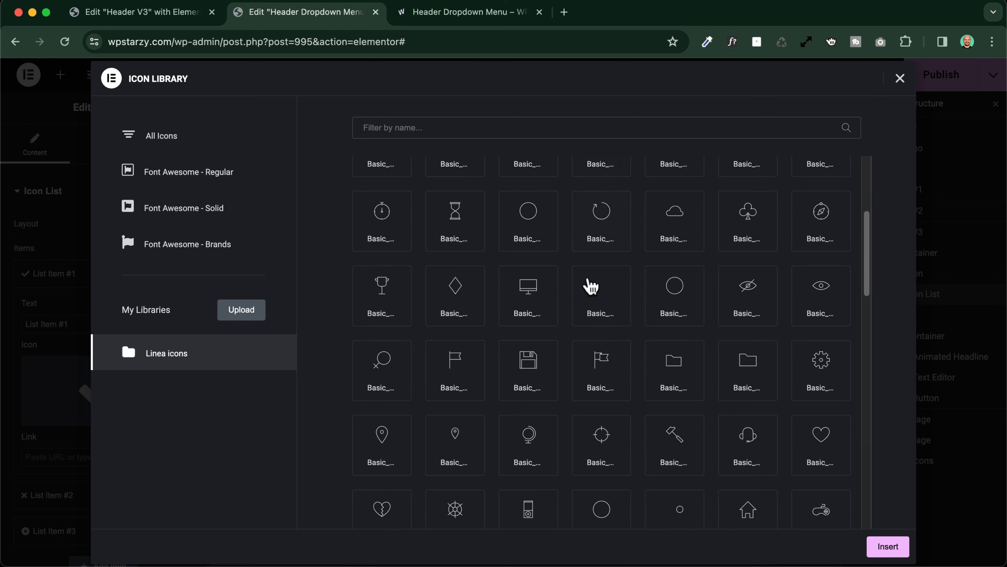
{"action": "scroll", "coordinate": [591, 286], "scroll_direction": "down", "scroll_amount": 5}
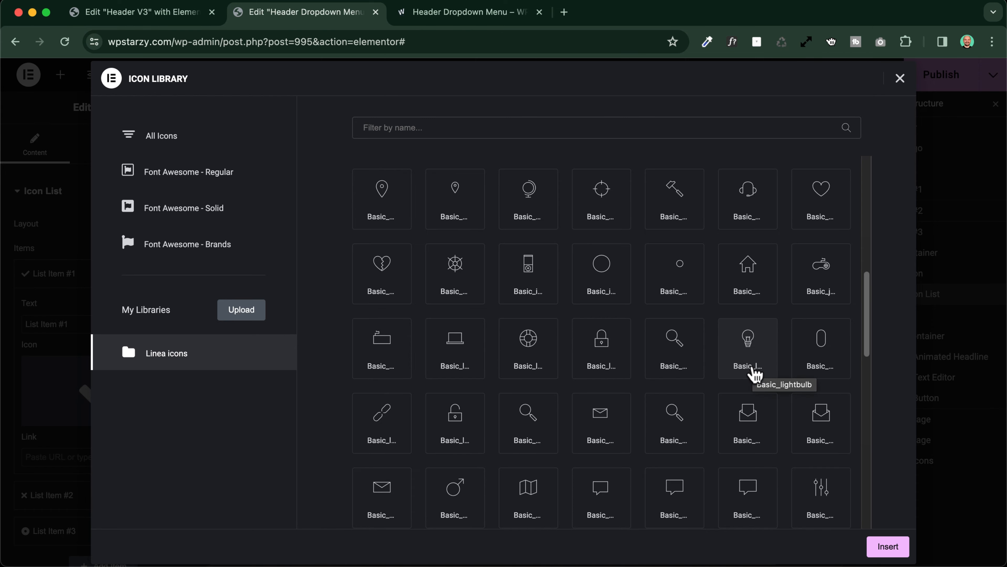
{"action": "double_click", "coordinate": [754, 371]}
- Replace the icon of List Item #2 with the lightning bolt from the Linea icons library
{"action": "left_click", "coordinate": [65, 313]}
{"action": "left_click", "coordinate": [103, 426]}
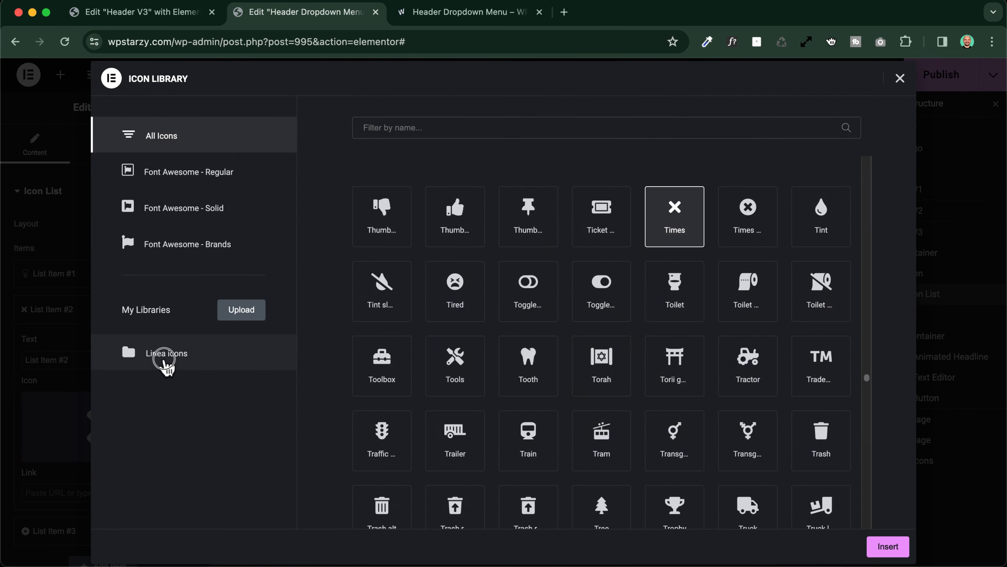
{"action": "left_click", "coordinate": [163, 352]}
{"action": "left_click", "coordinate": [670, 253]}
{"action": "left_click", "coordinate": [889, 545]}
- Replace the icon of List Item #3 with the crosshair from the Linea icons library
{"action": "left_click", "coordinate": [76, 318]}
{"action": "left_click", "coordinate": [73, 346]}
{"action": "left_click", "coordinate": [103, 457]}
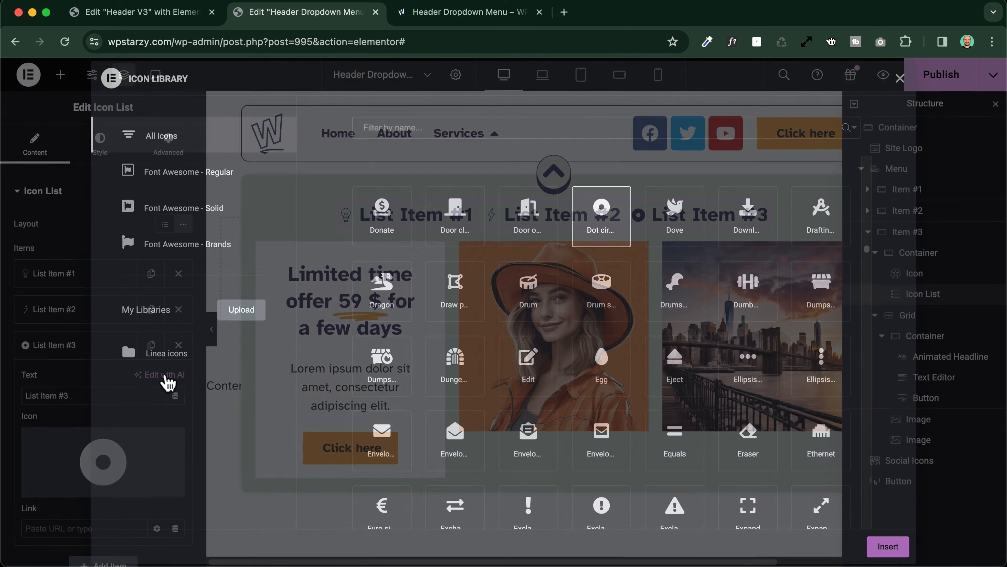
{"action": "left_click", "coordinate": [166, 353]}
{"action": "scroll", "coordinate": [529, 366], "scroll_direction": "down", "scroll_amount": 5}
{"action": "left_click", "coordinate": [601, 377]}
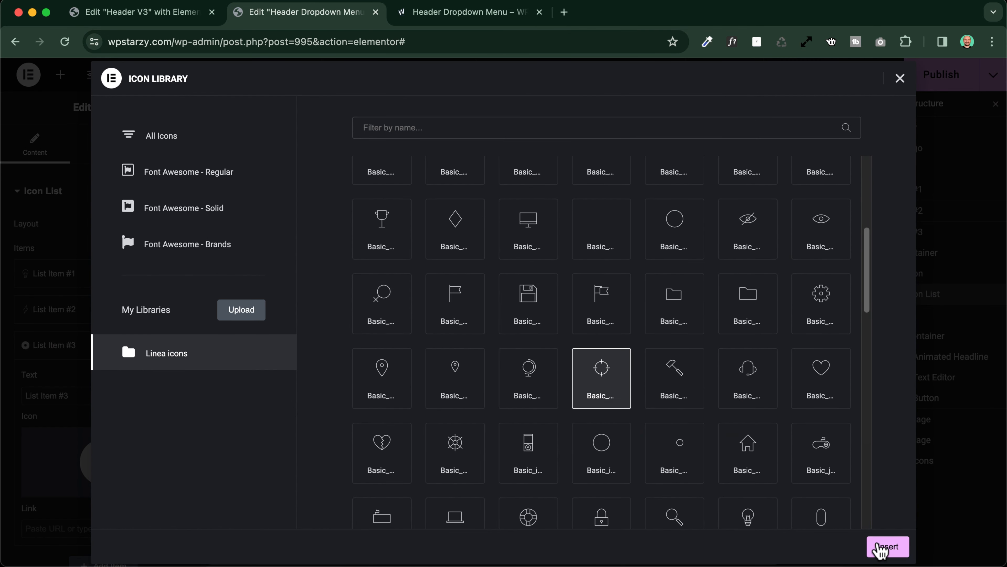
{"action": "left_click", "coordinate": [888, 546]}
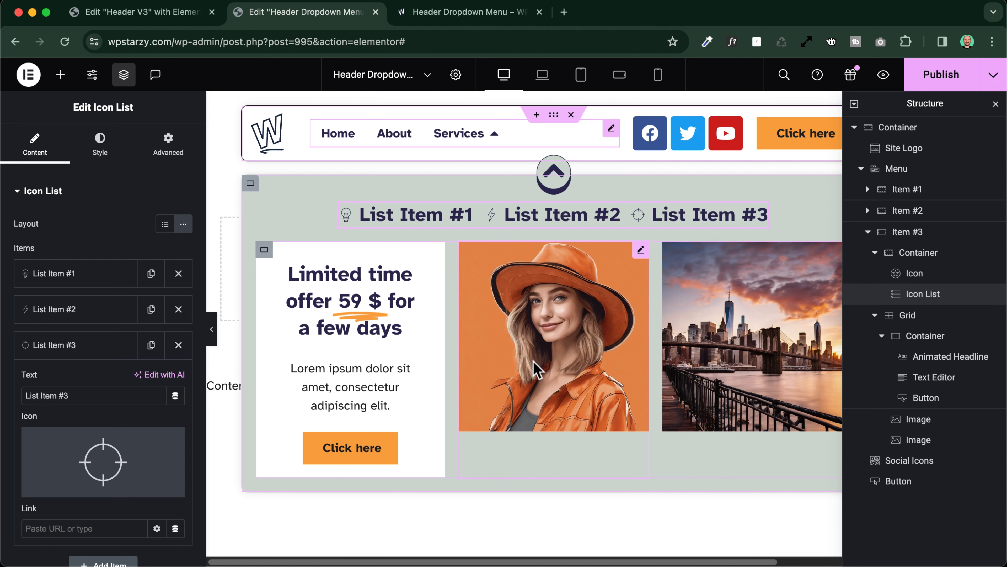
- Delete the city skyline image from the dropdown grid and move the icon list into the empty third cell
{"action": "right_click", "coordinate": [760, 309]}
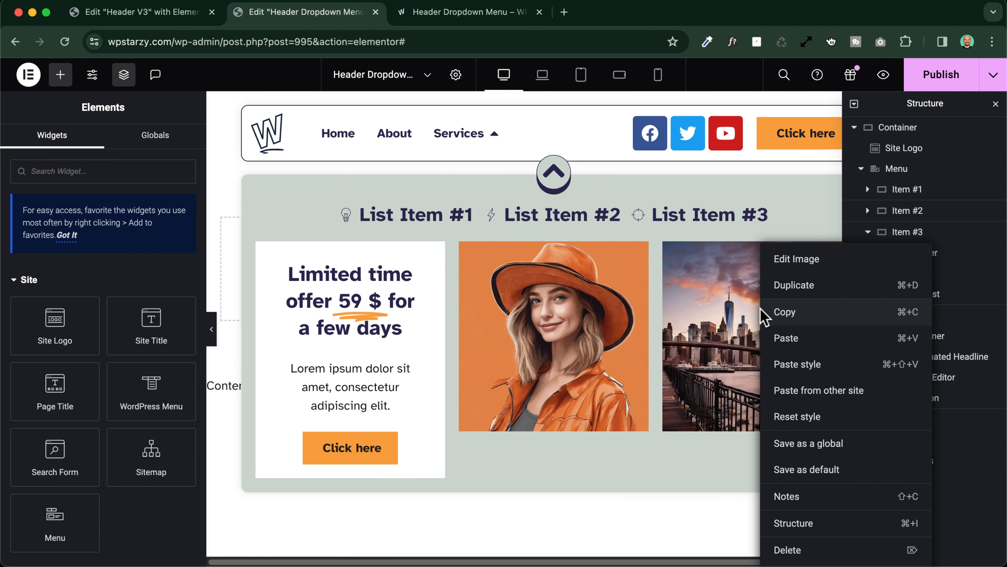
{"action": "left_click", "coordinate": [797, 551]}
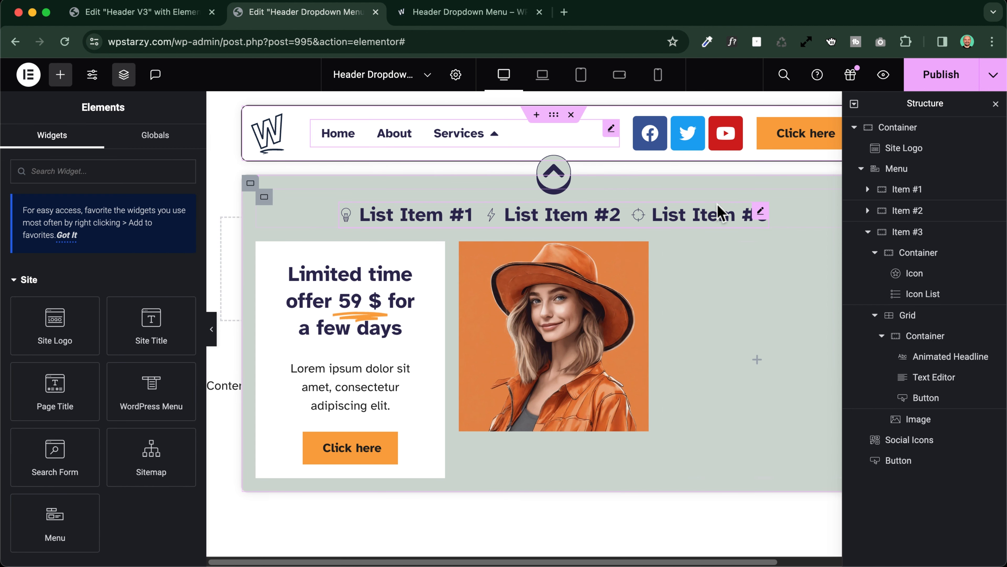
{"action": "left_click_drag", "start_coordinate": [765, 213], "coordinate": [754, 353]}
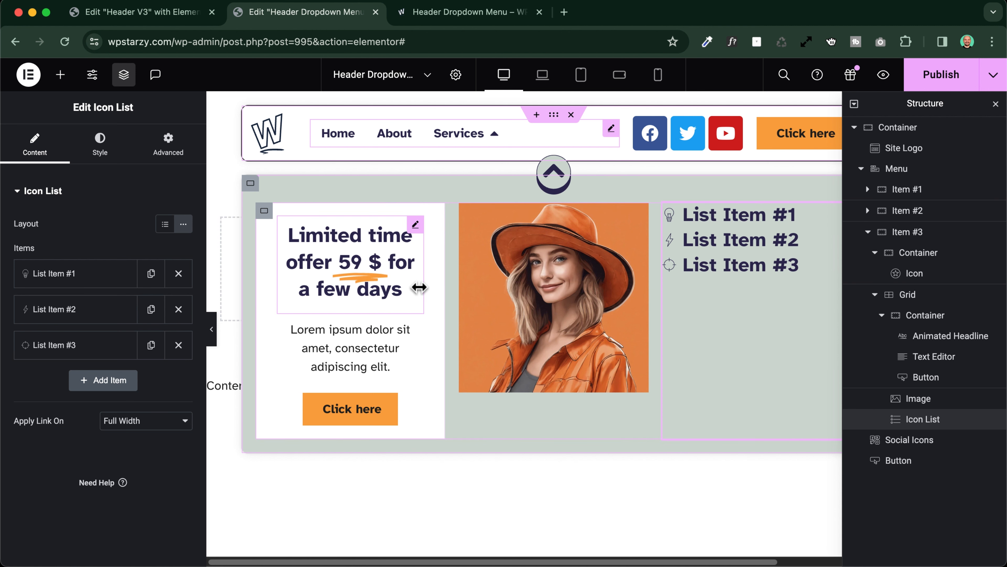
- Set Align Items to Center on the dropdown's three-column grid
{"action": "left_click", "coordinate": [919, 300]}
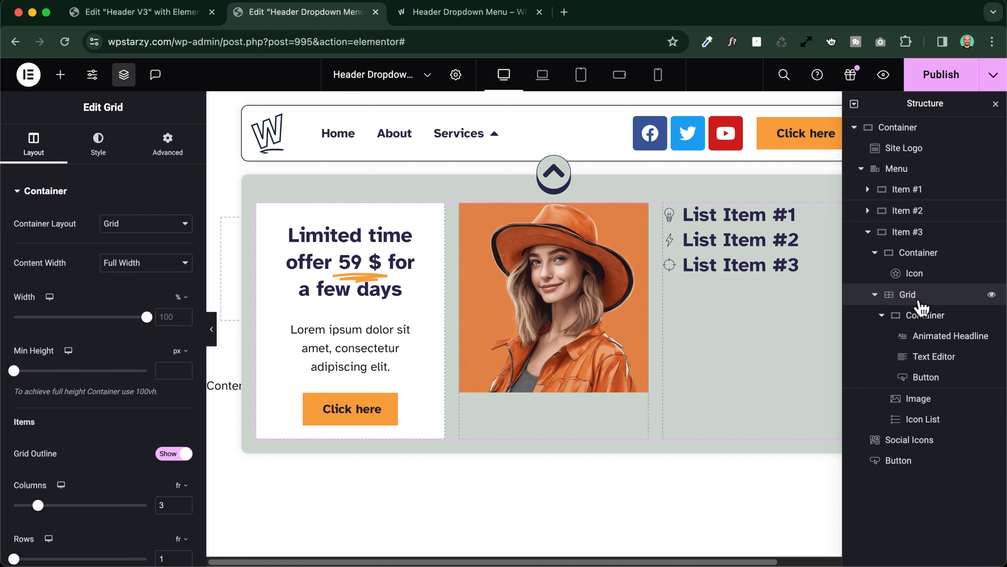
{"action": "scroll", "coordinate": [101, 488], "scroll_direction": "down", "scroll_amount": 10}
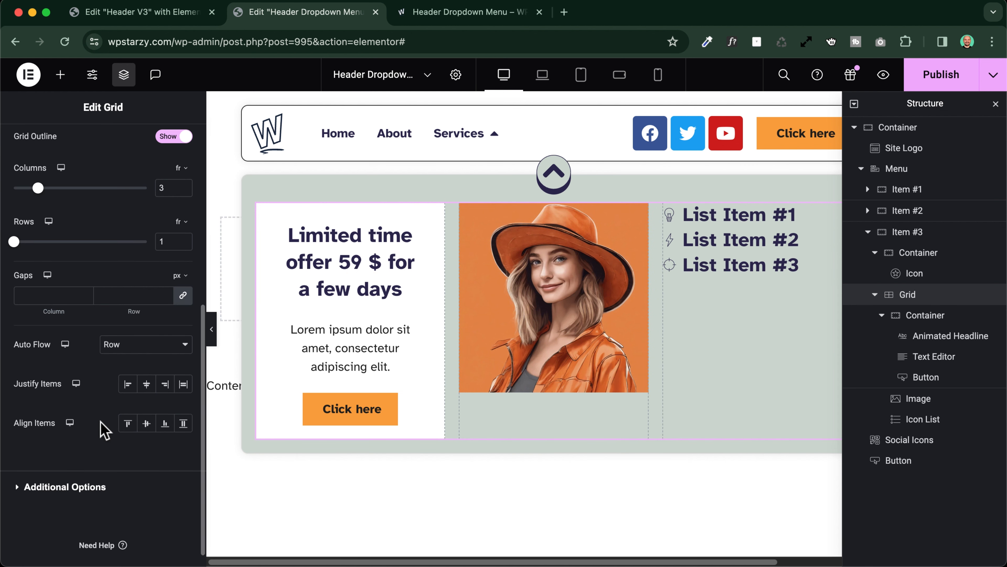
{"action": "left_click", "coordinate": [146, 423]}
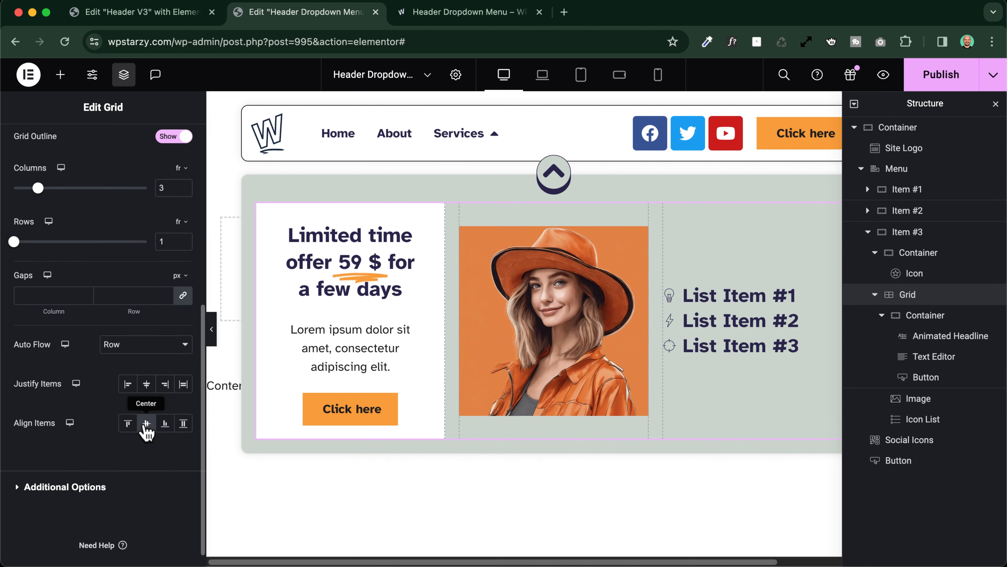
- Set the alignment of the icon list in the third grid cell to Center
{"action": "left_click", "coordinate": [812, 307]}
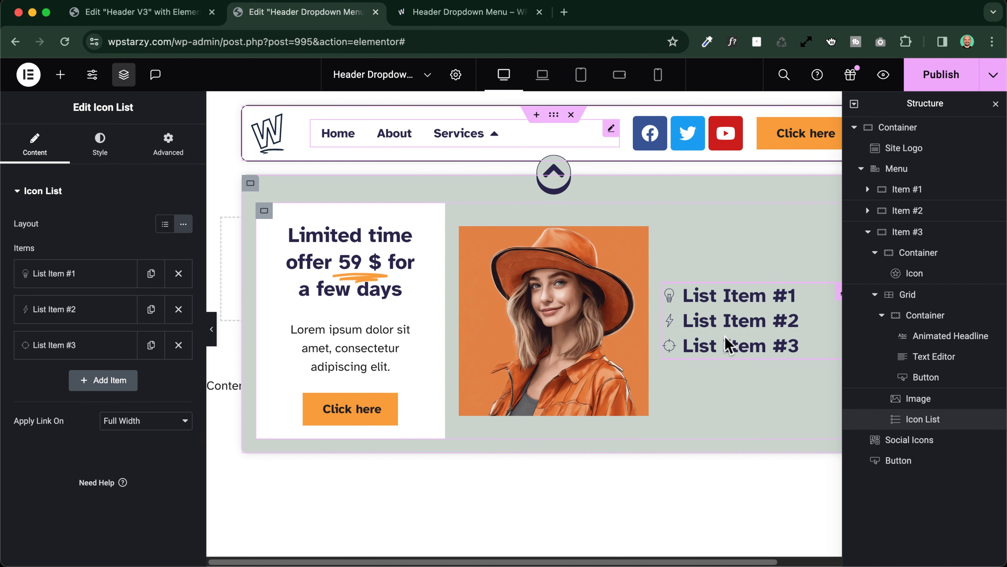
{"action": "left_click", "coordinate": [101, 147]}
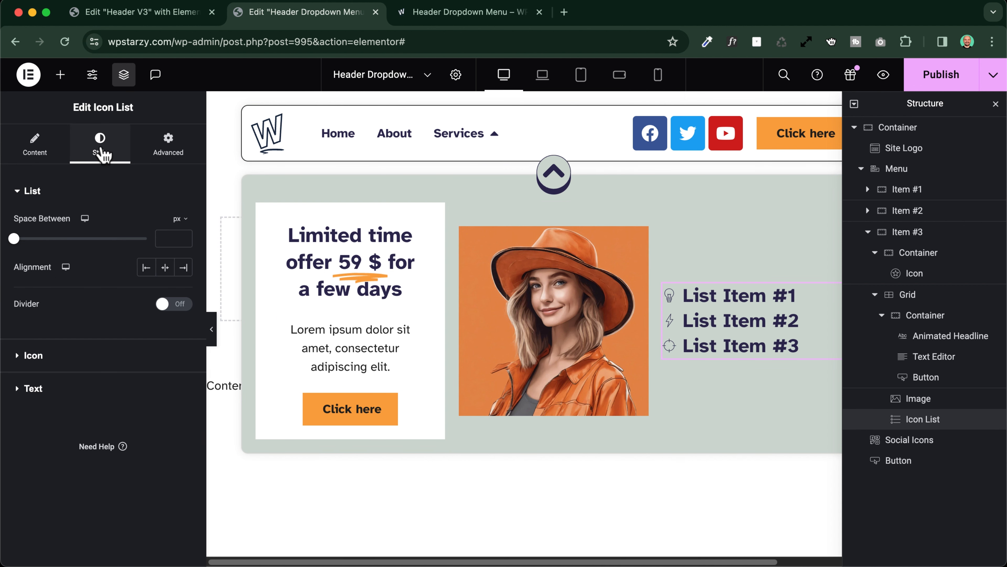
{"action": "left_click", "coordinate": [35, 143]}
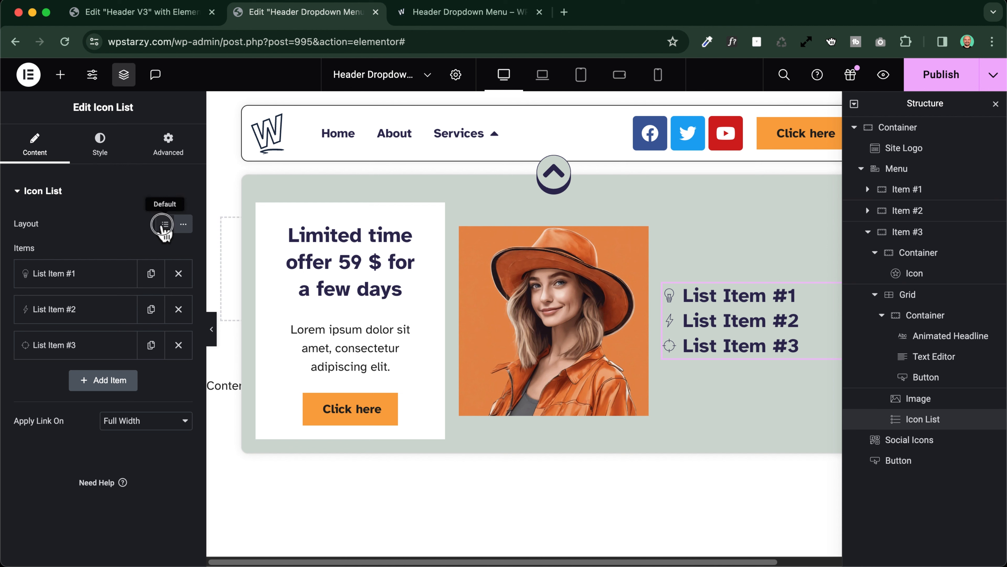
{"action": "left_click", "coordinate": [104, 150]}
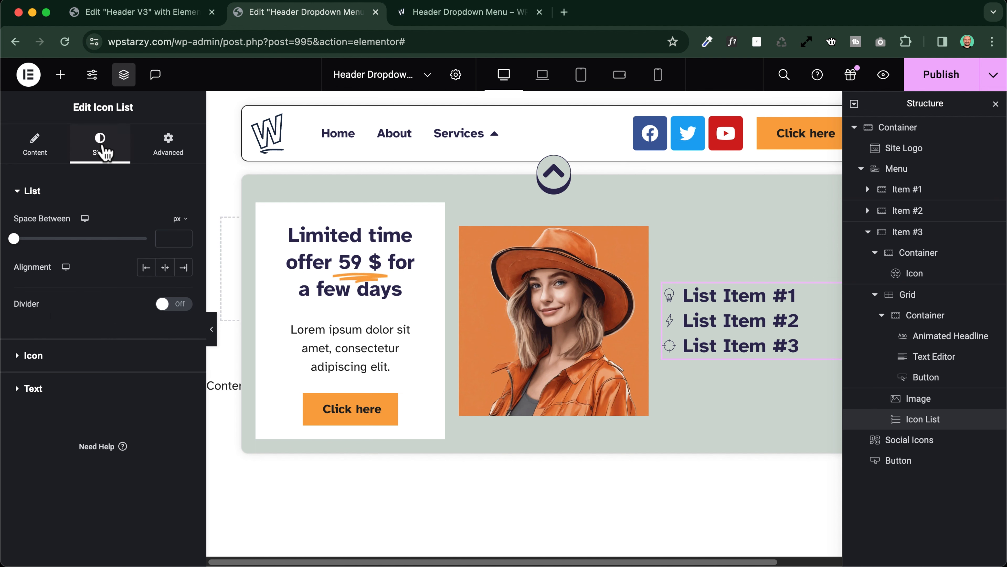
{"action": "left_click", "coordinate": [165, 267]}
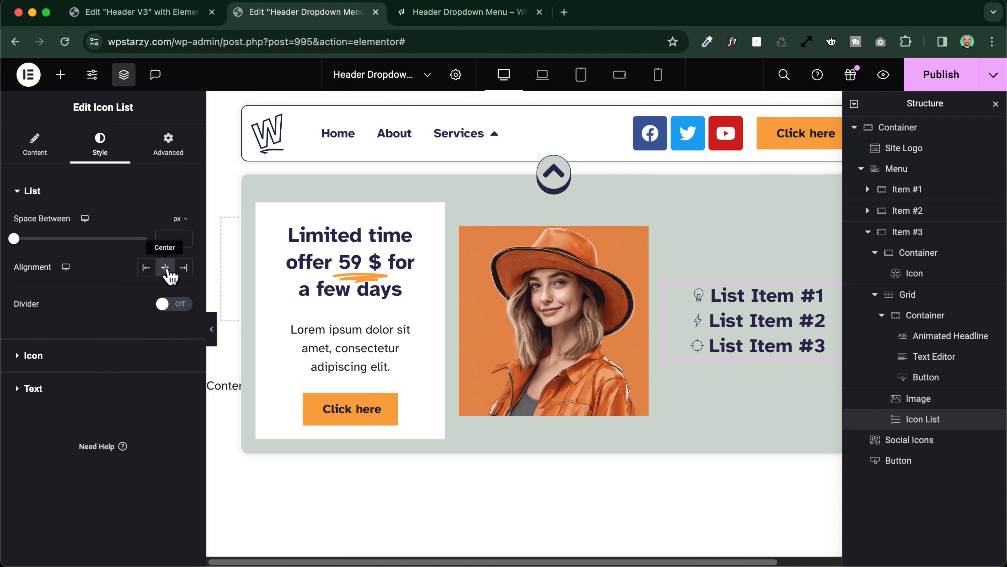
- Examine the open Services dropdown at full page width with the editing panels hidden
{"action": "left_click", "coordinate": [212, 333]}
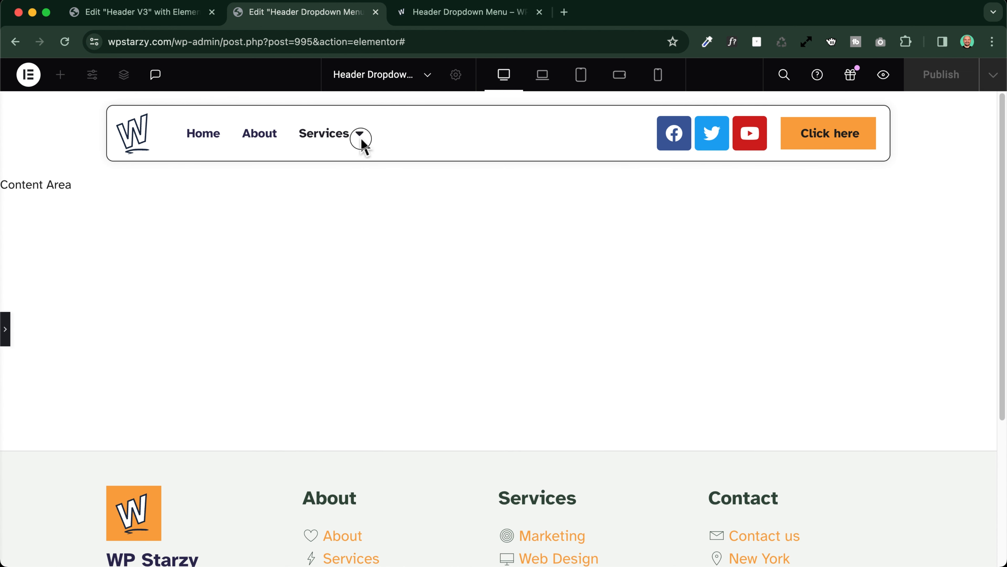
{"action": "left_click", "coordinate": [361, 138]}
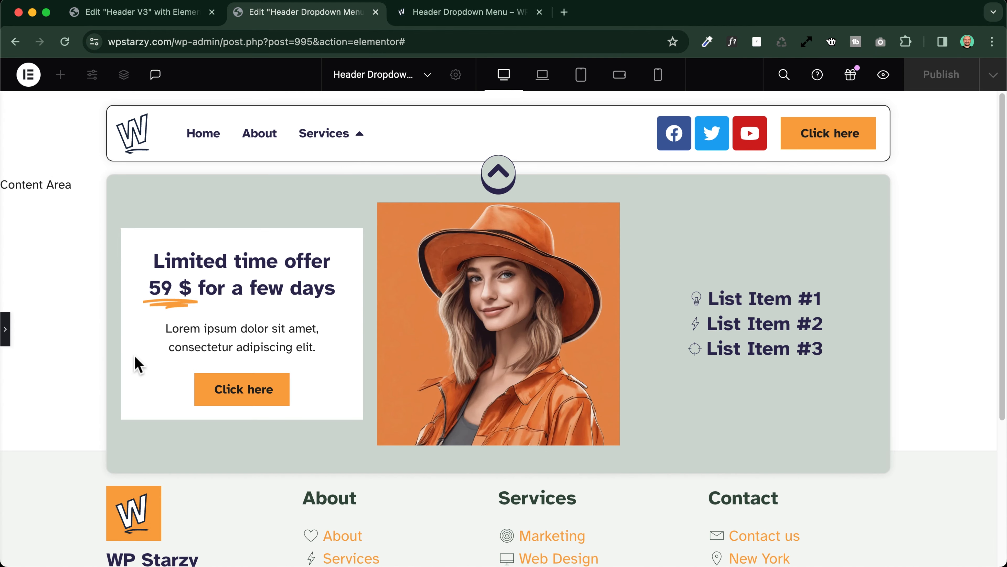
{"action": "left_click", "coordinate": [6, 330]}
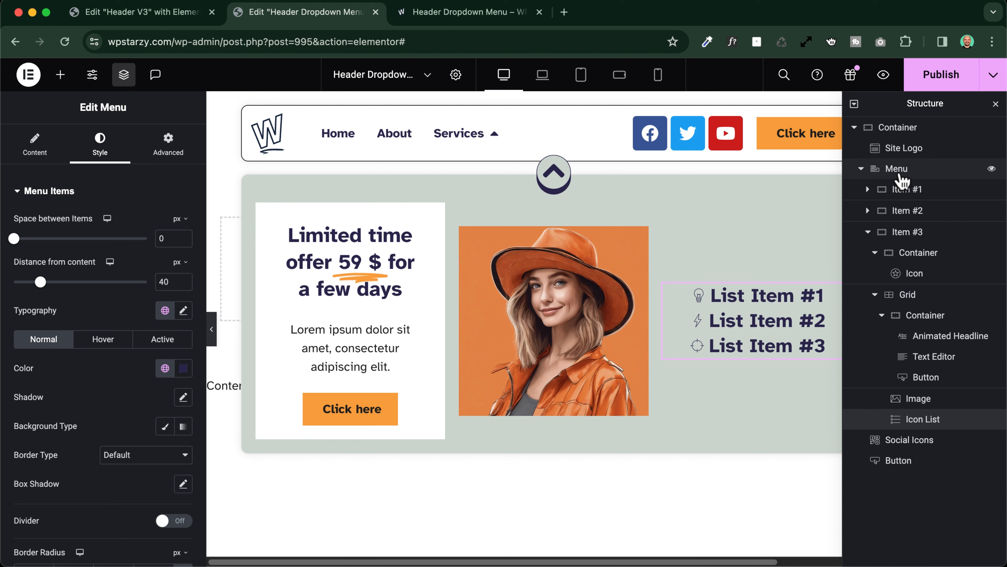
- Set the Menu widget's dropdown indicator icon to Angle down from the recommended icons
{"action": "left_click", "coordinate": [43, 154]}
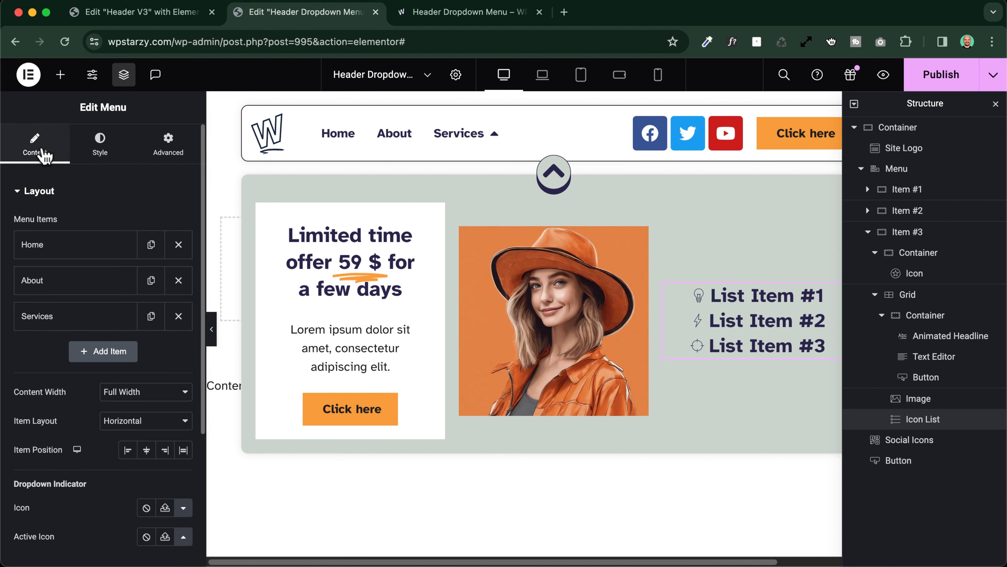
{"action": "scroll", "coordinate": [57, 267], "scroll_direction": "down", "scroll_amount": 5}
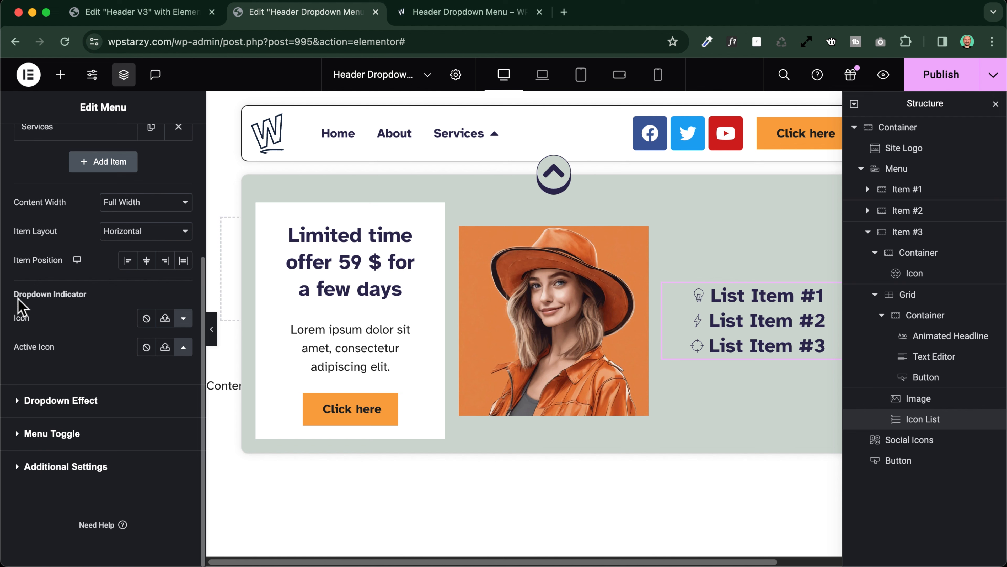
{"action": "left_click", "coordinate": [183, 318]}
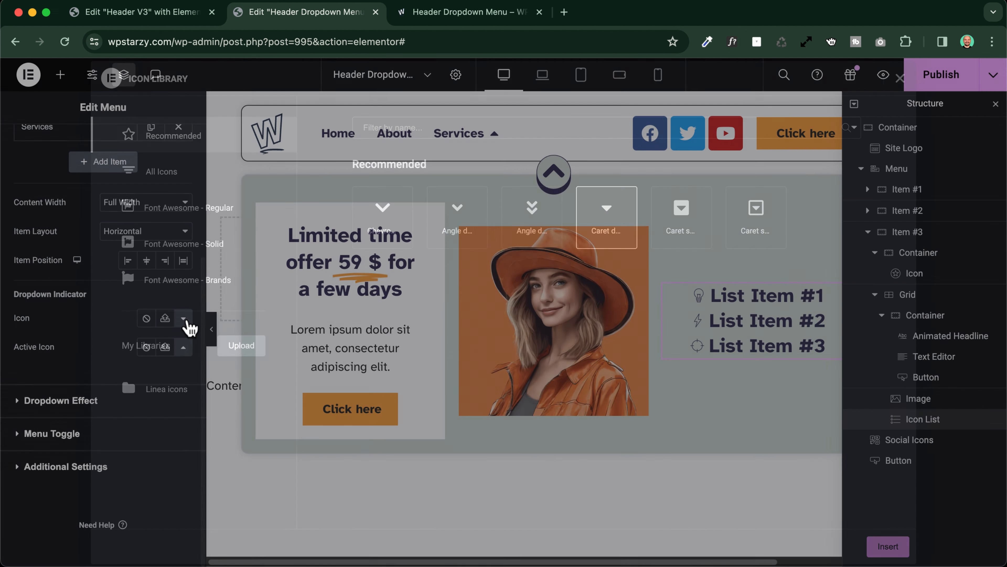
{"action": "left_click", "coordinate": [458, 212]}
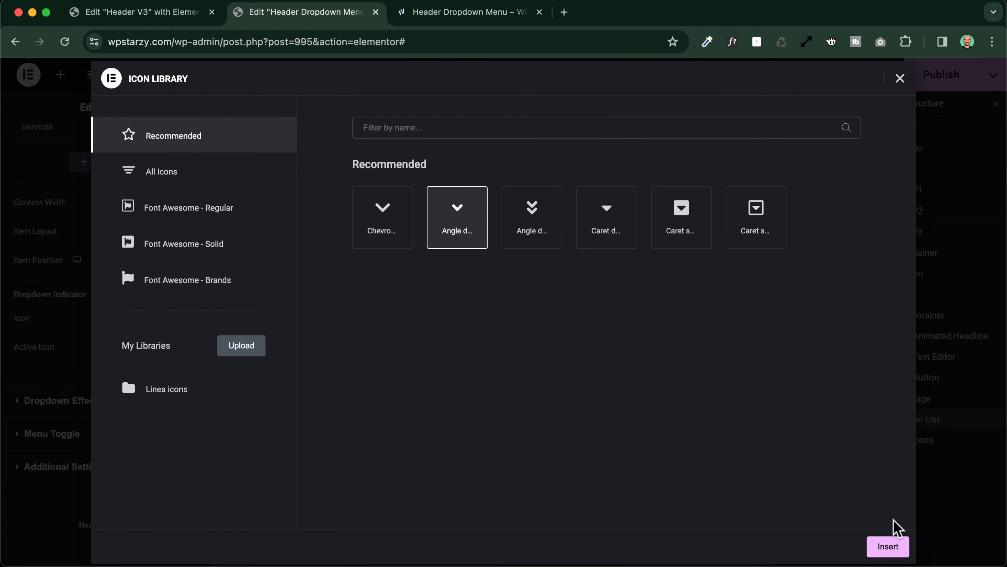
{"action": "left_click", "coordinate": [885, 546]}
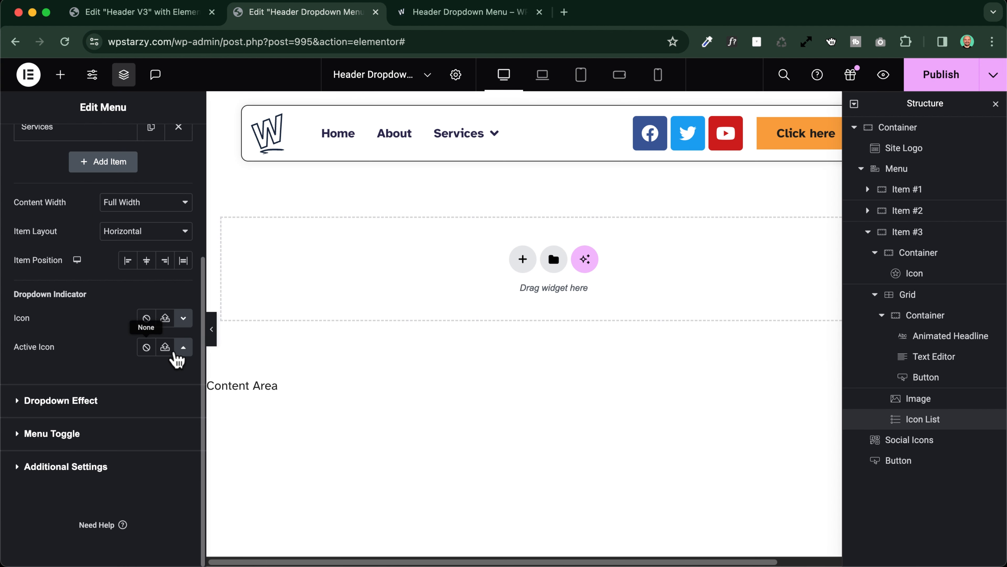
- Set the Menu's active dropdown indicator icon to Angle up and check it by opening Services
{"action": "left_click", "coordinate": [183, 348]}
{"action": "left_click", "coordinate": [460, 222]}
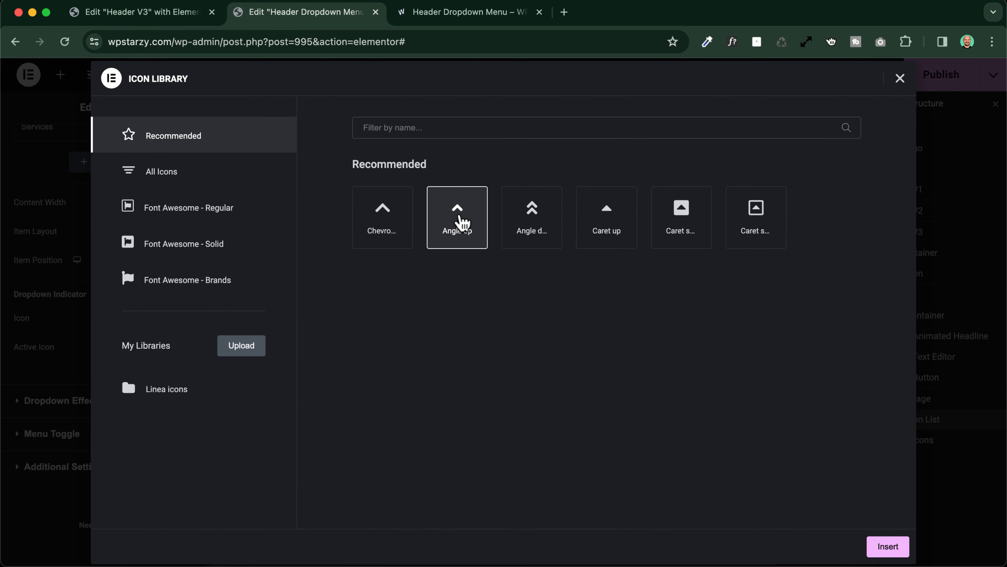
{"action": "left_click", "coordinate": [886, 547]}
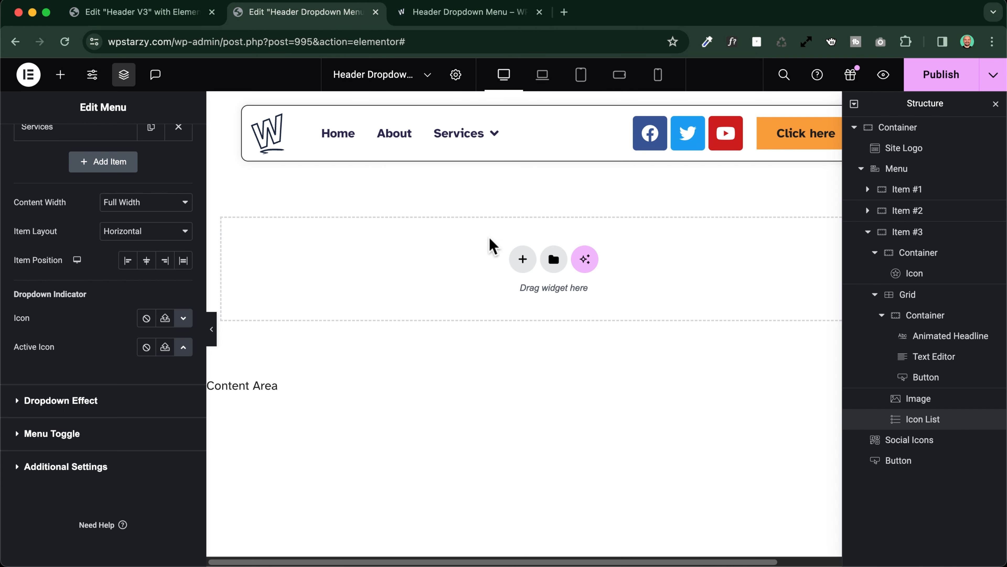
{"action": "left_click", "coordinate": [498, 136]}
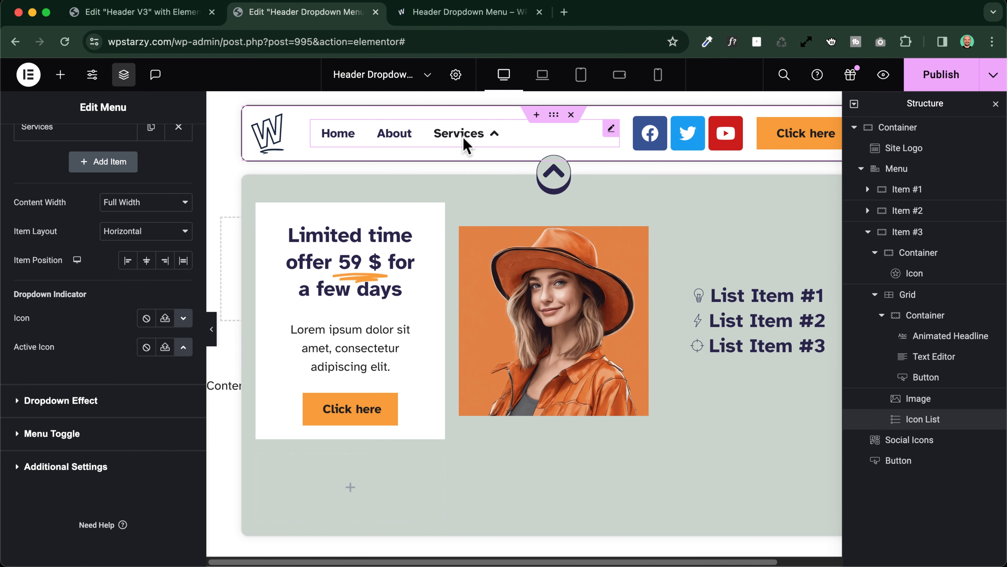
- Publish the header template and check its Services dropdown in the page preview
{"action": "left_click", "coordinate": [941, 74]}
{"action": "left_click", "coordinate": [873, 546]}
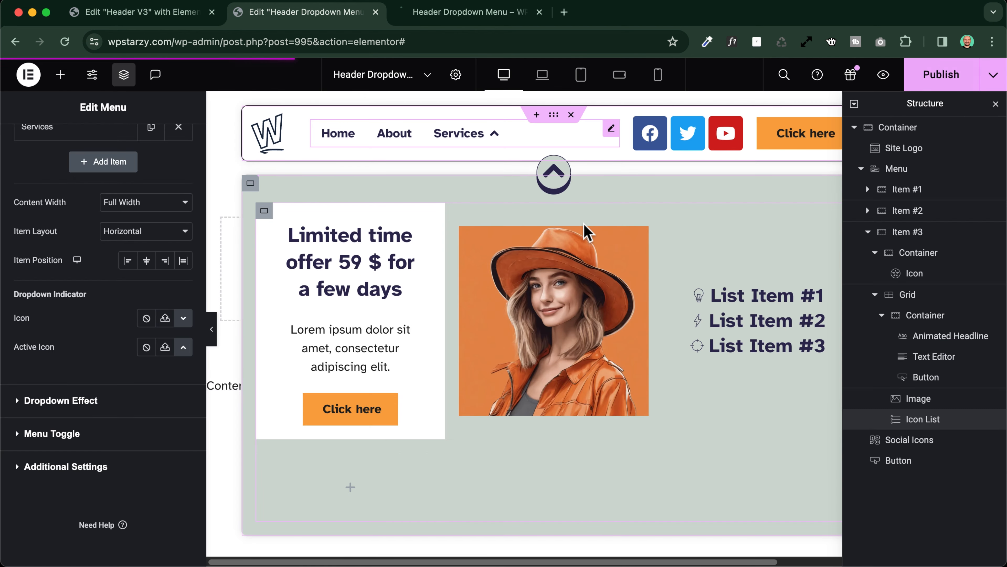
{"action": "left_click", "coordinate": [883, 74]}
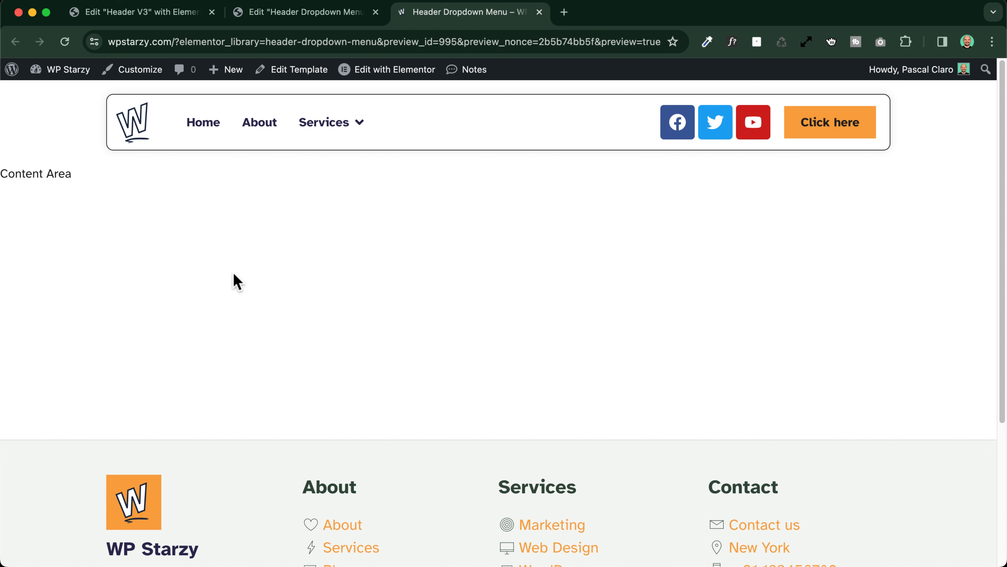
{"action": "mouse_move", "coordinate": [343, 124]}
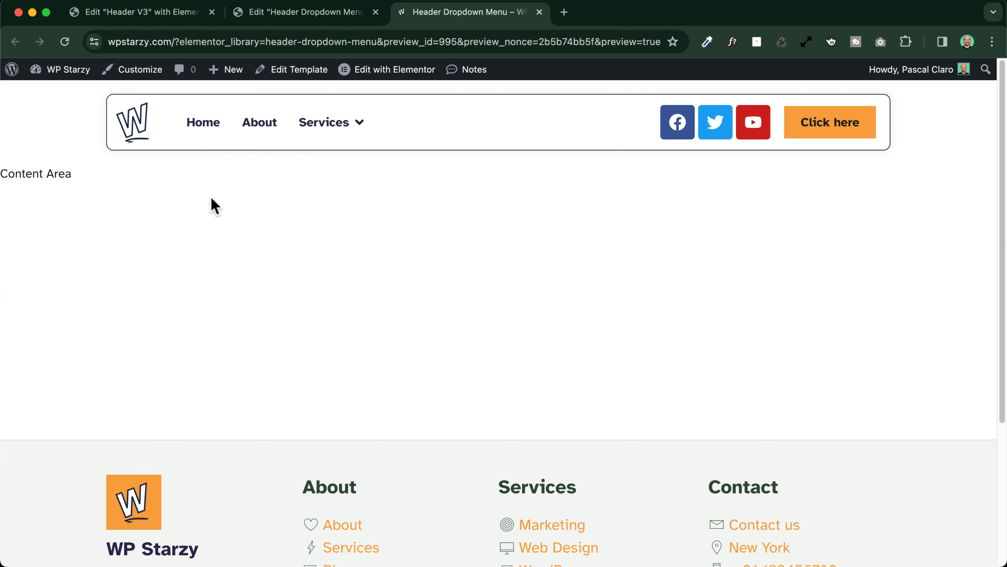
{"action": "mouse_move", "coordinate": [316, 134]}
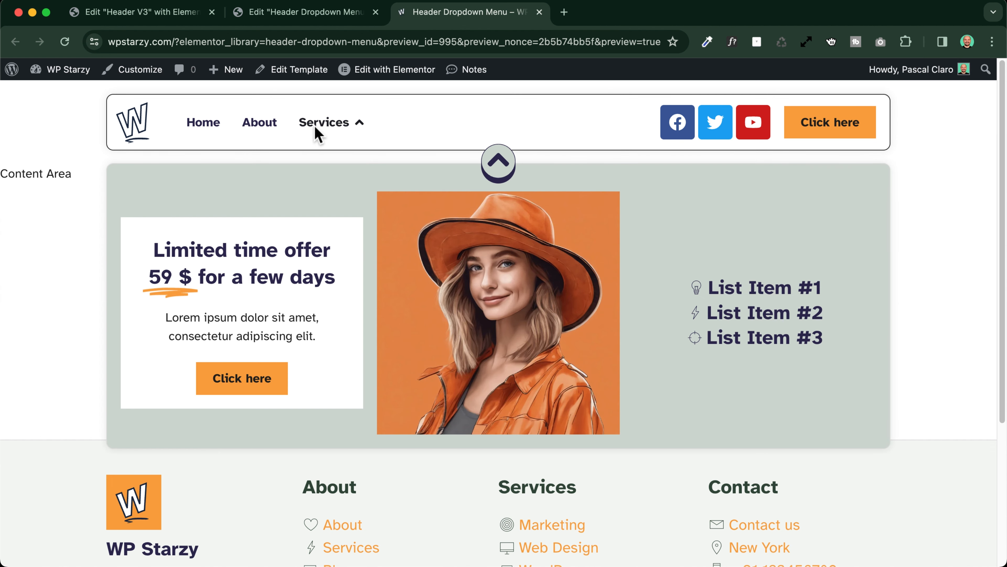
{"action": "left_click", "coordinate": [313, 12]}
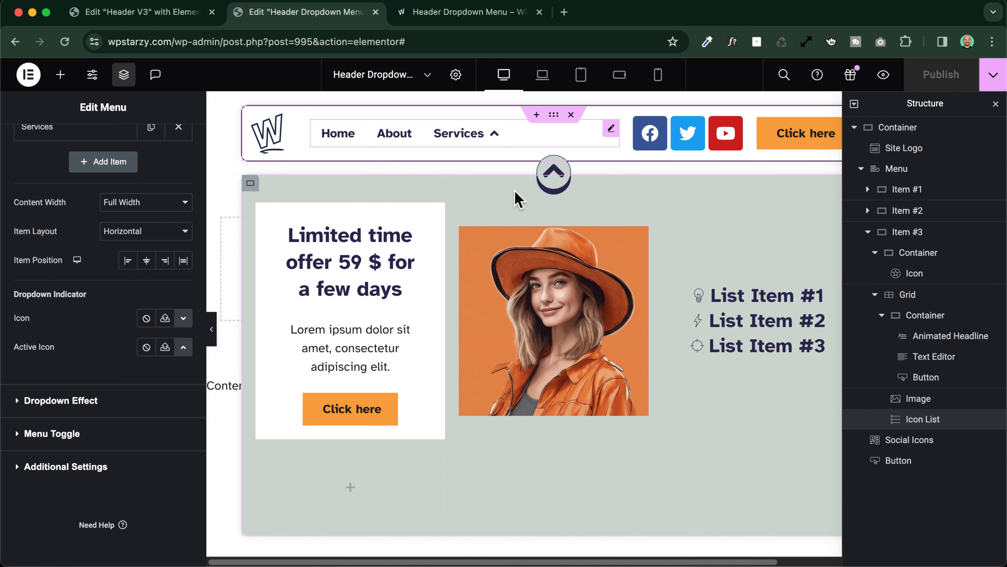
- Examine the header in laptop and tablet portrait views, including the expanded hamburger menu and Services content
{"action": "left_click", "coordinate": [547, 78]}
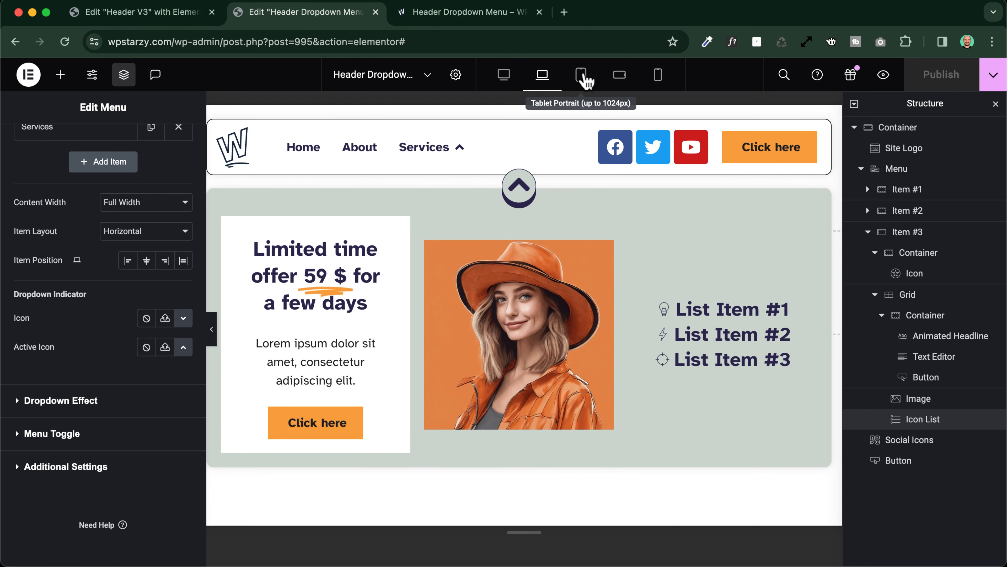
{"action": "left_click", "coordinate": [582, 76]}
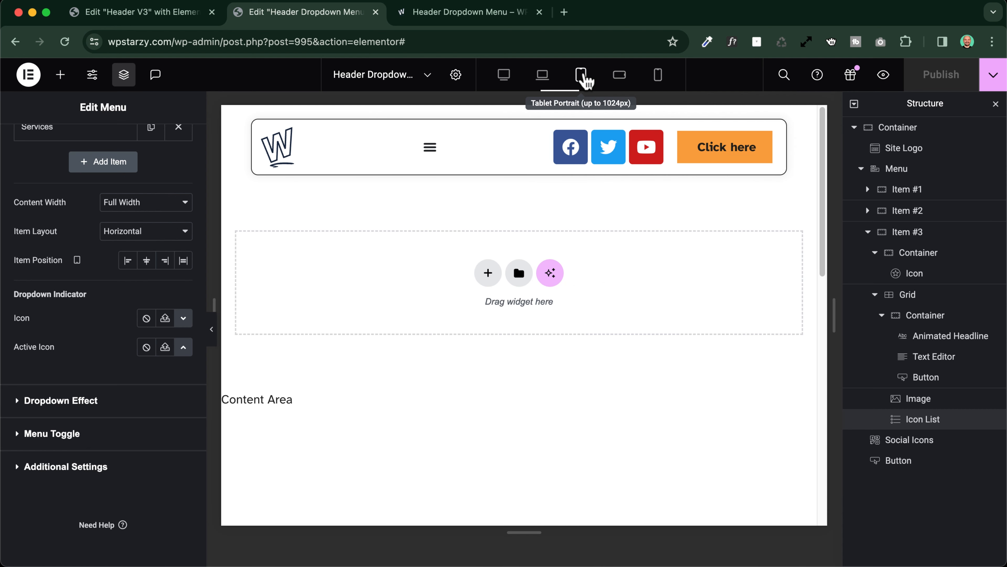
{"action": "left_click", "coordinate": [428, 150]}
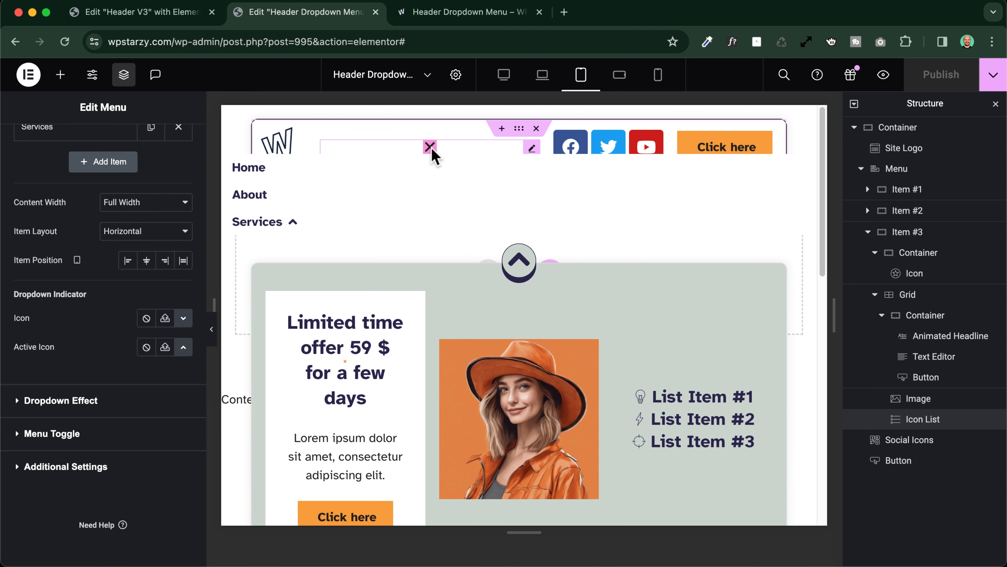
{"action": "scroll", "coordinate": [424, 351], "scroll_direction": "down", "scroll_amount": 5}
{"action": "scroll", "coordinate": [425, 352], "scroll_direction": "up", "scroll_amount": 5}
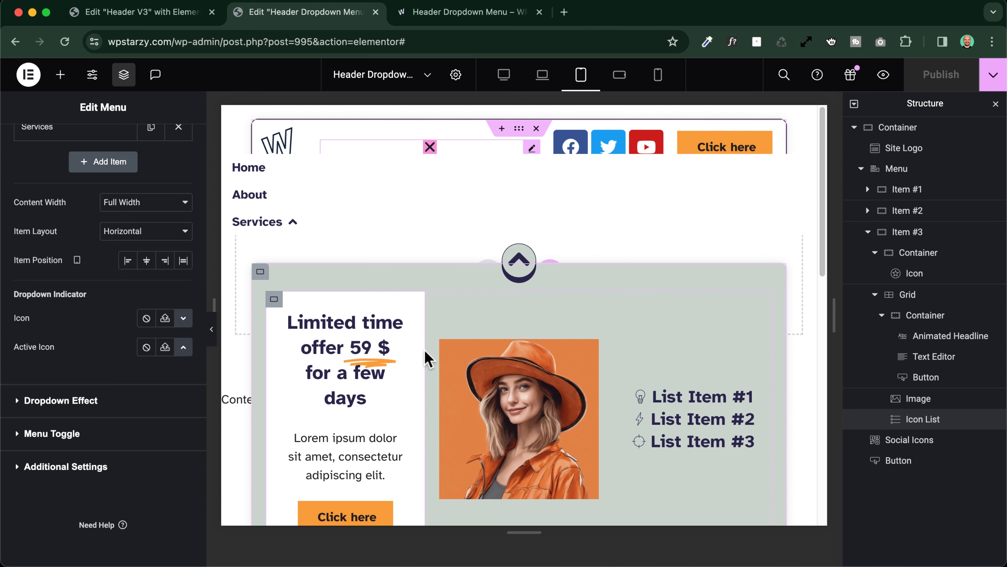
{"action": "left_click", "coordinate": [429, 148]}
{"action": "left_click", "coordinate": [427, 148]}
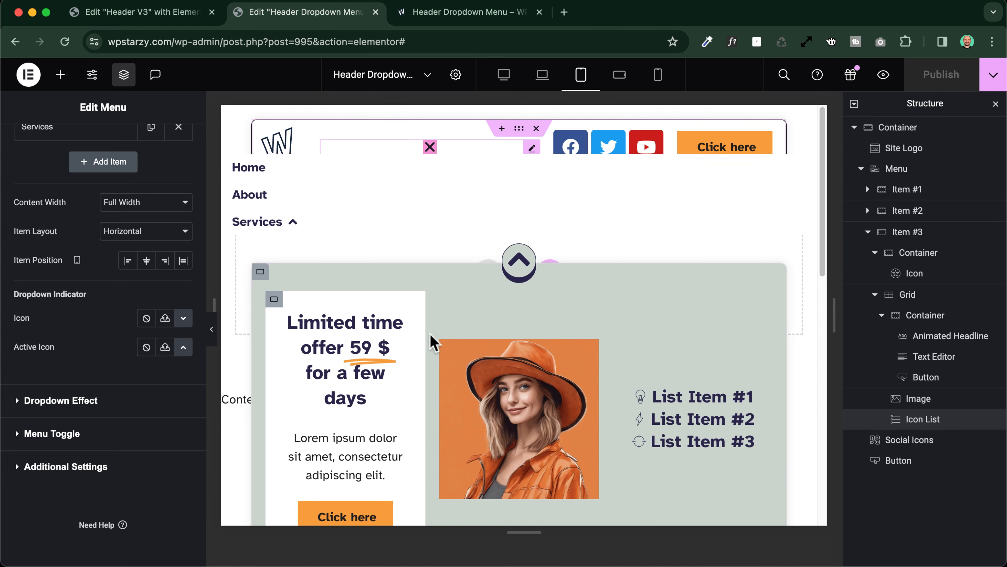
{"action": "scroll", "coordinate": [432, 341], "scroll_direction": "down", "scroll_amount": 2}
{"action": "scroll", "coordinate": [472, 337], "scroll_direction": "up", "scroll_amount": 2}
{"action": "left_click", "coordinate": [430, 149]}
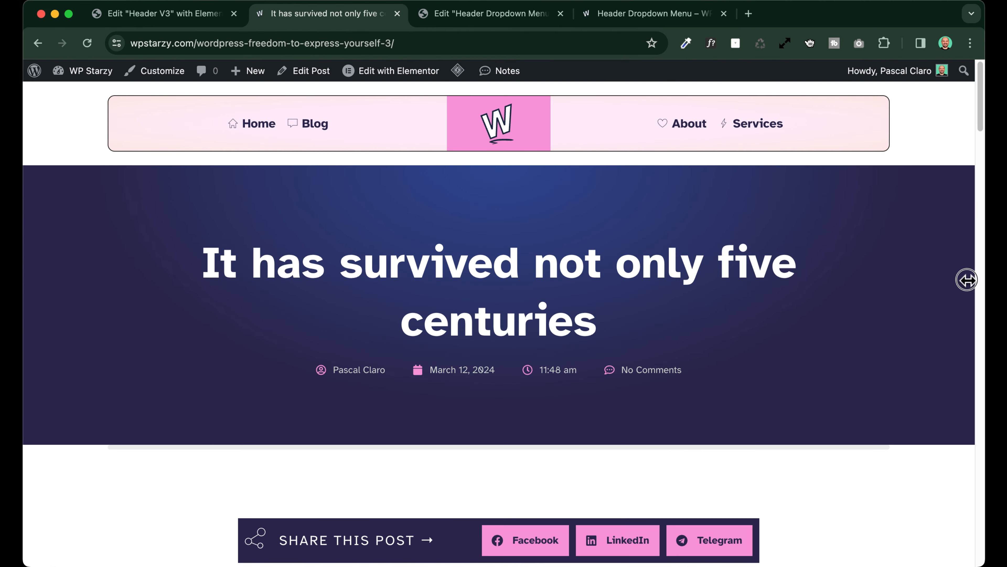
- Examine the blog post header's full-screen mobile menu in a narrowed browser window and switch to the Header V3 editor
{"action": "left_click_drag", "start_coordinate": [964, 279], "coordinate": [673, 144]}
{"action": "left_click", "coordinate": [612, 137]}
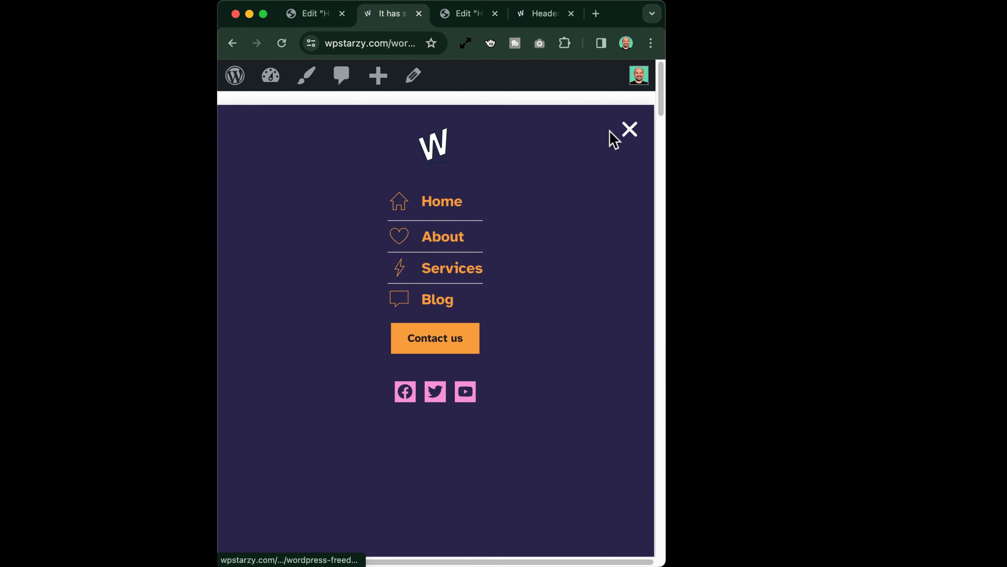
{"action": "left_click", "coordinate": [613, 137]}
{"action": "left_click", "coordinate": [613, 135]}
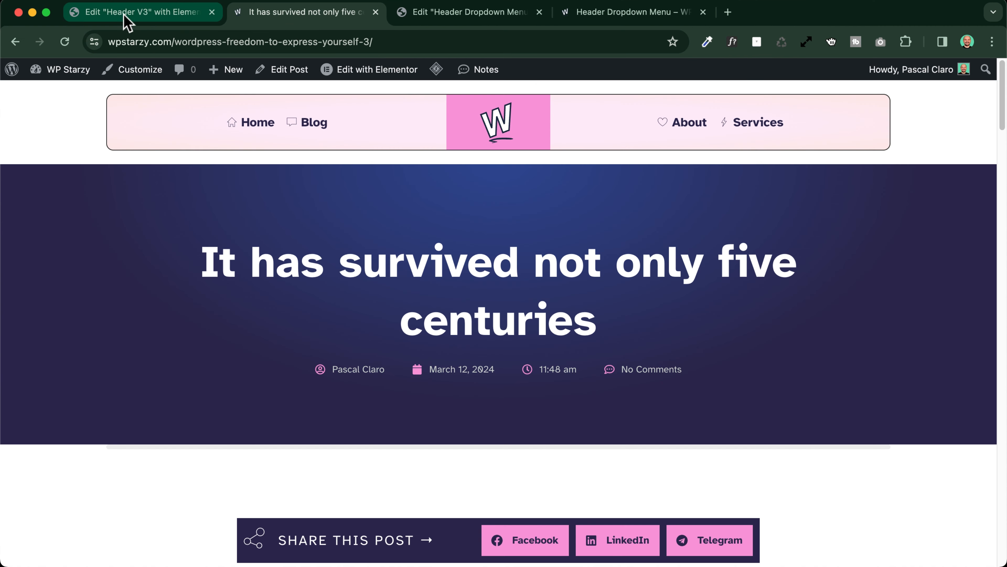
{"action": "left_click", "coordinate": [124, 16]}
{"action": "left_click", "coordinate": [63, 268]}
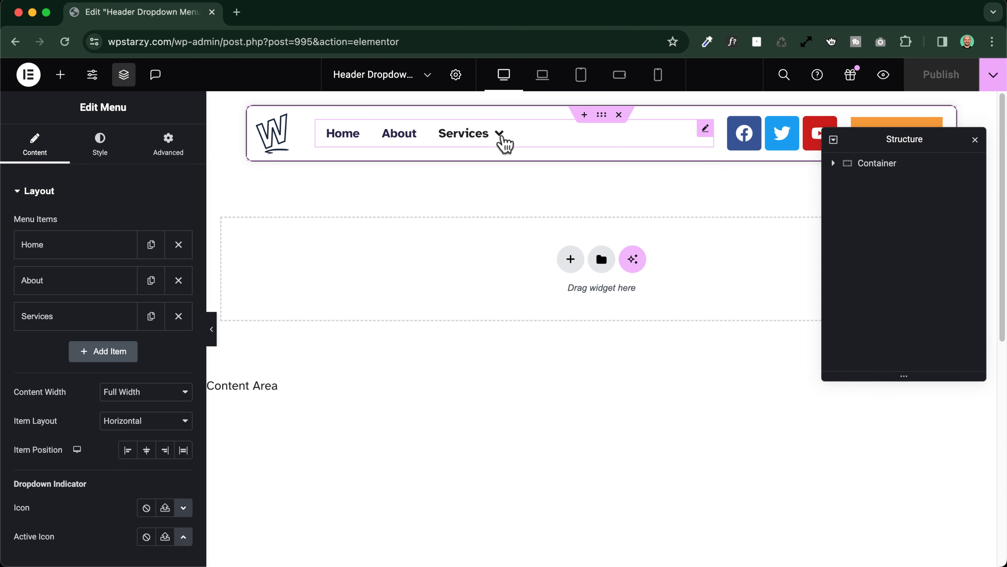
- Show the header in Tablet Portrait view with the hamburger menu and its Services content expanded
{"action": "left_click", "coordinate": [500, 138]}
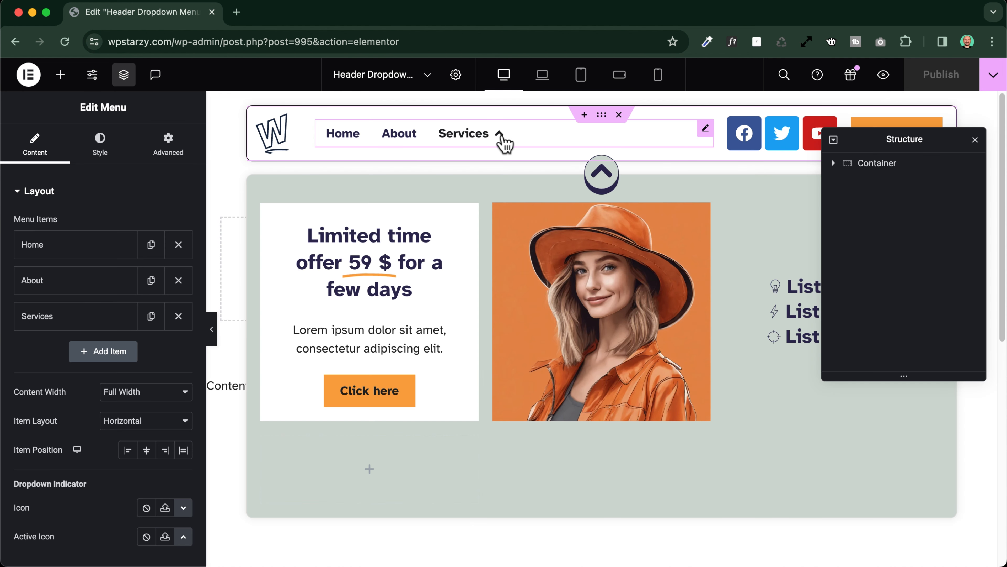
{"action": "left_click", "coordinate": [833, 163]}
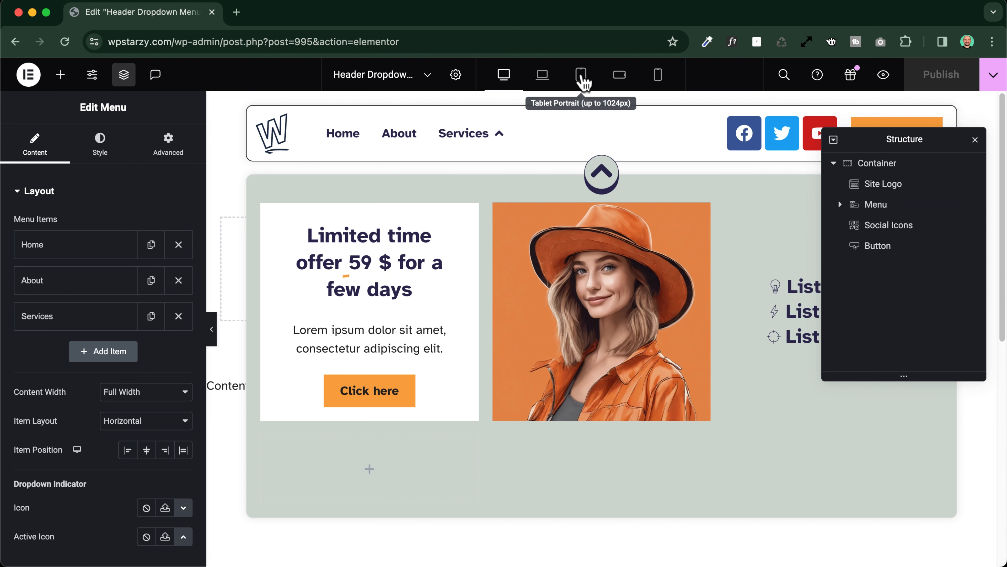
{"action": "left_click", "coordinate": [581, 77]}
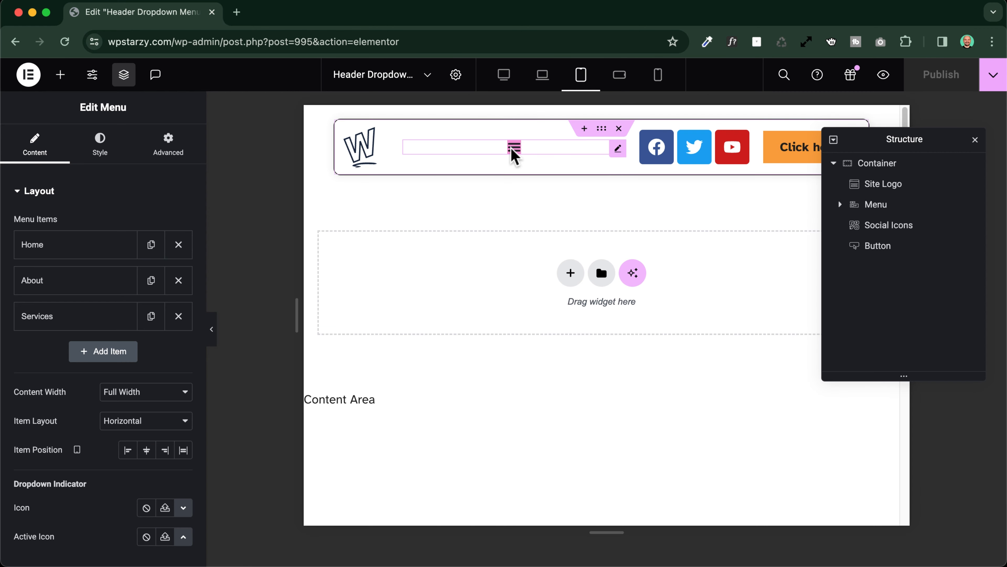
{"action": "left_click", "coordinate": [502, 313]}
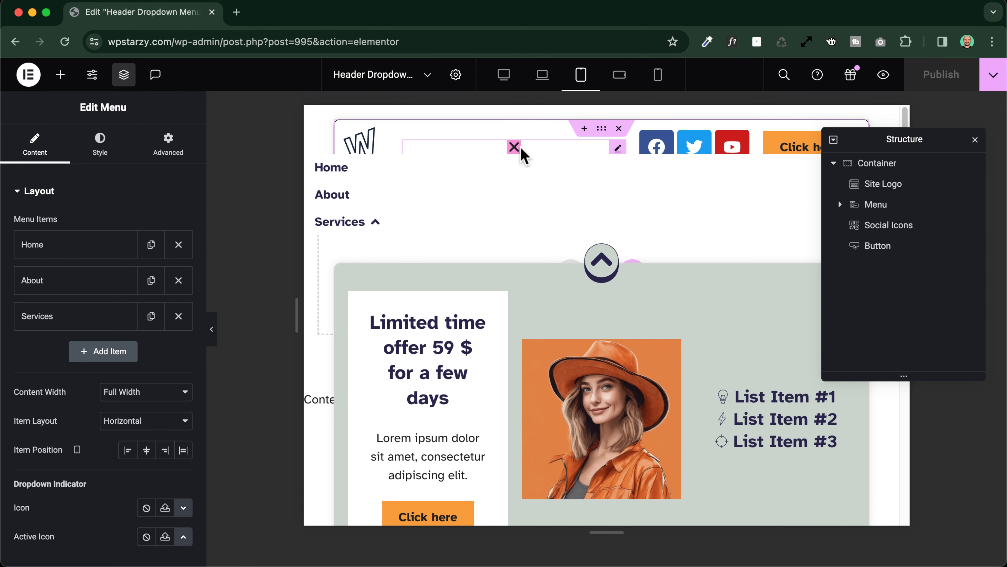
- Give the Menu's toggle icon a classic background in the global White color for its normal state
{"action": "left_click", "coordinate": [99, 148]}
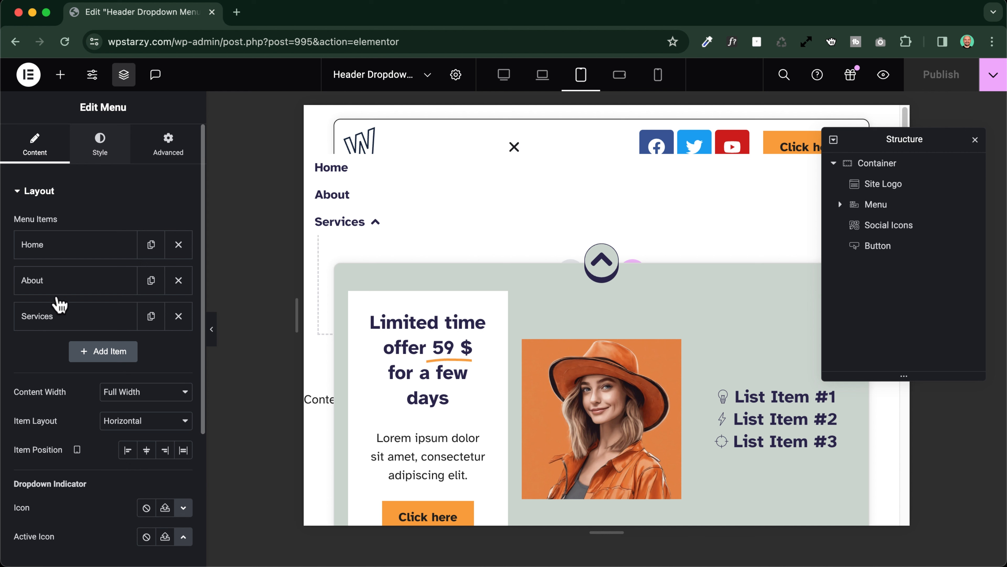
{"action": "scroll", "coordinate": [59, 303], "scroll_direction": "down", "scroll_amount": 8}
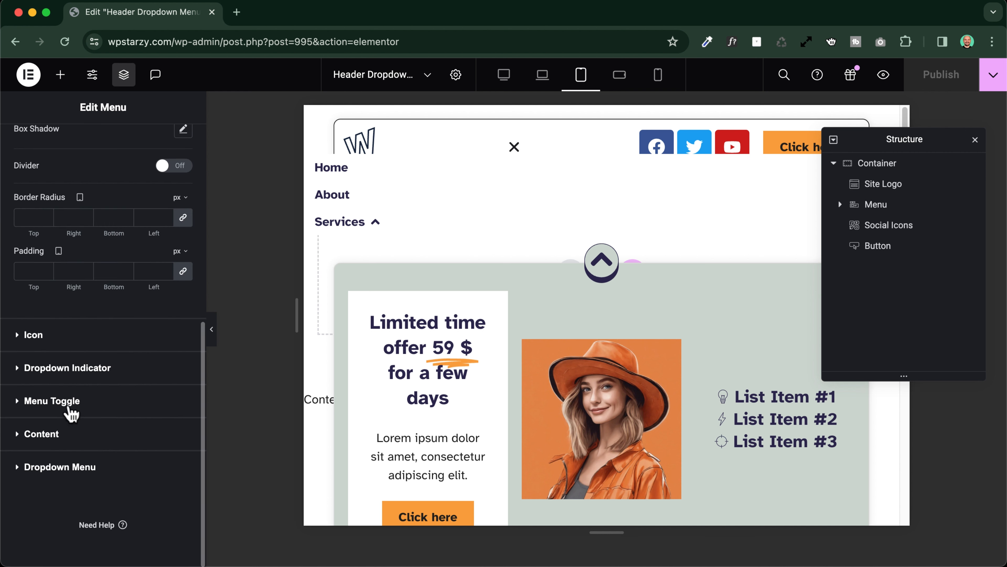
{"action": "left_click", "coordinate": [70, 409]}
{"action": "scroll", "coordinate": [94, 349], "scroll_direction": "down", "scroll_amount": 4}
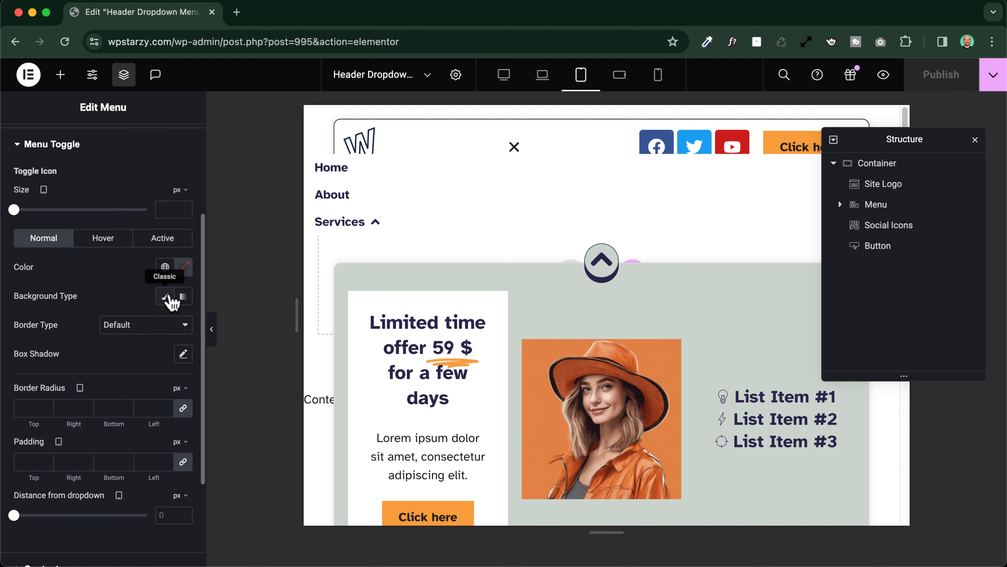
{"action": "left_click", "coordinate": [169, 302]}
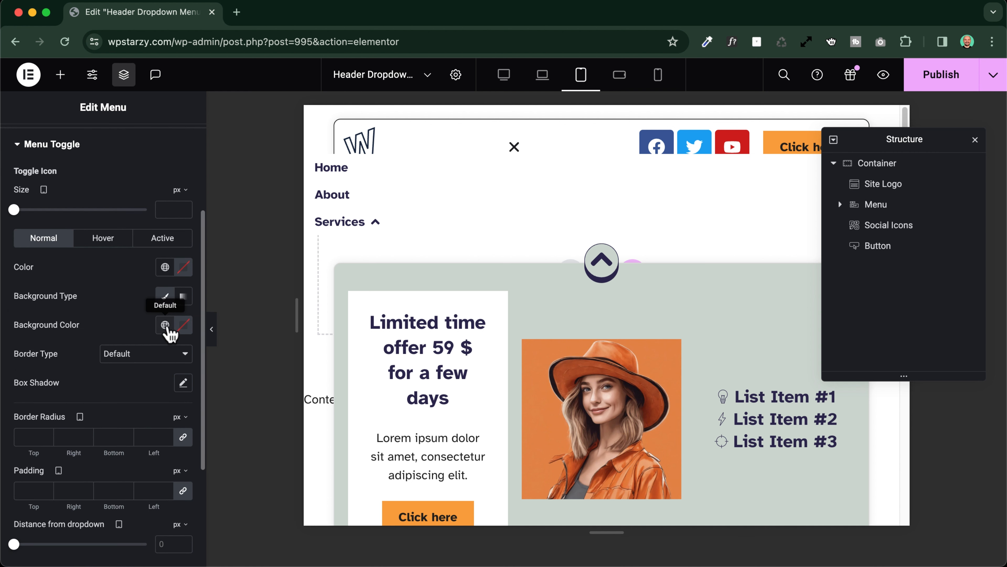
{"action": "left_click", "coordinate": [165, 325]}
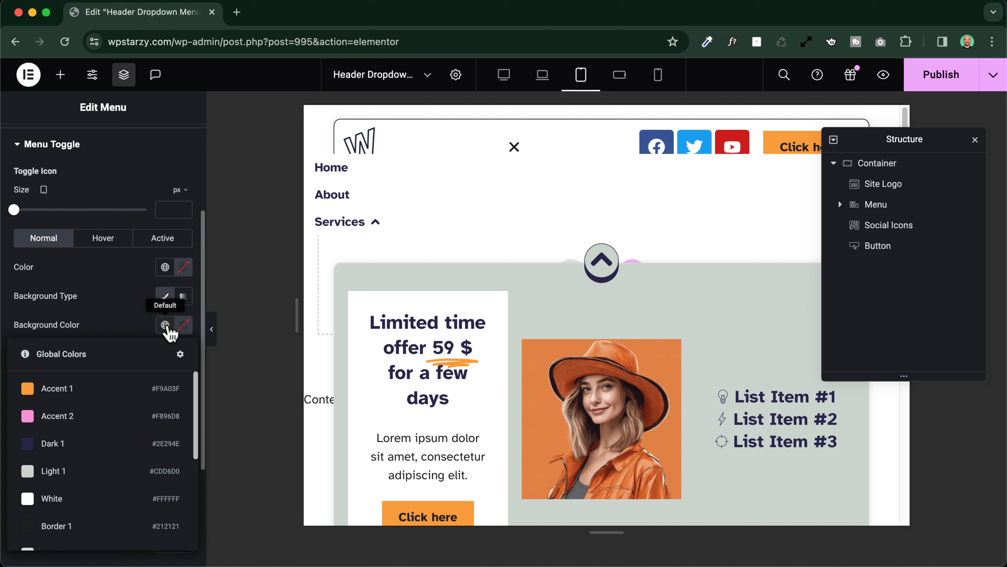
{"action": "left_click", "coordinate": [90, 498]}
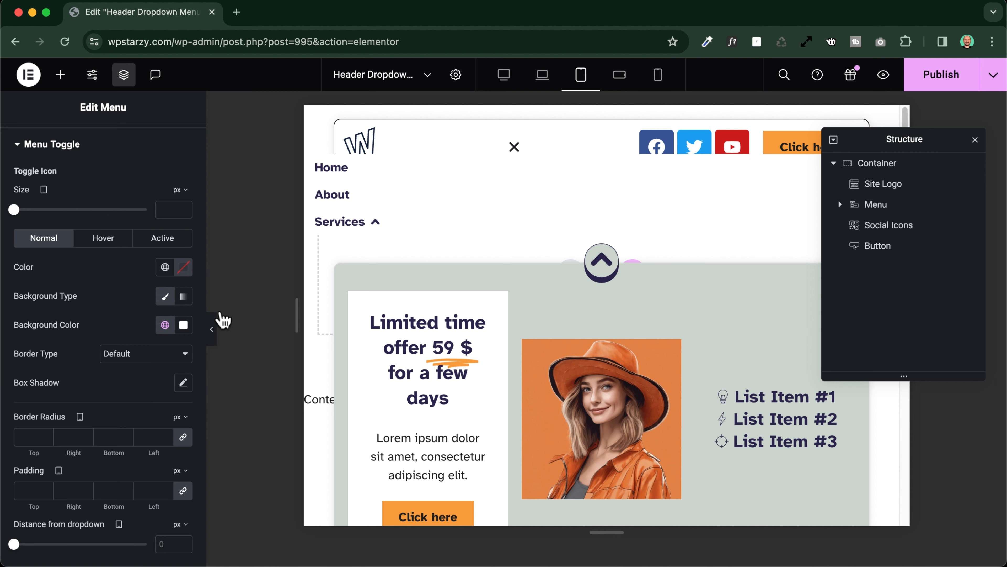
- Set the menu toggle's hover and active backgrounds to the global White color and check them by closing and reopening the menu
{"action": "left_click", "coordinate": [103, 239]}
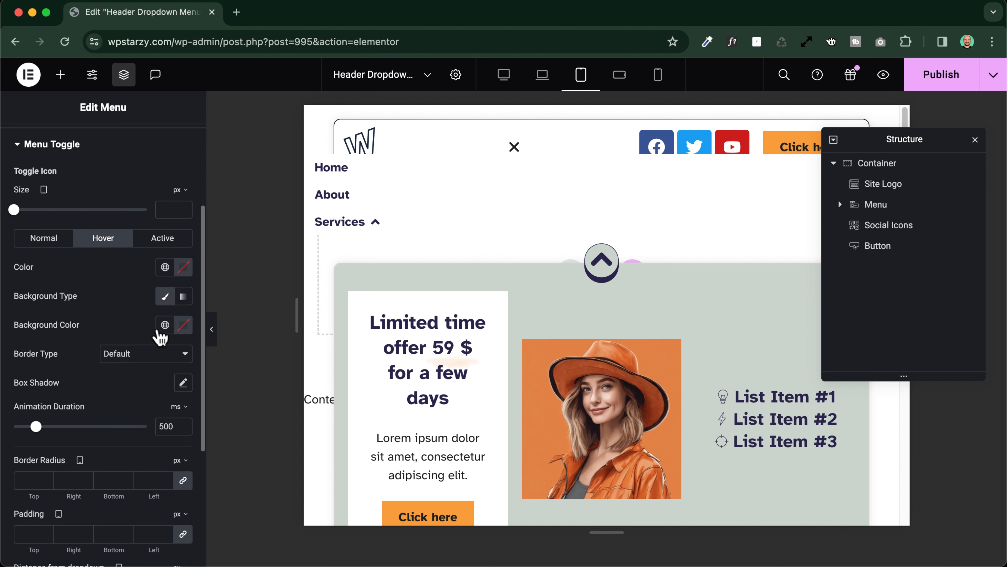
{"action": "left_click", "coordinate": [165, 324]}
{"action": "left_click", "coordinate": [45, 494]}
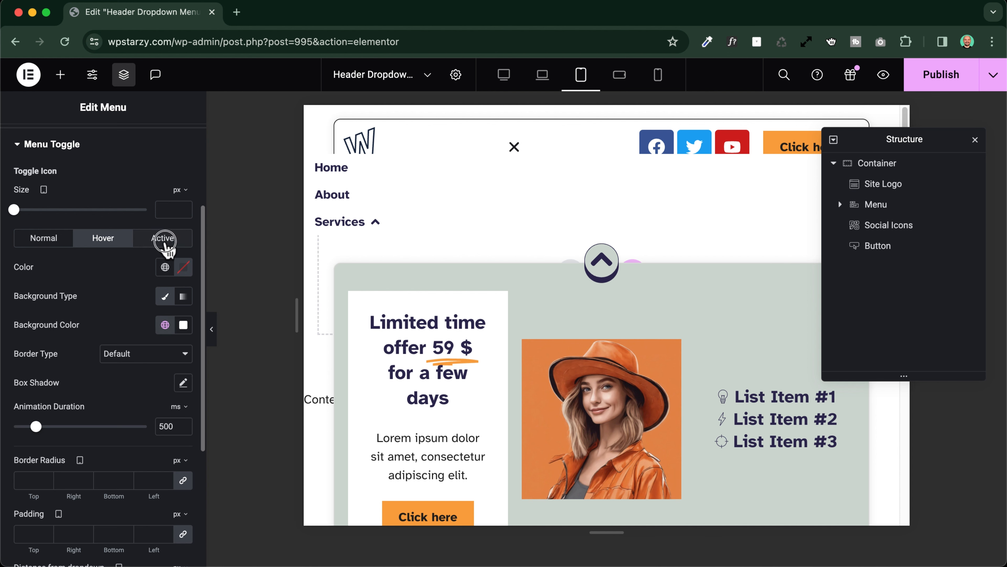
{"action": "left_click", "coordinate": [164, 239]}
{"action": "left_click", "coordinate": [165, 325]}
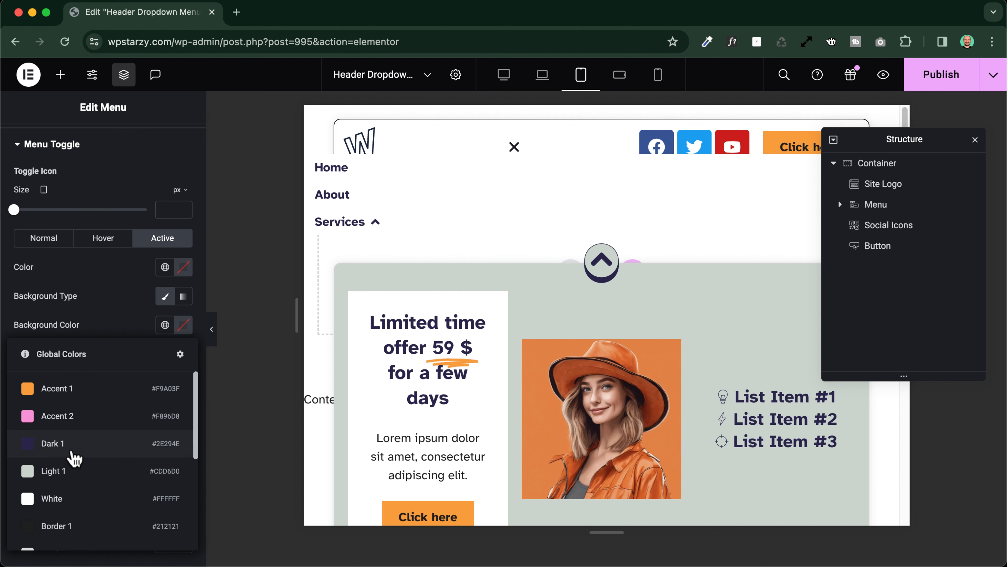
{"action": "left_click", "coordinate": [47, 498]}
{"action": "left_click", "coordinate": [514, 149]}
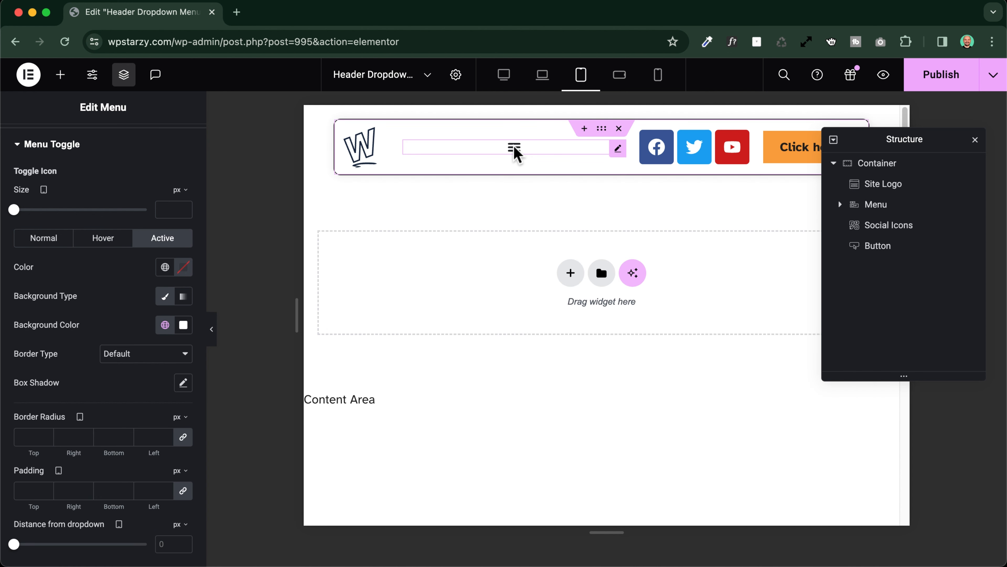
{"action": "left_click", "coordinate": [514, 151]}
{"action": "left_click", "coordinate": [515, 150]}
{"action": "left_click", "coordinate": [514, 151]}
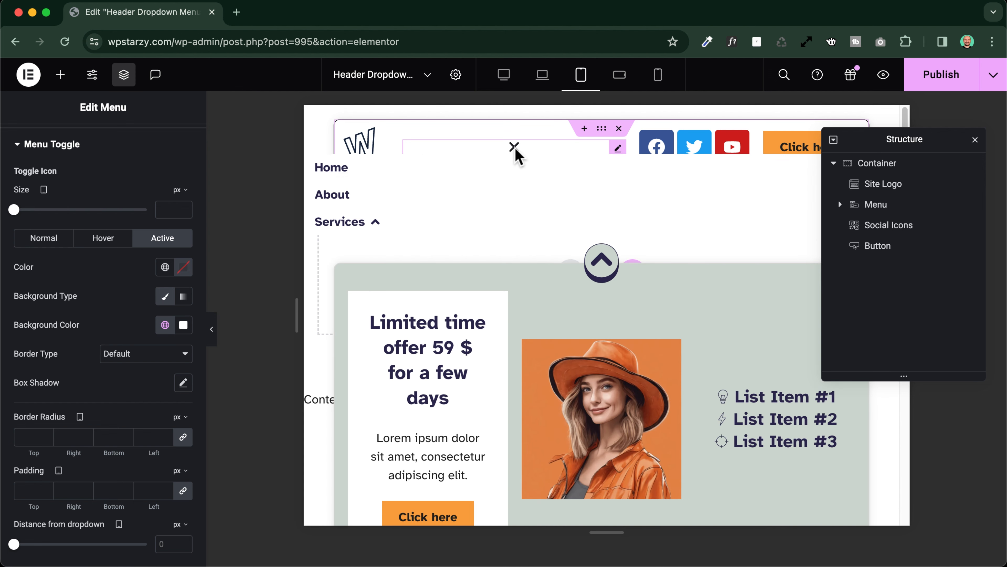
- For tablet portrait, set the menu toggle's distance from dropdown to 32 px and center the menu items
{"action": "scroll", "coordinate": [73, 270], "scroll_direction": "down", "scroll_amount": 3}
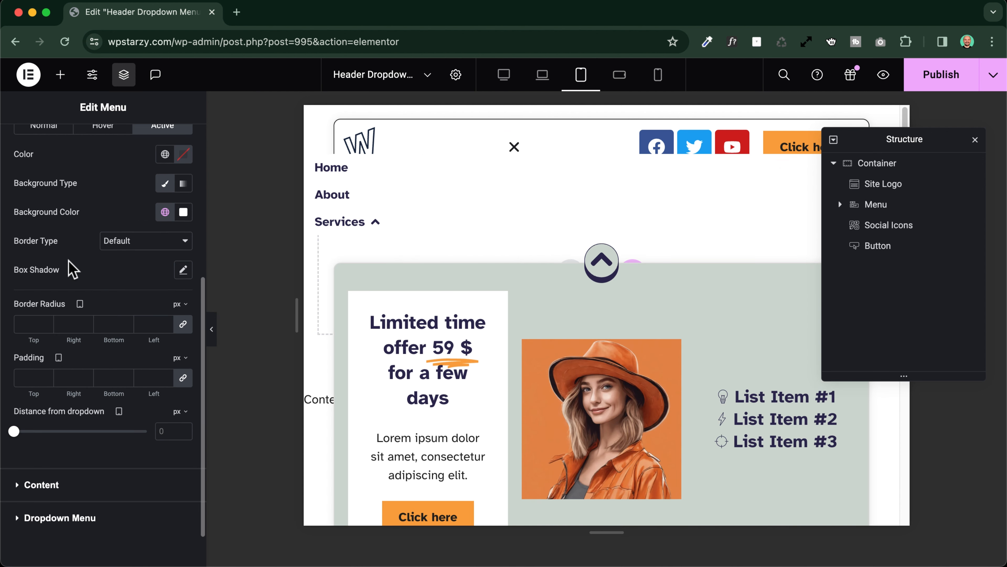
{"action": "left_click_drag", "start_coordinate": [12, 433], "coordinate": [54, 434]}
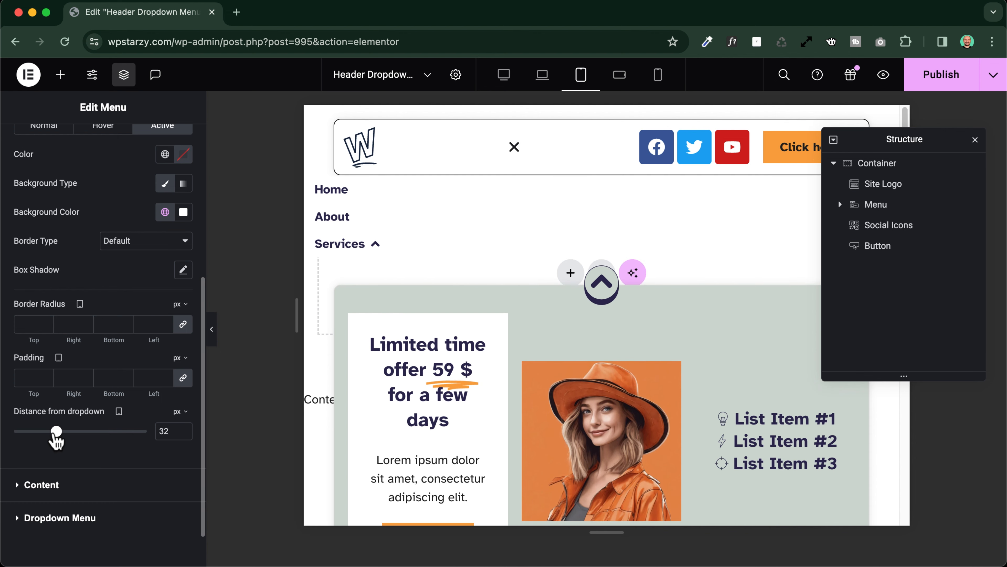
{"action": "scroll", "coordinate": [65, 278], "scroll_direction": "up", "scroll_amount": 5}
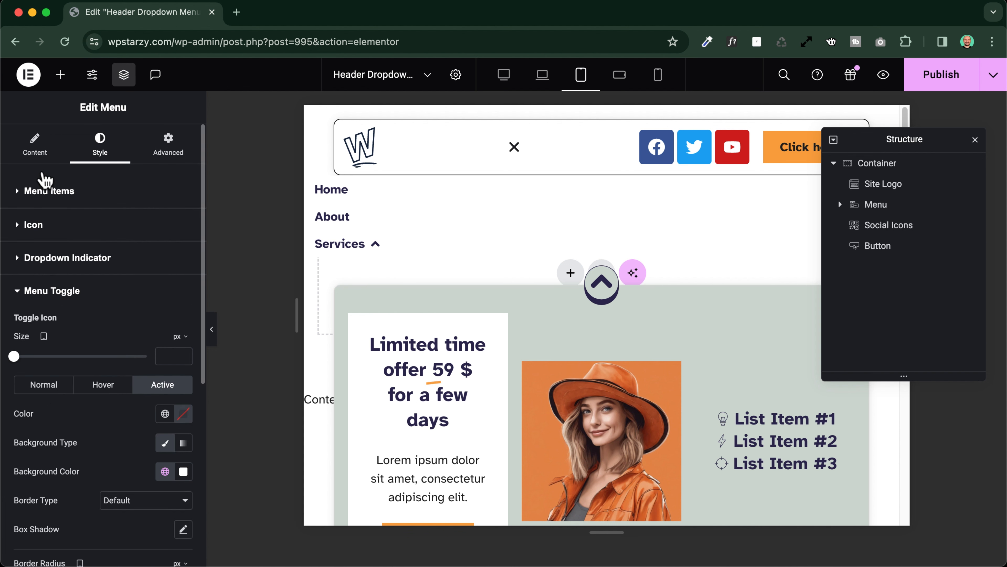
{"action": "left_click", "coordinate": [35, 149]}
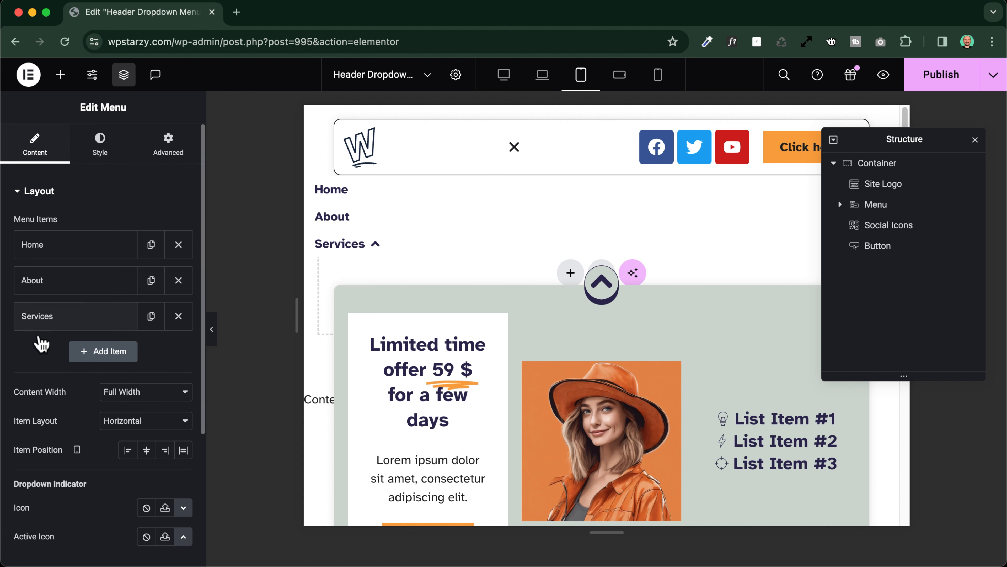
{"action": "scroll", "coordinate": [41, 343], "scroll_direction": "down", "scroll_amount": 2}
{"action": "left_click", "coordinate": [147, 407]}
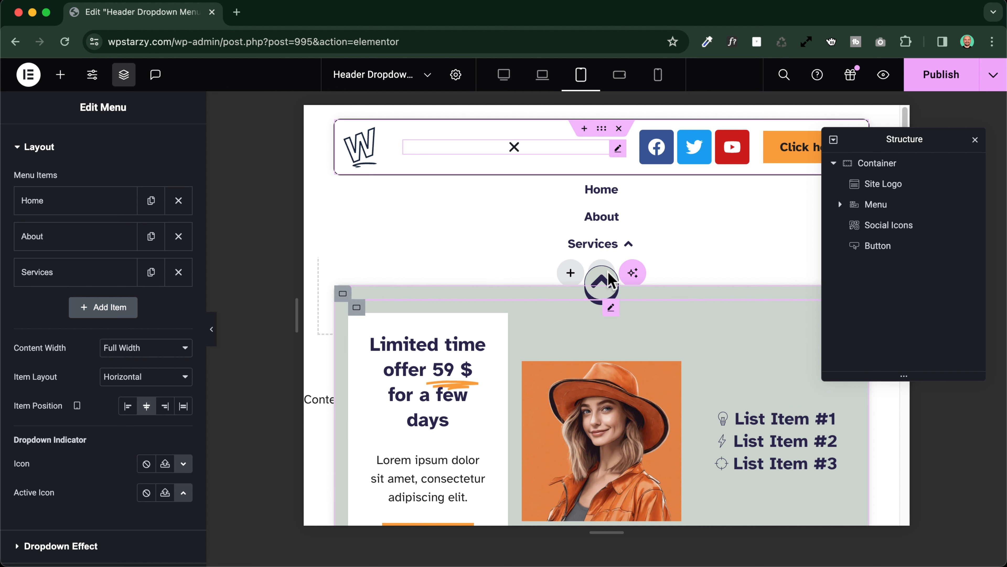
- Hide the arrow icon above the Services content on tablet portrait, mobile landscape and mobile portrait
{"action": "left_click", "coordinate": [611, 279]}
{"action": "mouse_move", "coordinate": [100, 265]}
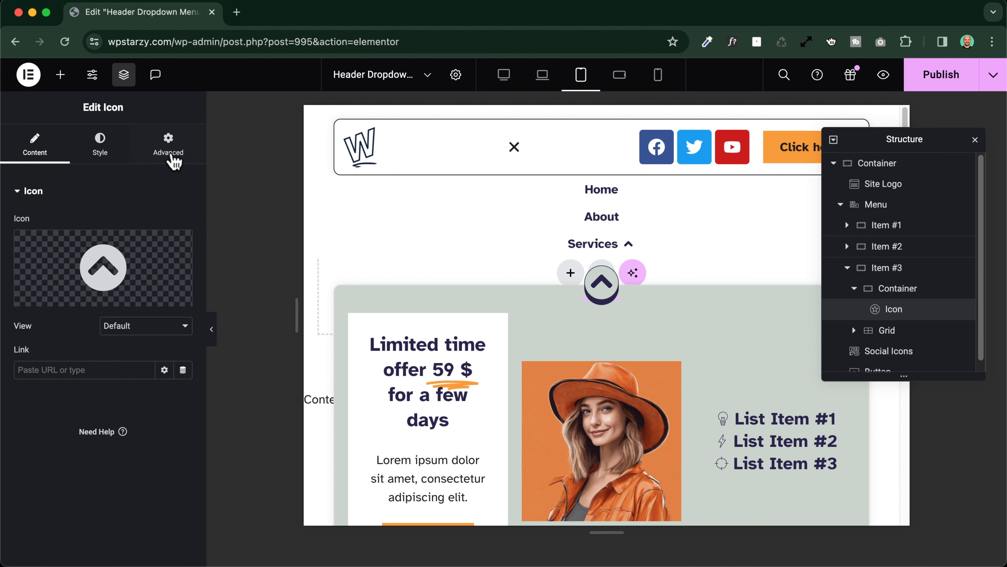
{"action": "left_click", "coordinate": [175, 149]}
{"action": "scroll", "coordinate": [31, 337], "scroll_direction": "down", "scroll_amount": 5}
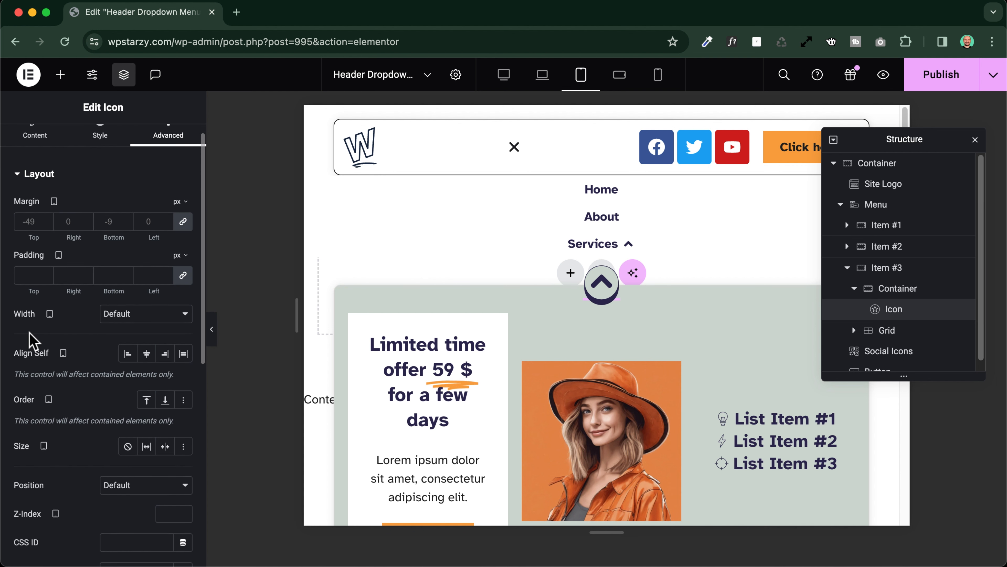
{"action": "scroll", "coordinate": [47, 369], "scroll_direction": "down", "scroll_amount": 4}
{"action": "left_click", "coordinate": [65, 402]}
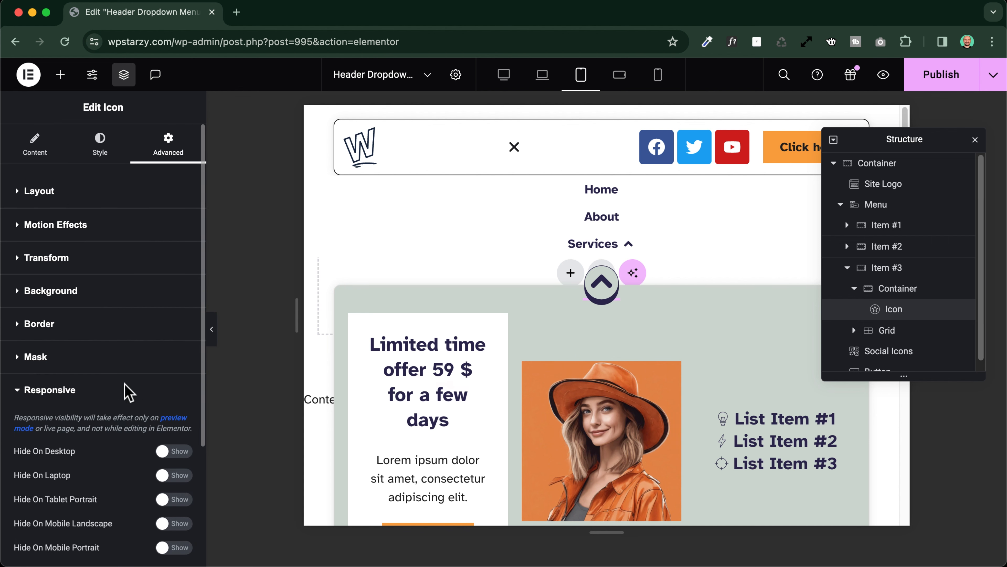
{"action": "scroll", "coordinate": [135, 397], "scroll_direction": "down", "scroll_amount": 3}
{"action": "left_click", "coordinate": [175, 390]}
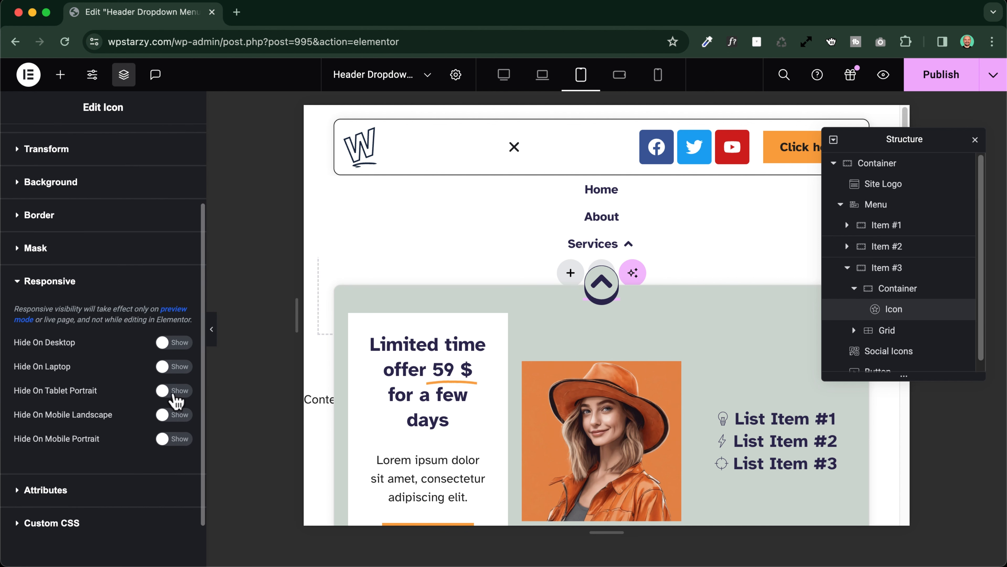
{"action": "left_click", "coordinate": [174, 415]}
{"action": "left_click", "coordinate": [175, 439]}
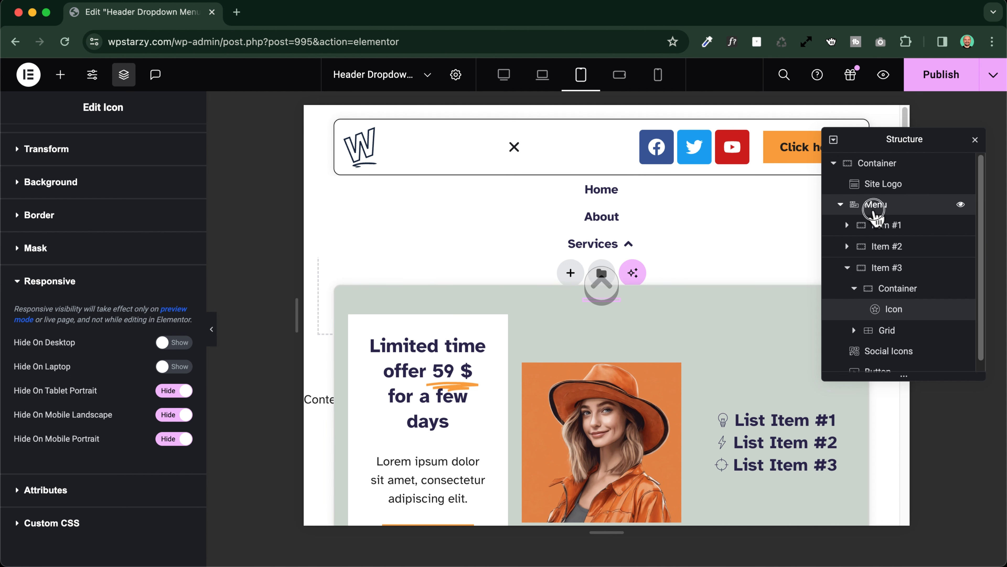
- Set the Menu items' distance from content to 0 px for tablet portrait and check the Services dropdown
{"action": "left_click", "coordinate": [874, 205]}
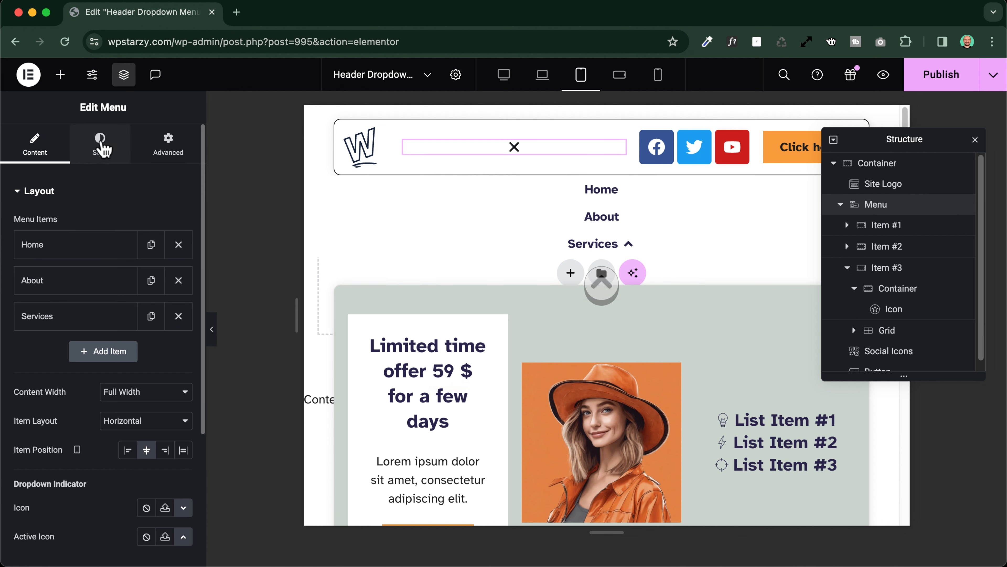
{"action": "left_click", "coordinate": [101, 146]}
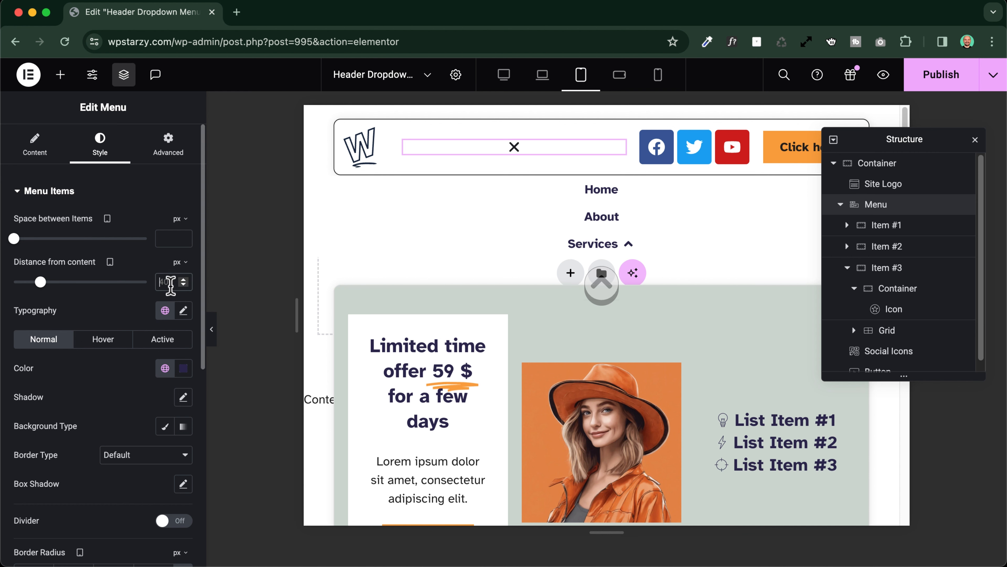
{"action": "left_click", "coordinate": [170, 282]}
{"action": "type", "text": "0"}
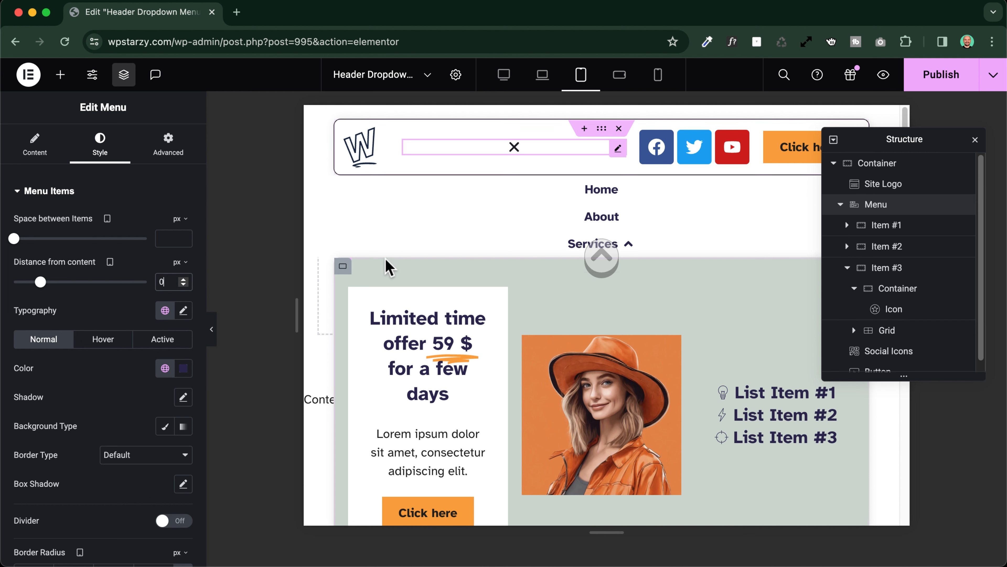
{"action": "scroll", "coordinate": [380, 270], "scroll_direction": "down", "scroll_amount": 3}
{"action": "scroll", "coordinate": [387, 265], "scroll_direction": "up", "scroll_amount": 3}
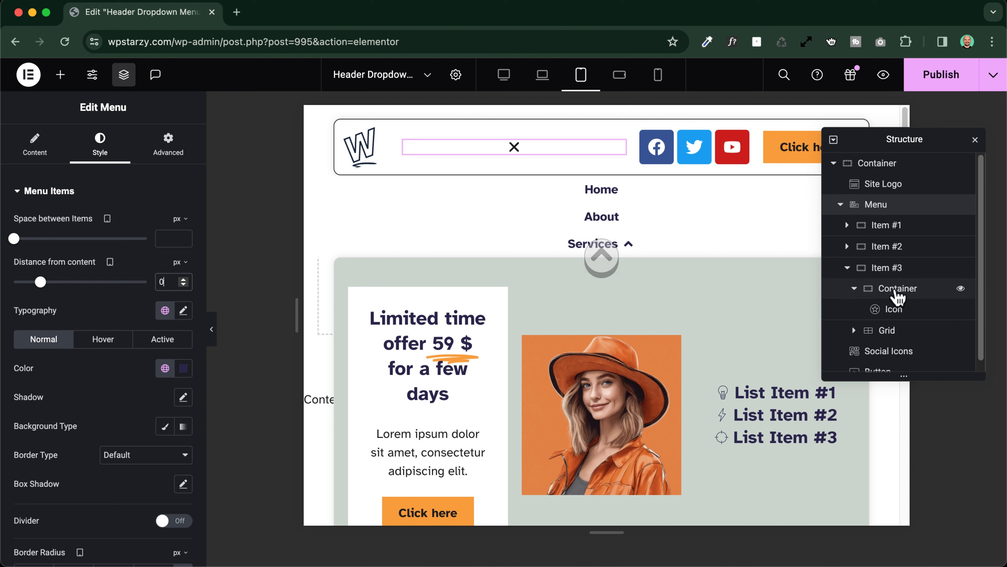
- Set the Services dropdown's grid to 2 columns for tablet portrait and check the resulting layout
{"action": "left_click", "coordinate": [860, 294]}
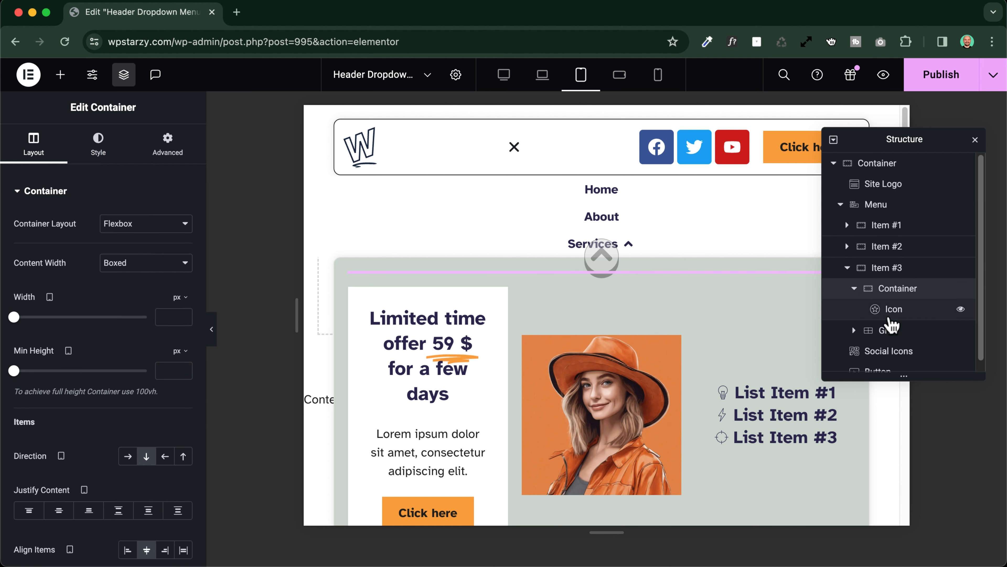
{"action": "left_click", "coordinate": [872, 335]}
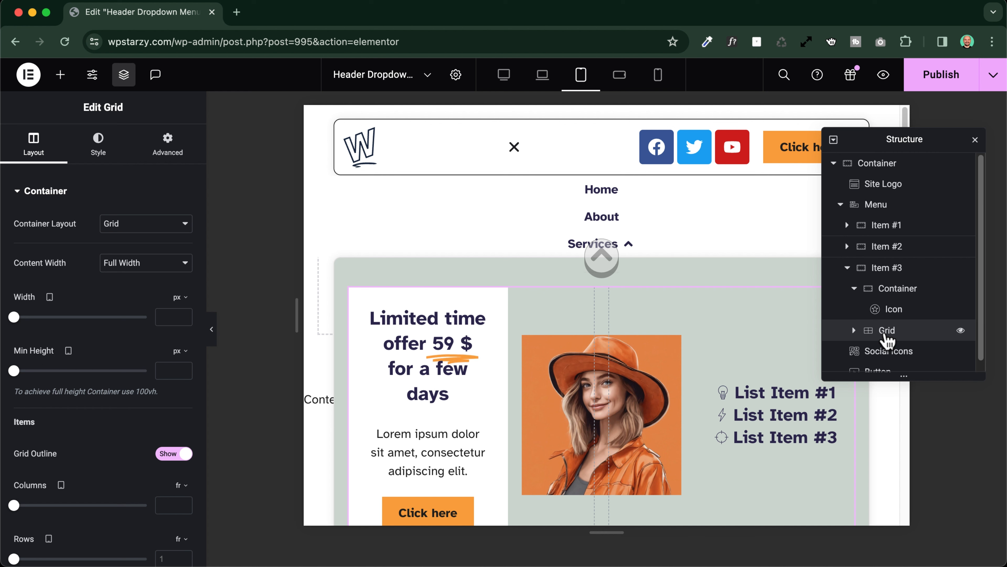
{"action": "scroll", "coordinate": [39, 243], "scroll_direction": "down", "scroll_amount": 5}
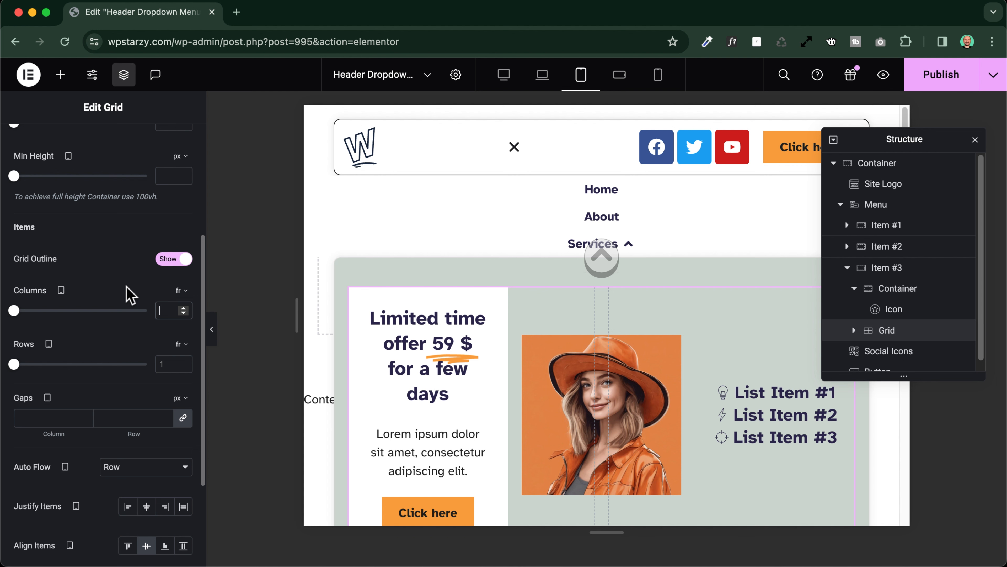
{"action": "type", "text": "2"}
{"action": "scroll", "coordinate": [483, 310], "scroll_direction": "down", "scroll_amount": 5}
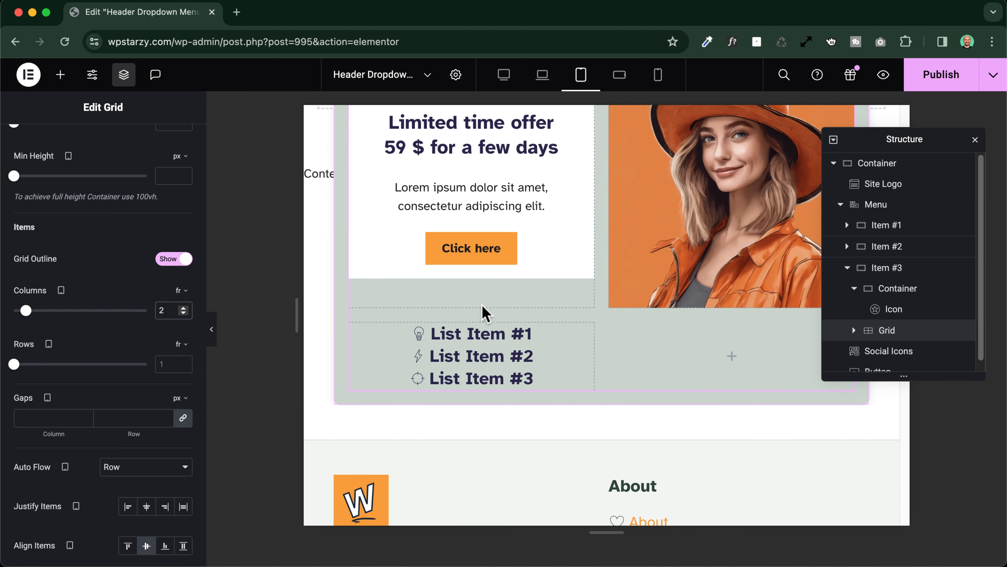
{"action": "scroll", "coordinate": [636, 331], "scroll_direction": "up", "scroll_amount": 5}
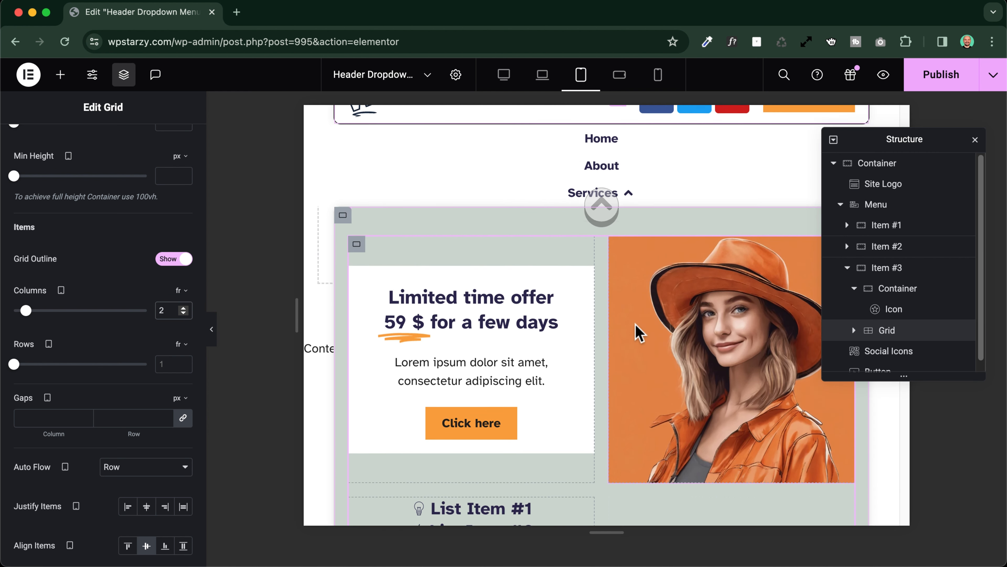
{"action": "scroll", "coordinate": [667, 452], "scroll_direction": "down", "scroll_amount": 3}
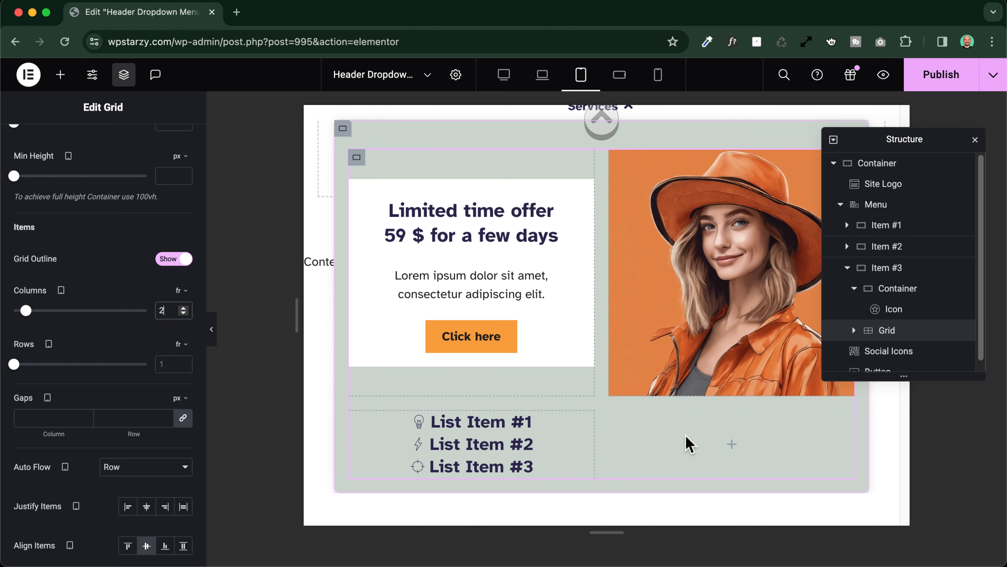
- Hide the woman-in-hat image in the Services dropdown on tablet portrait, mobile landscape and mobile portrait
{"action": "scroll", "coordinate": [692, 397], "scroll_direction": "up", "scroll_amount": 1}
{"action": "left_click", "coordinate": [704, 288]}
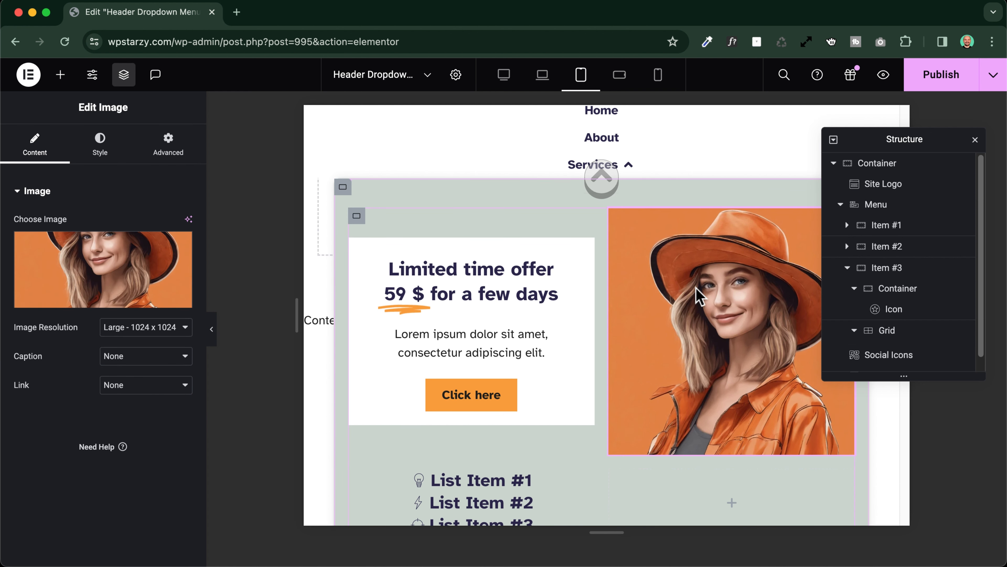
{"action": "left_click", "coordinate": [170, 149]}
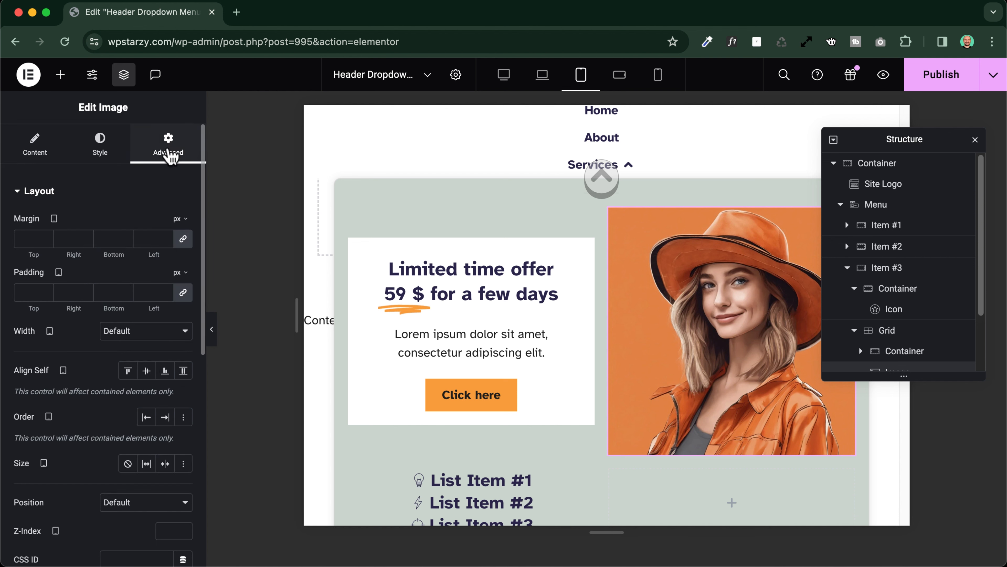
{"action": "scroll", "coordinate": [106, 293], "scroll_direction": "down", "scroll_amount": 10}
{"action": "left_click", "coordinate": [66, 401]}
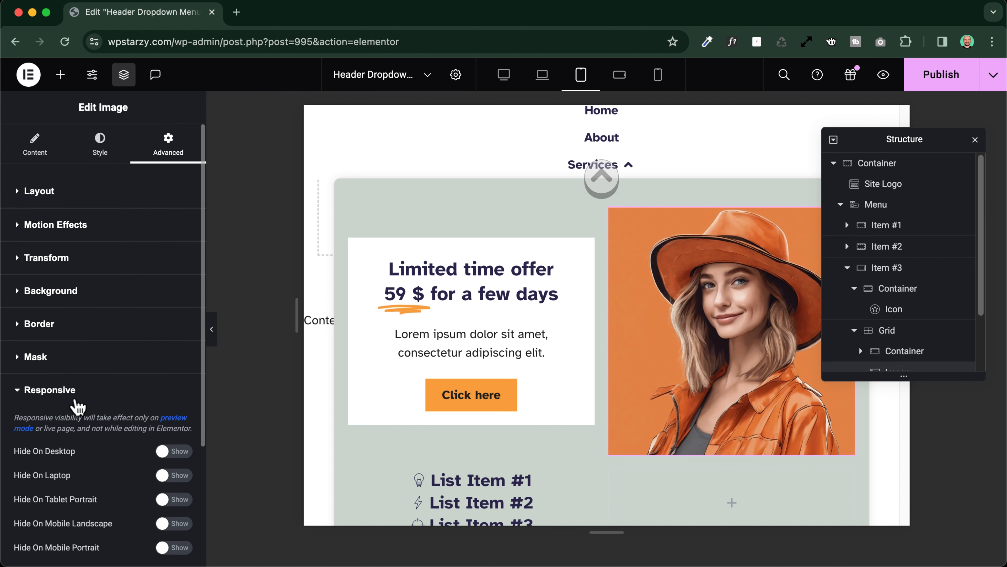
{"action": "scroll", "coordinate": [175, 476], "scroll_direction": "down", "scroll_amount": 4}
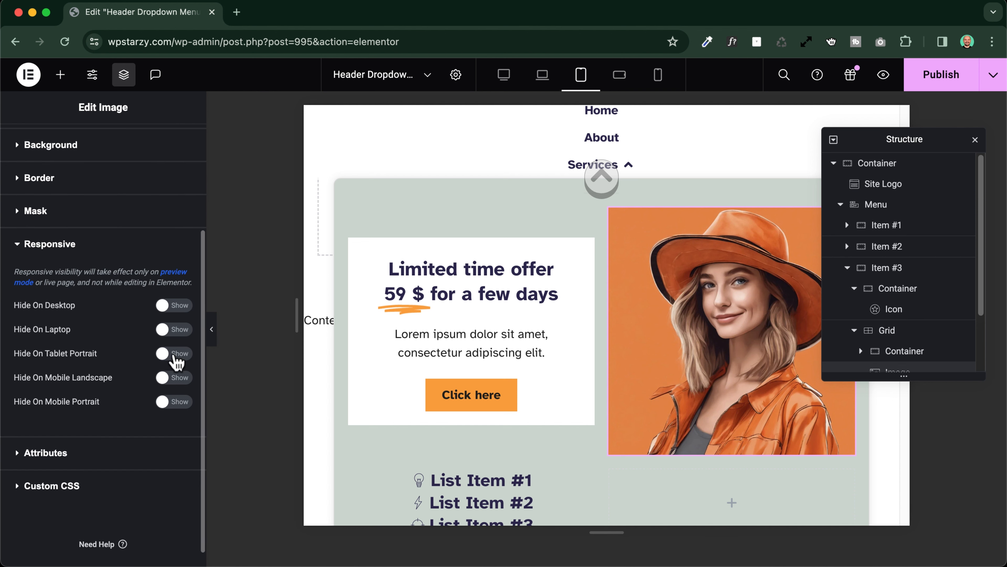
{"action": "left_click", "coordinate": [174, 353]}
{"action": "left_click", "coordinate": [174, 377]}
{"action": "left_click", "coordinate": [173, 401]}
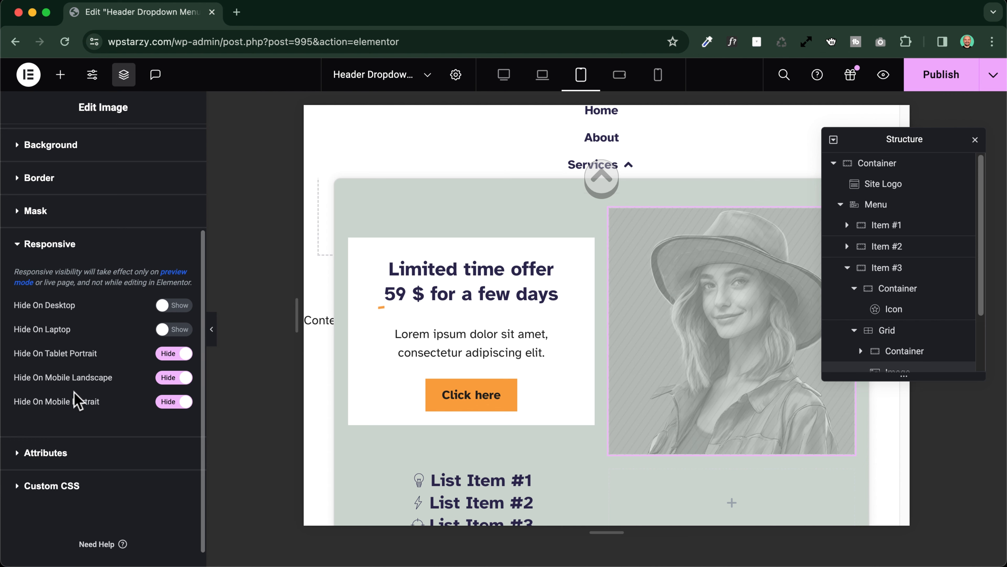
{"action": "scroll", "coordinate": [522, 270], "scroll_direction": "down", "scroll_amount": 2}
{"action": "scroll", "coordinate": [518, 271], "scroll_direction": "up", "scroll_amount": 1}
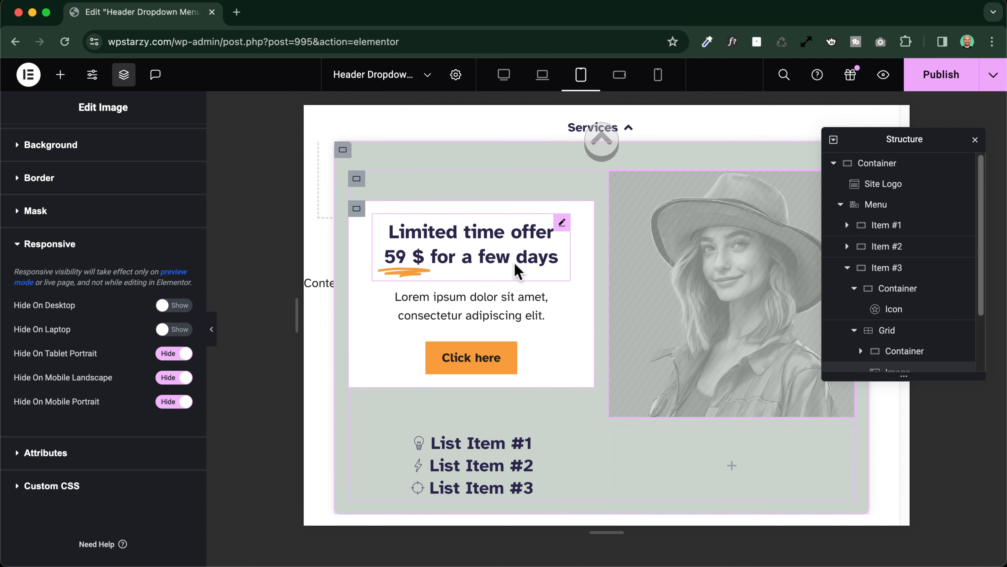
- Publish the header template without adding a display condition and open its preview
{"action": "left_click", "coordinate": [946, 75]}
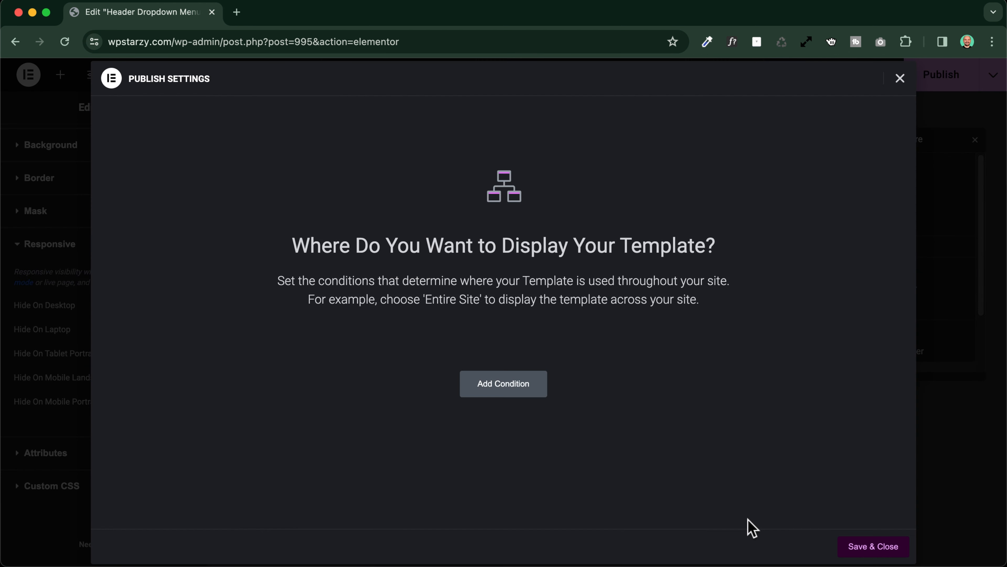
{"action": "left_click", "coordinate": [853, 546]}
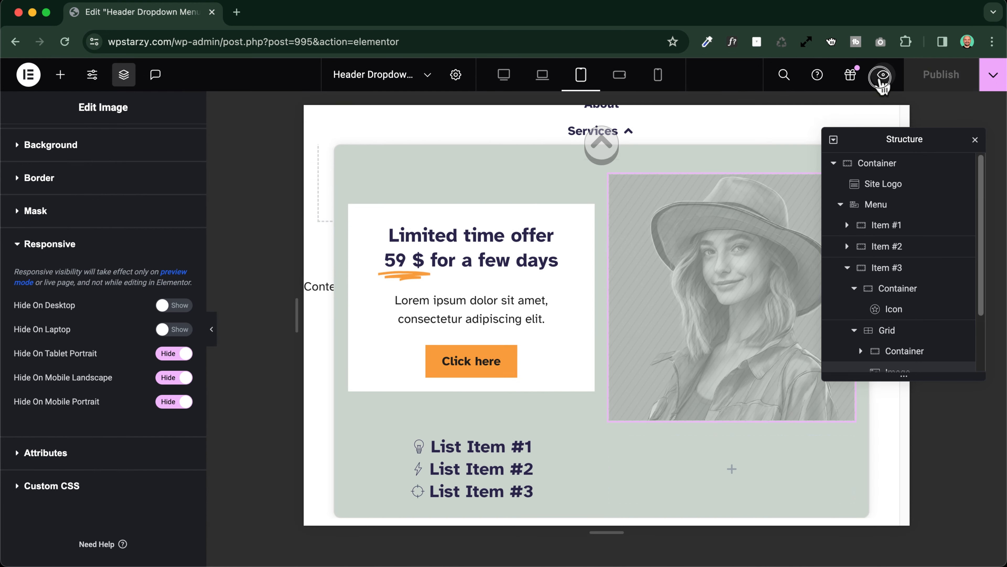
{"action": "left_click", "coordinate": [881, 75]}
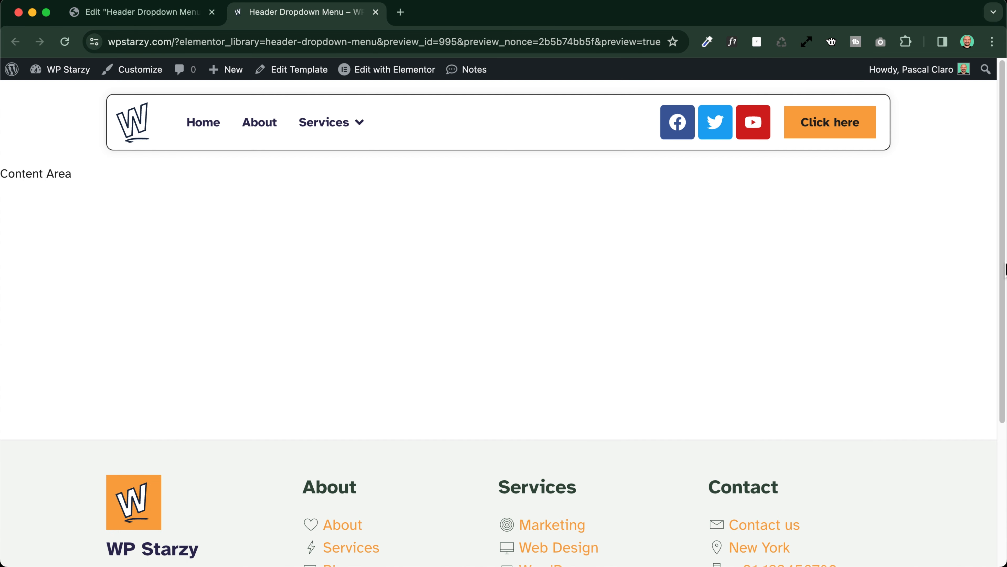
- Check the menu toggle and Services dropdown in the preview at mobile width, and the Services dropdown at full desktop width
{"action": "left_click_drag", "start_coordinate": [1005, 268], "coordinate": [586, 262]}
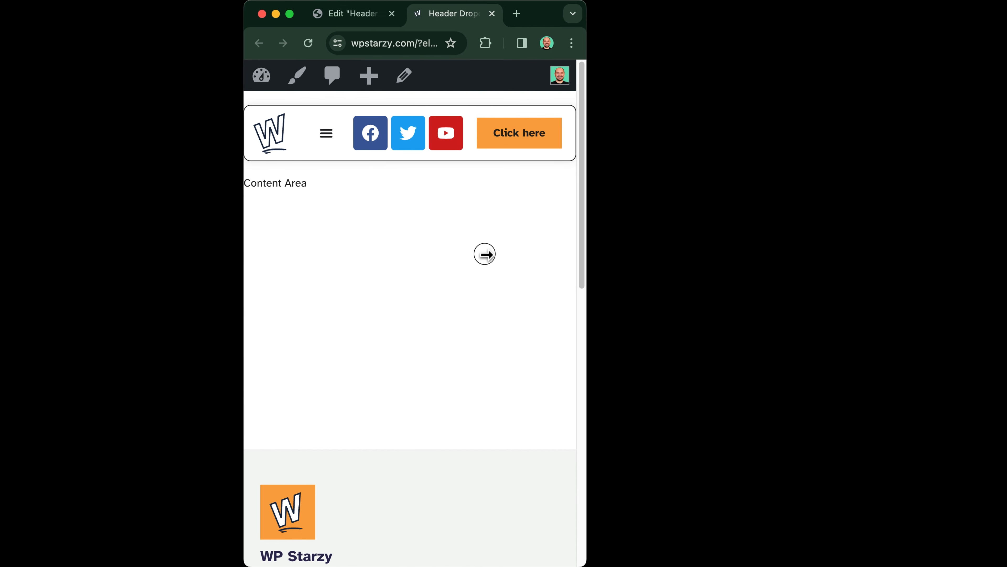
{"action": "left_click", "coordinate": [326, 135]}
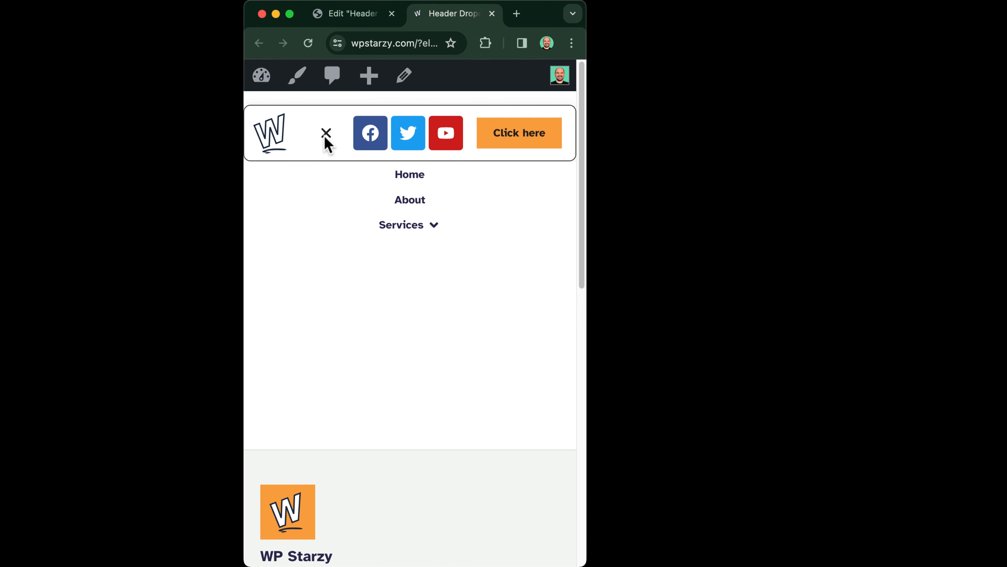
{"action": "left_click", "coordinate": [377, 232]}
{"action": "left_click", "coordinate": [416, 228]}
{"action": "left_click", "coordinate": [414, 229]}
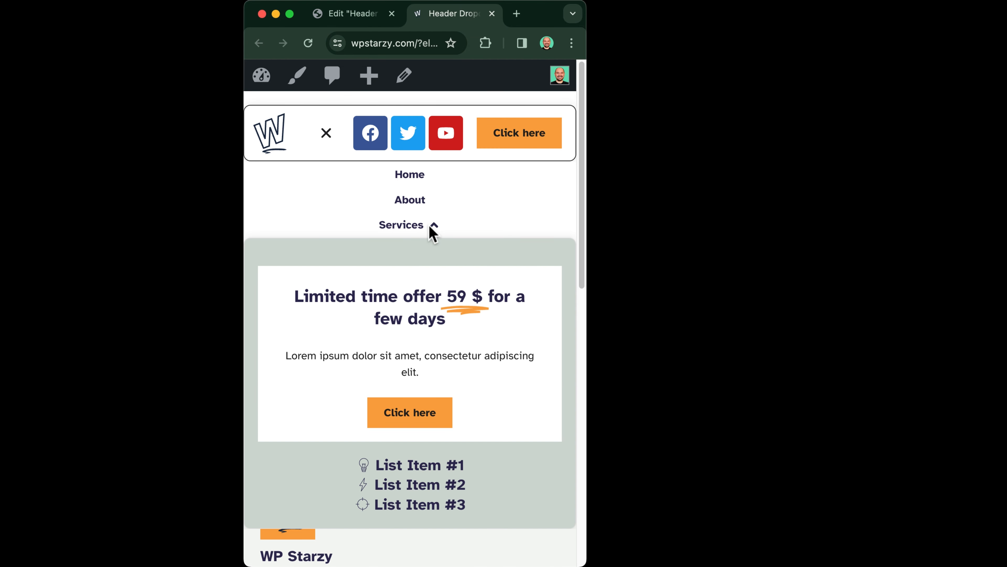
{"action": "scroll", "coordinate": [395, 468], "scroll_direction": "down", "scroll_amount": 5}
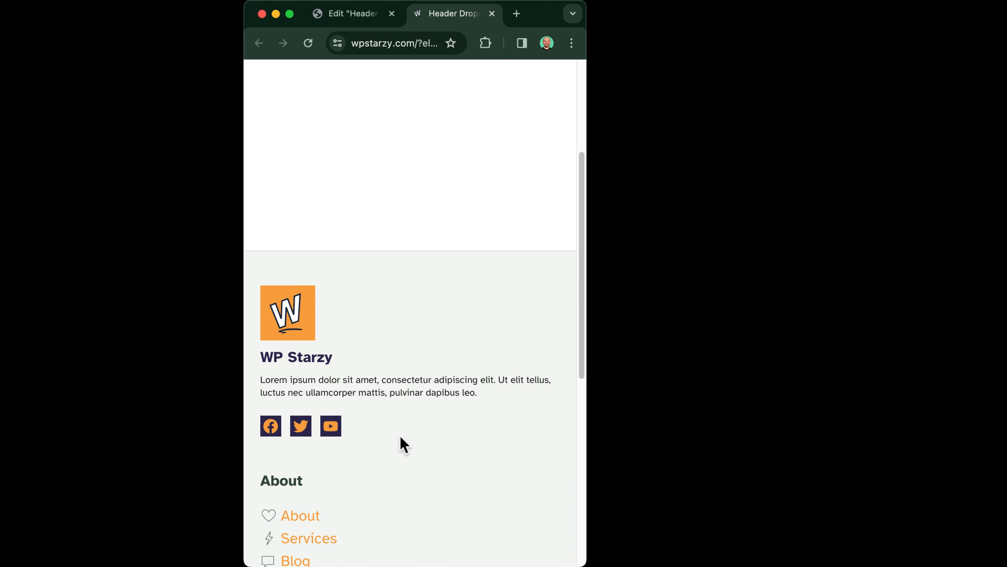
{"action": "scroll", "coordinate": [400, 437], "scroll_direction": "up", "scroll_amount": 5}
{"action": "left_click", "coordinate": [407, 223]}
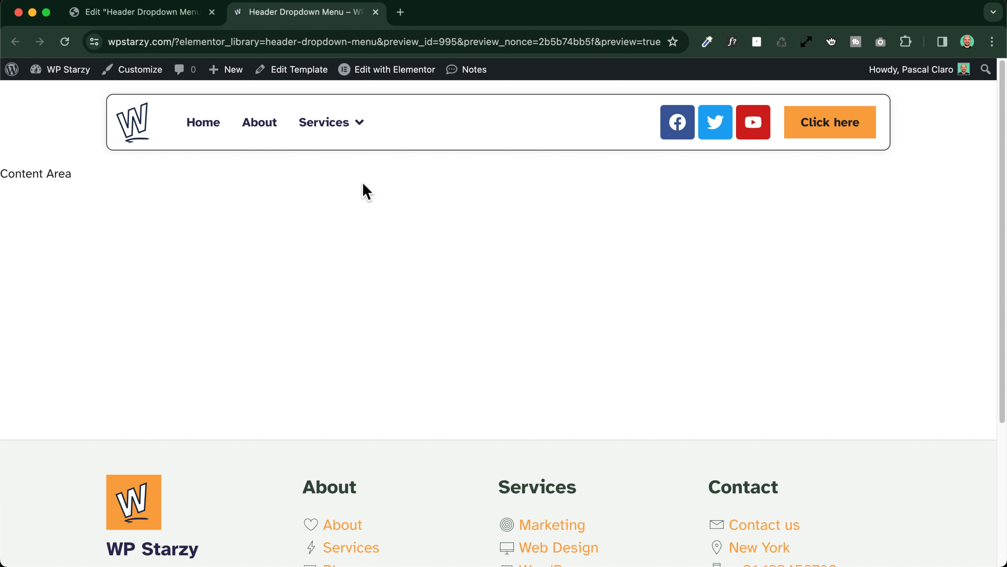
{"action": "mouse_move", "coordinate": [337, 131]}
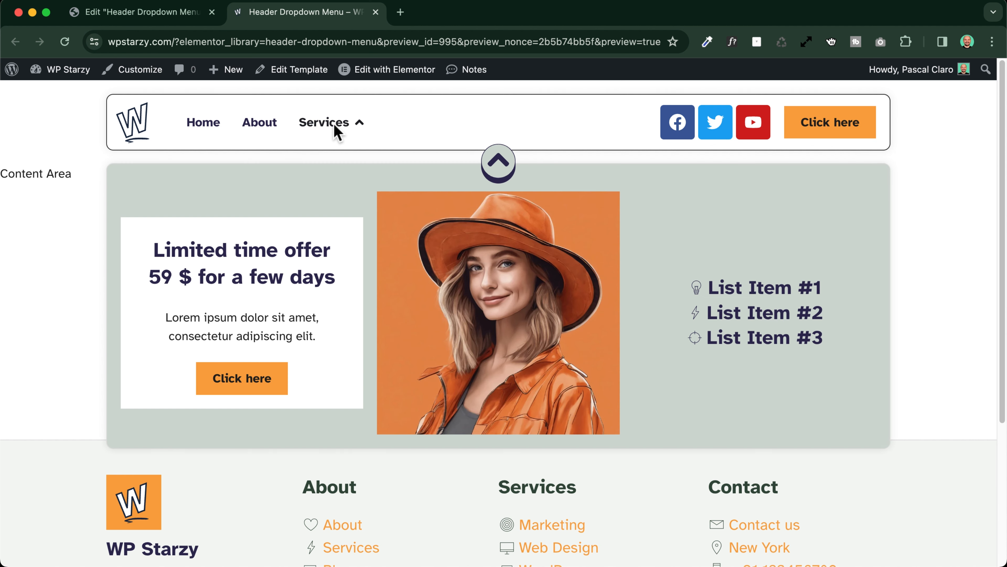
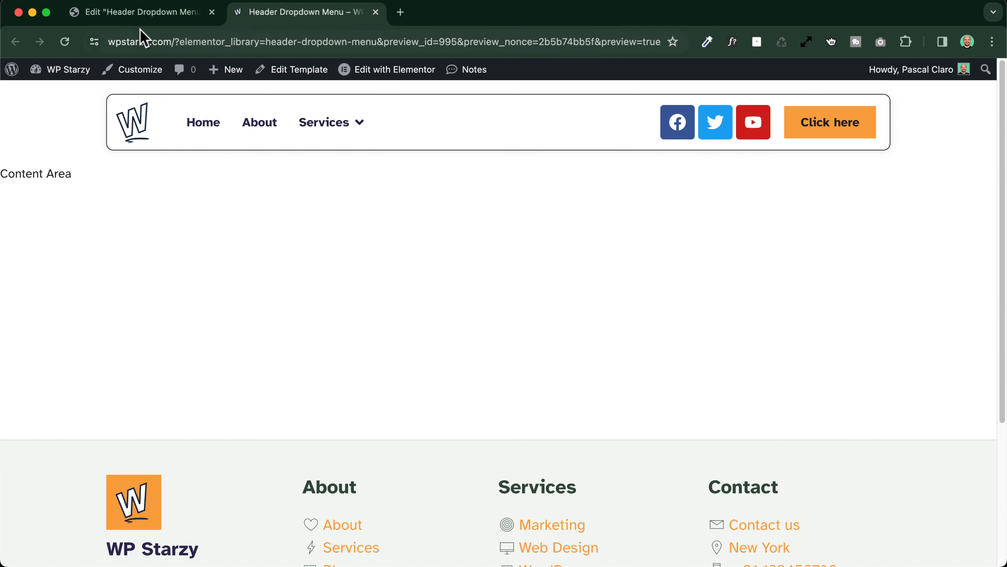
- Back in the editor's desktop view, set the Menu widget's dropdown effect to open on Click
{"action": "left_click", "coordinate": [156, 14]}
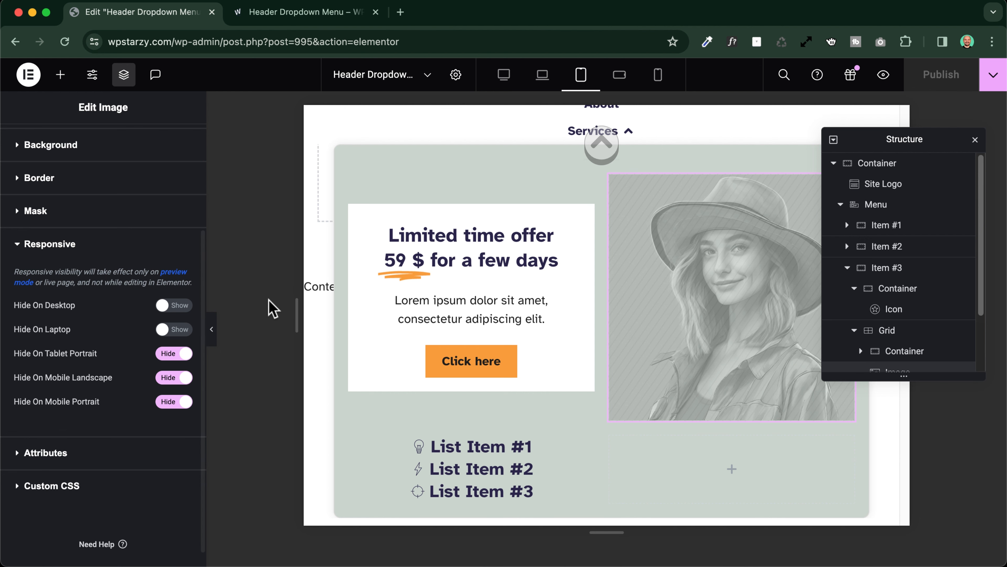
{"action": "left_click", "coordinate": [504, 75]}
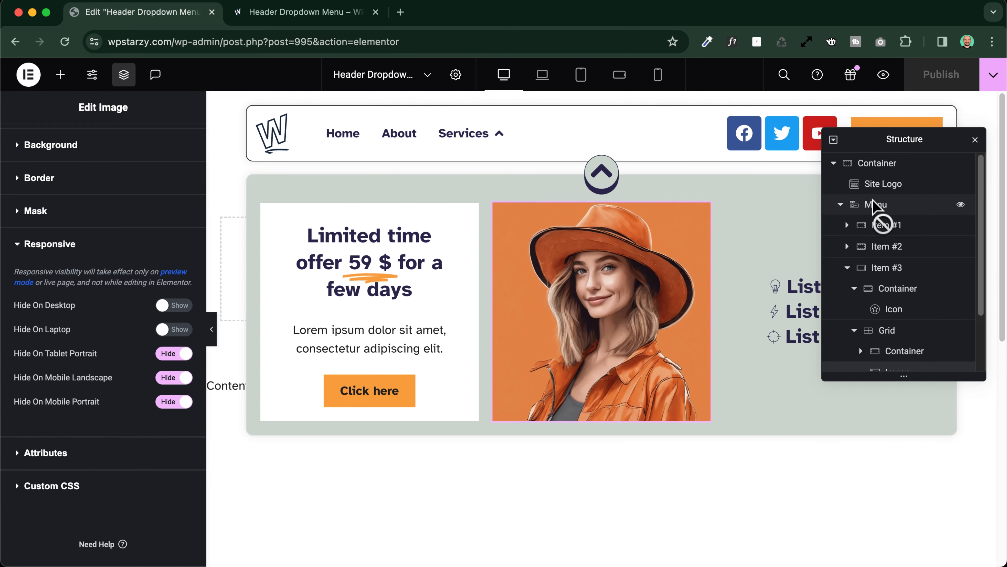
{"action": "left_click", "coordinate": [876, 206]}
{"action": "left_click", "coordinate": [79, 144]}
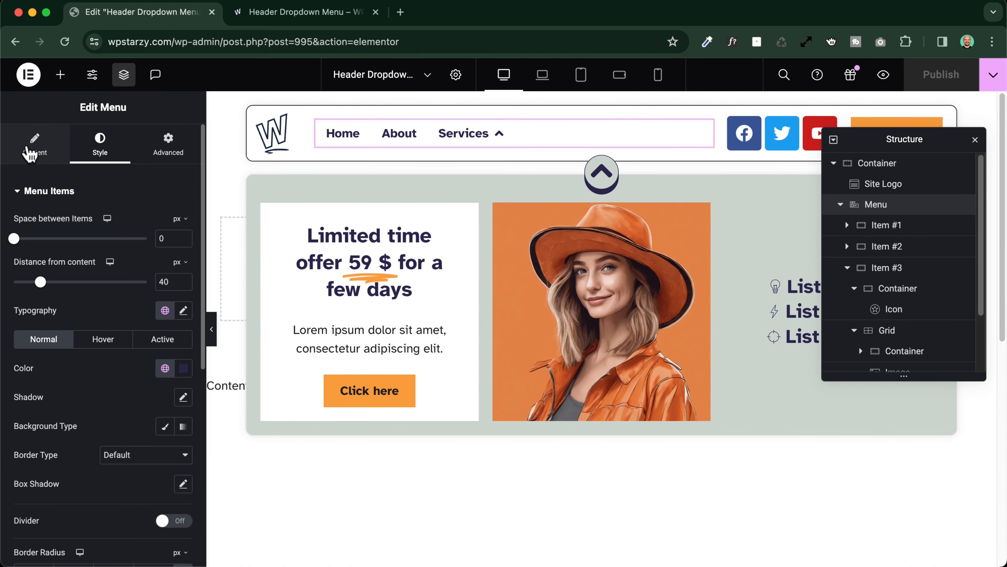
{"action": "left_click", "coordinate": [30, 153]}
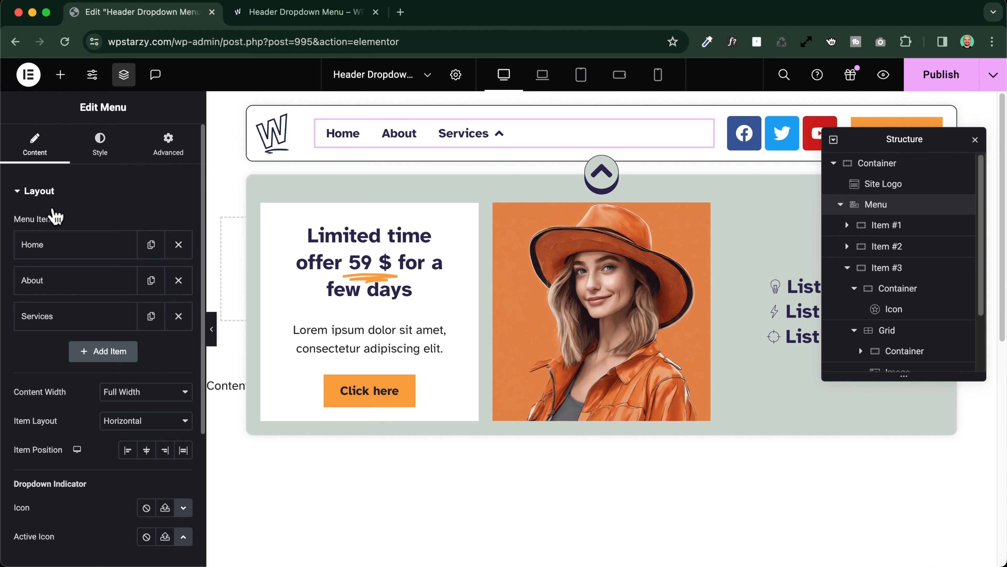
{"action": "scroll", "coordinate": [54, 219], "scroll_direction": "down", "scroll_amount": 5}
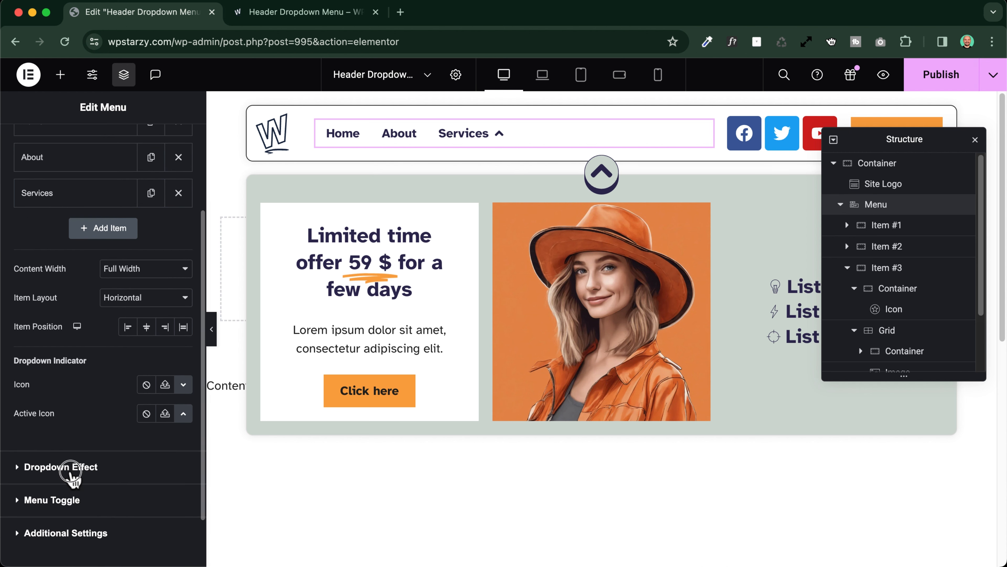
{"action": "left_click", "coordinate": [70, 467]}
{"action": "left_click", "coordinate": [133, 257]}
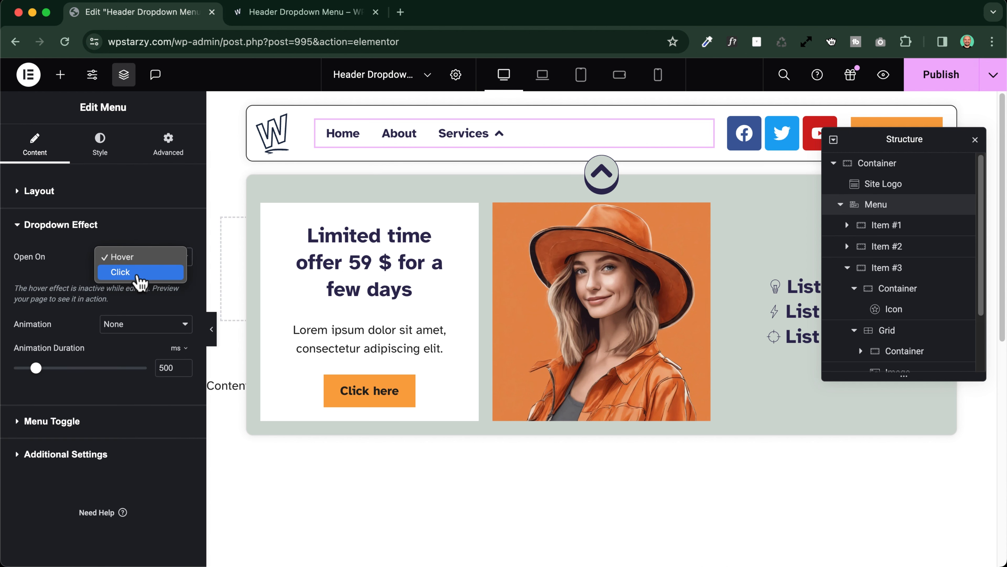
{"action": "left_click", "coordinate": [137, 276]}
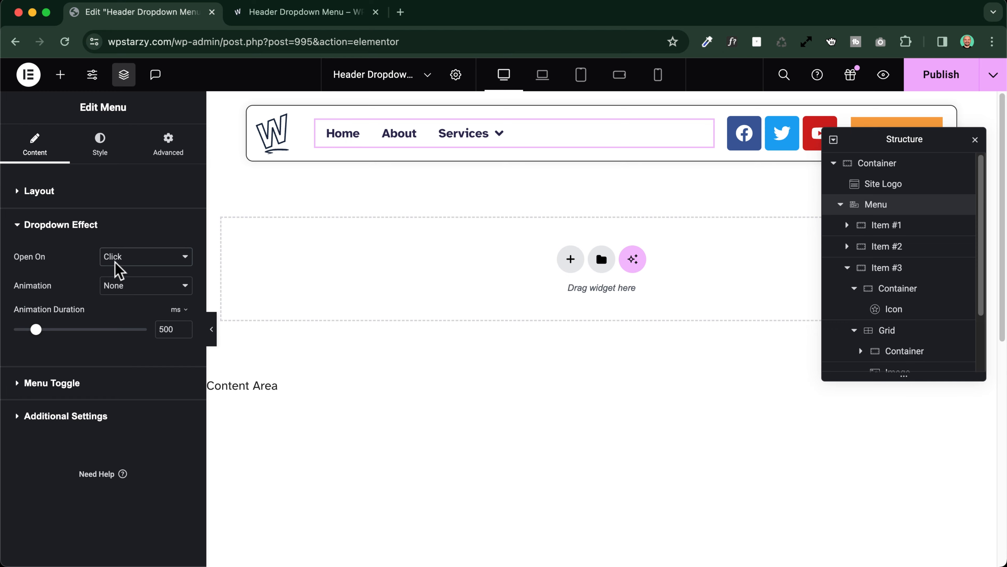
- Save the dropdown effect change without a display condition and preview the header again
{"action": "left_click", "coordinate": [955, 74]}
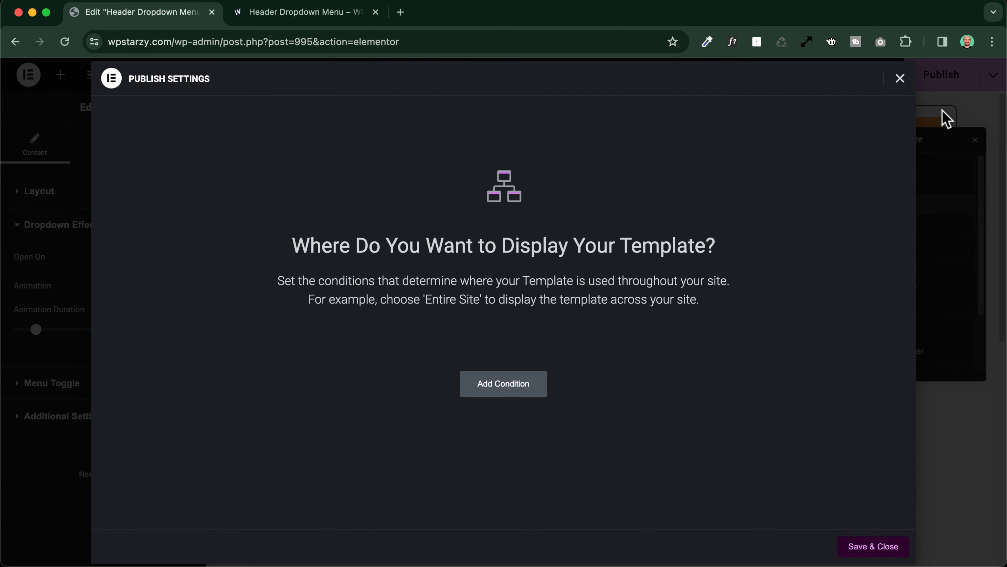
{"action": "left_click", "coordinate": [874, 546]}
{"action": "left_click", "coordinate": [888, 75]}
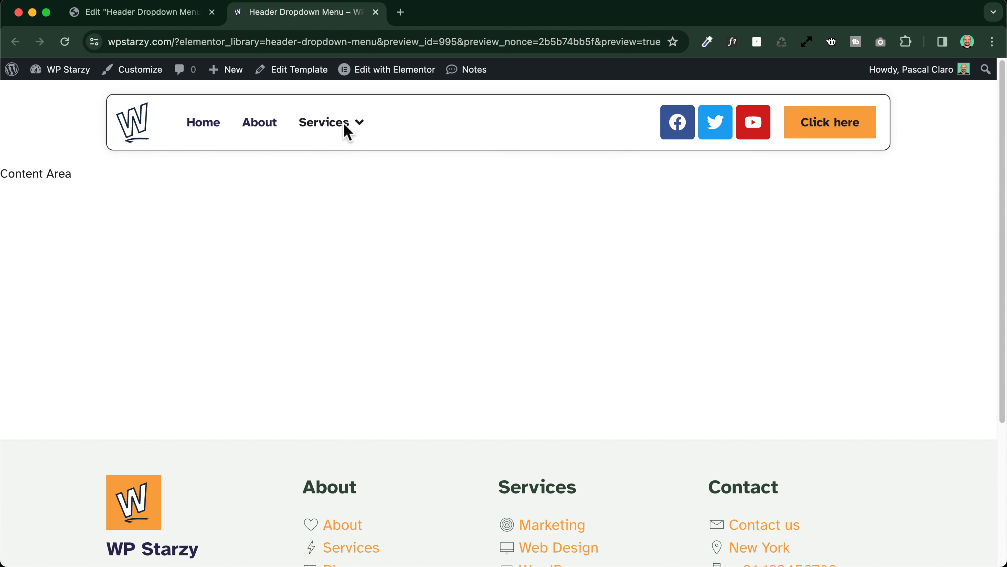
- Test opening and closing the Services dropdown in the preview using its arrow, its title and the empty page area
{"action": "left_click", "coordinate": [360, 123]}
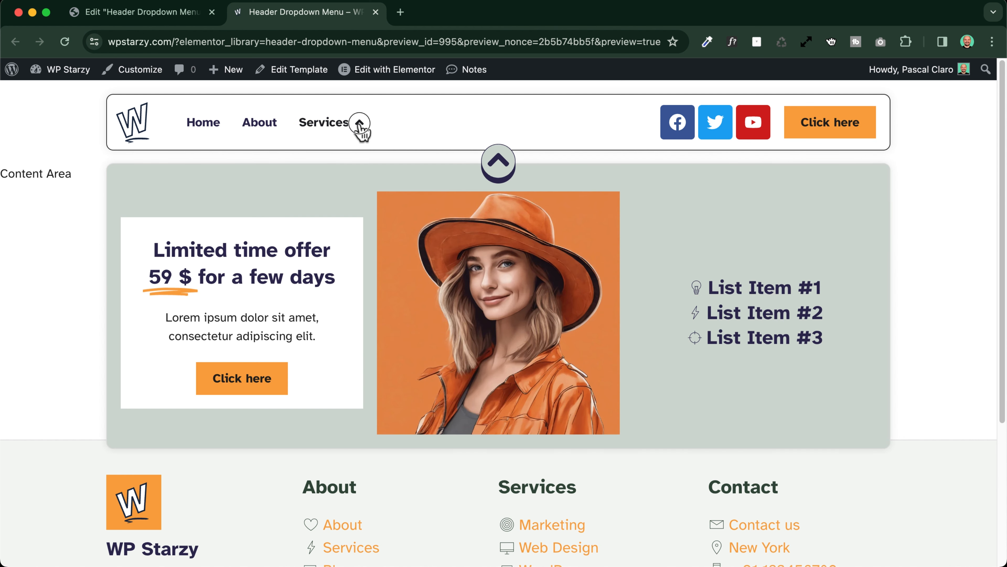
{"action": "left_click", "coordinate": [359, 124]}
{"action": "left_click", "coordinate": [359, 123]}
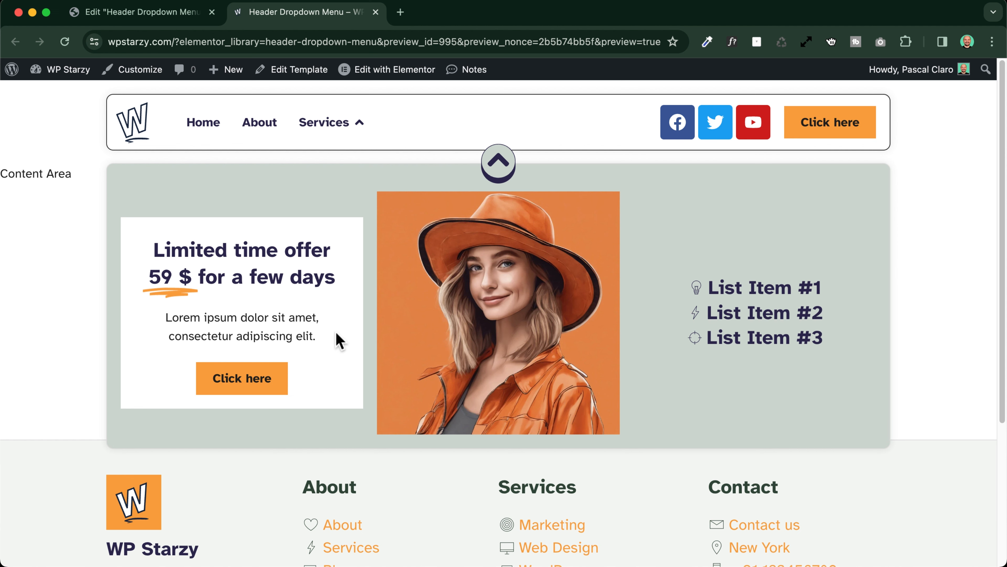
{"action": "left_click", "coordinate": [52, 118]}
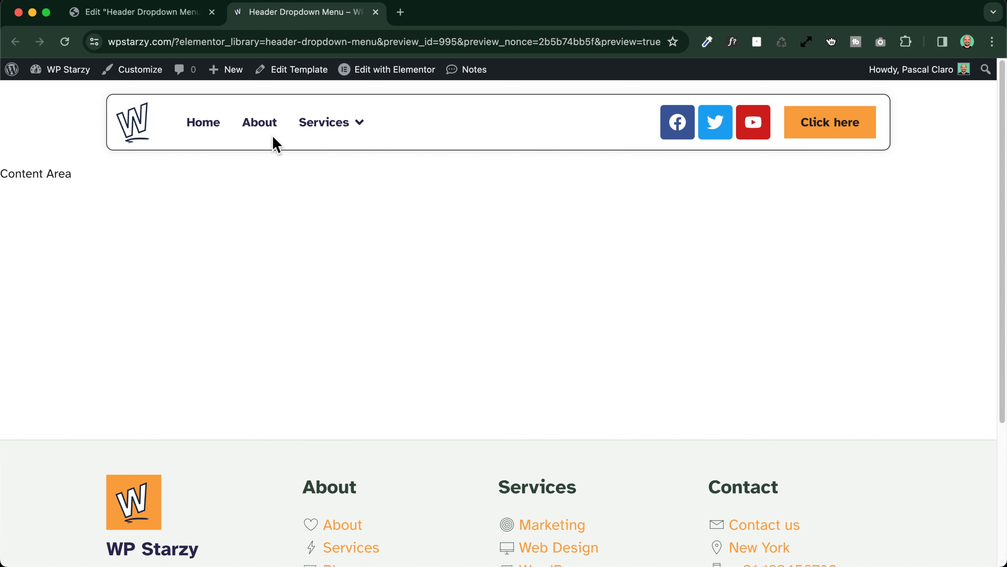
{"action": "left_click", "coordinate": [322, 131]}
- Return to the editor, expand the Services menu item's settings and examine its Link field
{"action": "left_click", "coordinate": [139, 15]}
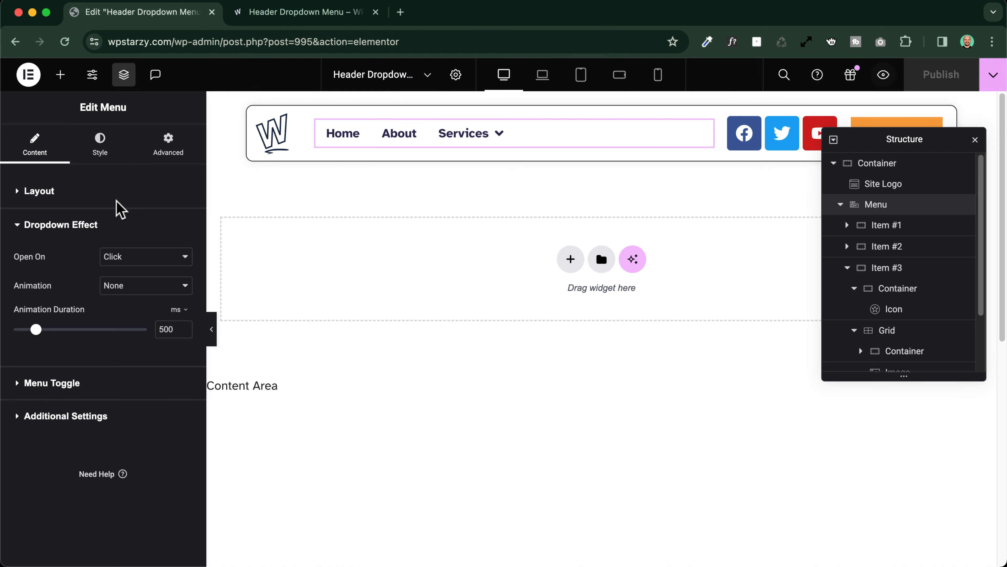
{"action": "left_click", "coordinate": [116, 201]}
{"action": "left_click", "coordinate": [40, 320]}
{"action": "scroll", "coordinate": [50, 353], "scroll_direction": "down", "scroll_amount": 1}
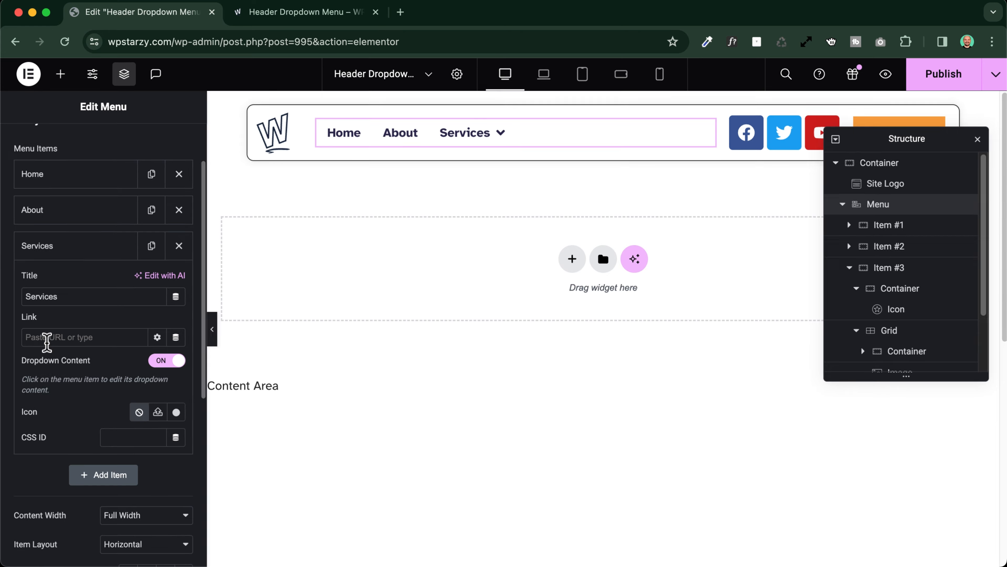
{"action": "scroll", "coordinate": [47, 342], "scroll_direction": "up", "scroll_amount": 5}
{"action": "scroll", "coordinate": [104, 325], "scroll_direction": "down", "scroll_amount": 5}
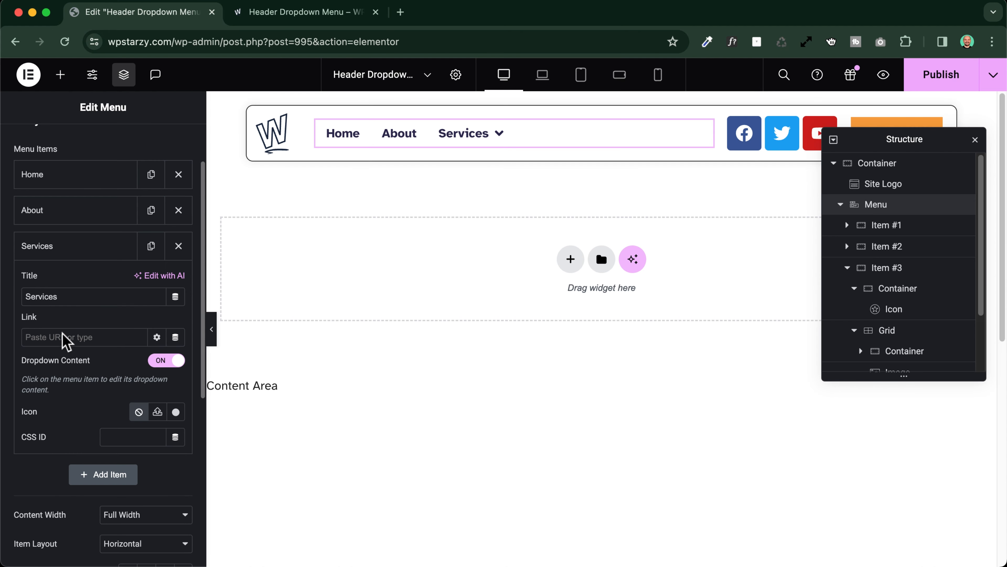
{"action": "left_click", "coordinate": [50, 338]}
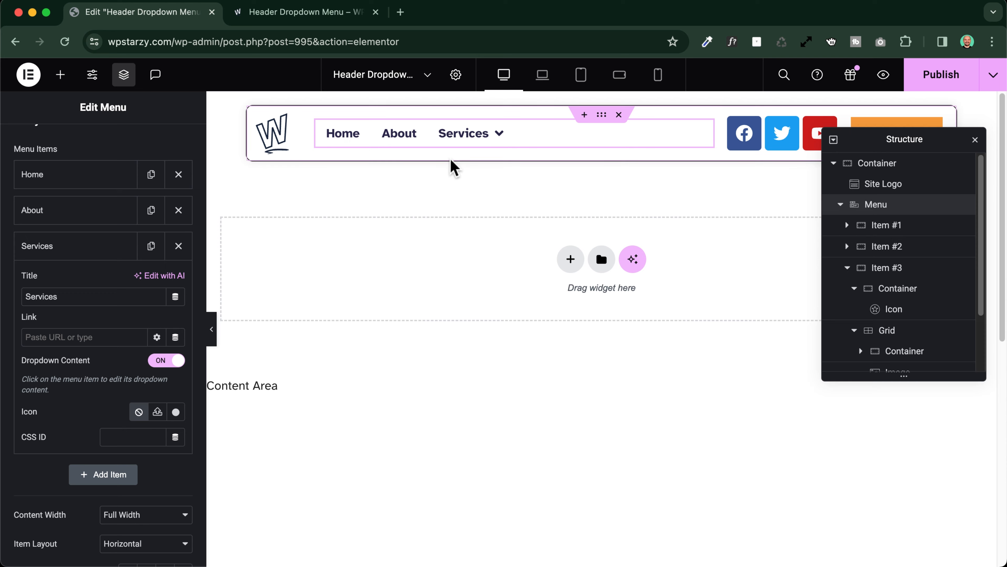
- Test opening and closing the Services dropdown from its arrow in the editor's desktop view
{"action": "scroll", "coordinate": [501, 138], "scroll_direction": "up", "scroll_amount": 5}
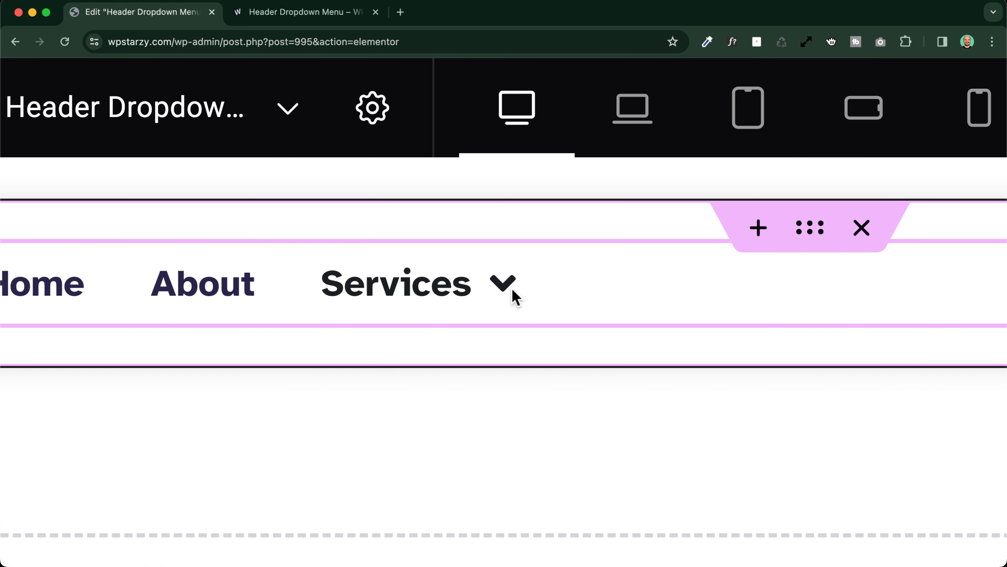
{"action": "left_click", "coordinate": [508, 286]}
{"action": "scroll", "coordinate": [509, 292], "scroll_direction": "down", "scroll_amount": 5}
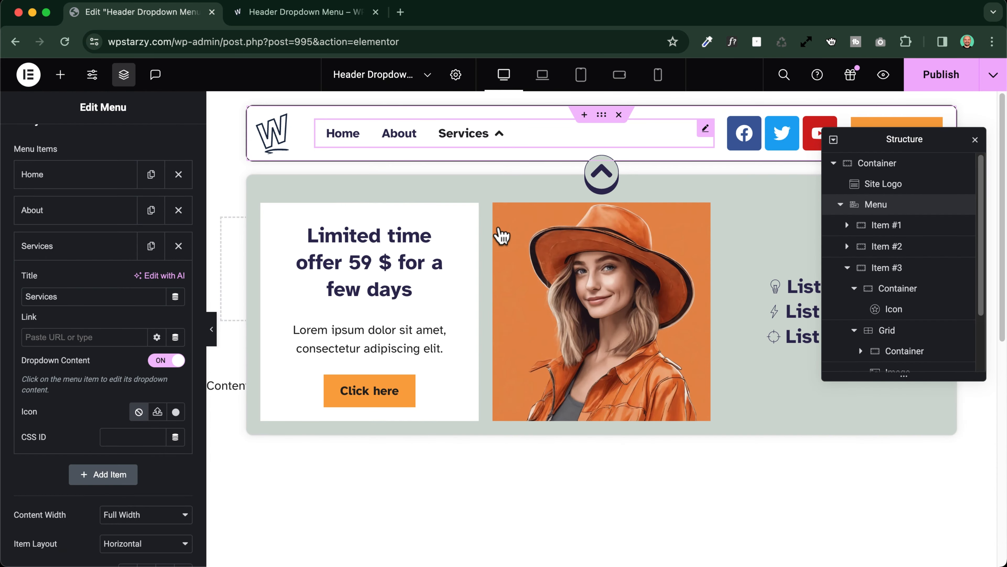
{"action": "left_click", "coordinate": [499, 190]}
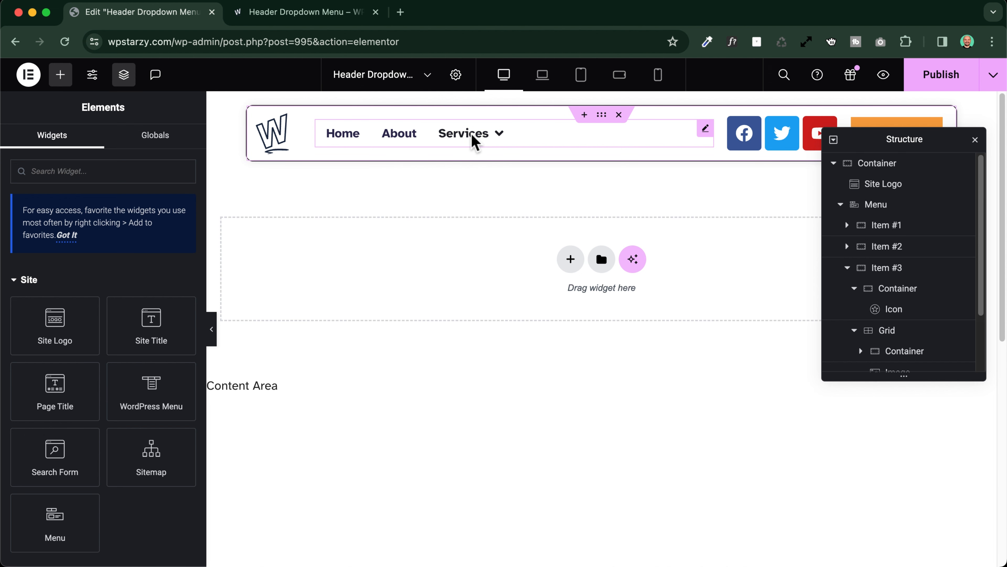
- Expand the Services menu item's settings and set its link to #
{"action": "left_click", "coordinate": [473, 139]}
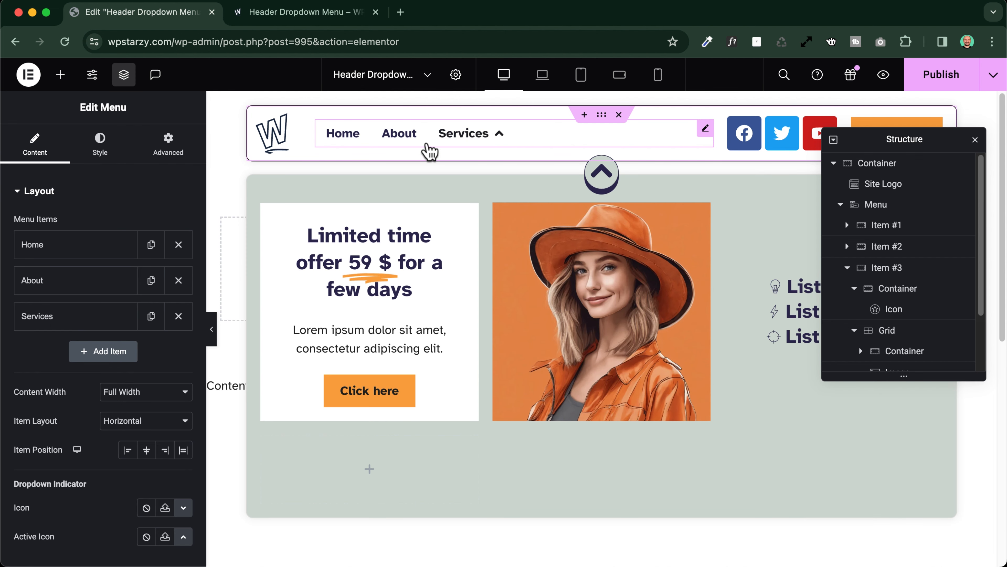
{"action": "left_click", "coordinate": [59, 328]}
{"action": "left_click", "coordinate": [48, 407]}
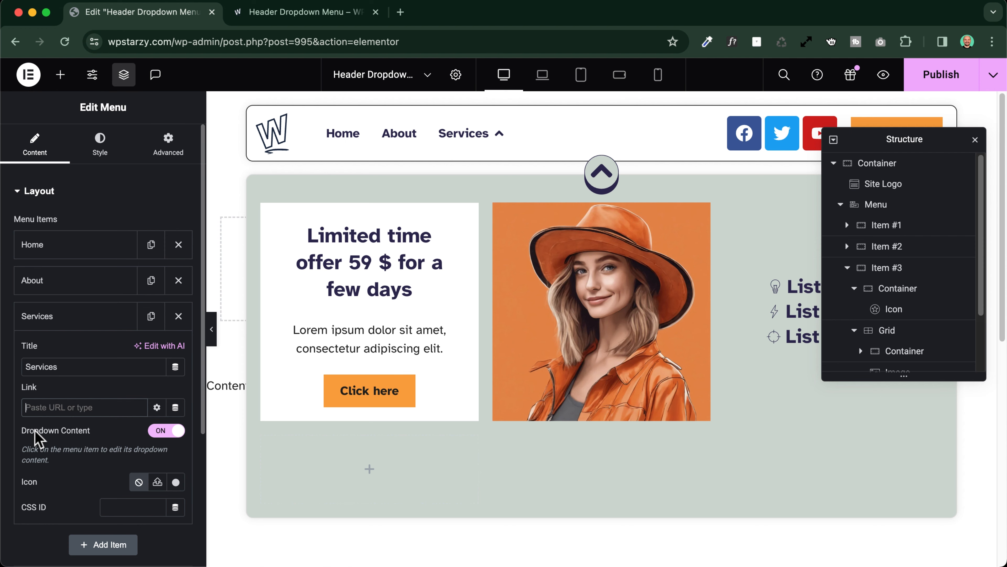
{"action": "type", "text": "#"}
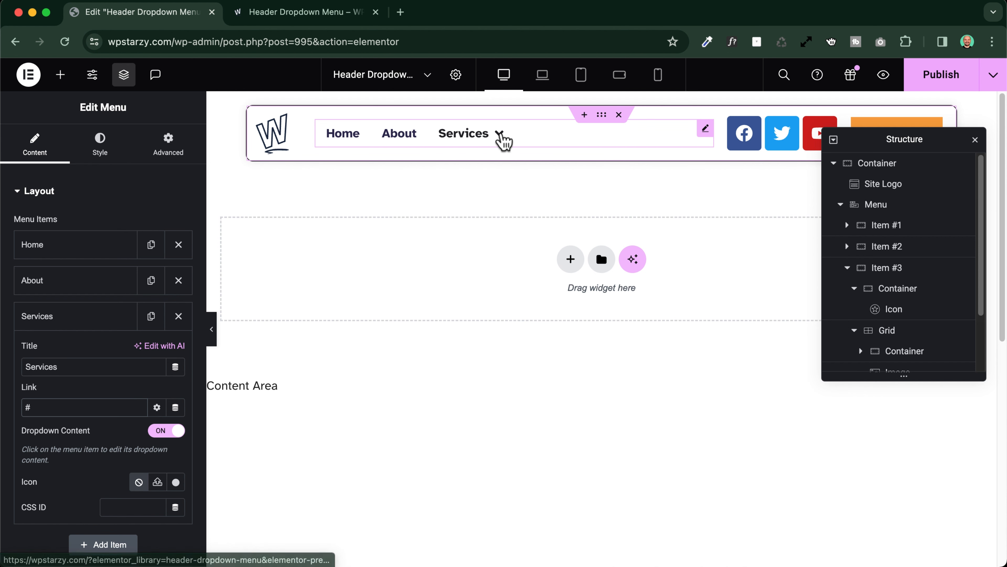
- Test opening and closing the Services dropdown from its title and arrow with the # link in place
{"action": "left_click", "coordinate": [472, 136]}
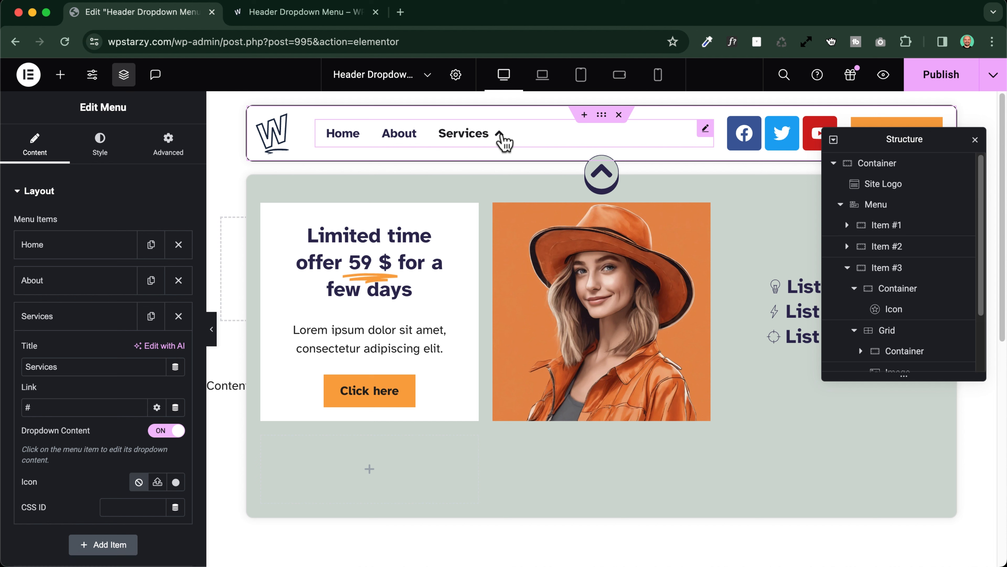
{"action": "double_click", "coordinate": [29, 408]}
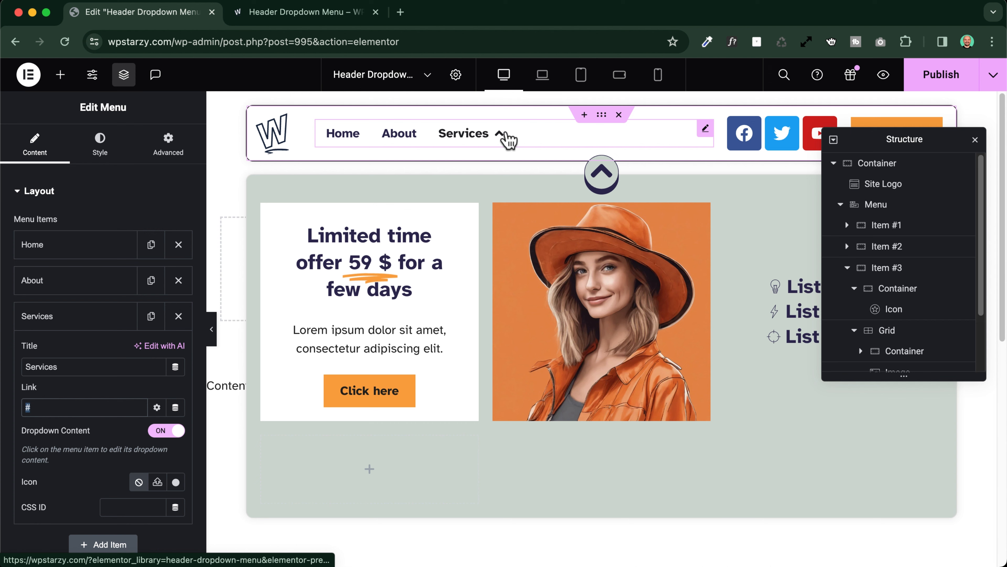
{"action": "left_click", "coordinate": [499, 134]}
{"action": "left_click", "coordinate": [500, 135]}
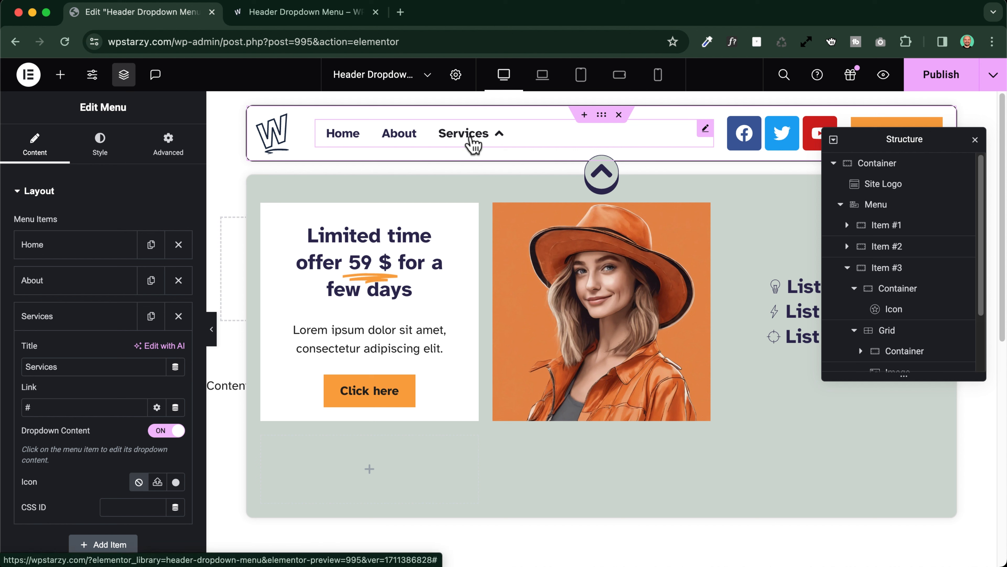
- Collapse the Services item and set the menu's Dropdown Effect to open on Hover
{"action": "left_click", "coordinate": [56, 316]}
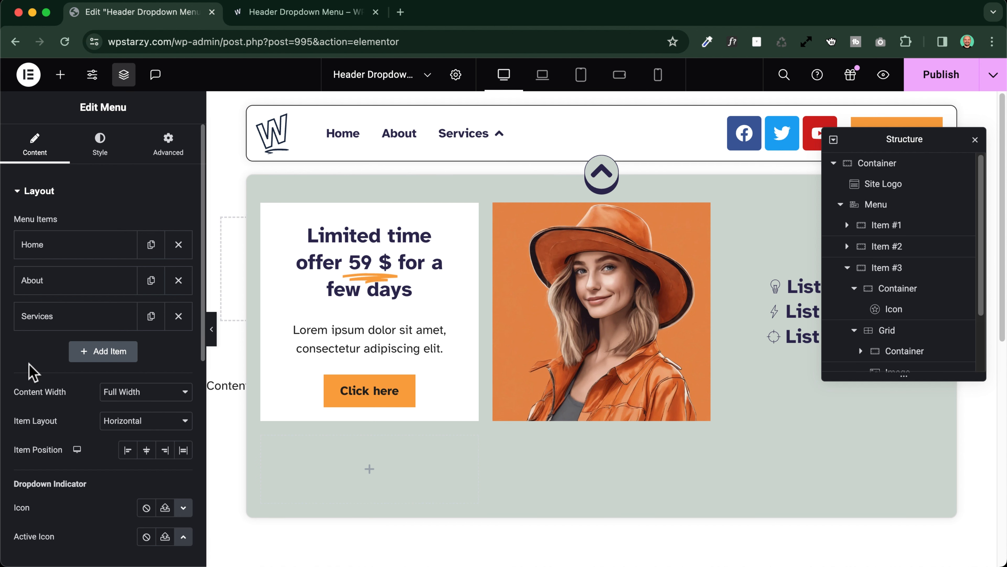
{"action": "scroll", "coordinate": [32, 405], "scroll_direction": "down", "scroll_amount": 5}
{"action": "left_click", "coordinate": [61, 412]}
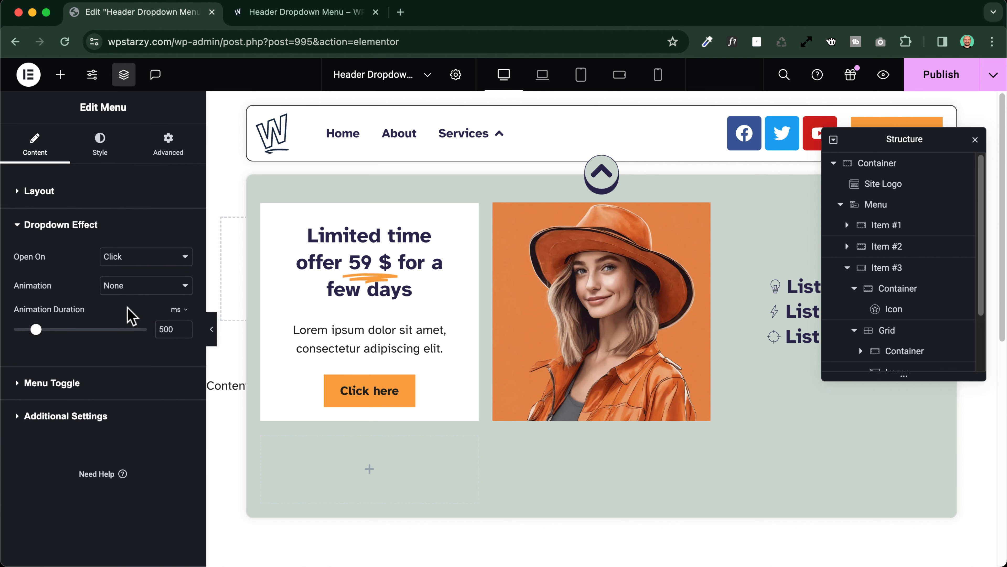
{"action": "left_click", "coordinate": [126, 257]}
{"action": "left_click", "coordinate": [128, 241]}
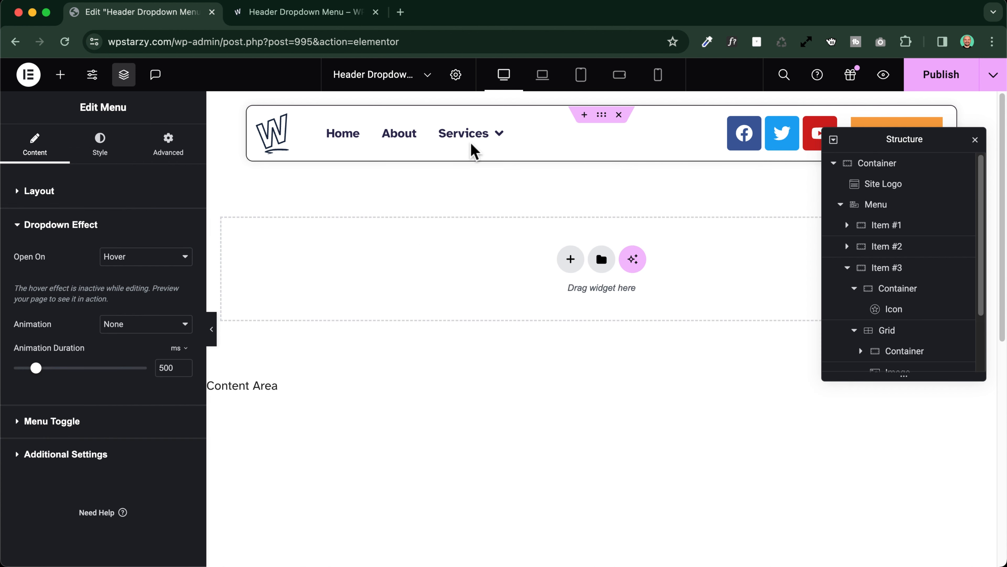
- Test toggling the Services dropdown repeatedly from its title in the editor with the hover effect selected
{"action": "left_click", "coordinate": [462, 139]}
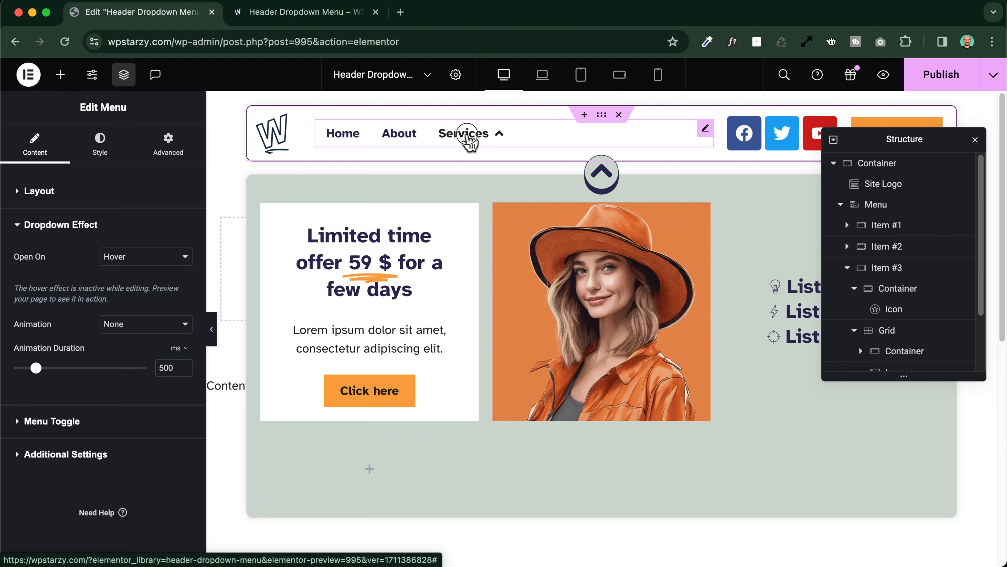
{"action": "left_click", "coordinate": [469, 137]}
{"action": "left_click", "coordinate": [474, 140]}
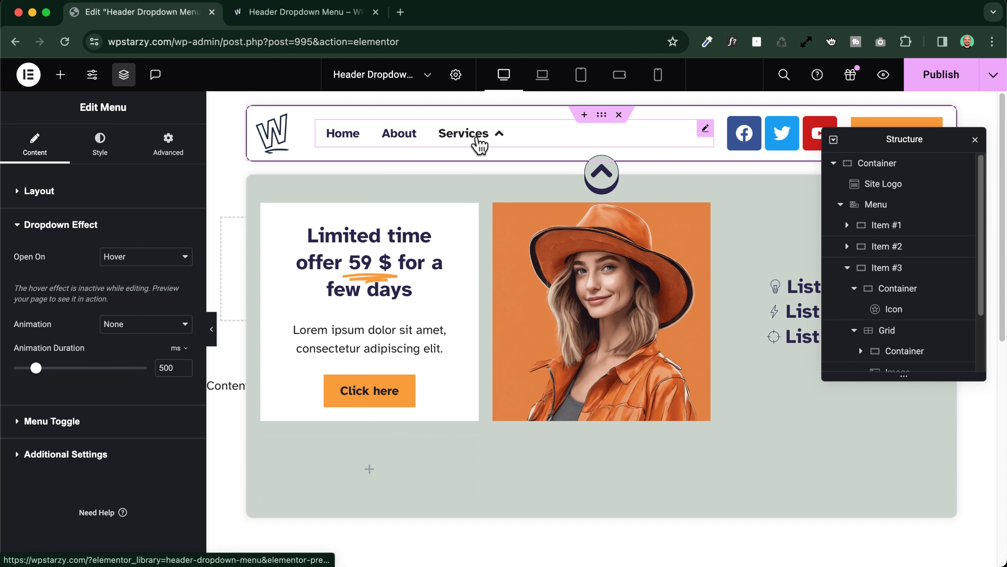
{"action": "left_click", "coordinate": [476, 139]}
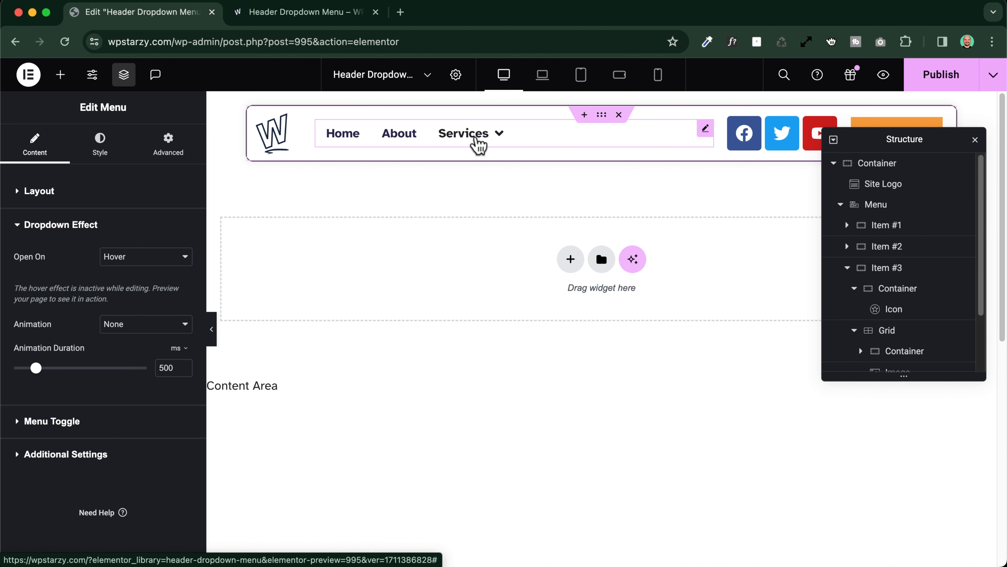
{"action": "left_click", "coordinate": [476, 139]}
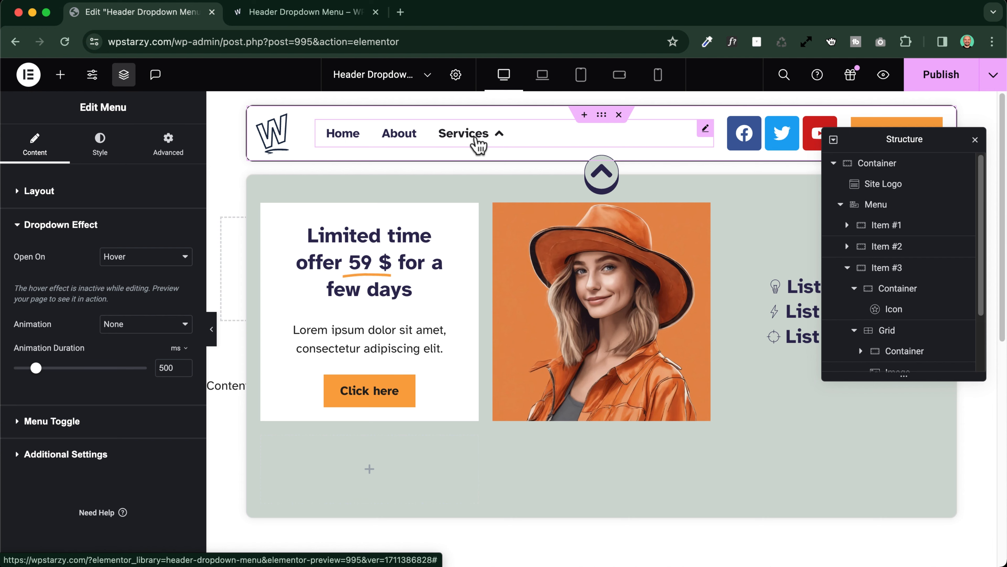
{"action": "left_click", "coordinate": [476, 139]}
- Save the header without a display condition and check the Services hover dropdown in the preview
{"action": "left_click", "coordinate": [940, 77]}
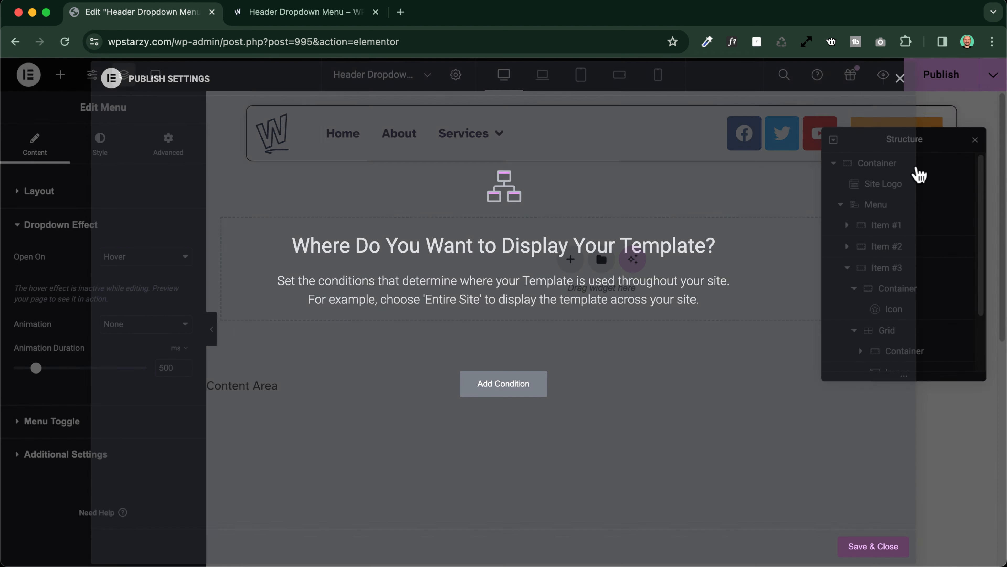
{"action": "left_click", "coordinate": [845, 550]}
{"action": "left_click", "coordinate": [883, 75]}
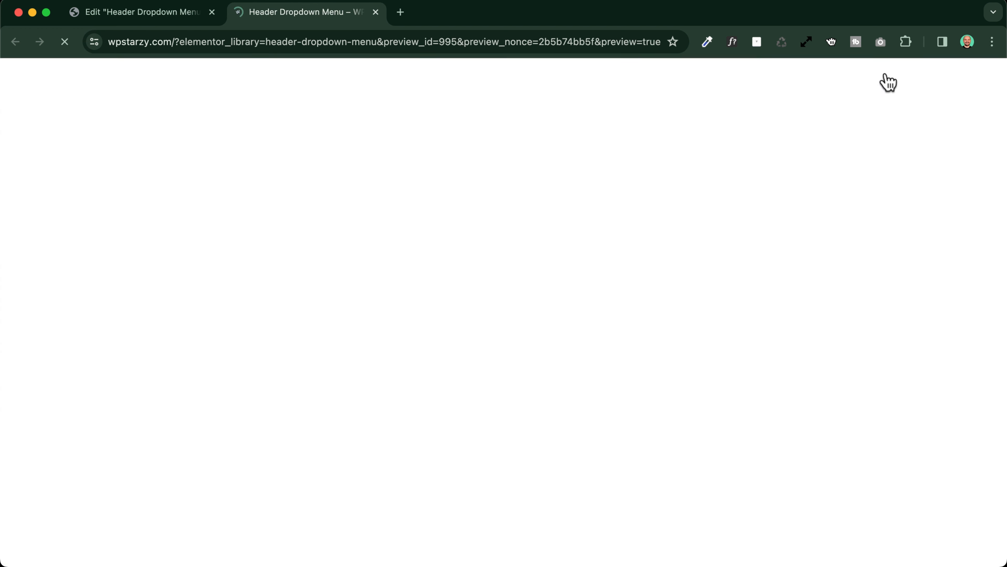
{"action": "mouse_move", "coordinate": [338, 130]}
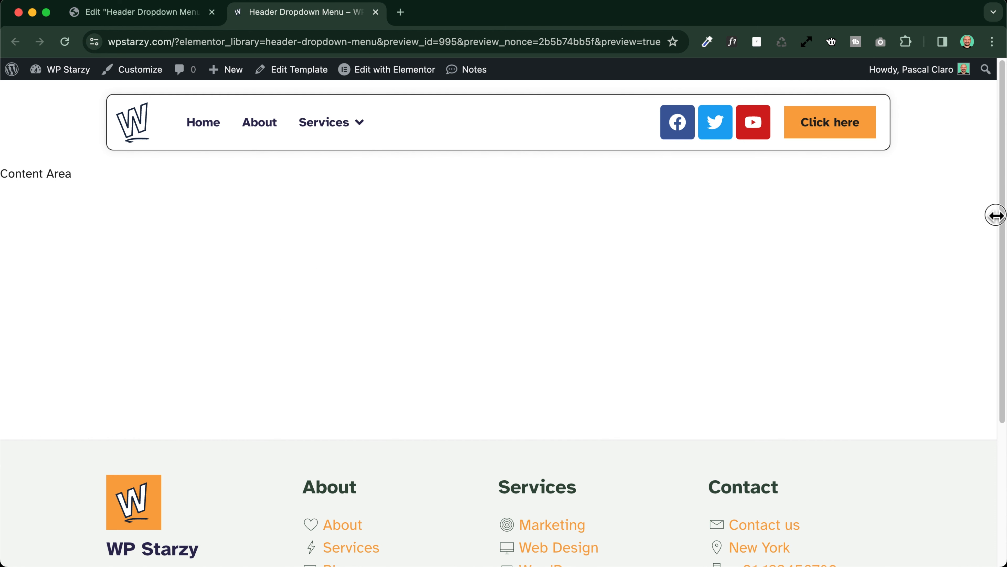
- Narrow the preview window to mobile width and test the menu toggle and its Services item
{"action": "left_click_drag", "start_coordinate": [999, 217], "coordinate": [606, 216]}
{"action": "left_click", "coordinate": [333, 136]}
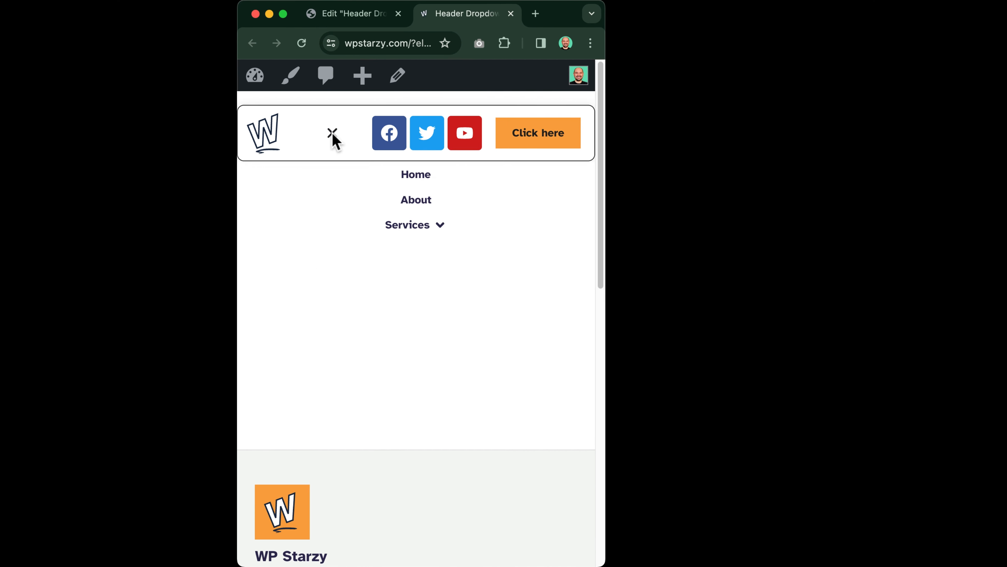
{"action": "left_click", "coordinate": [420, 227]}
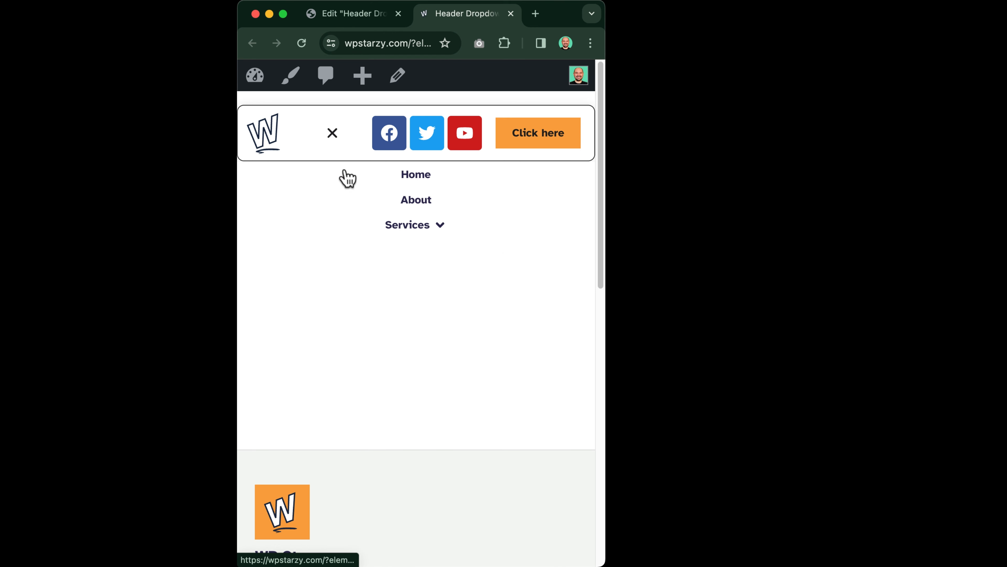
{"action": "left_click", "coordinate": [333, 134]}
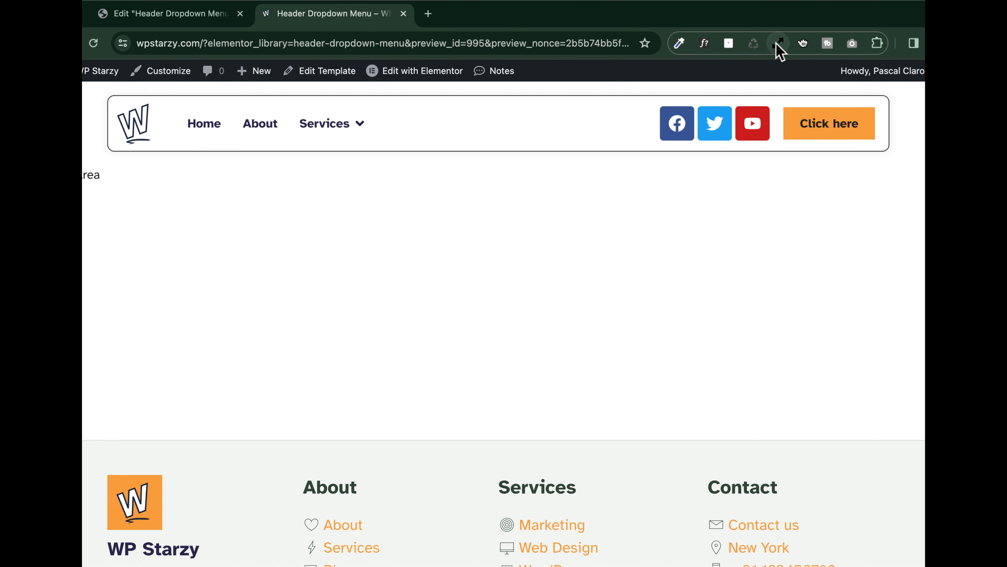
- Resize the browser window to 1464 x 826 and return to the Elementor editor
{"action": "left_click", "coordinate": [778, 43]}
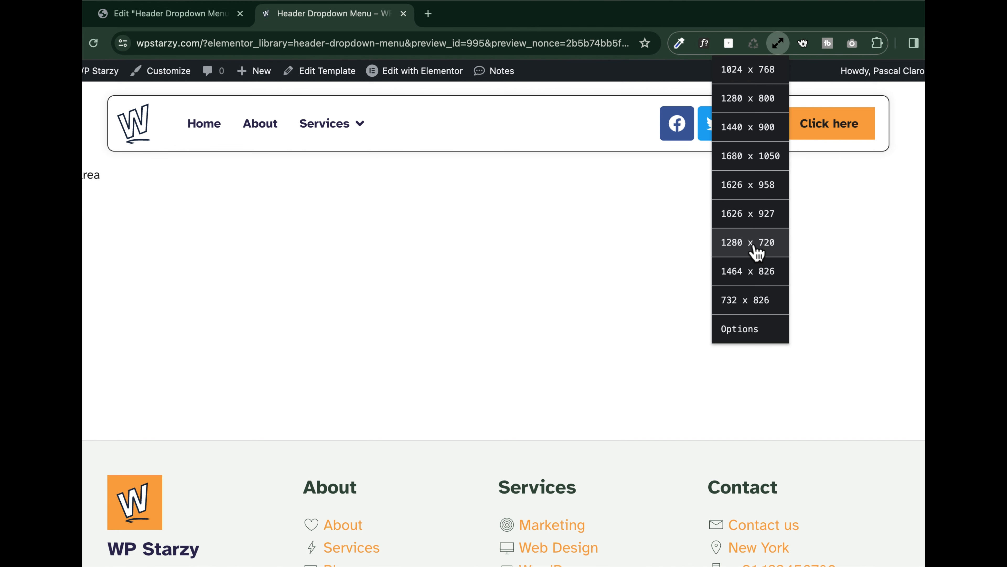
{"action": "left_click", "coordinate": [741, 276]}
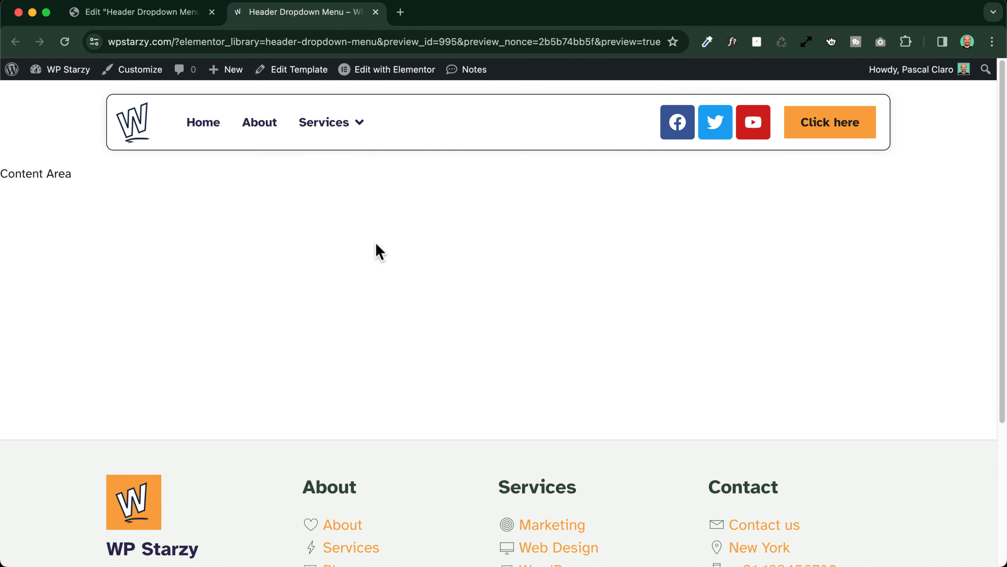
{"action": "left_click", "coordinate": [135, 7]}
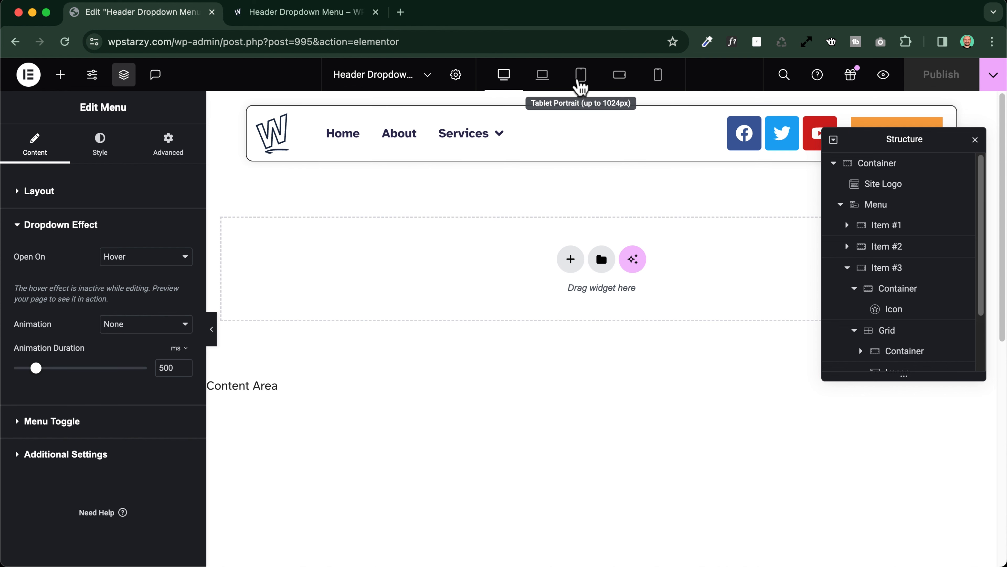
- In the Tablet Portrait view, set the Menu widget's order to End and move the Structure panel clear of the header
{"action": "left_click", "coordinate": [581, 75]}
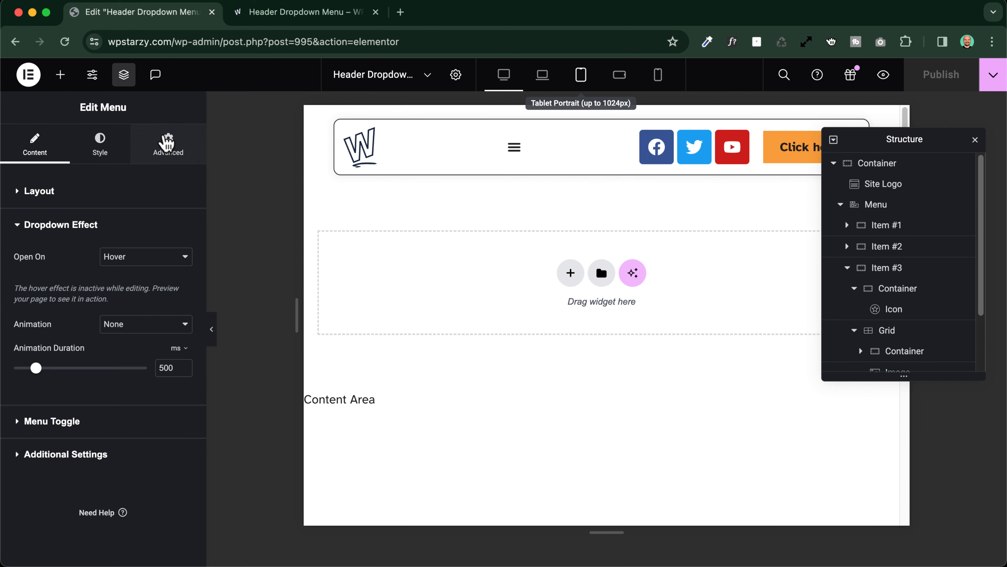
{"action": "left_click", "coordinate": [170, 148]}
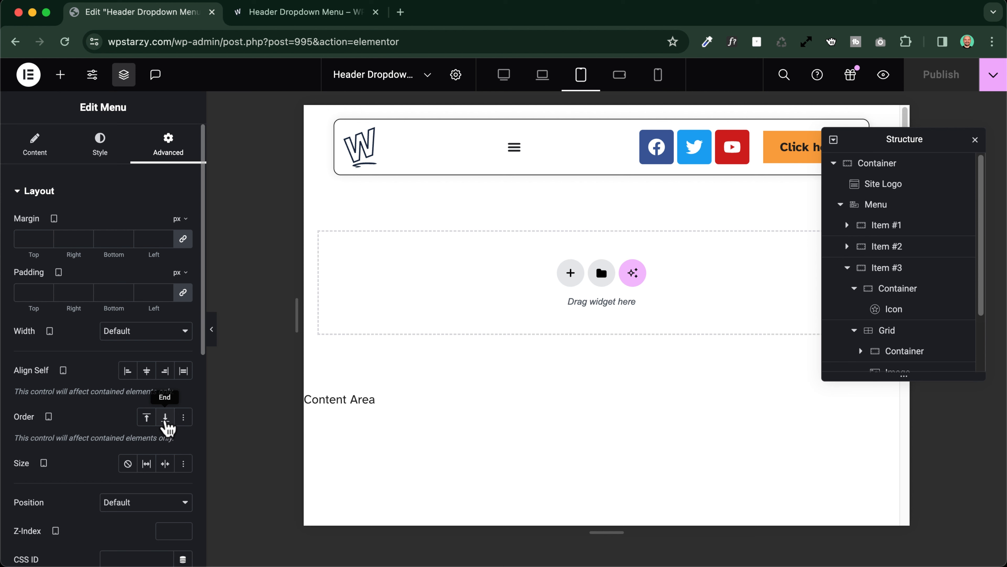
{"action": "left_click", "coordinate": [166, 417]}
{"action": "left_click_drag", "start_coordinate": [898, 143], "coordinate": [787, 311]}
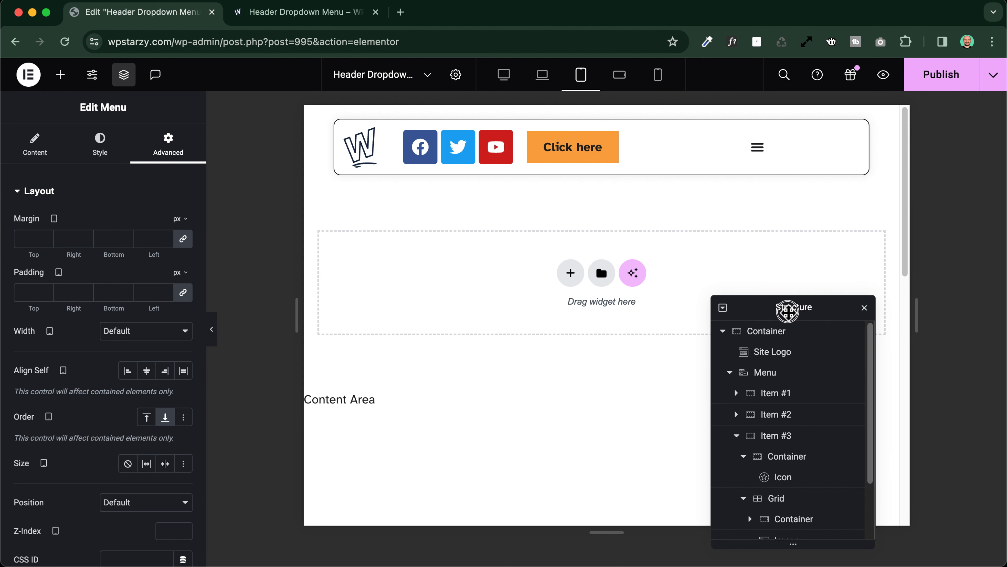
- Set the Site Logo widget's size to Grow for the Tablet Portrait view
{"action": "left_click", "coordinate": [358, 147]}
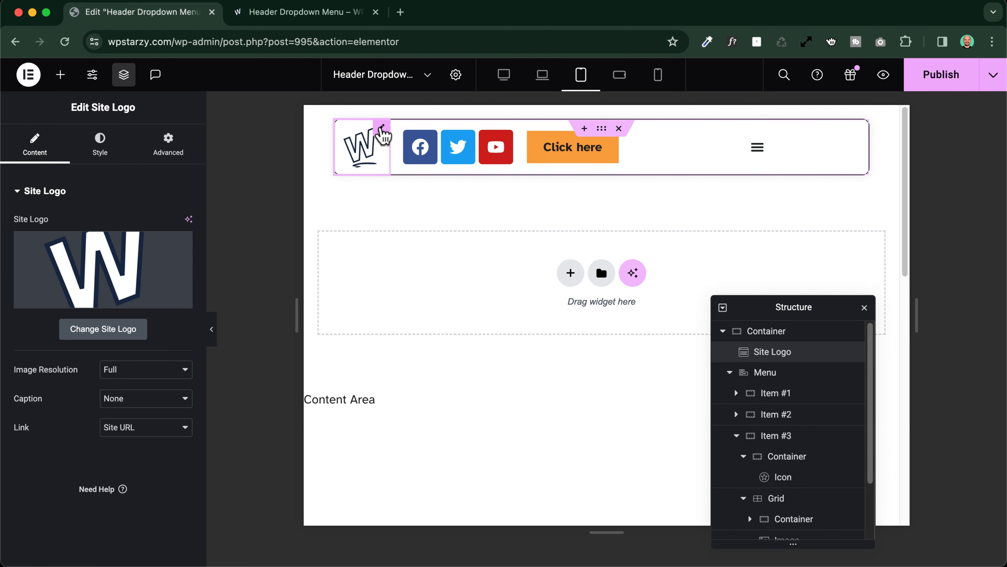
{"action": "left_click", "coordinate": [166, 155]}
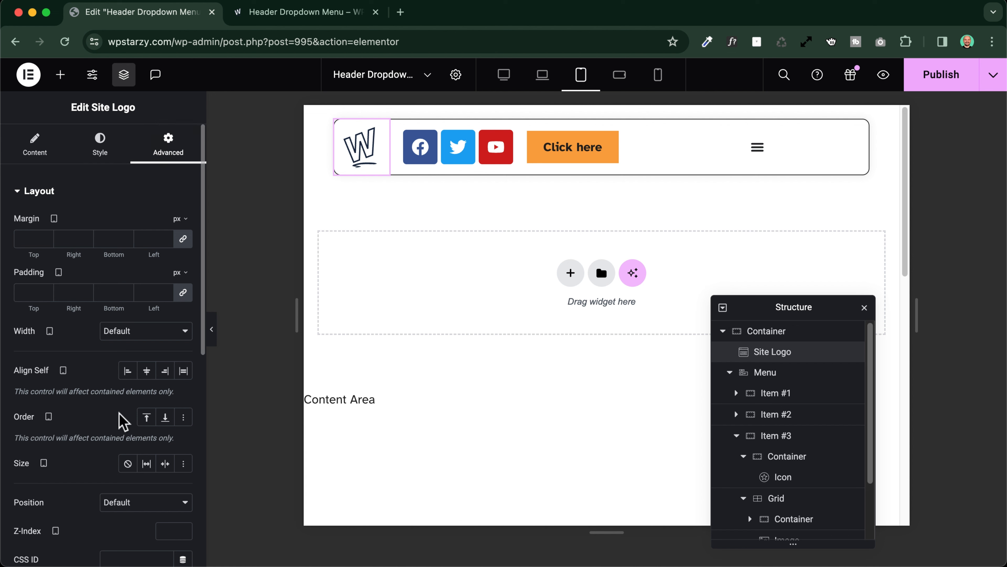
{"action": "left_click", "coordinate": [147, 464]}
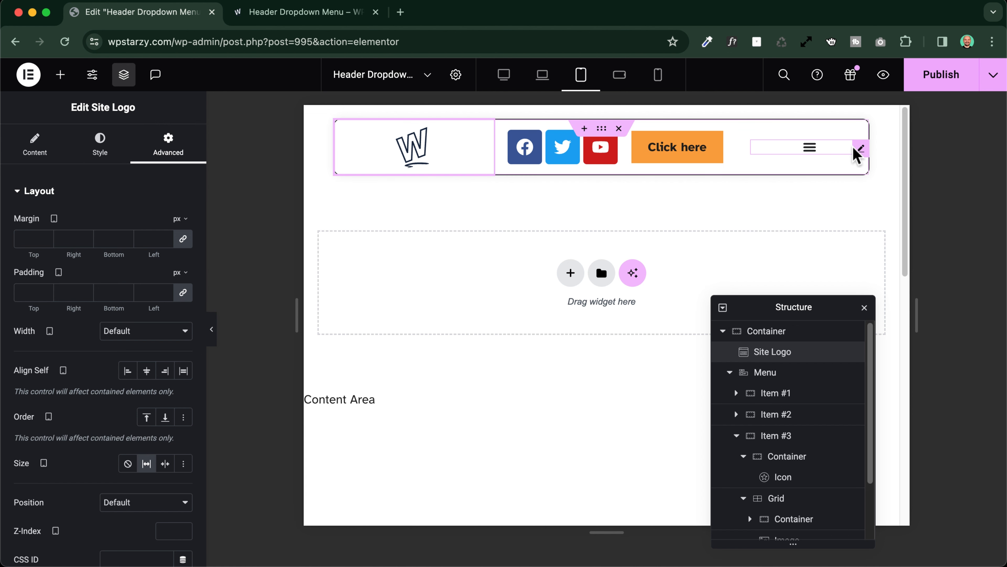
- Set the Menu widget's tablet size to Shrink and give it an unlinked right margin of 10 px
{"action": "left_click", "coordinate": [859, 150]}
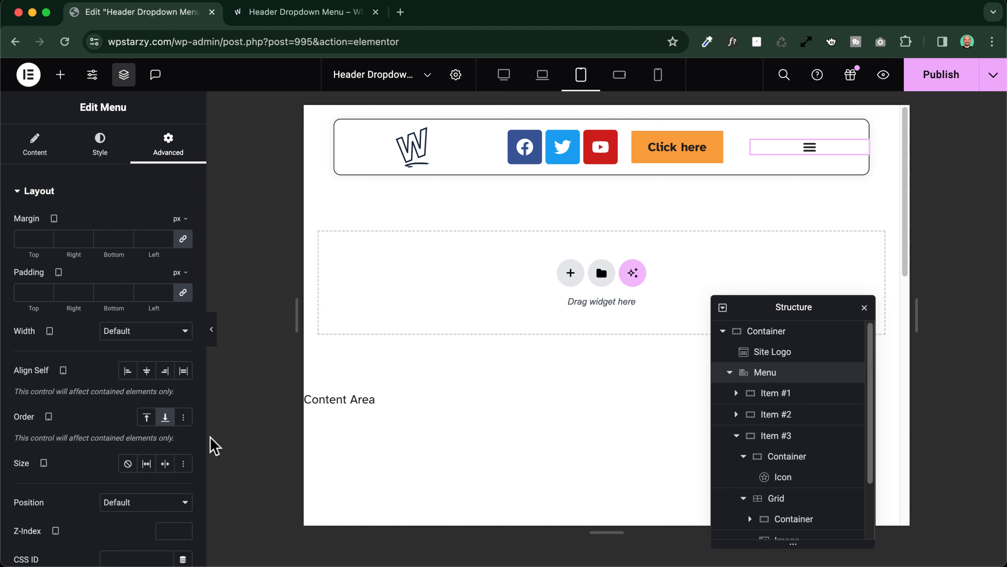
{"action": "left_click", "coordinate": [166, 464]}
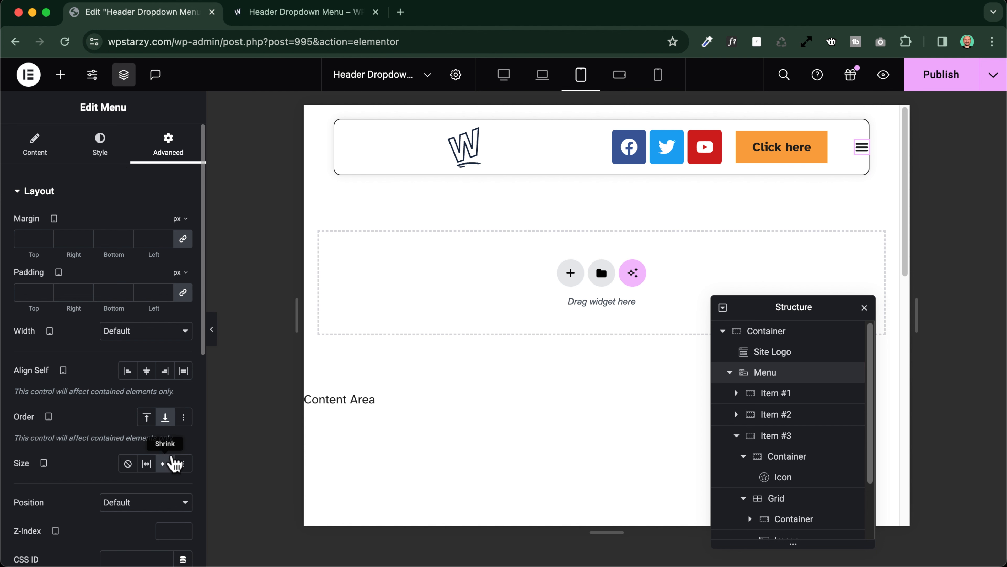
{"action": "left_click", "coordinate": [181, 239]}
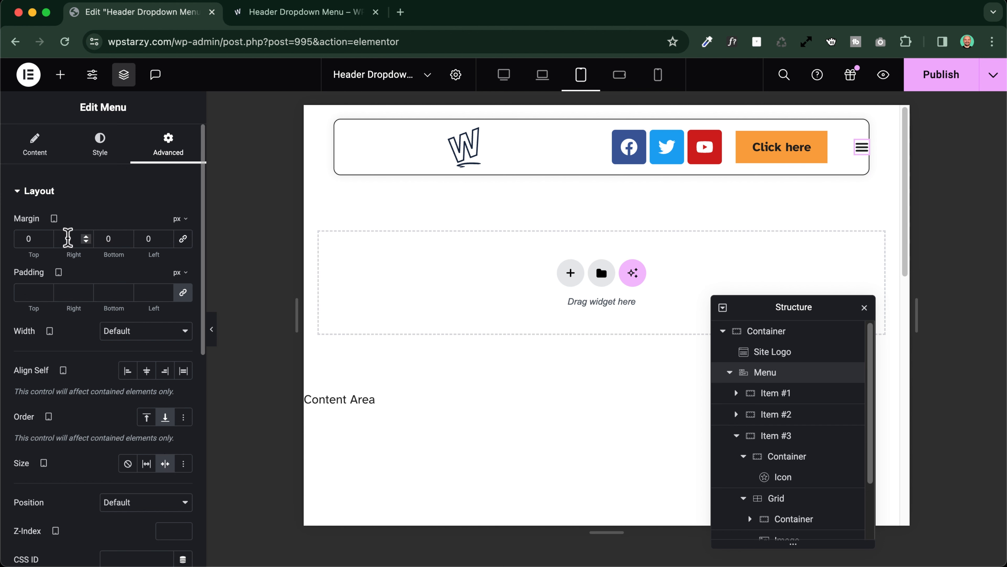
{"action": "key", "text": "Up"}
{"action": "key", "text": "Up"}
{"action": "key", "text": "Up"}
{"action": "key", "text": "Up"}
{"action": "key", "text": "Up"}
{"action": "key", "text": "Up"}
{"action": "key", "text": "Up"}
{"action": "key", "text": "Up"}
{"action": "key", "text": "Up"}
{"action": "key", "text": "Up"}
{"action": "key", "text": "Up"}
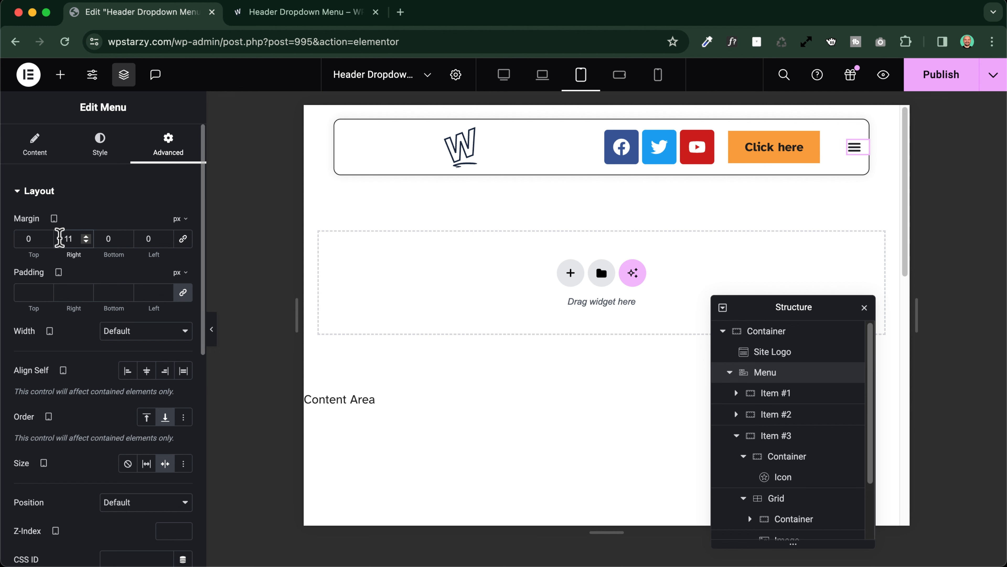
{"action": "key", "text": "Down"}
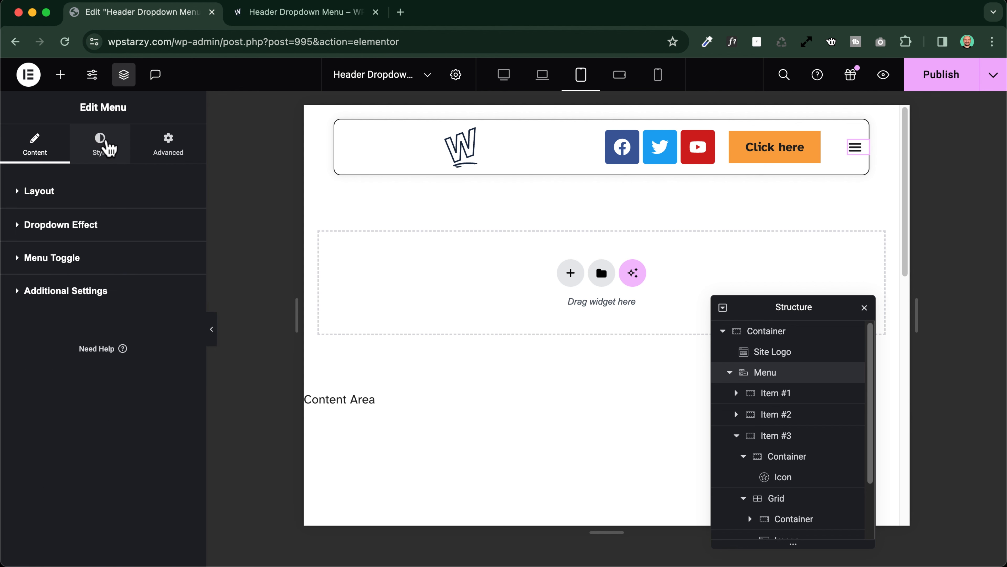
- Set the Menu Toggle icon's size to 25 px in the Menu widget's tablet styling
{"action": "left_click", "coordinate": [100, 143]}
{"action": "scroll", "coordinate": [74, 355], "scroll_direction": "down", "scroll_amount": 9}
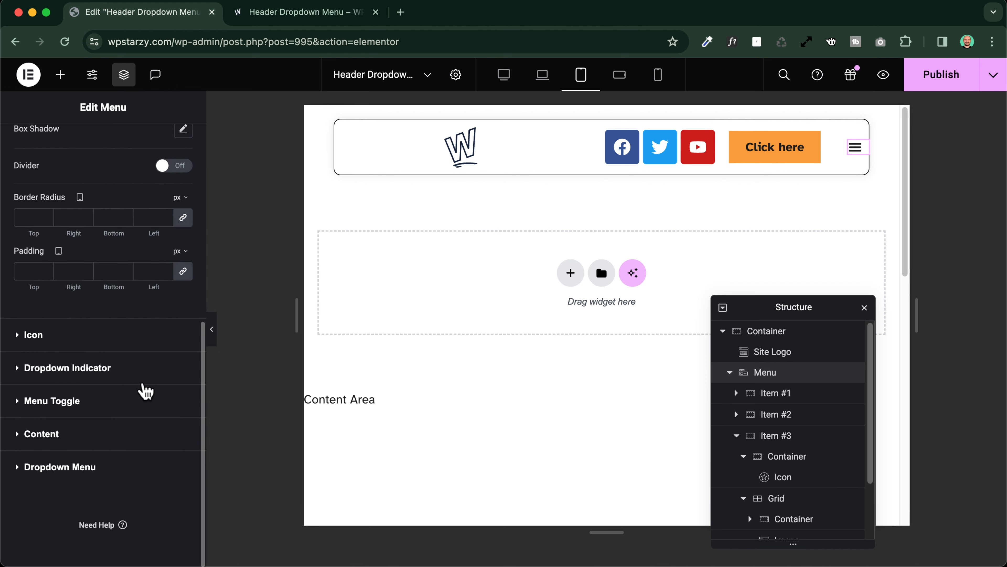
{"action": "left_click", "coordinate": [146, 391]}
{"action": "left_click", "coordinate": [177, 356]}
{"action": "type", "text": "25"}
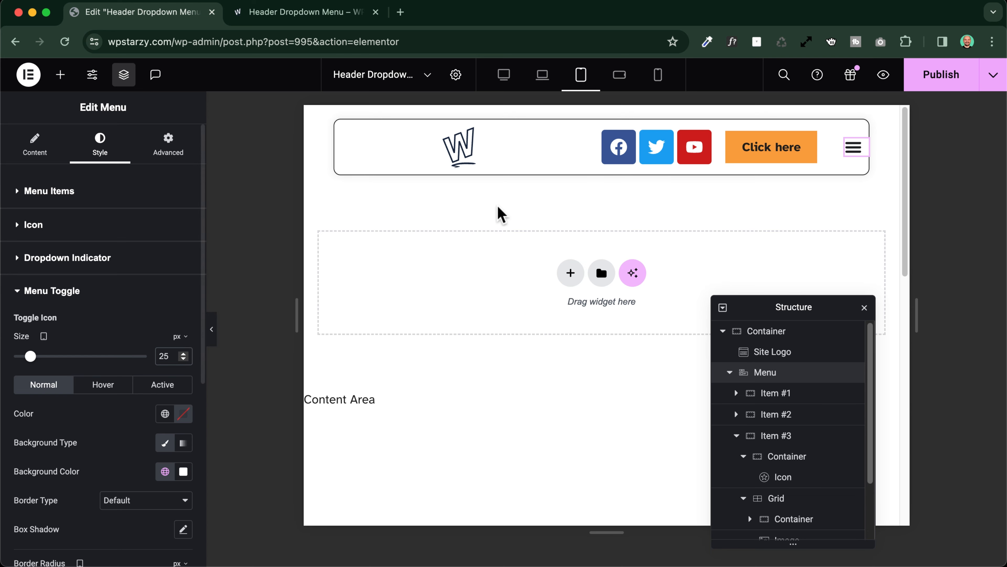
- Publish the tablet header changes without adding a display condition
{"action": "left_click", "coordinate": [941, 75]}
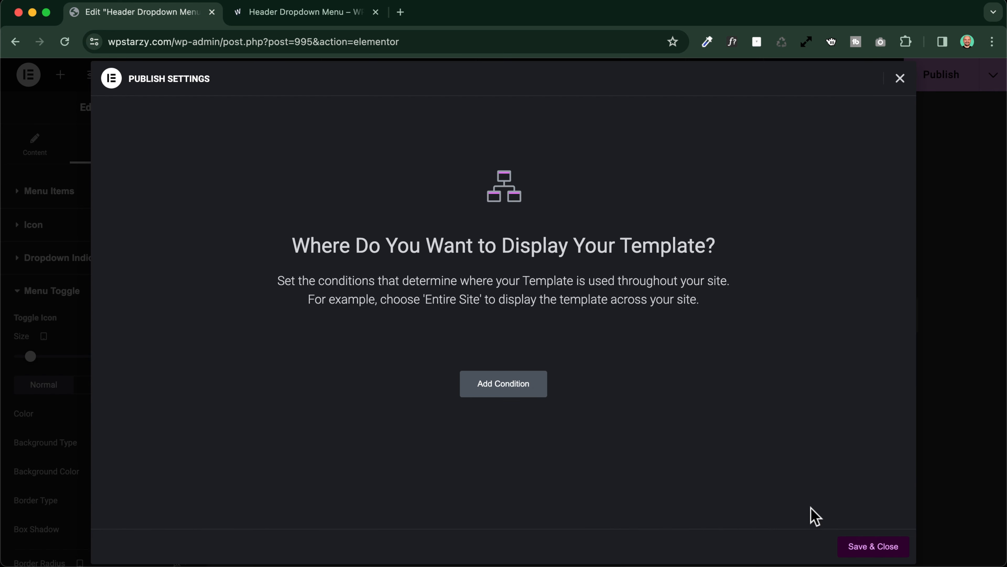
{"action": "left_click", "coordinate": [869, 547]}
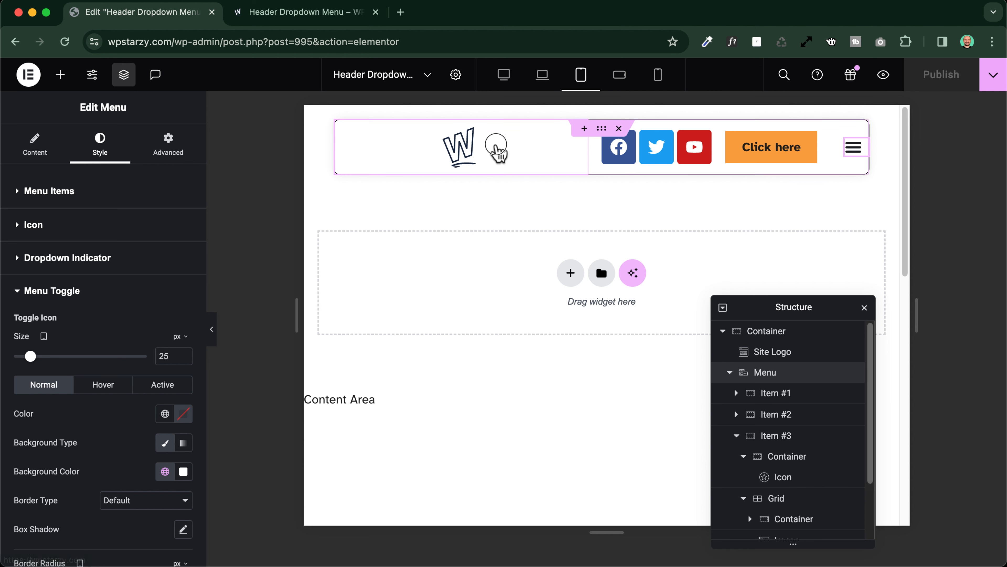
- For the Tablet Portrait view, set the Site Logo widget's Align Self to Start and its image alignment to Left
{"action": "left_click", "coordinate": [498, 151]}
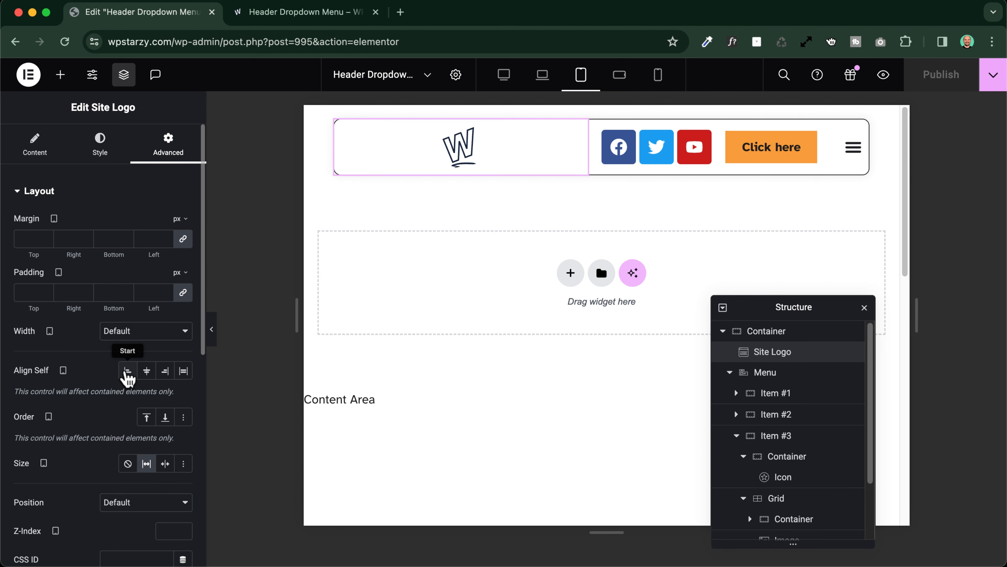
{"action": "left_click", "coordinate": [127, 371]}
{"action": "left_click", "coordinate": [100, 145]}
{"action": "left_click", "coordinate": [146, 224]}
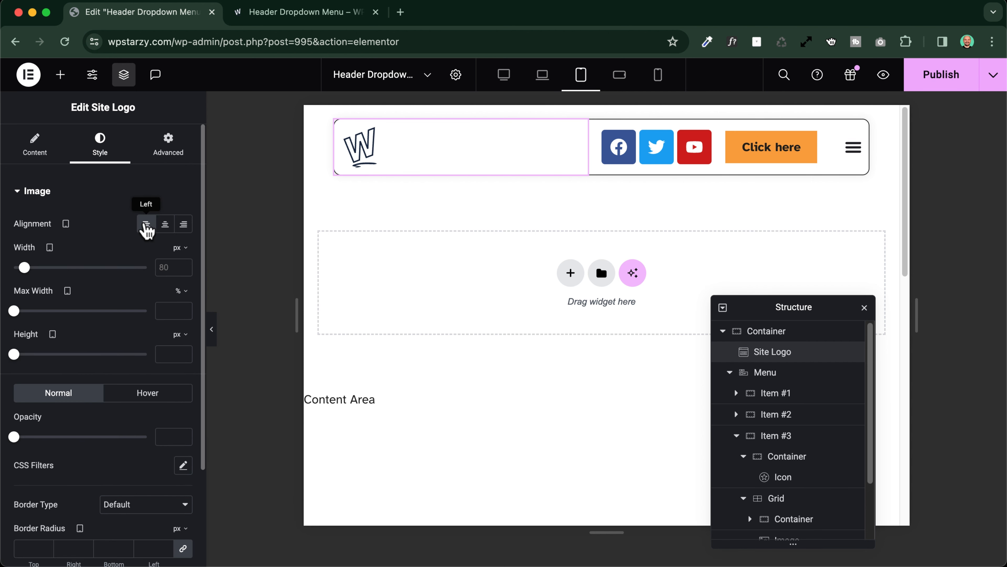
- Publish the logo alignment change without a display condition and open the live preview of the header
{"action": "left_click", "coordinate": [940, 76]}
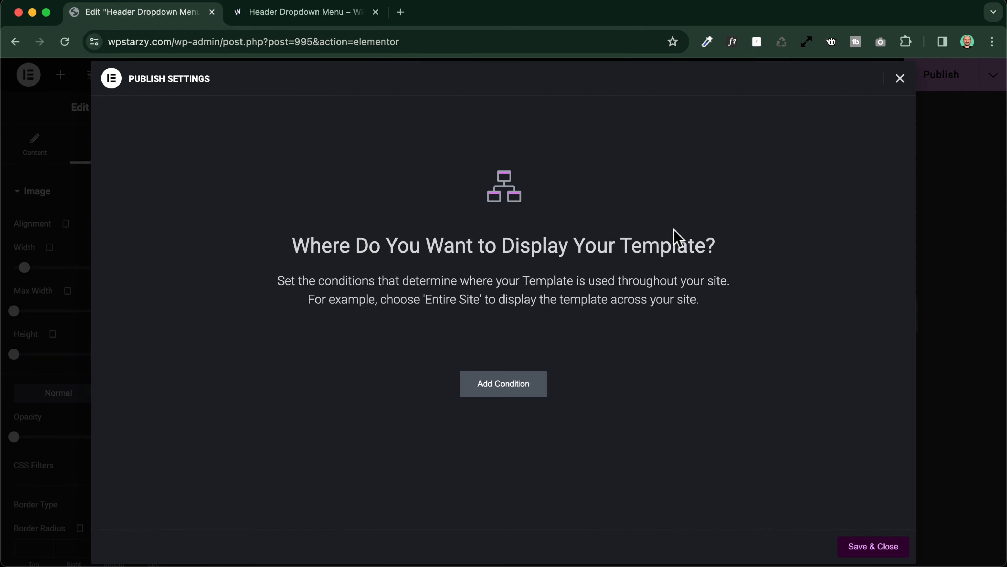
{"action": "left_click", "coordinate": [870, 547]}
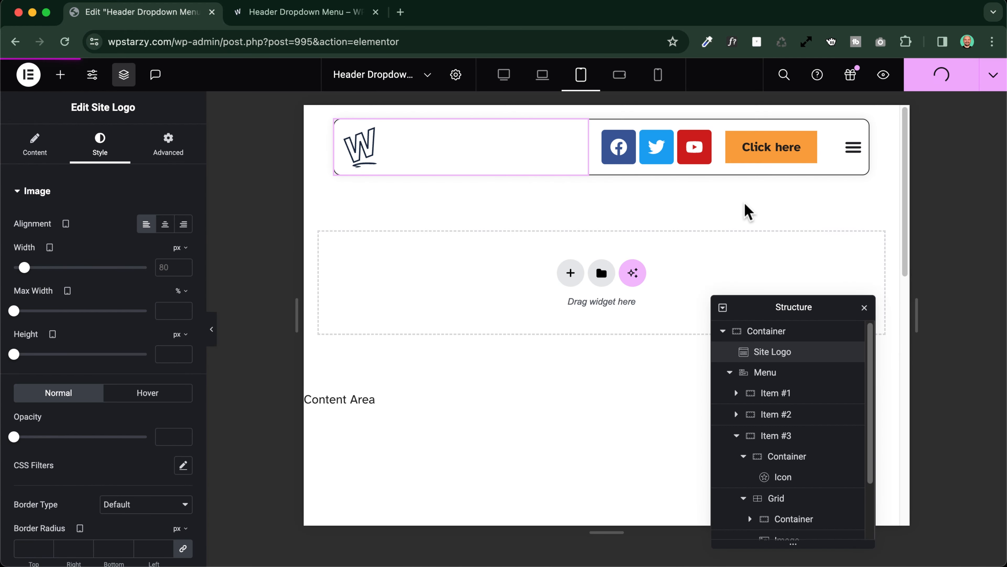
{"action": "left_click", "coordinate": [883, 76]}
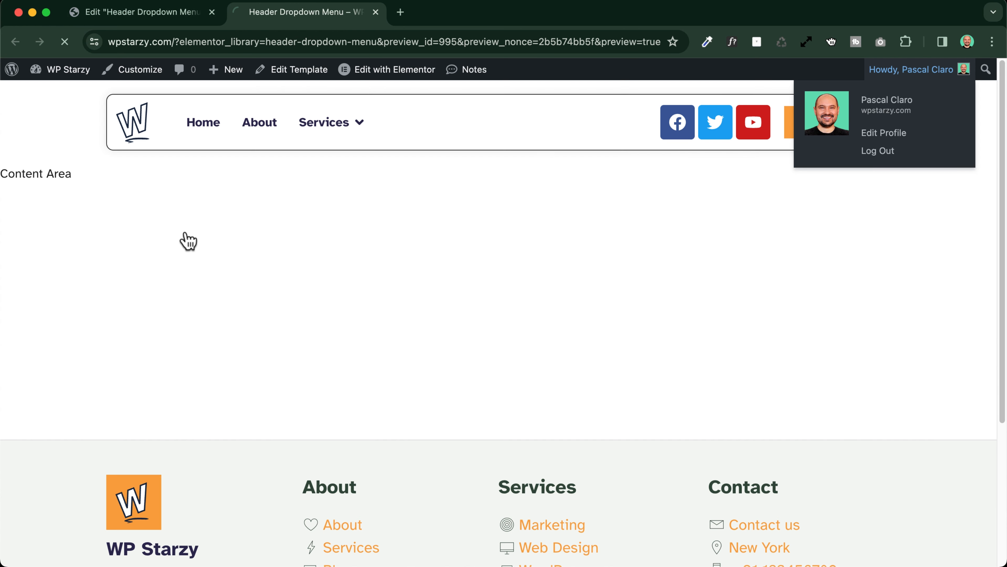
- Narrow the browser window to tablet width and test the hamburger menu toggle and the Services dropdown in the preview
{"action": "left_click_drag", "start_coordinate": [1001, 278], "coordinate": [777, 277]}
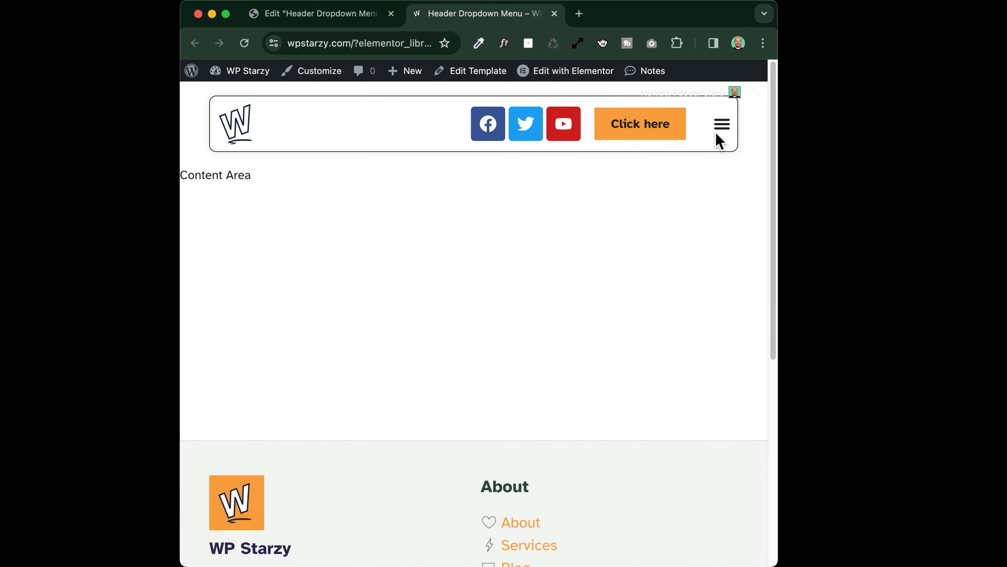
{"action": "left_click", "coordinate": [721, 124]}
{"action": "left_click", "coordinate": [472, 224]}
{"action": "left_click", "coordinate": [472, 228]}
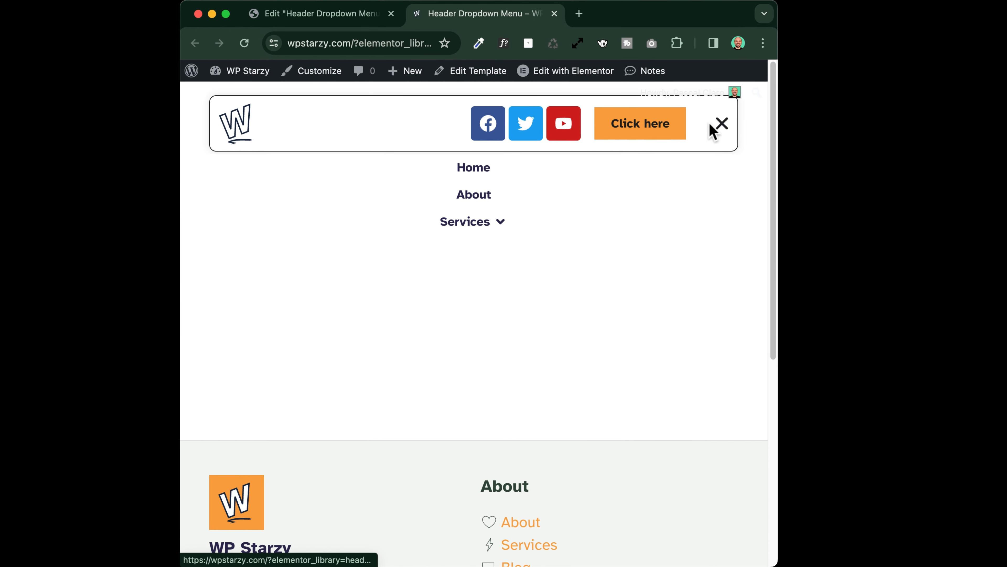
{"action": "left_click", "coordinate": [721, 125]}
{"action": "left_click", "coordinate": [722, 125]}
{"action": "left_click", "coordinate": [486, 229]}
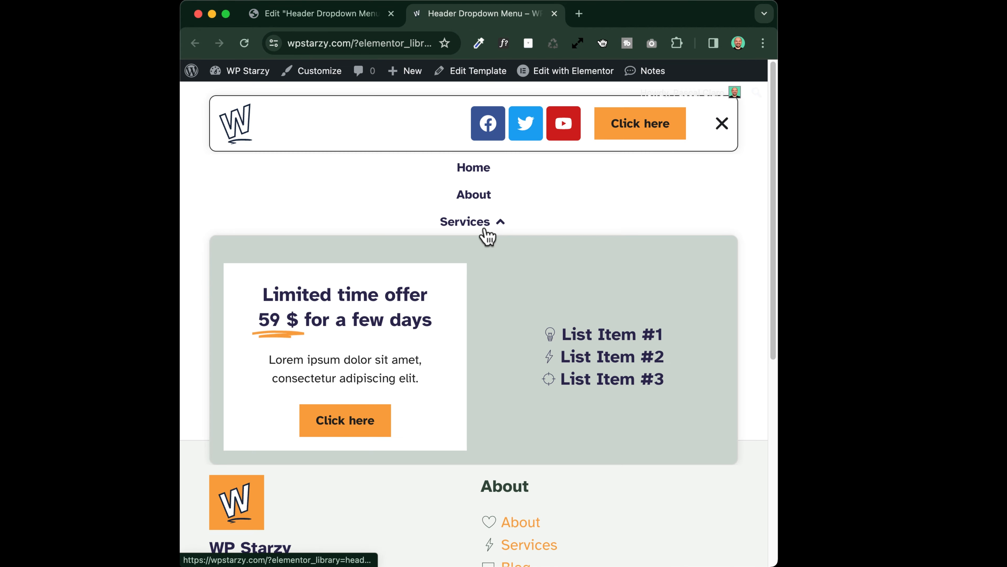